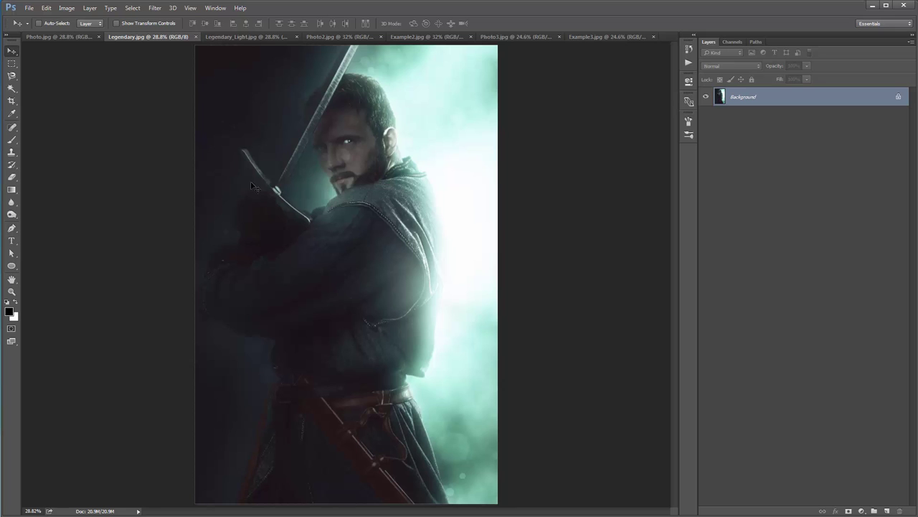
- Compare the original Photo.jpg with the light-painted Legendary_Light.jpg and the finished Legendary.jpg
click(226, 38)
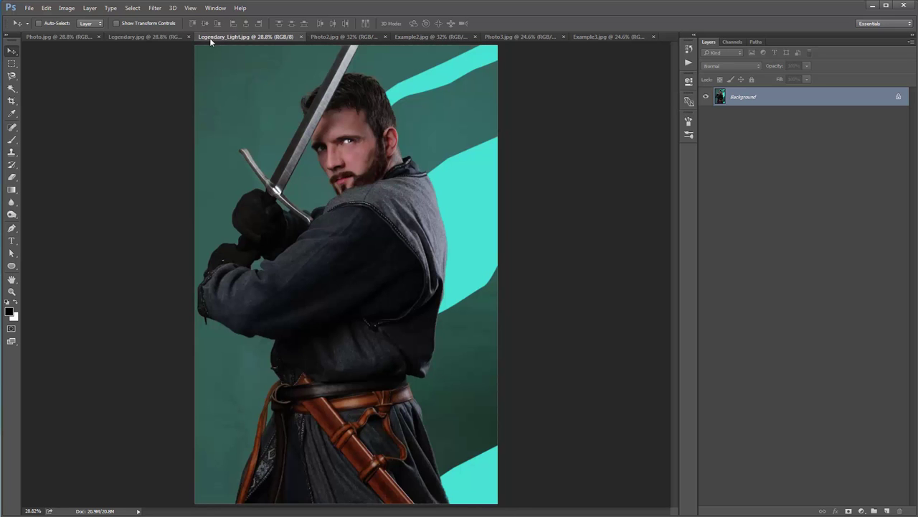
click(153, 38)
click(235, 38)
click(118, 36)
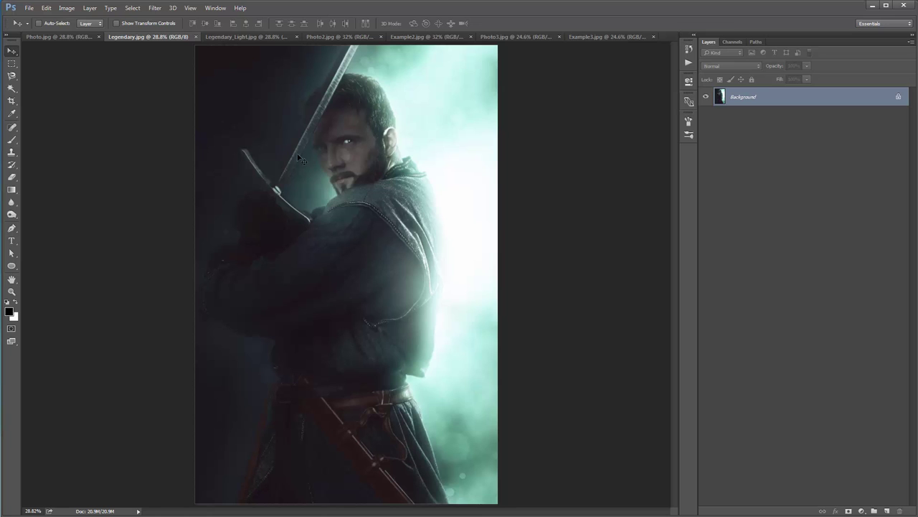
click(237, 38)
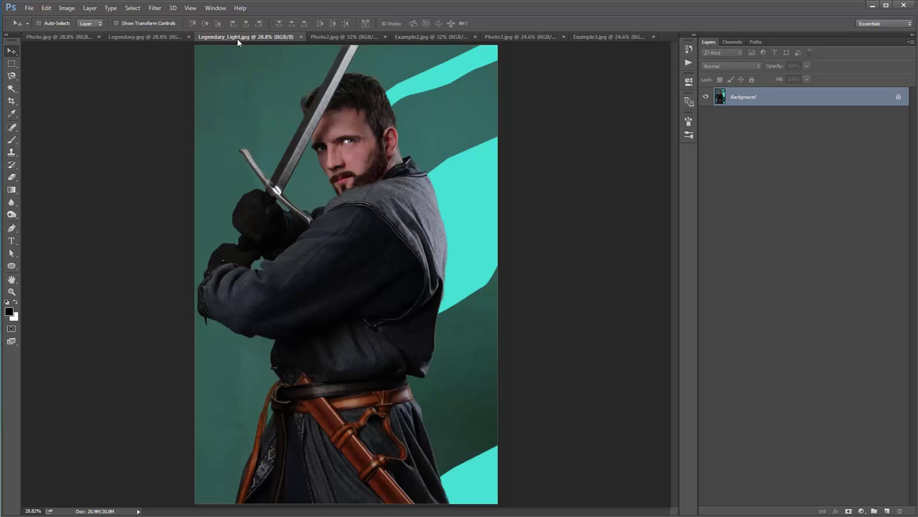
click(328, 37)
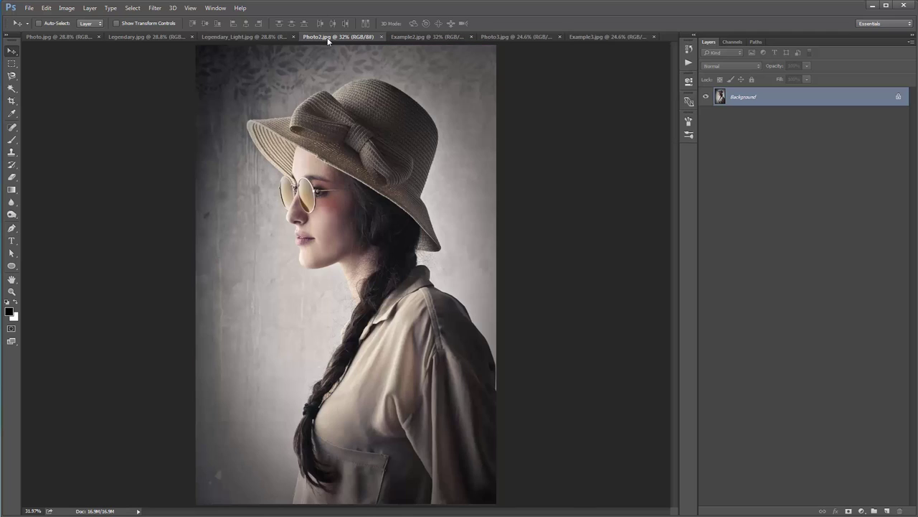
click(160, 37)
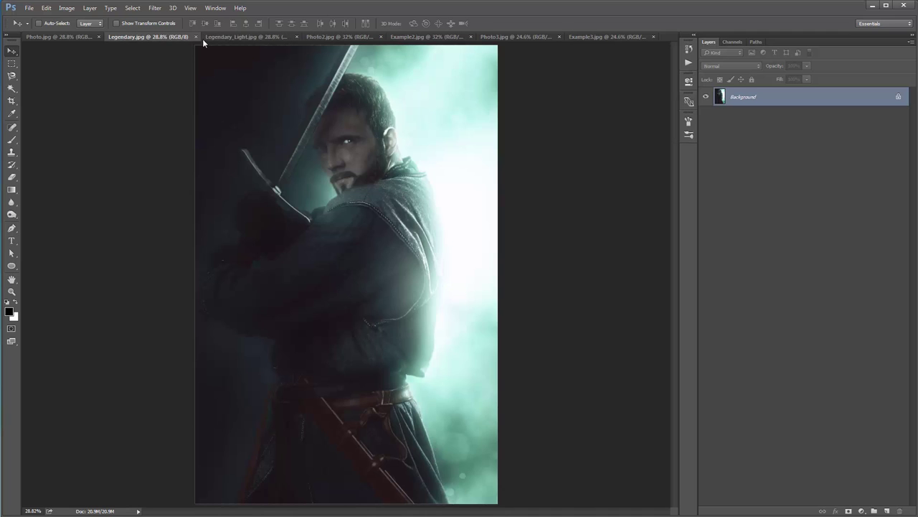
click(69, 38)
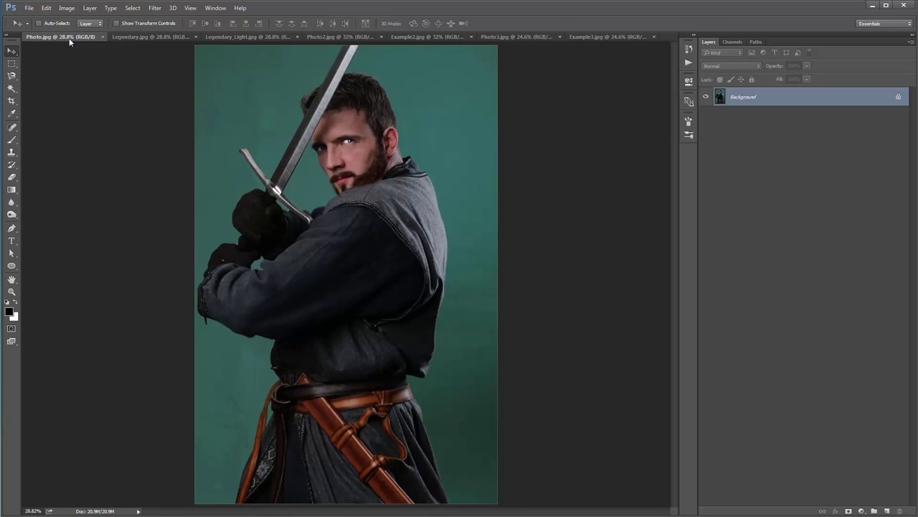
- View the other before-and-after pairs: Photo2.jpg with Example2.jpg, and Photo3.jpg with Example3.jpg
click(325, 39)
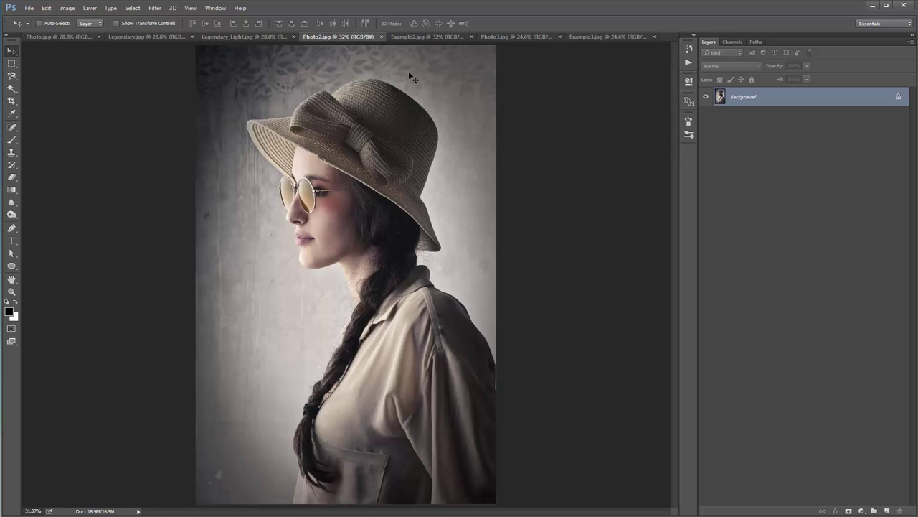
click(424, 37)
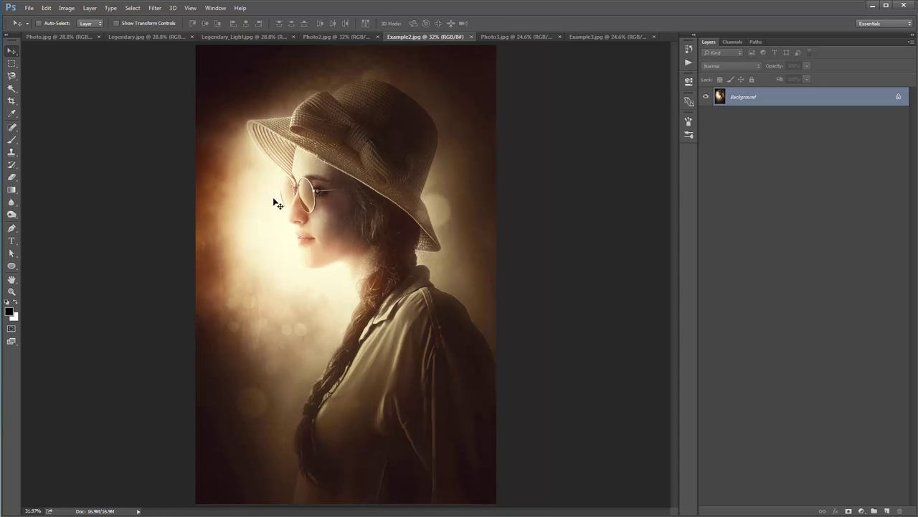
click(498, 37)
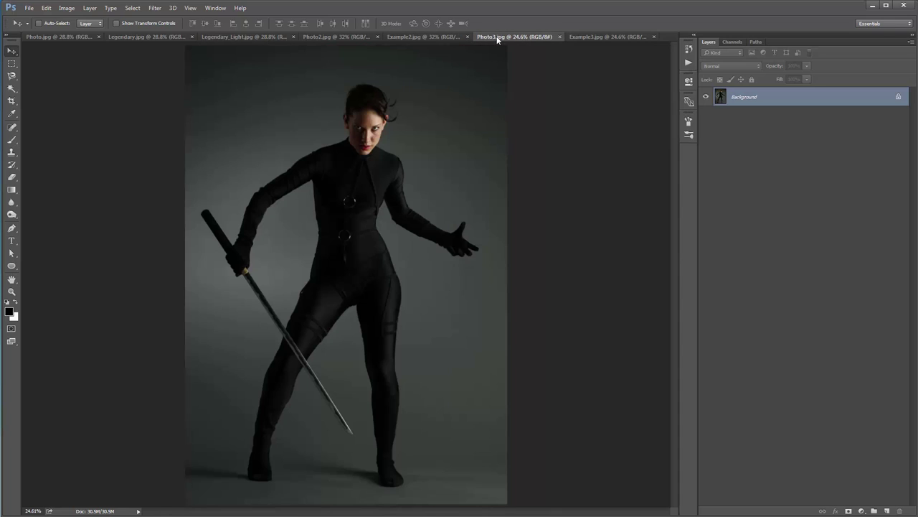
click(601, 36)
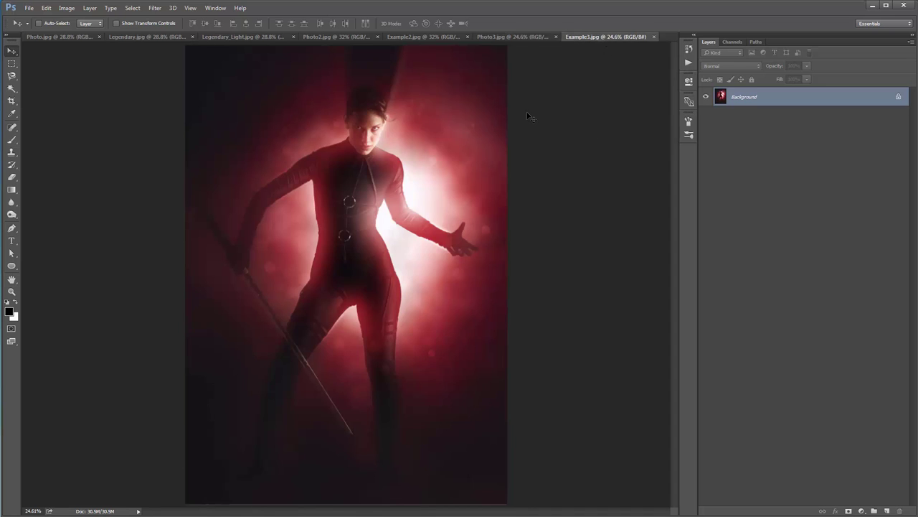
- Close all open image documents
key(ctrl+w)
key(ctrl+w)
key(ctrl+w)
key(ctrl+w)
key(ctrl+w)
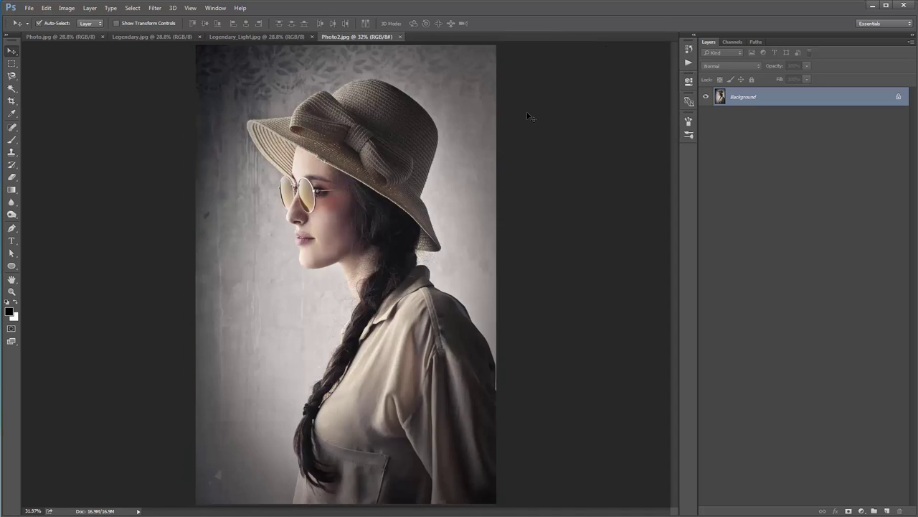
key(ctrl+w)
key(ctrl+w)
- Open Photo.jpg from the Legendary folder and fit it to the screen
click(33, 9)
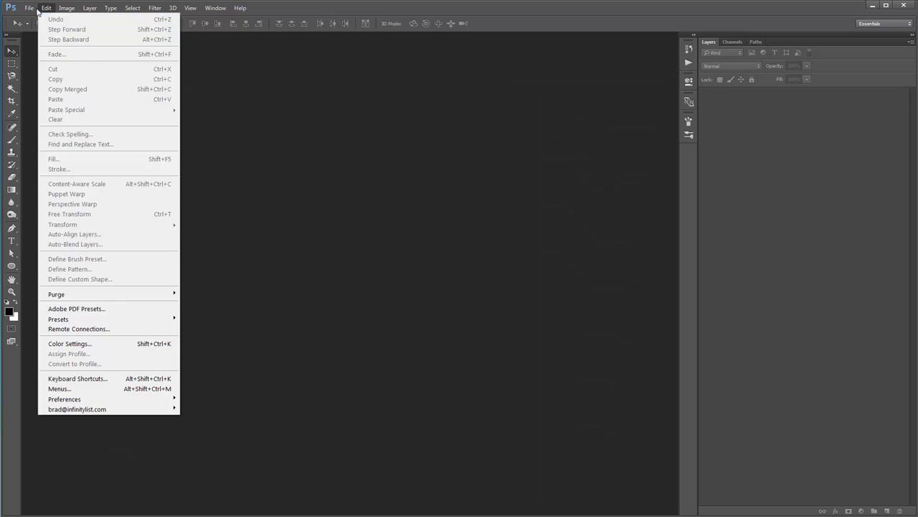
click(43, 31)
click(198, 230)
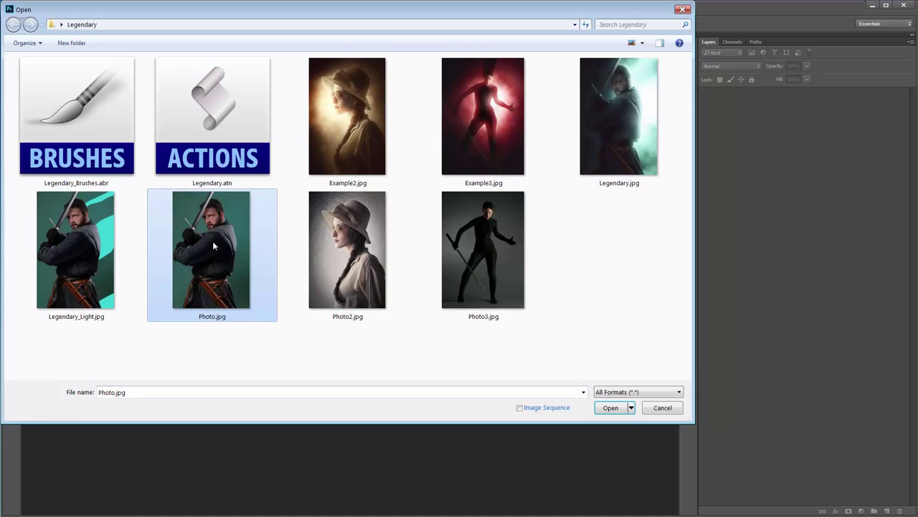
double_click(214, 247)
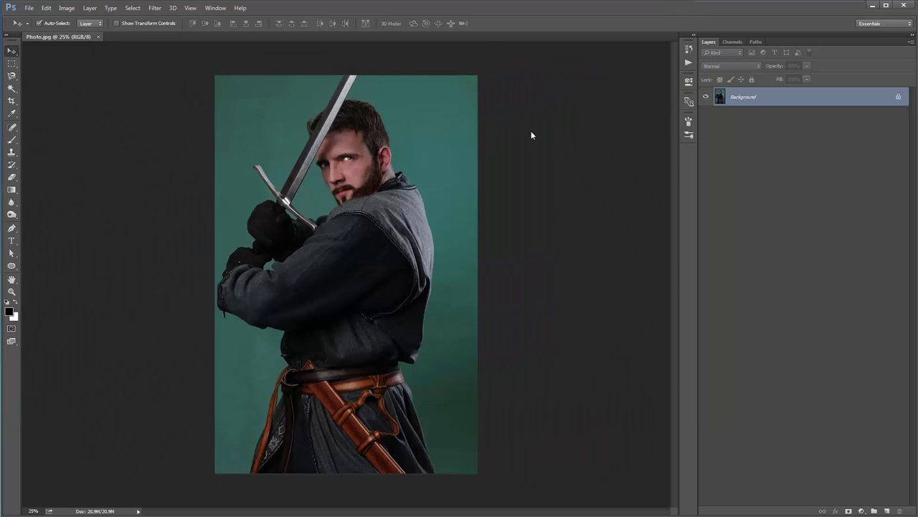
key(ctrl+0)
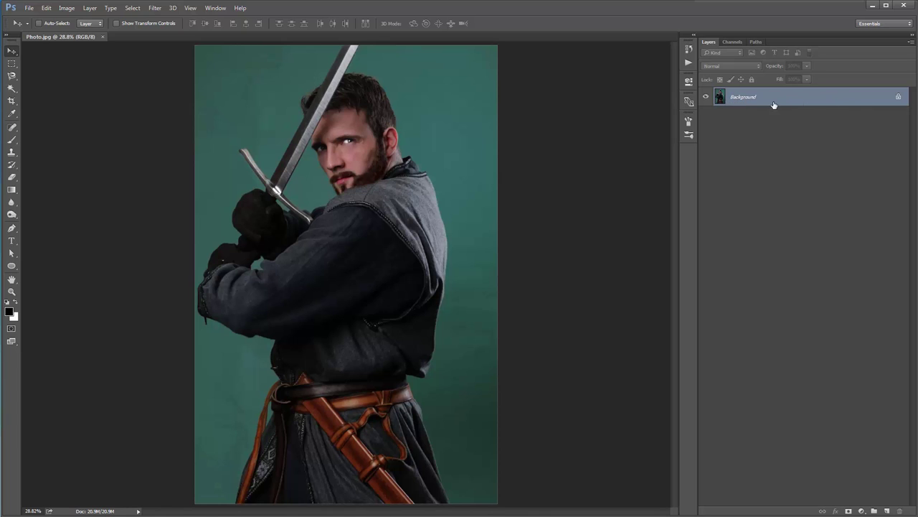
- Duplicate the Background layer and delete the original Background
key(ctrl+j)
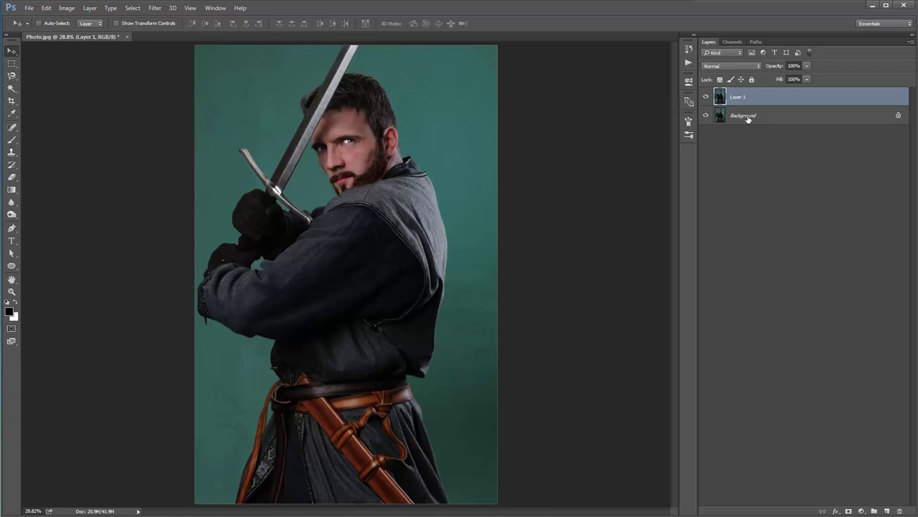
click(746, 116)
key(Delete)
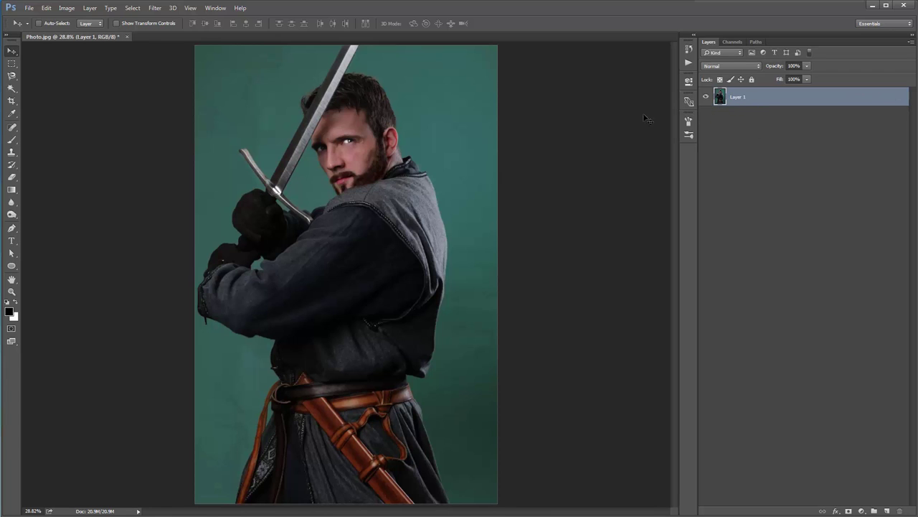
- Convert the remaining Layer 1 into the document's Background layer
click(89, 8)
mouse_move(94, 21)
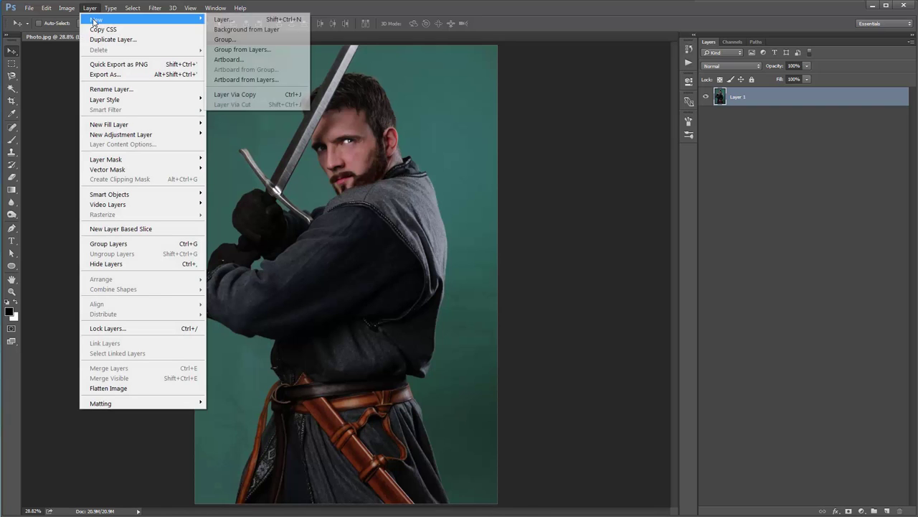
click(238, 29)
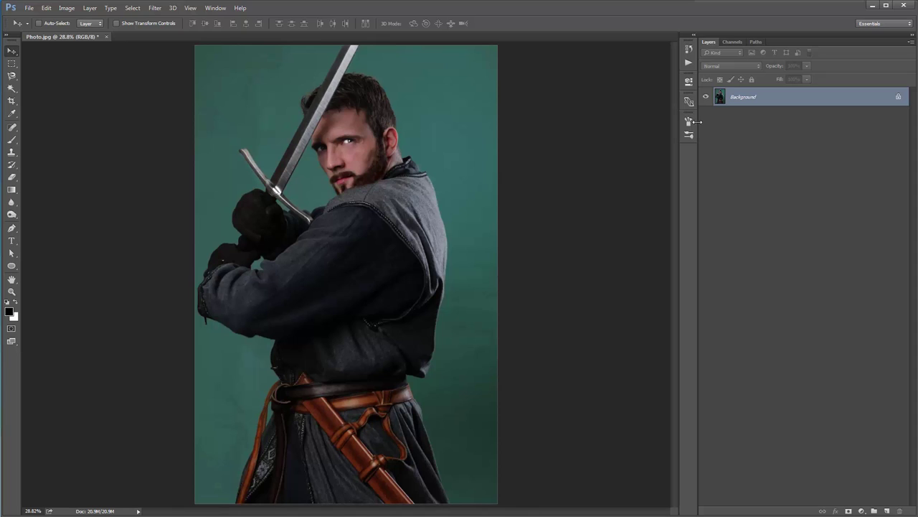
- Check in the Layers Panel Options that default masks, new effects expansion and adding "copy" to copied layers are enabled
click(911, 41)
click(826, 337)
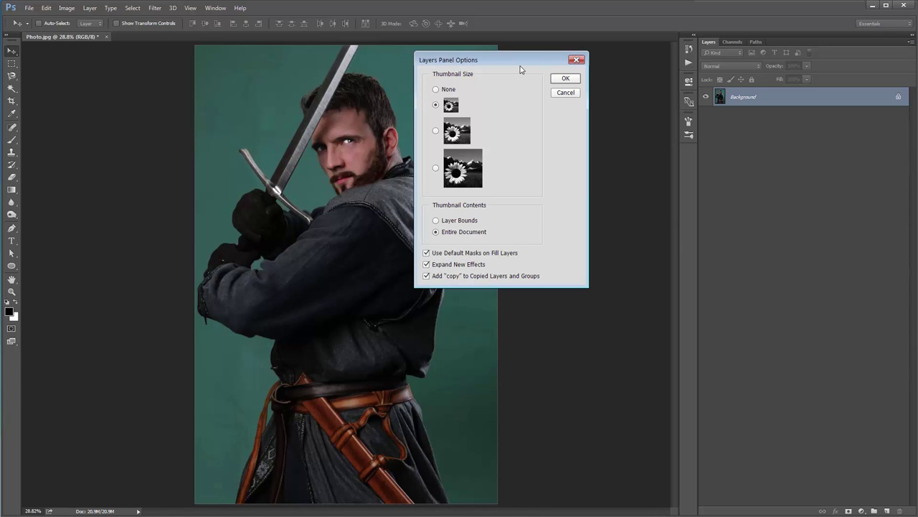
drag(520, 66, 586, 52)
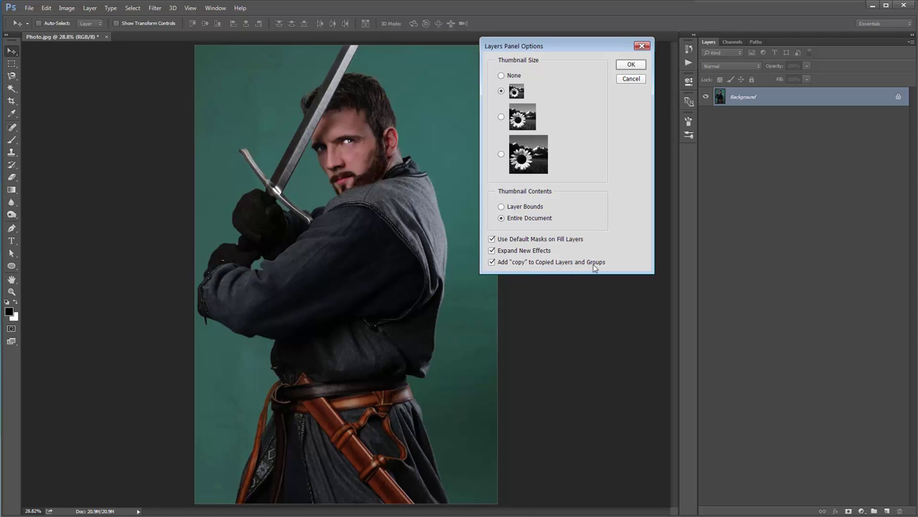
click(633, 62)
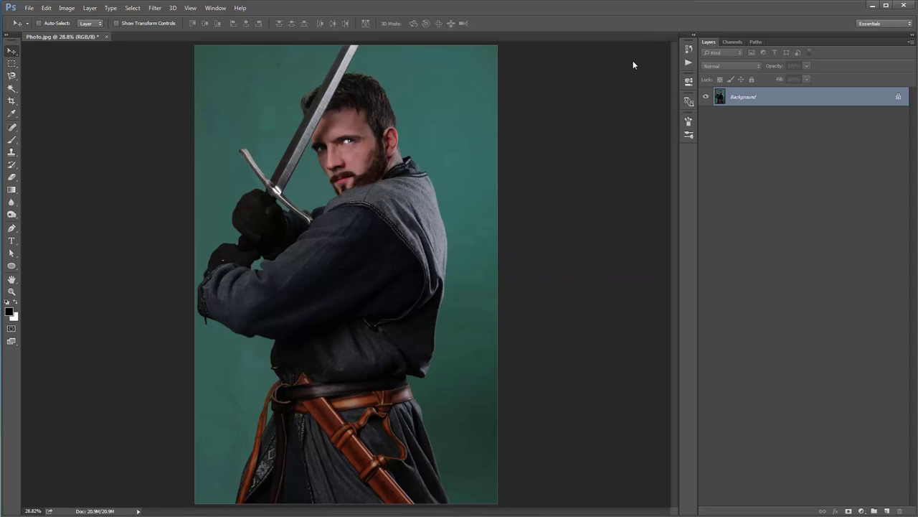
- Check the image's colour mode and bit depth, and review its pixel dimensions and resolution
click(67, 8)
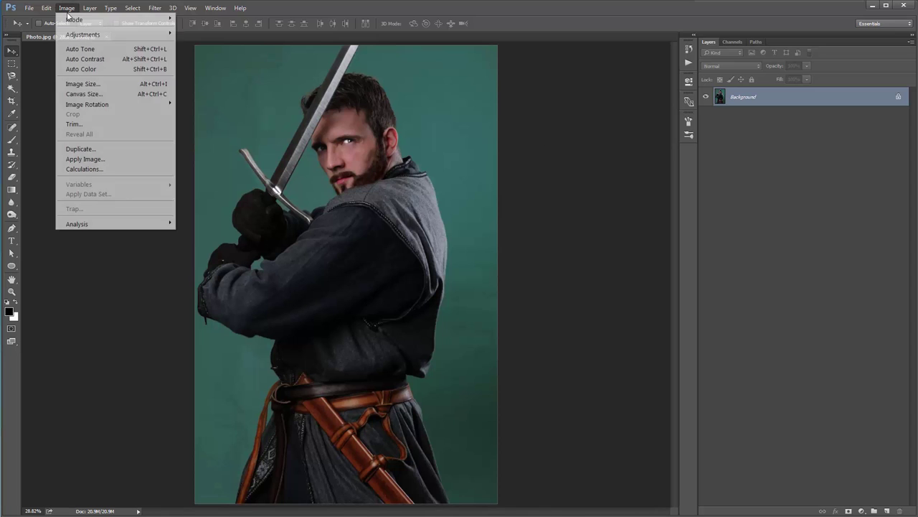
mouse_move(72, 22)
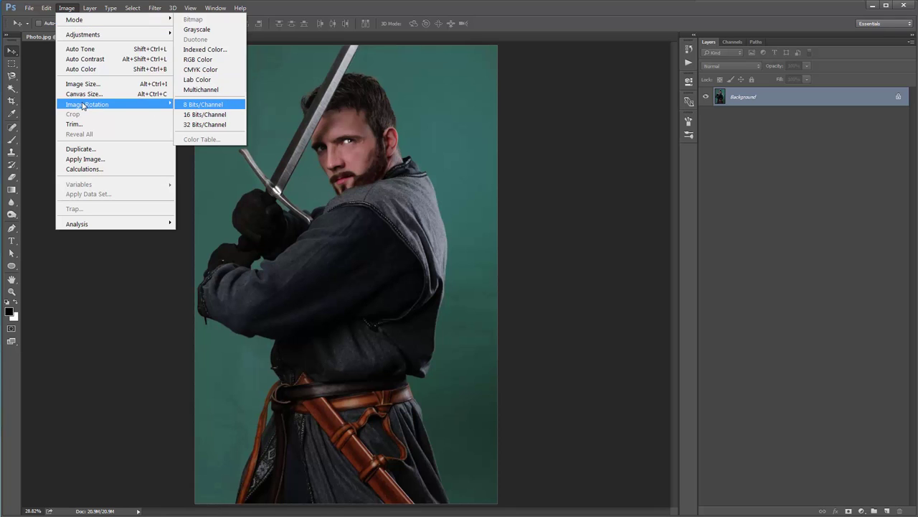
click(104, 86)
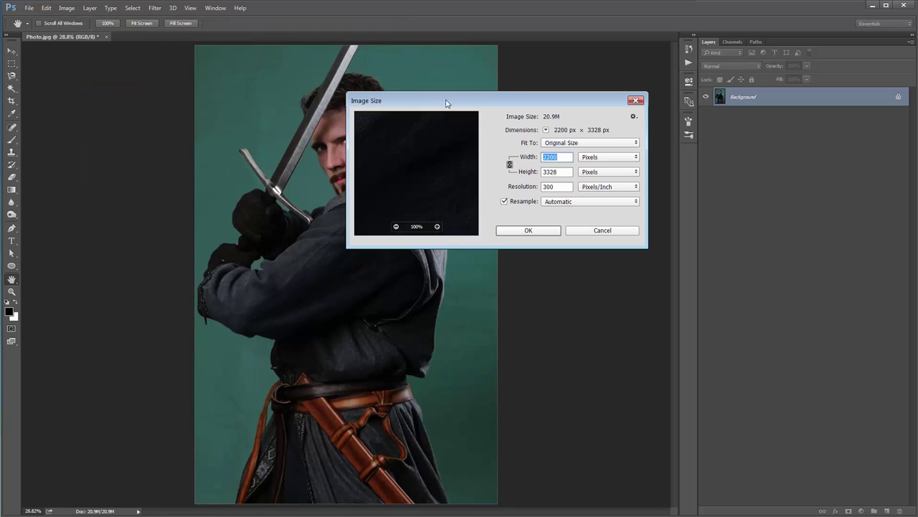
drag(460, 101, 429, 79)
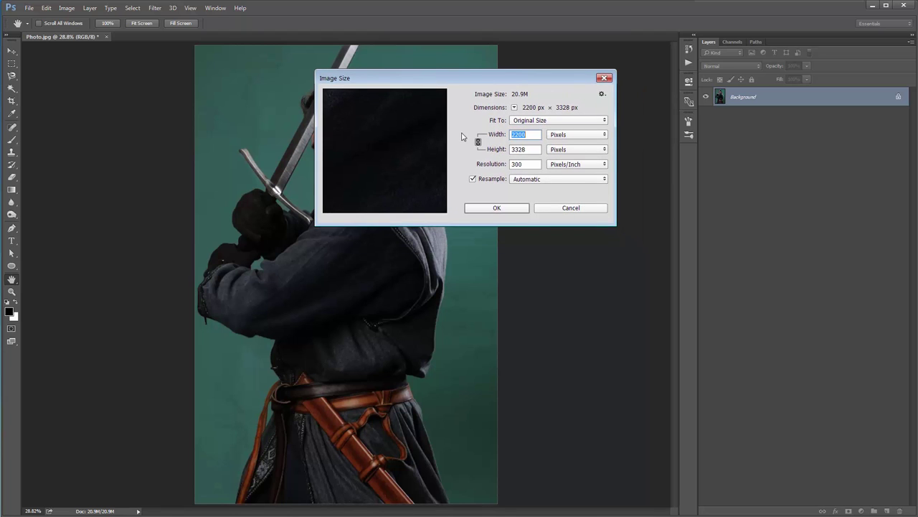
drag(473, 82, 400, 81)
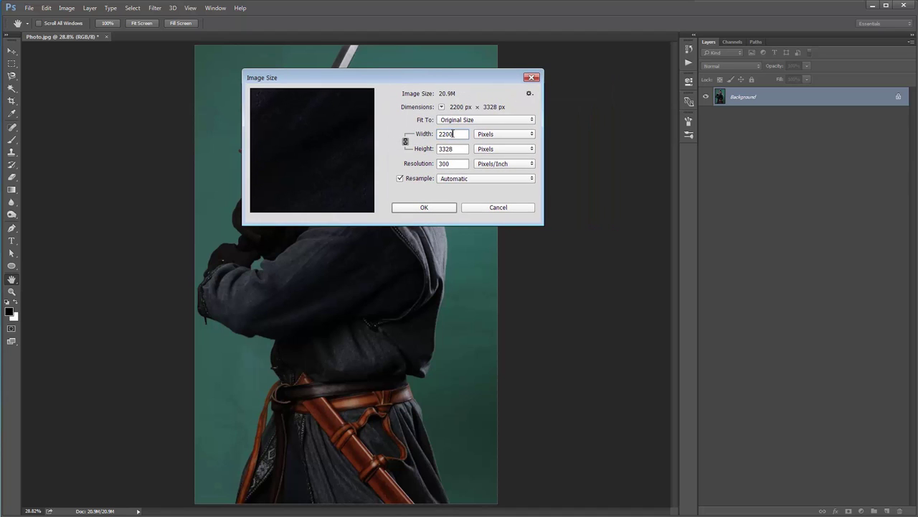
key(Tab)
key(Tab)
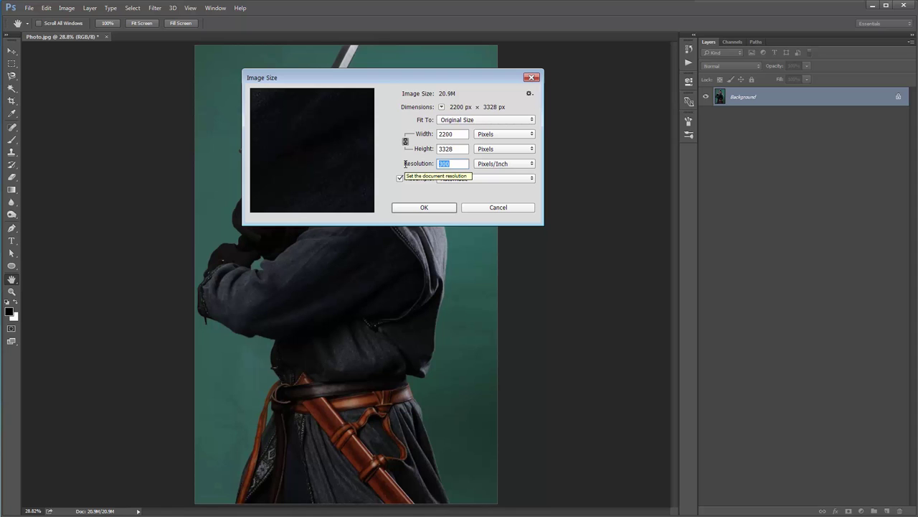
click(503, 208)
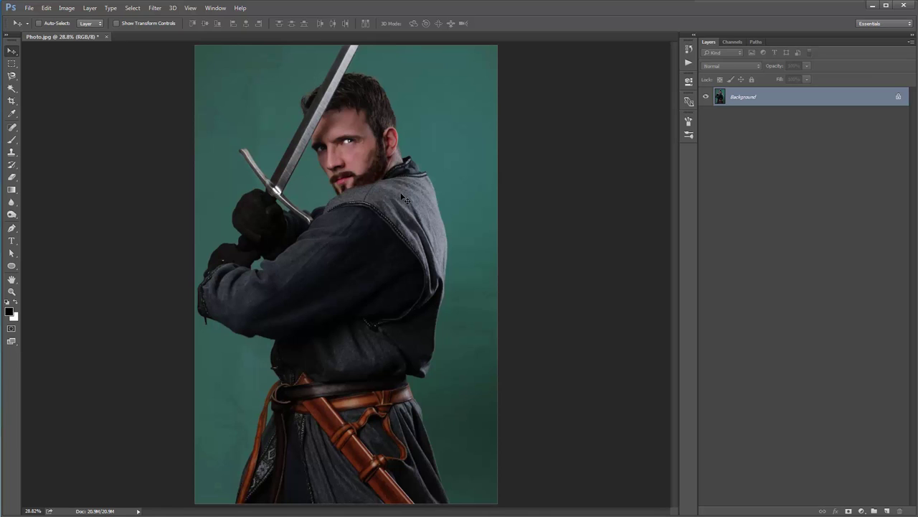
- Select the entire green background around the swordsman with the Magic Wand, adding every separate area
key(w)
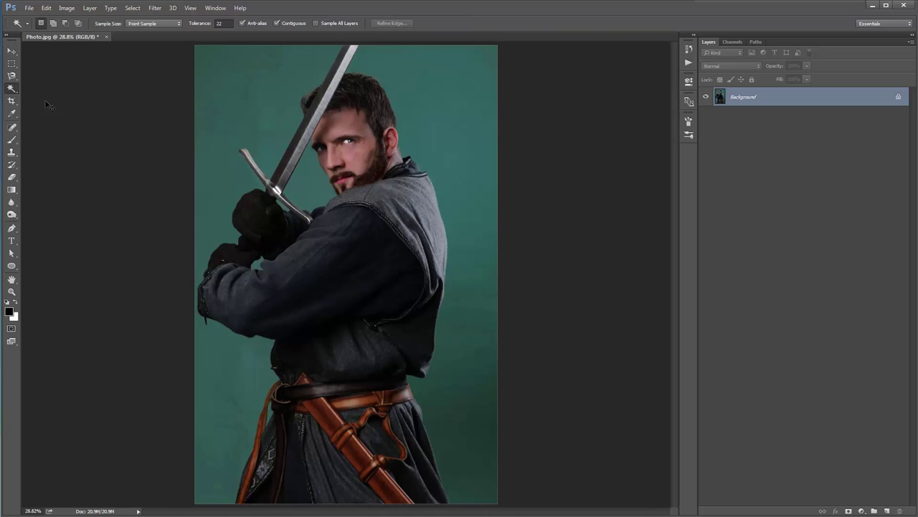
click(420, 118)
shift+click(425, 400)
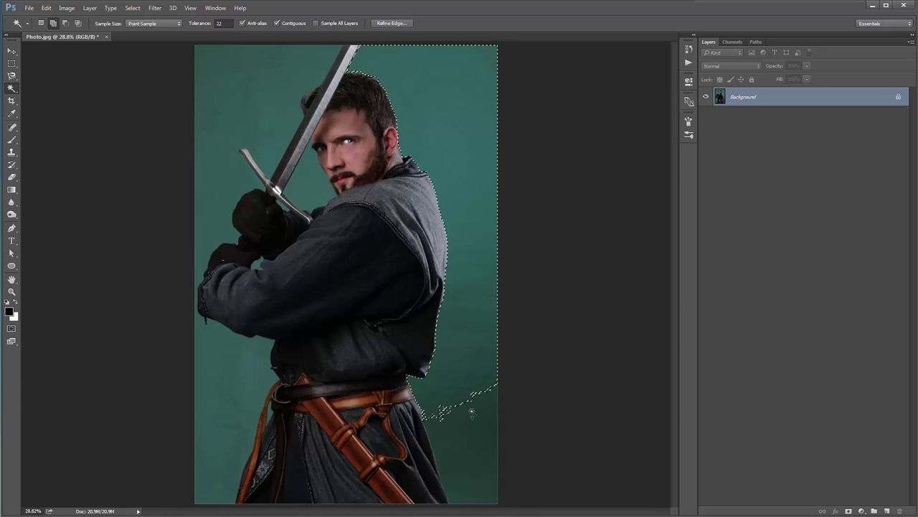
click(252, 260)
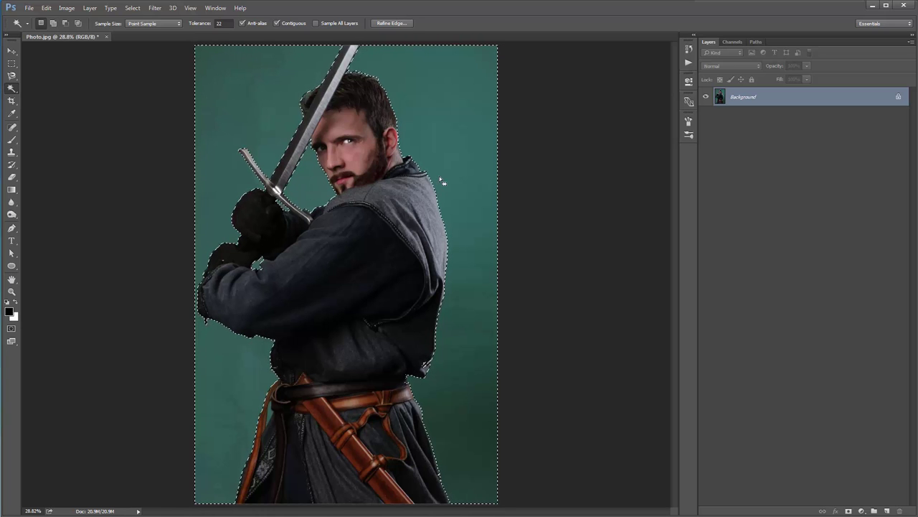
key(v)
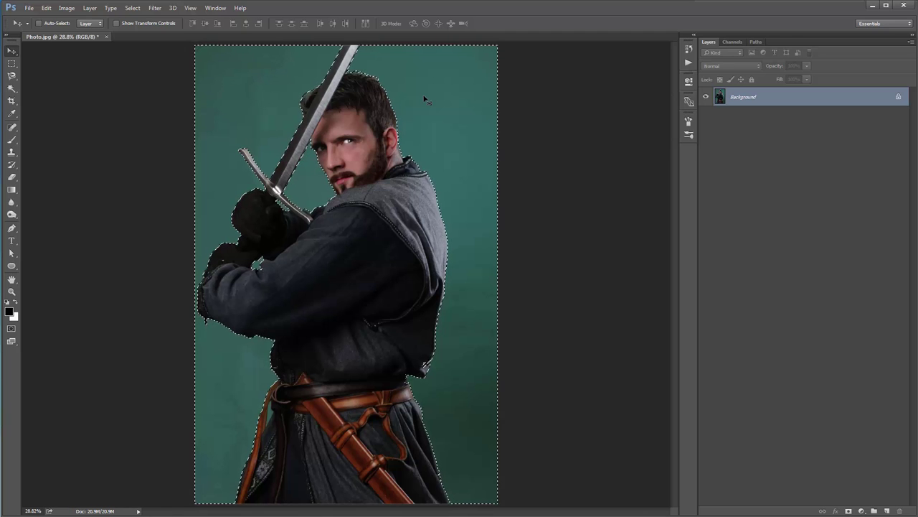
- Test the background selection by filling it with black on a new layer, and undo the fill and the layer
key(ctrl+shift+n)
key(Return)
key(alt+BackSpace)
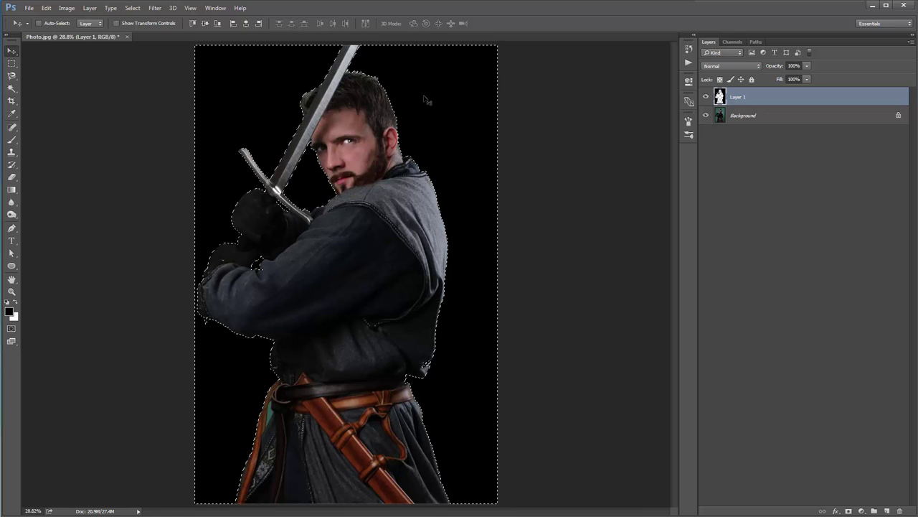
key(ctrl+alt+z)
key(ctrl+alt+z)
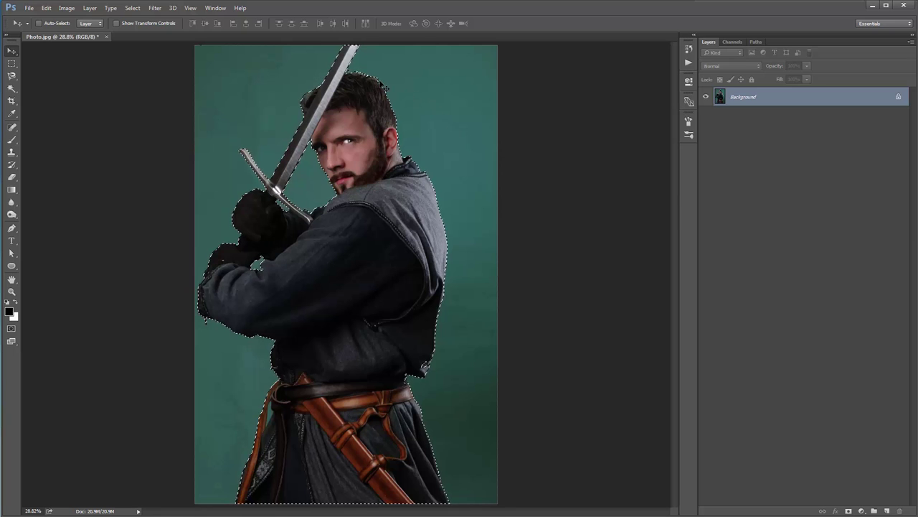
- Open Refine Edge for the swordsman selection and enable Smart Radius with a radius of 2.4 px
key(z)
drag(368, 75, 430, 126)
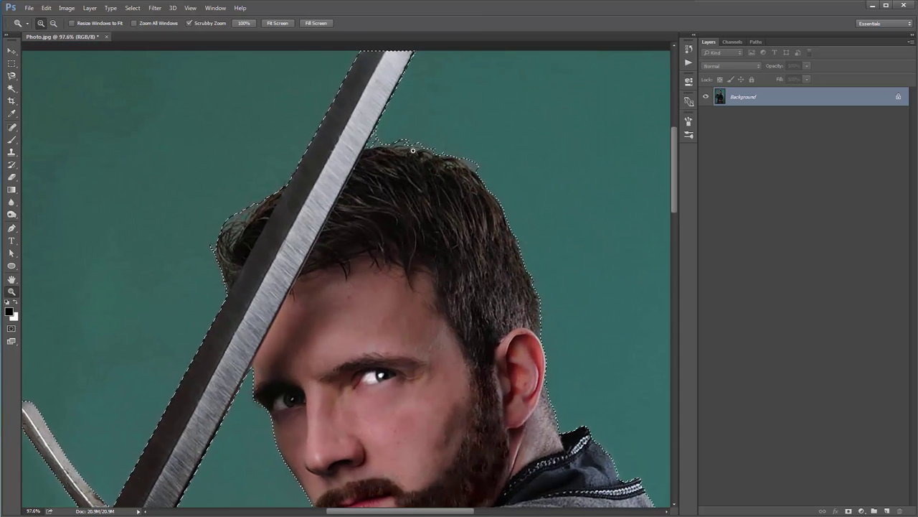
drag(412, 150, 357, 141)
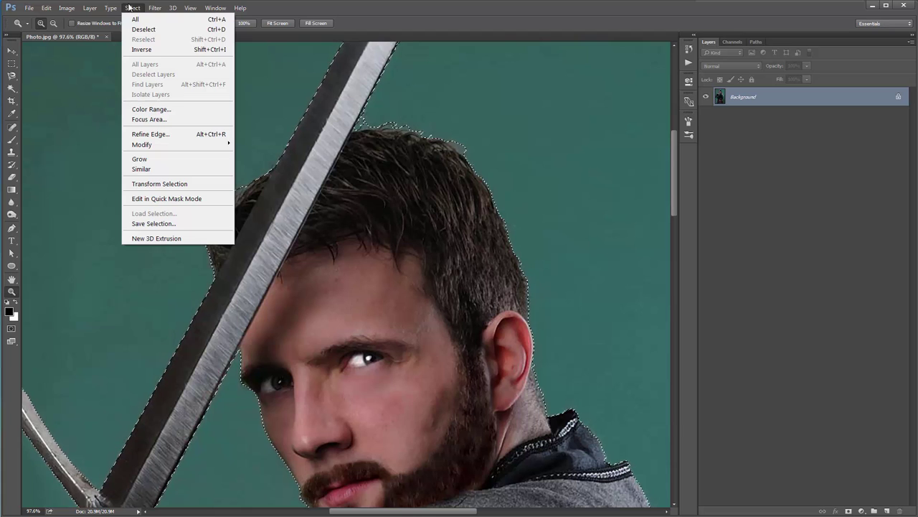
click(201, 134)
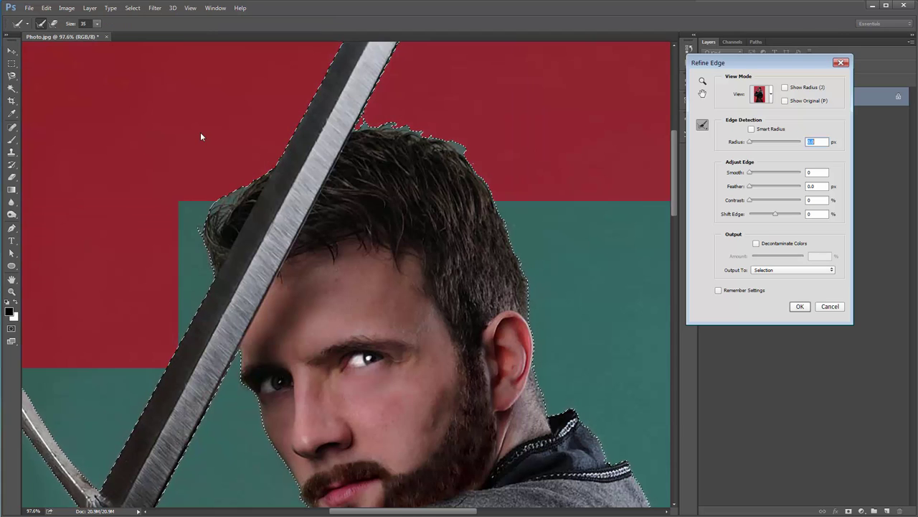
drag(748, 63, 642, 51)
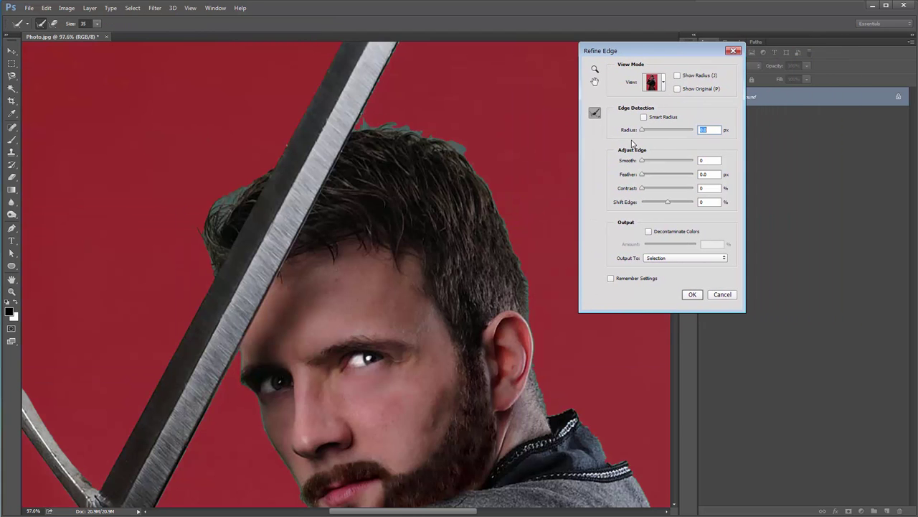
click(644, 118)
- Refine the selection around the hair on both sides of the sword blade with the Refine Radius brush and apply it
mouse_move(472, 154)
mouse_down()
mouse_move(423, 139)
mouse_move(449, 158)
mouse_move(367, 129)
mouse_up()
drag(469, 167, 455, 159)
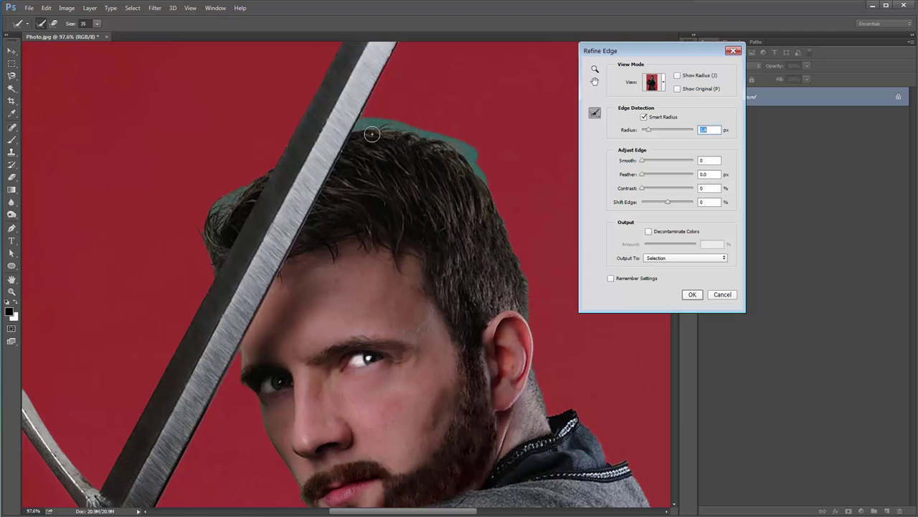
drag(366, 134, 367, 135)
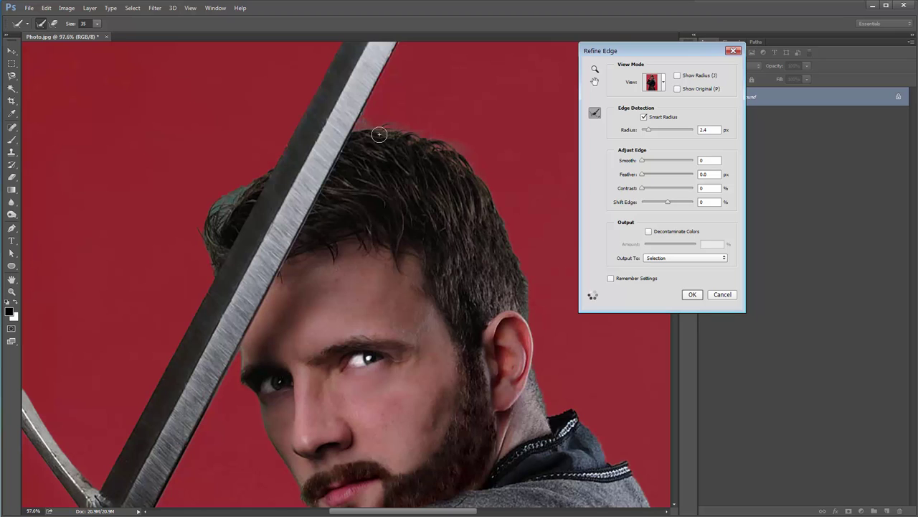
drag(473, 172, 450, 154)
mouse_move(242, 183)
mouse_down()
mouse_move(219, 233)
mouse_move(222, 219)
mouse_move(216, 249)
mouse_up()
mouse_move(229, 189)
mouse_down()
mouse_move(213, 217)
mouse_move(215, 256)
mouse_up()
mouse_move(251, 172)
mouse_down()
mouse_move(225, 208)
mouse_move(253, 162)
mouse_move(214, 256)
mouse_up()
click(693, 294)
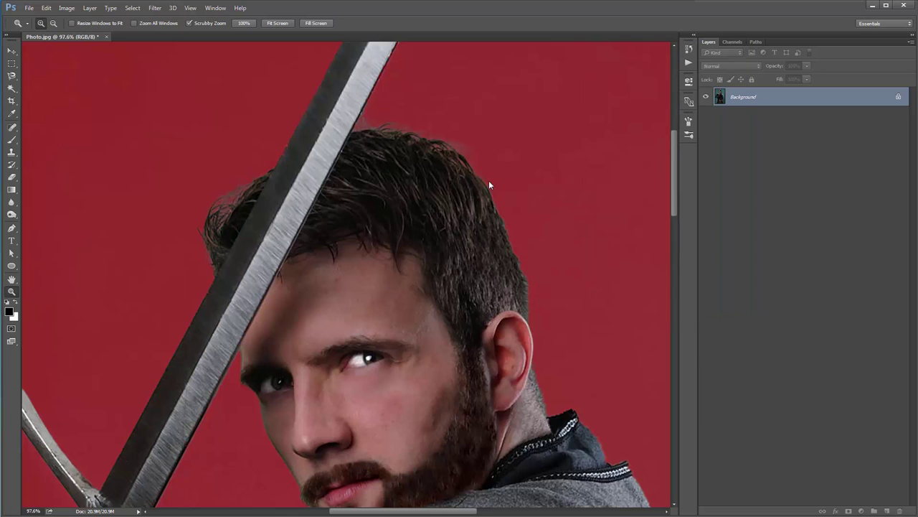
key(v)
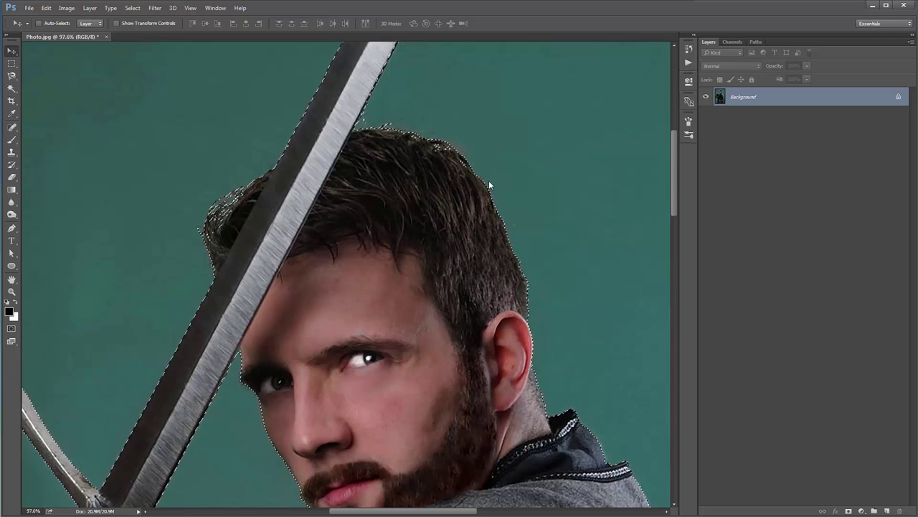
key(ctrl+0)
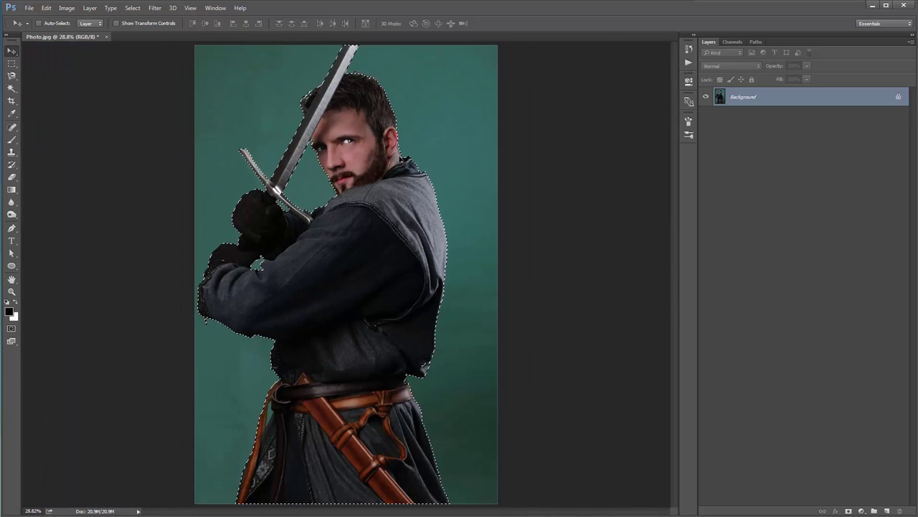
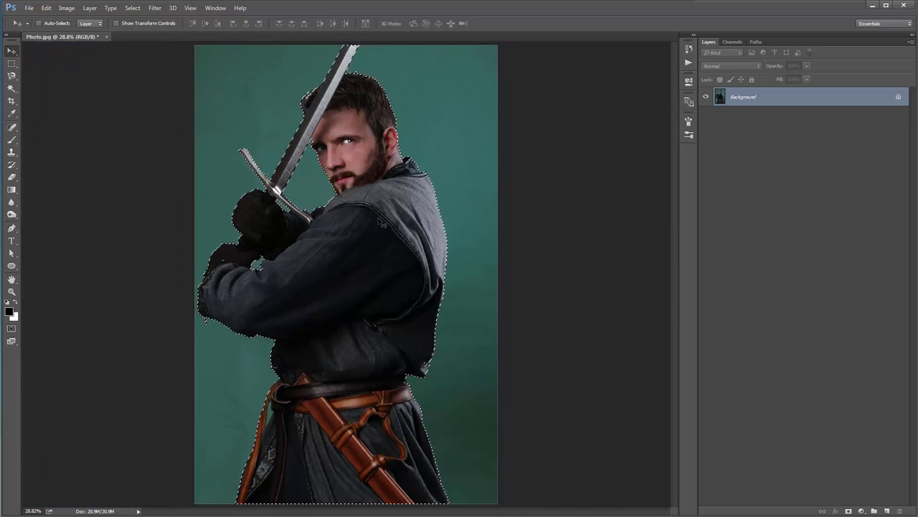
- Create a new layer named "brush" above the Background
click(90, 8)
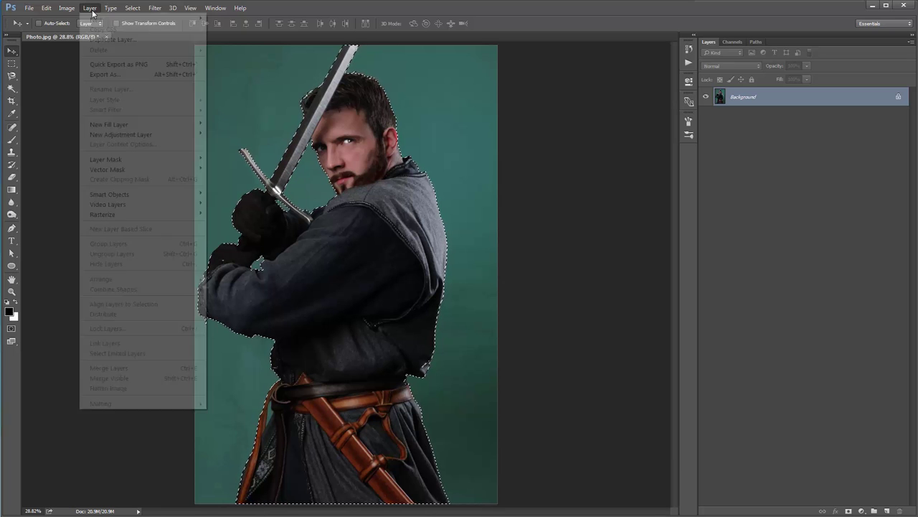
mouse_move(97, 19)
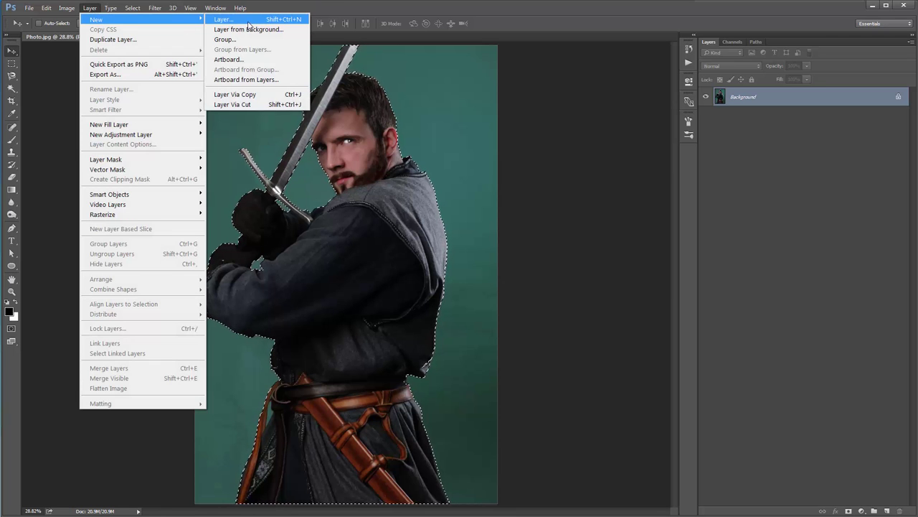
click(224, 19)
drag(535, 99, 518, 90)
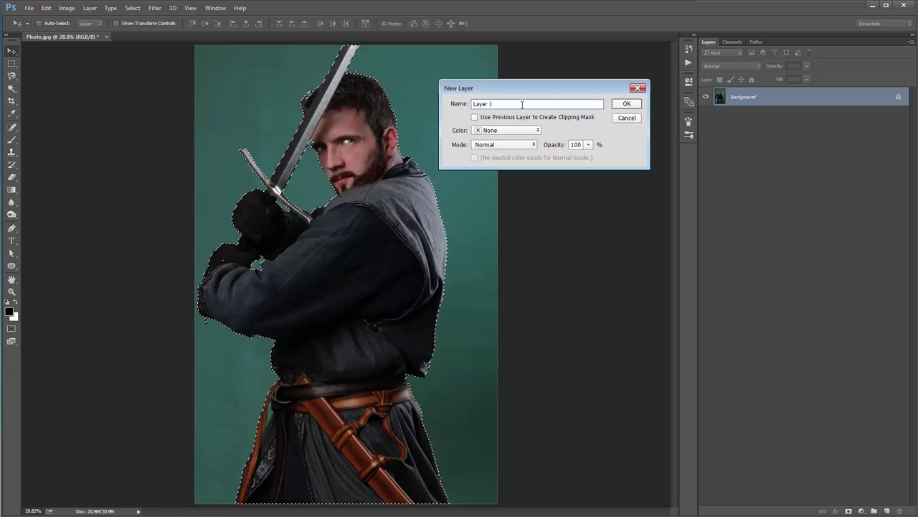
text(br)
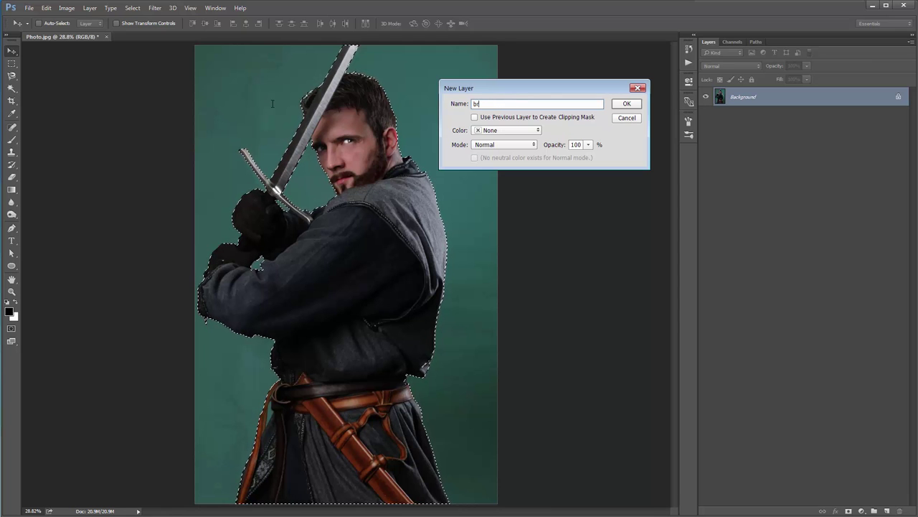
text(ush)
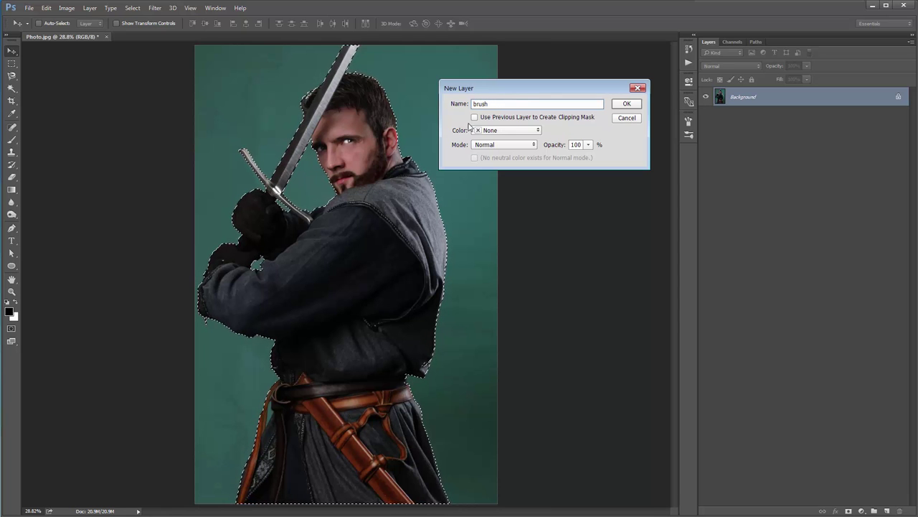
click(625, 103)
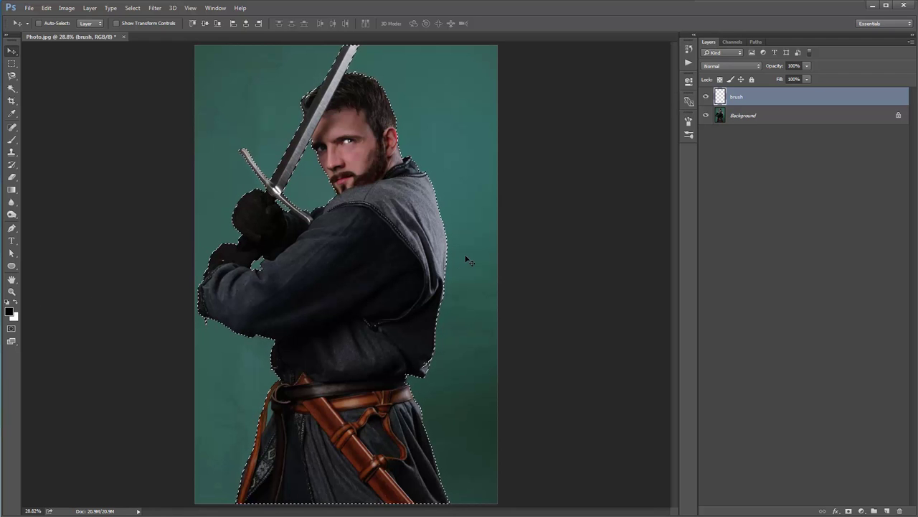
- Fill the swordsman selection with black on the brush layer and deselect
key(alt+BackSpace)
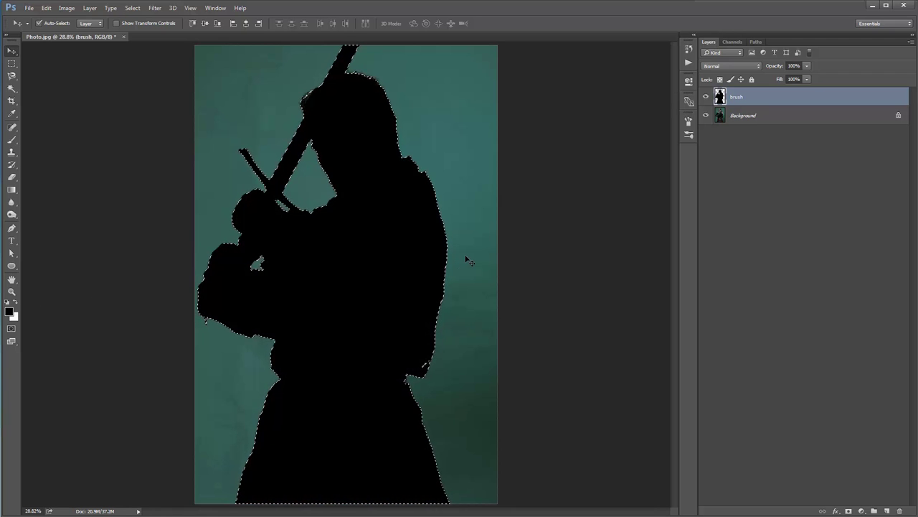
key(ctrl+d)
click(466, 260)
- Replace the Brush tool's current presets with the Legendary_Brushes.abr set from the Legendary folder
key(b)
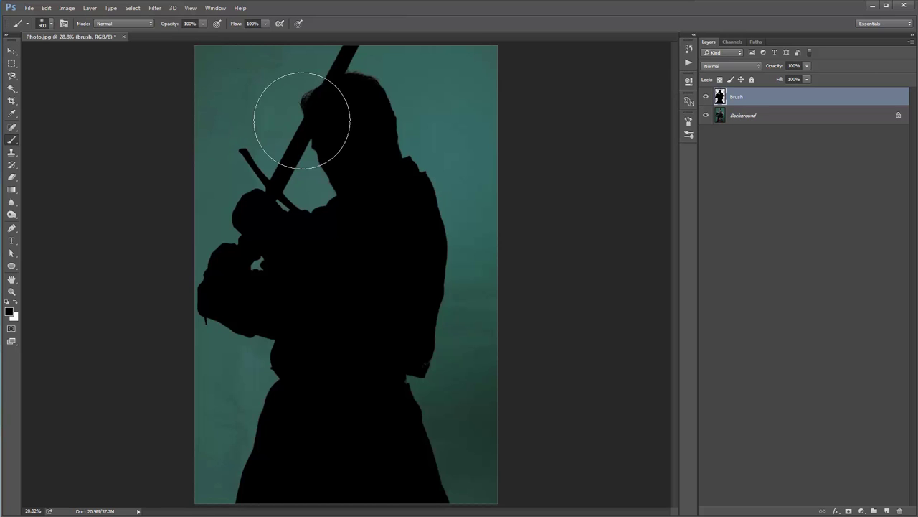
right_click(286, 102)
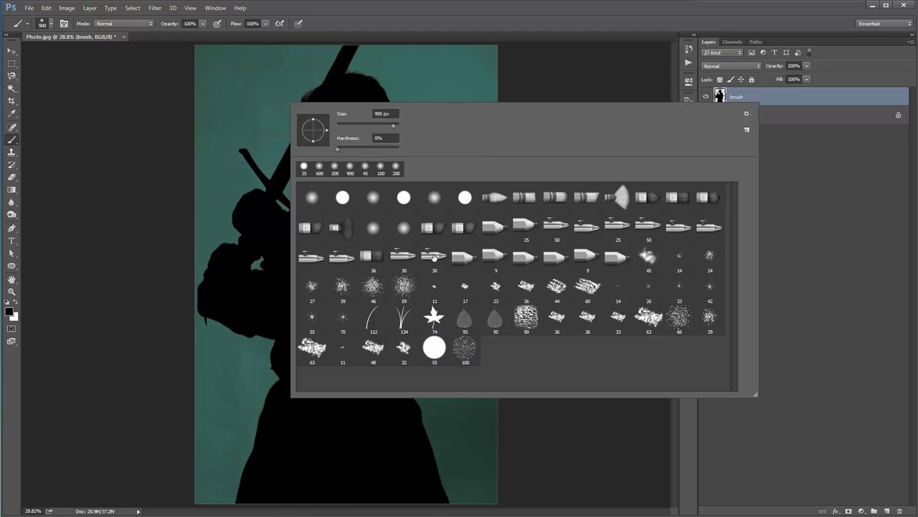
click(748, 114)
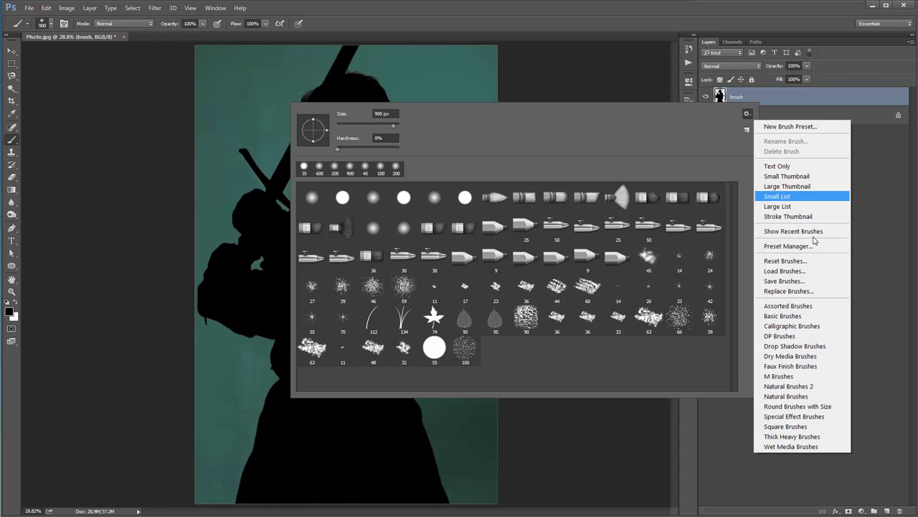
click(810, 292)
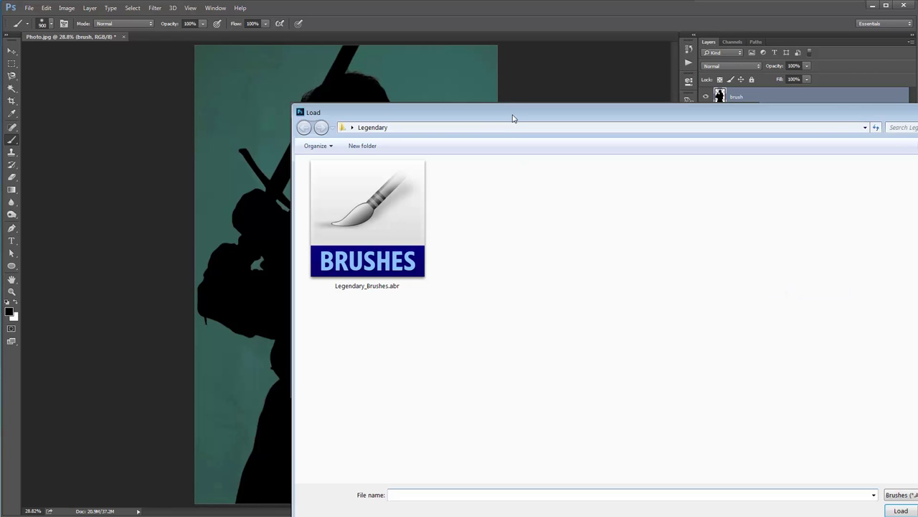
drag(512, 117, 382, 80)
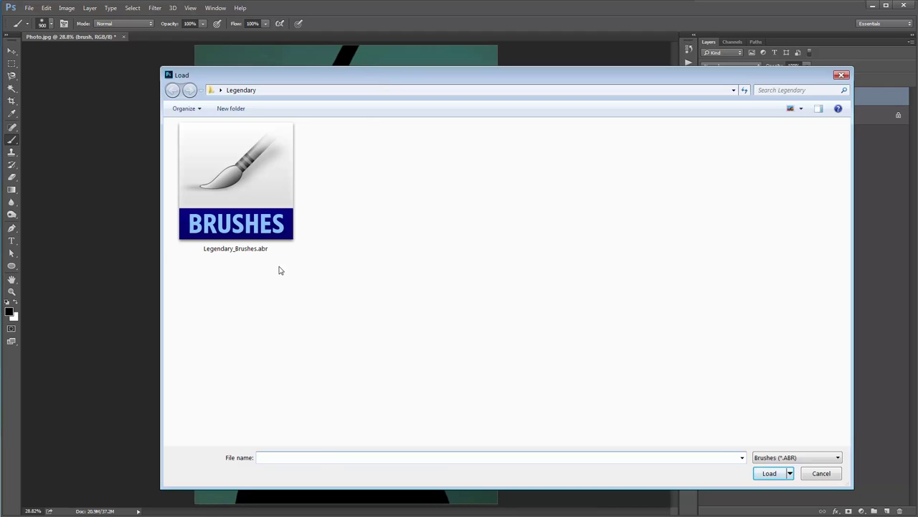
double_click(242, 195)
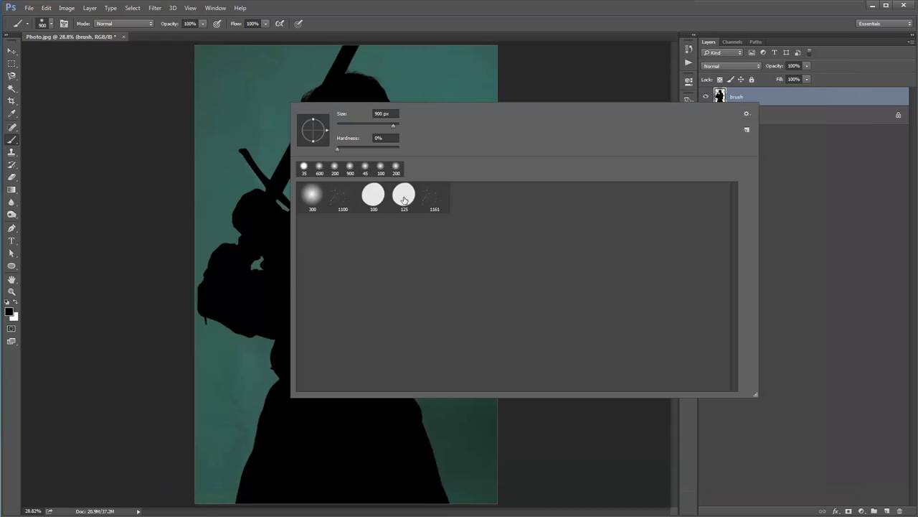
- Close the brush presets and reduce the brush size to 300 px over the silhouette's hair
click(222, 157)
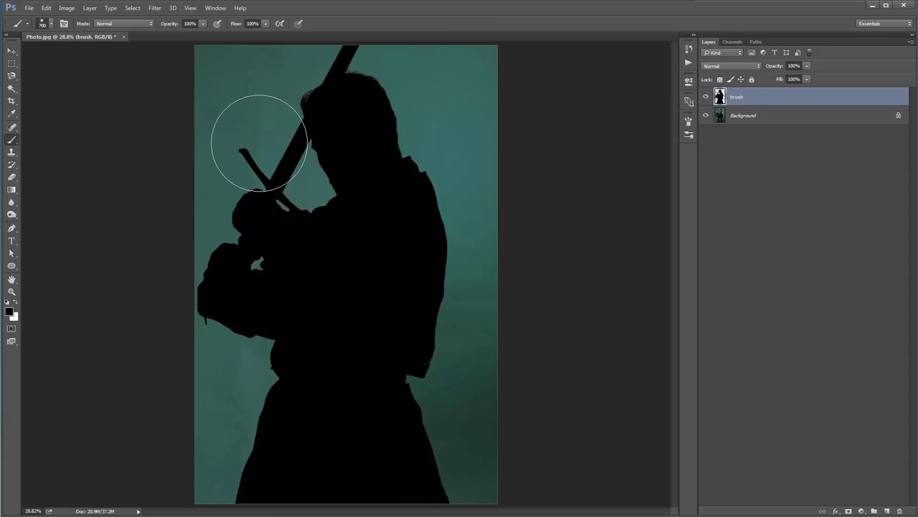
key(bracketleft)
key(bracketleft)
key(bracketleft)
key(bracketleft)
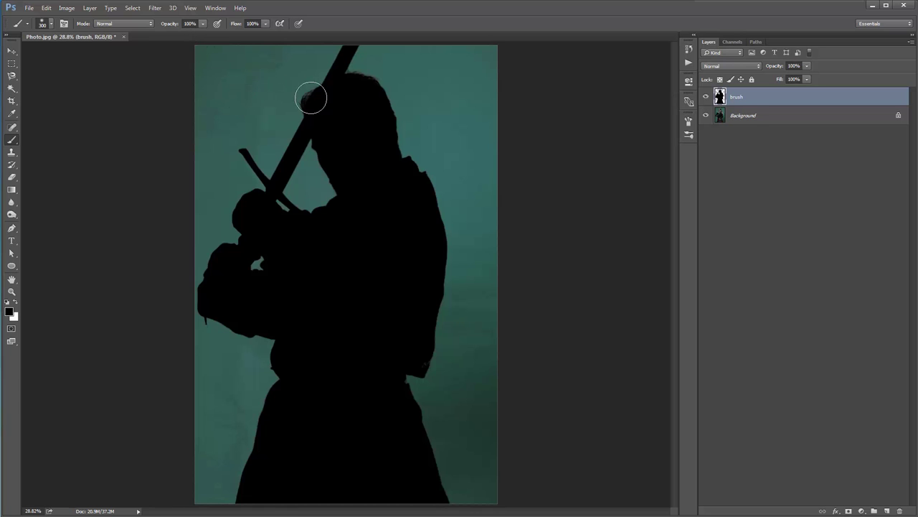
drag(311, 98, 324, 102)
- Load the Legendary.atn action set from the Legendary folder and switch to the Move tool
click(217, 8)
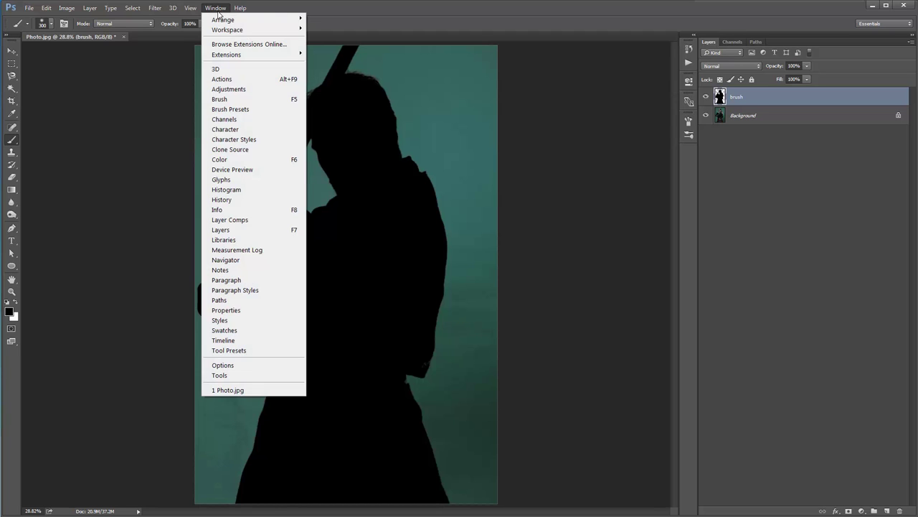
click(239, 80)
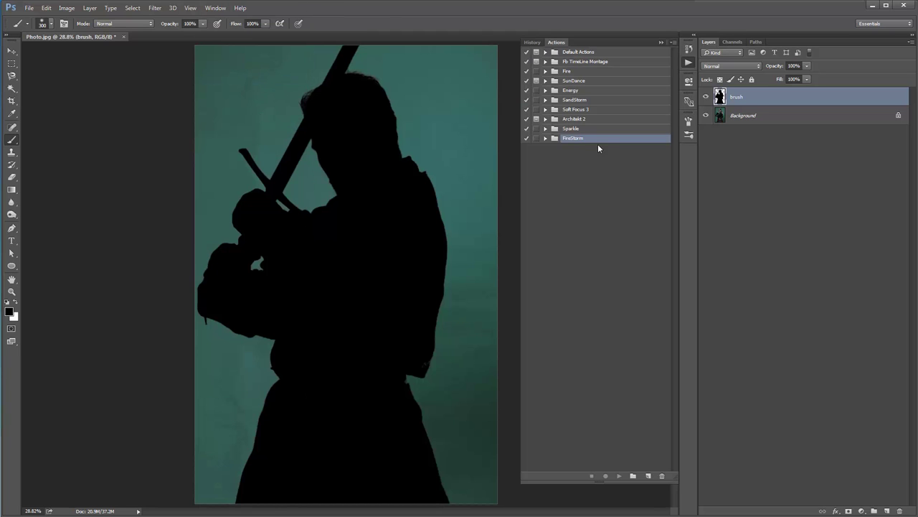
click(673, 43)
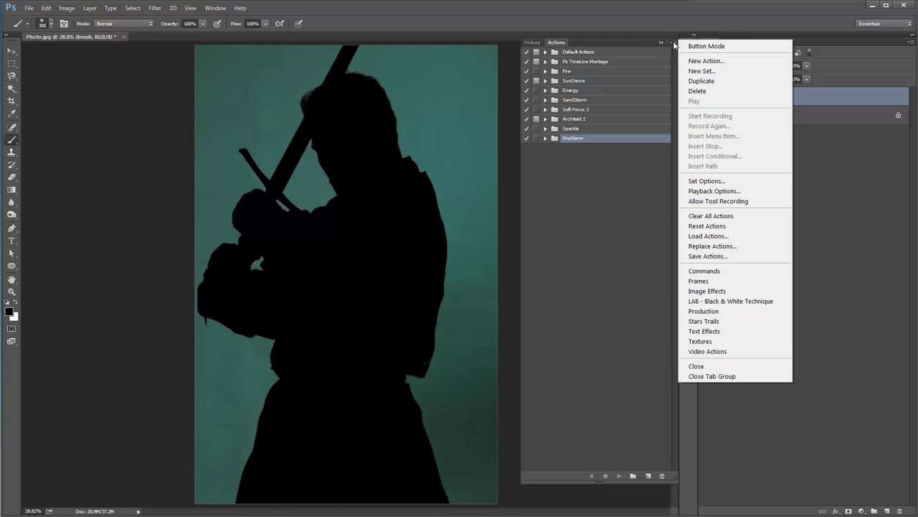
click(728, 238)
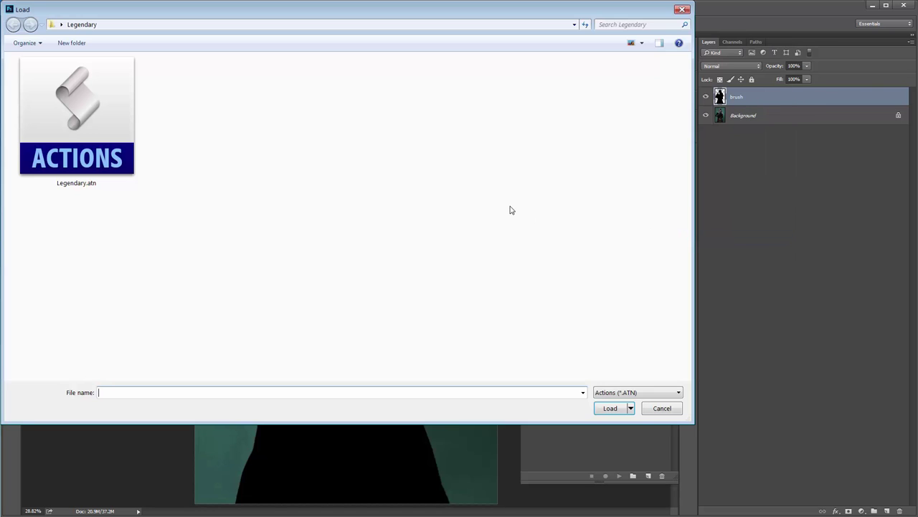
double_click(77, 136)
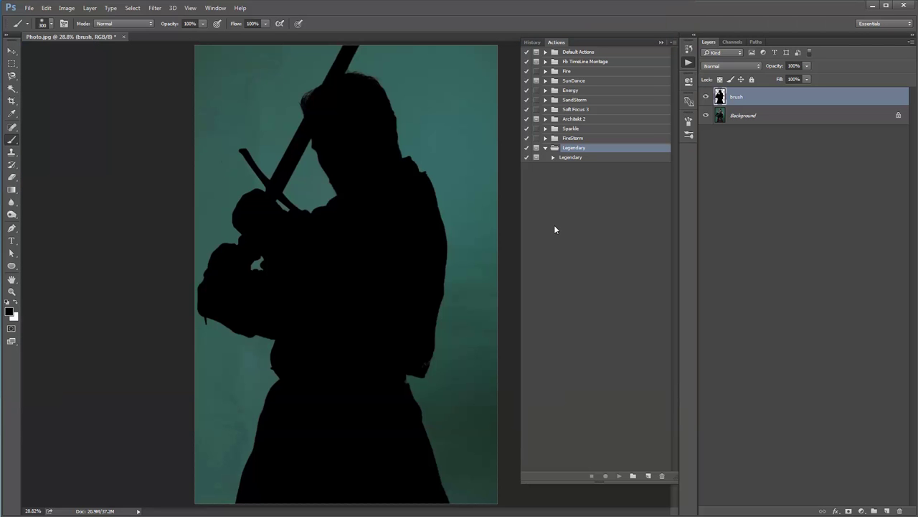
key(v)
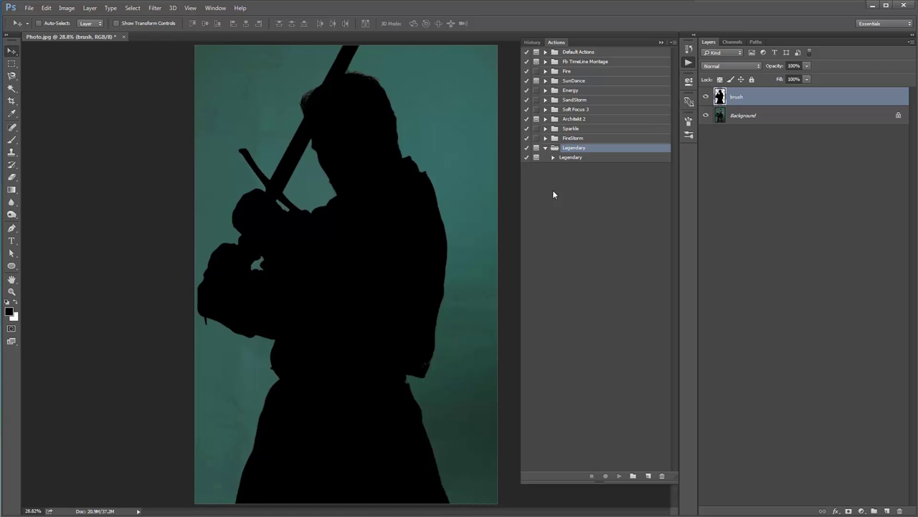
- Select the Legendary action and expand it to review its recorded commands
click(570, 157)
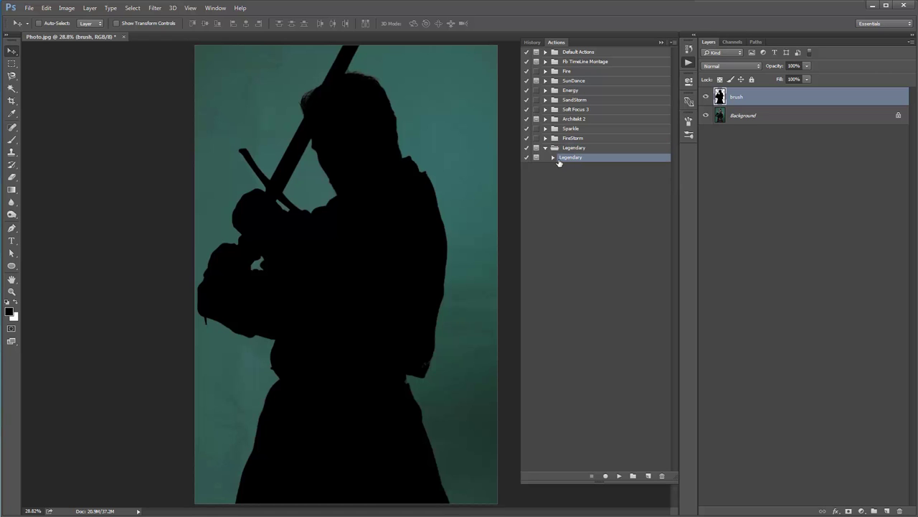
click(552, 157)
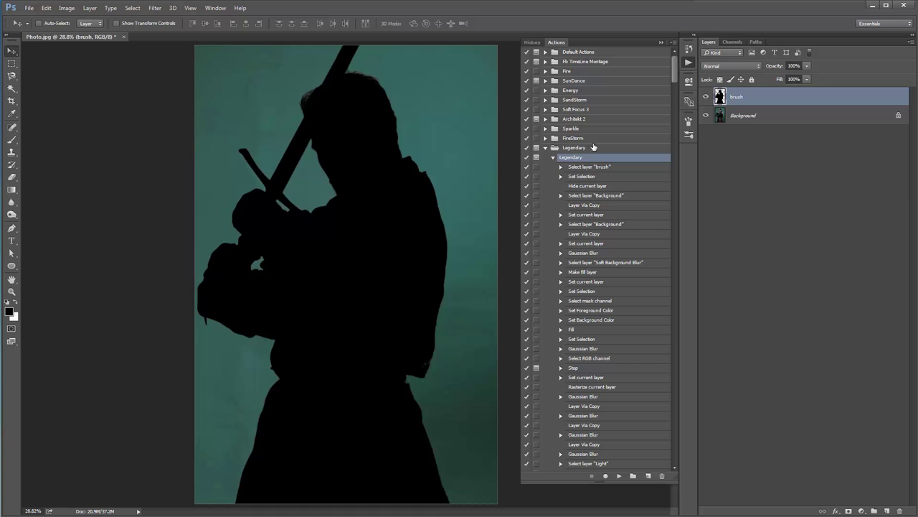
mouse_move(676, 63)
mouse_down()
mouse_move(679, 298)
mouse_move(667, 59)
mouse_up()
click(552, 157)
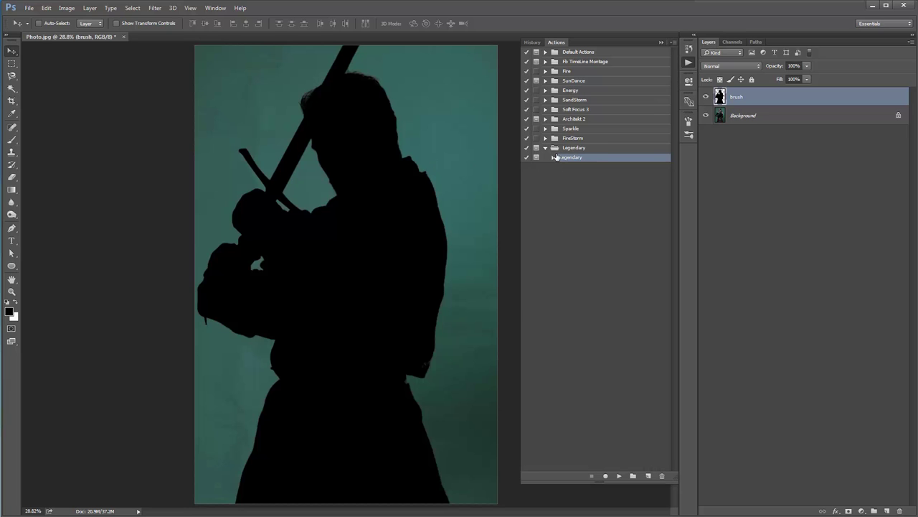
click(553, 158)
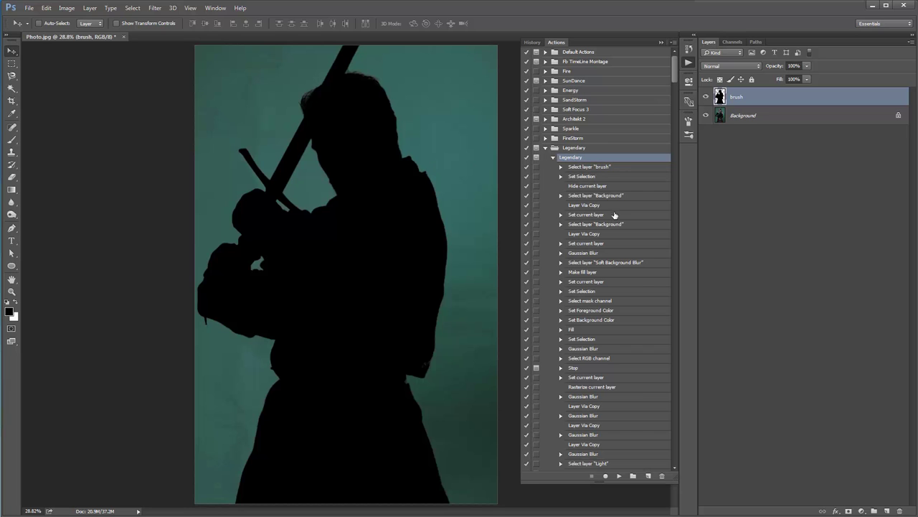
- Run the Legendary action up to its light-source message and stop there to create the light shapes
click(618, 477)
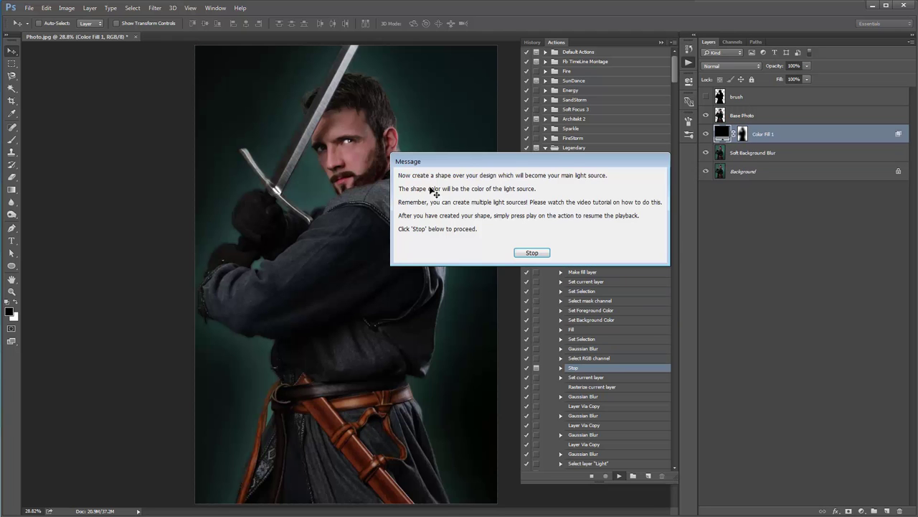
drag(481, 158, 500, 79)
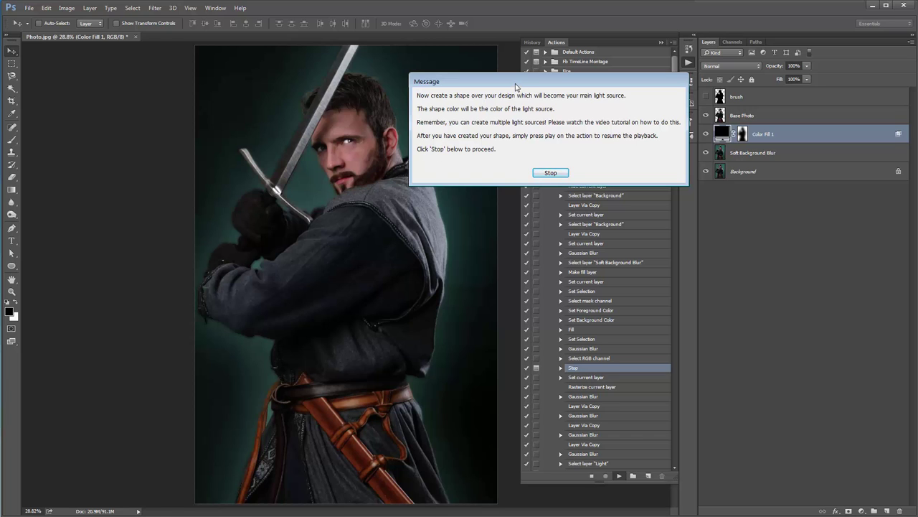
drag(515, 87, 473, 96)
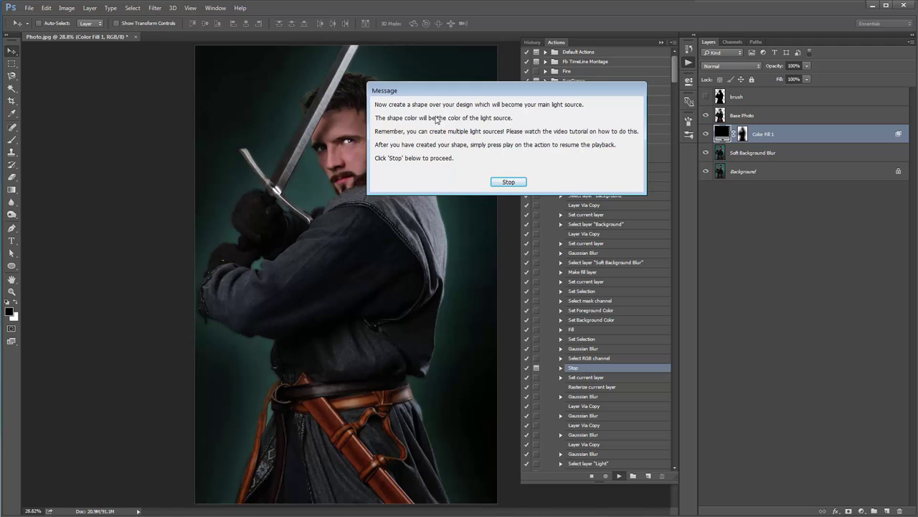
click(509, 182)
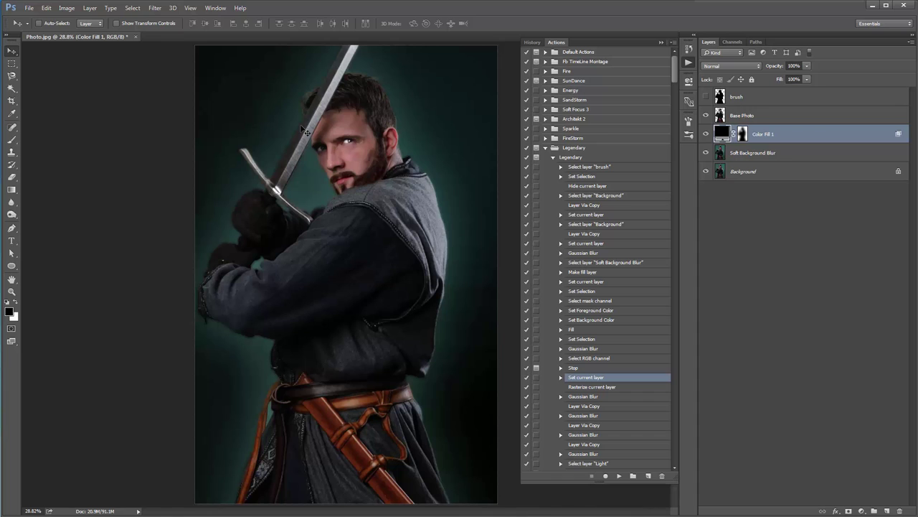
- Choose the Ellipse tool and set the foreground colour to bright orange (ff6224)
click(11, 267)
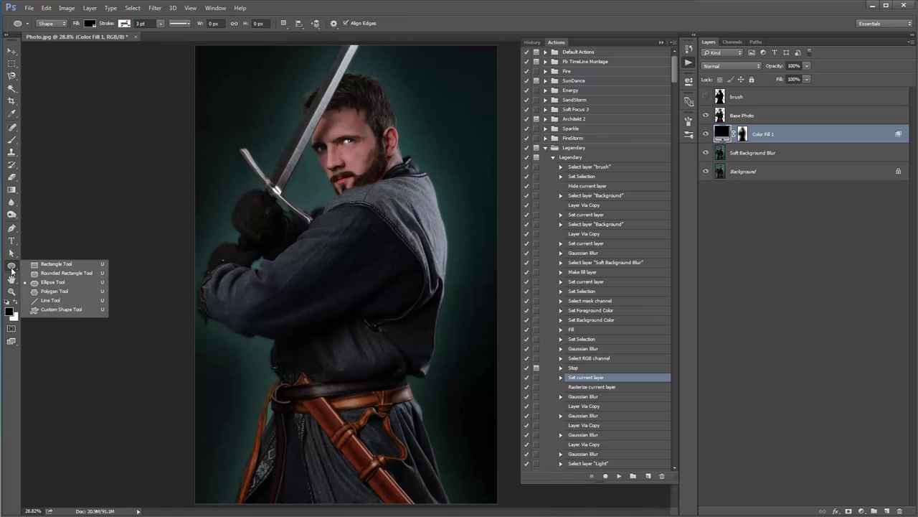
click(58, 282)
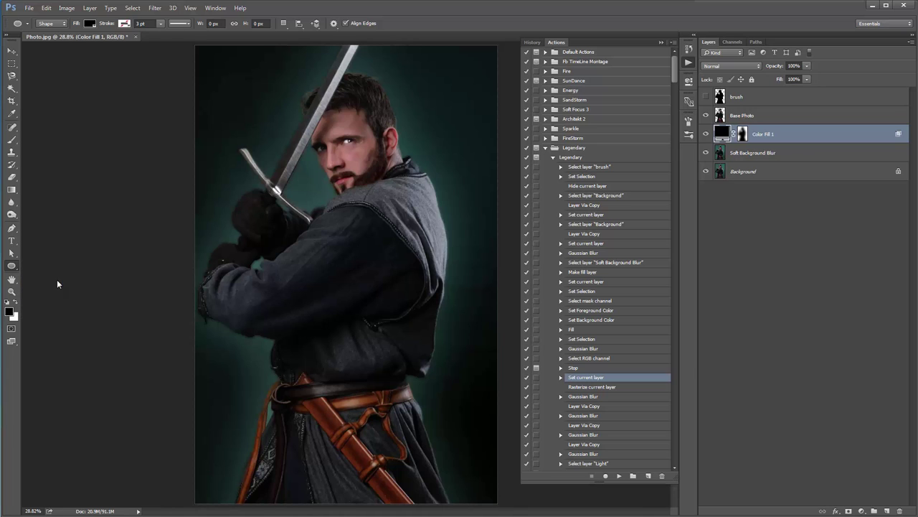
click(10, 310)
click(582, 212)
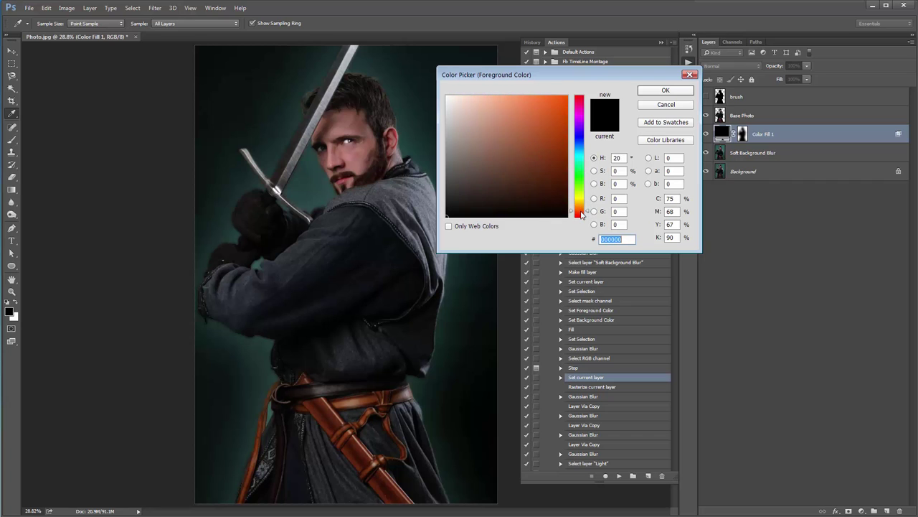
click(550, 139)
click(666, 90)
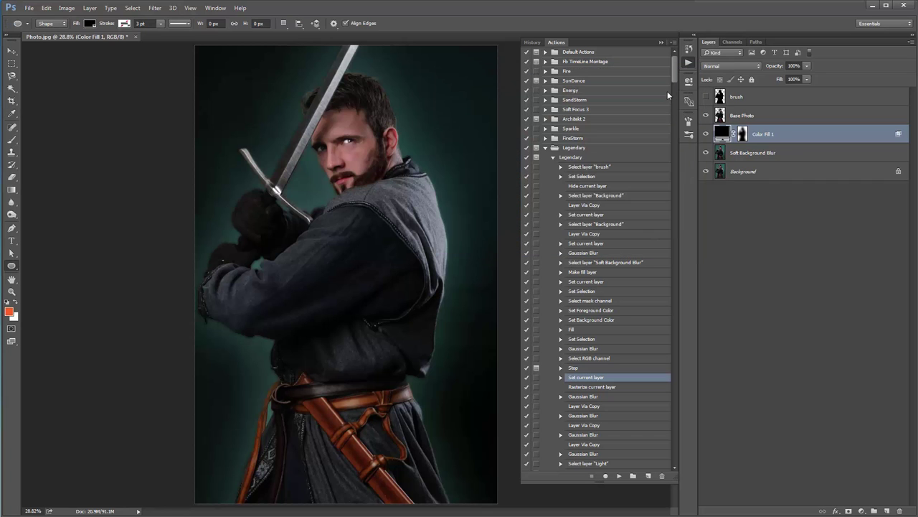
- Try an orange circle about 1062 px wide behind the swordsman's head as a light source, and delete it
drag(400, 159, 474, 233)
key(v)
drag(438, 179, 437, 186)
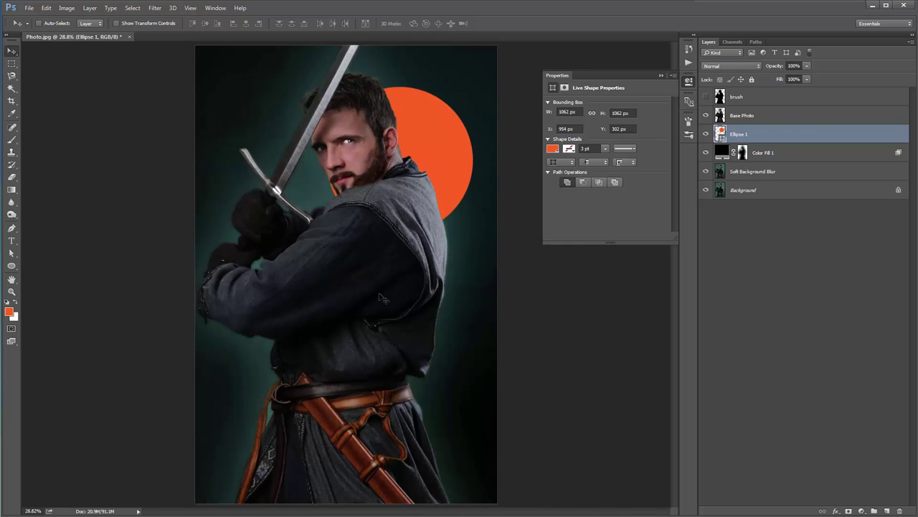
key(Delete)
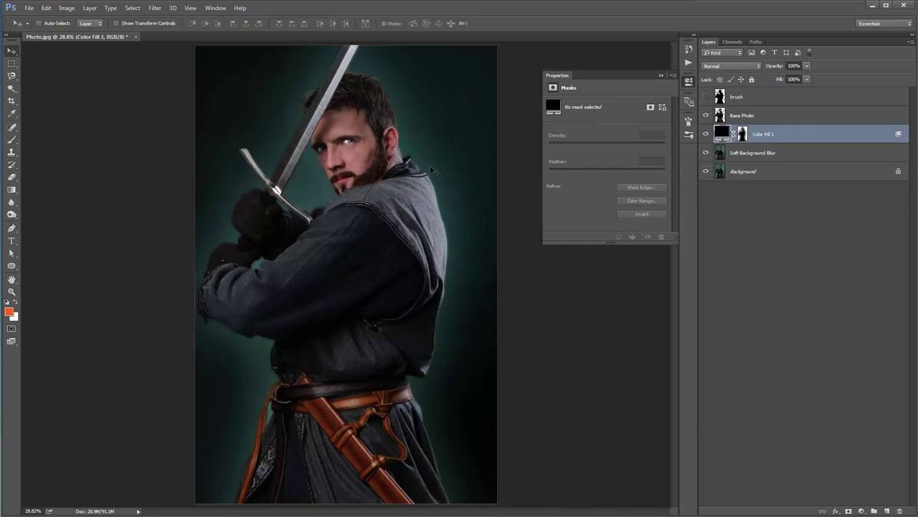
- Open Legendary.jpg from the Legendary folder to examine the example lighting, and close it along with the properties
key(ctrl+o)
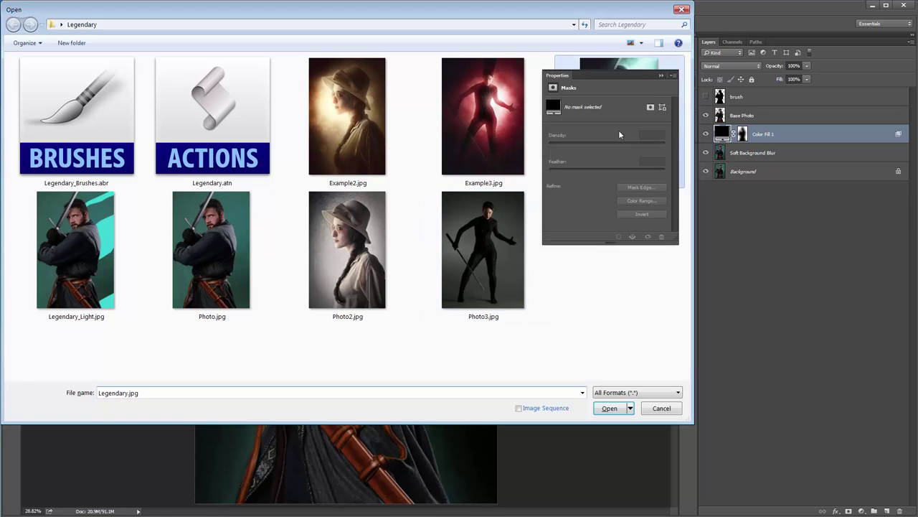
key(Return)
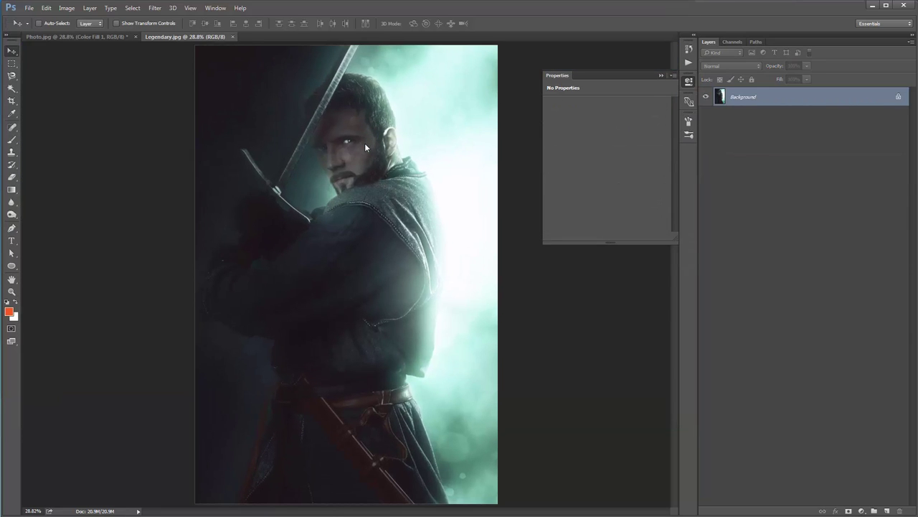
key(ctrl+w)
click(662, 76)
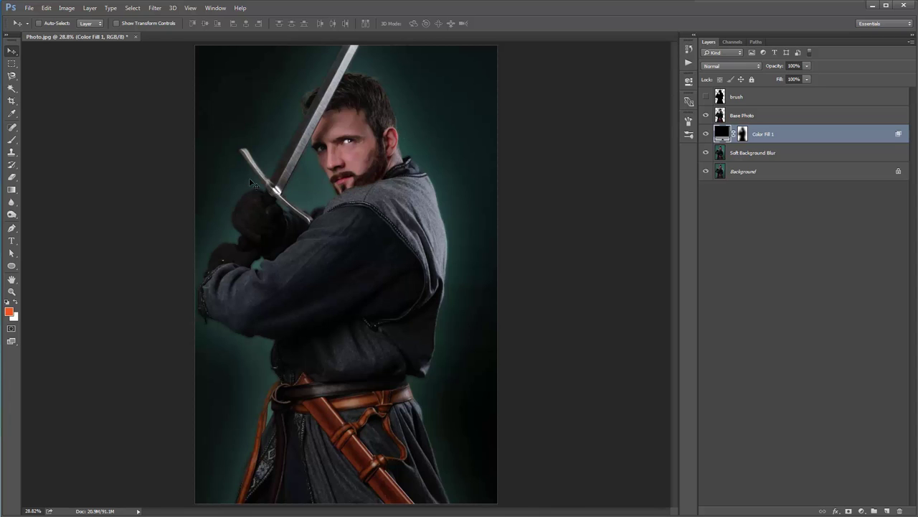
- Set the Pen tool to Shape mode and the foreground colour to light blue (26b0e3)
key(p)
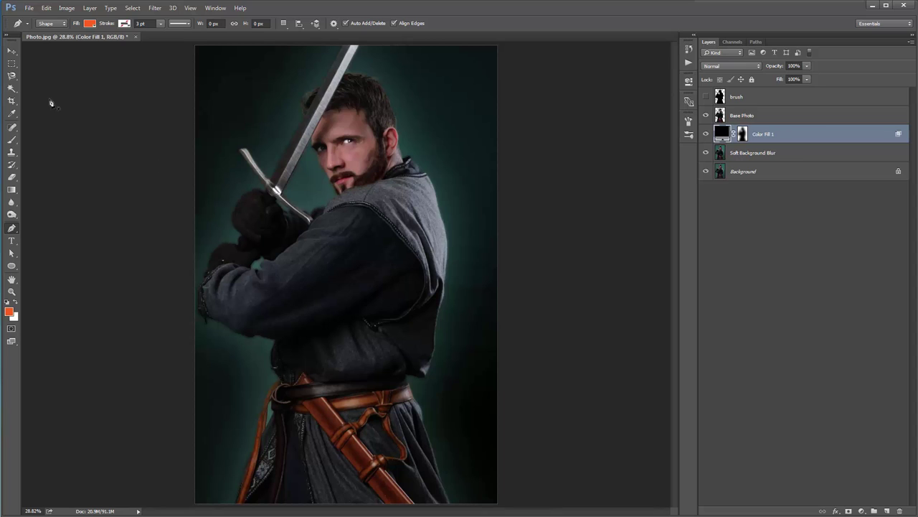
click(55, 27)
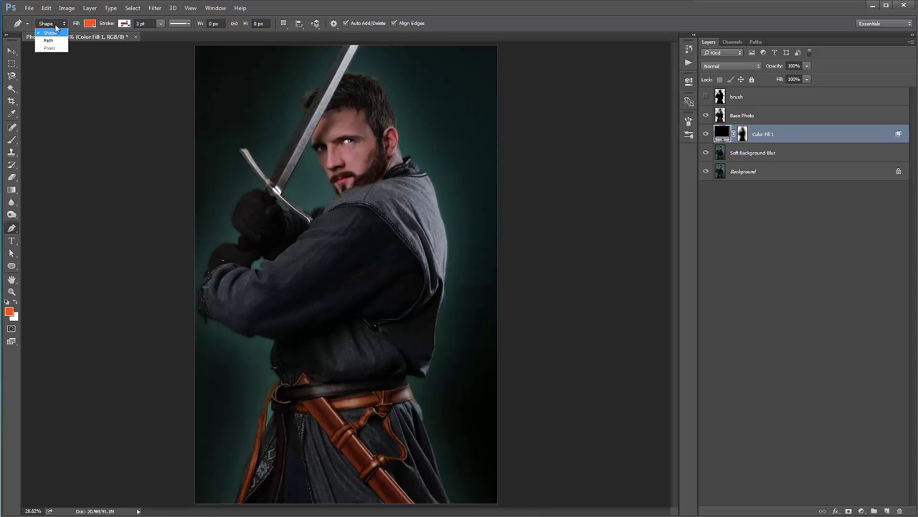
click(55, 37)
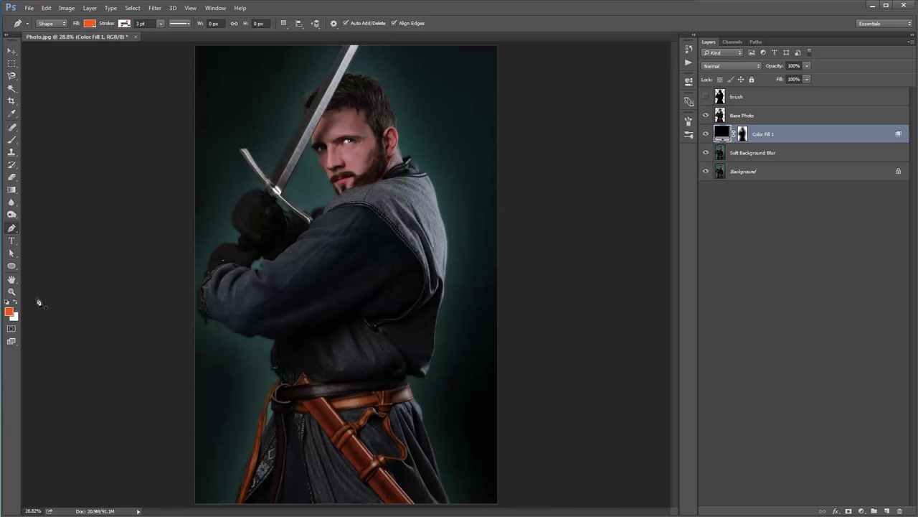
click(10, 312)
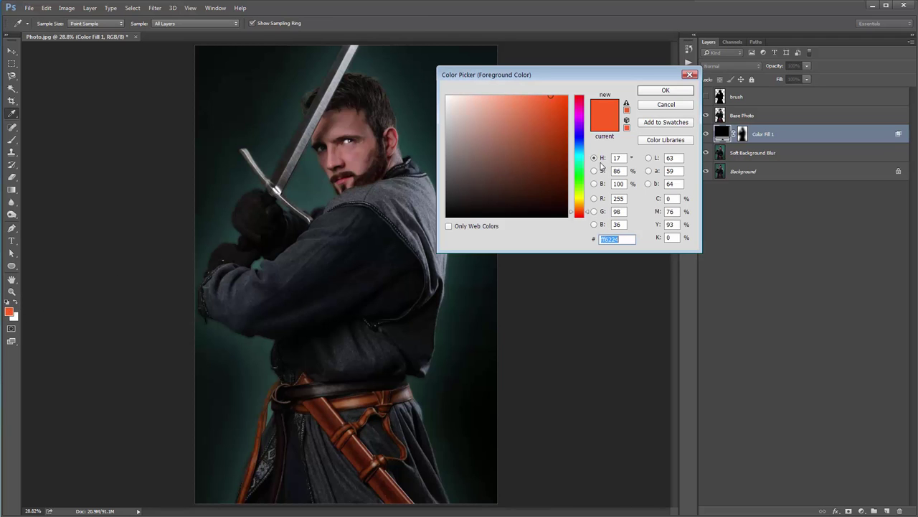
drag(579, 153, 578, 151)
mouse_move(550, 108)
mouse_down()
mouse_move(549, 121)
mouse_move(546, 109)
mouse_up()
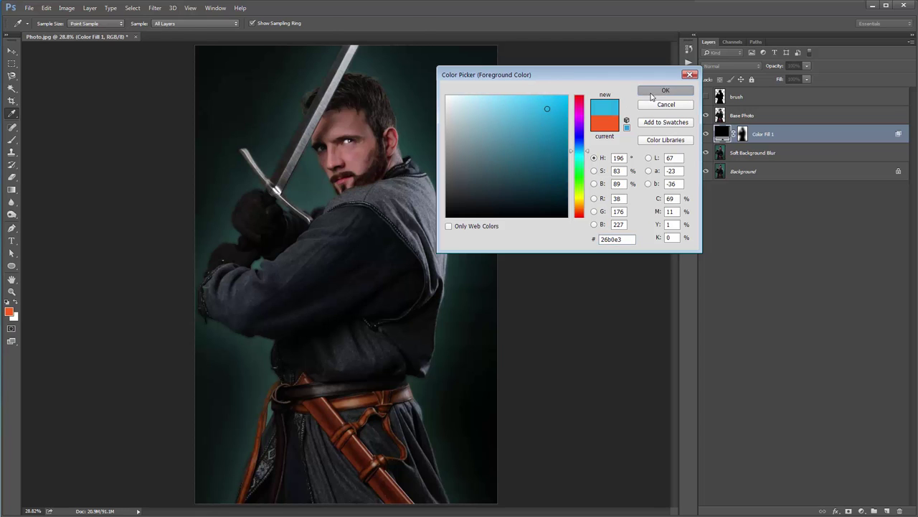
click(652, 92)
key(p)
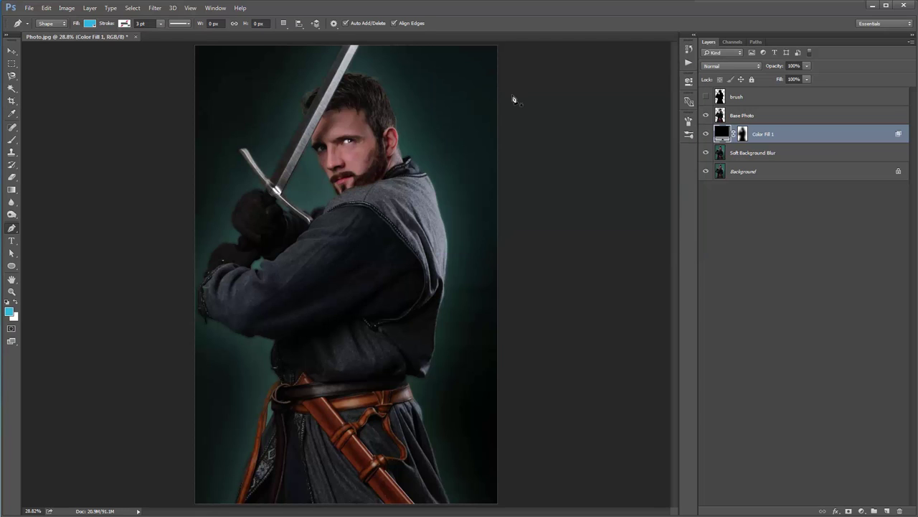
- Draw a closed blue wedge about 996 by 350 px from behind the hair to the photo's upper right edge
click(499, 50)
click(374, 87)
click(379, 98)
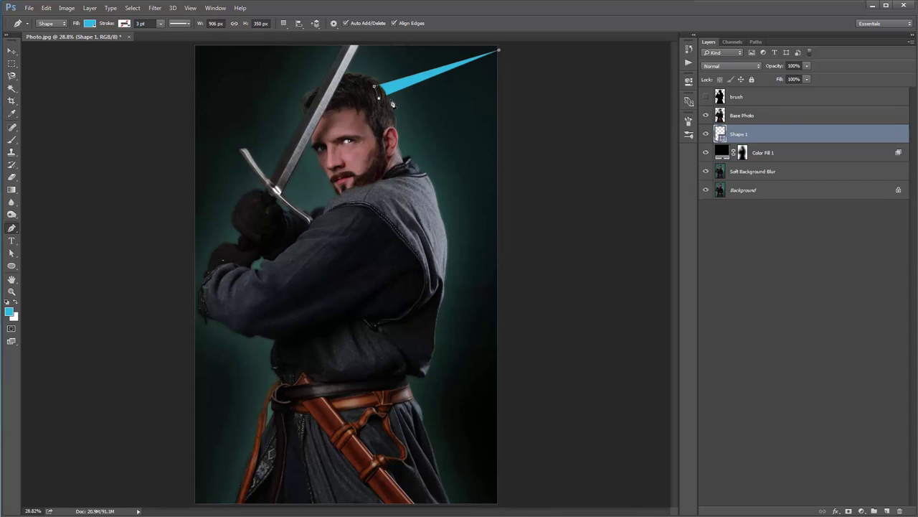
click(398, 98)
click(516, 83)
click(500, 50)
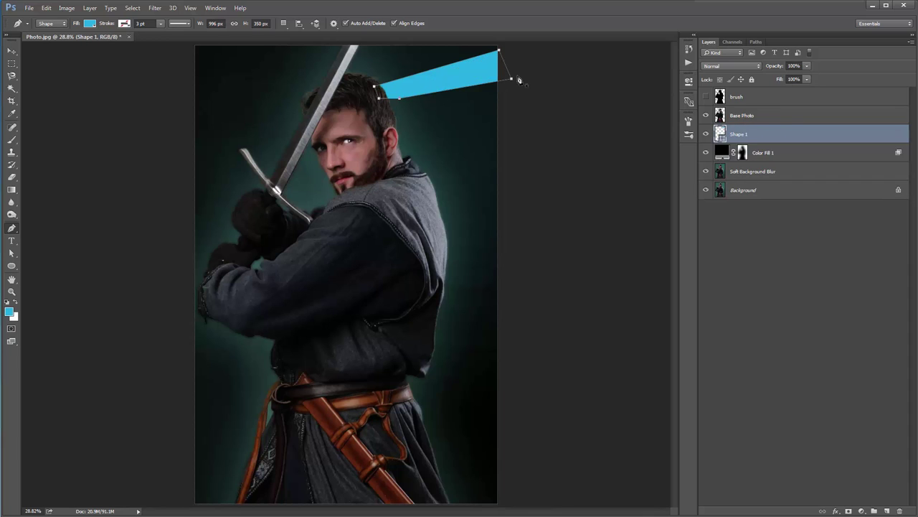
key(Return)
- Draw a second blue shape about 802 by 1559 px from behind the swordsman's back to the photo's right edge
click(504, 143)
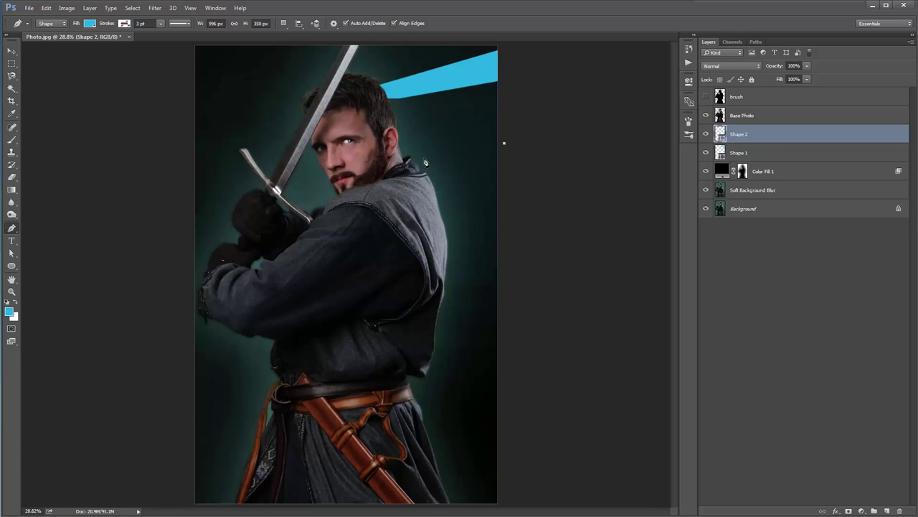
click(428, 256)
click(425, 321)
click(428, 355)
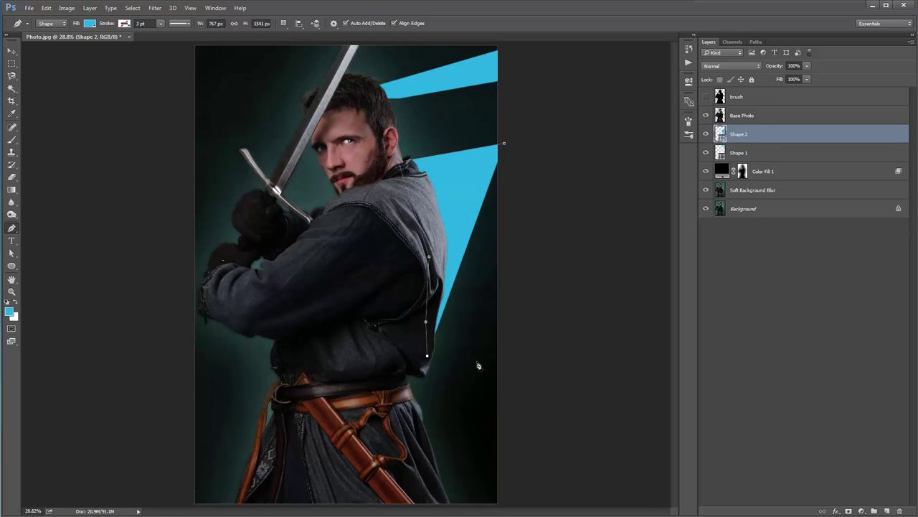
click(510, 358)
click(505, 145)
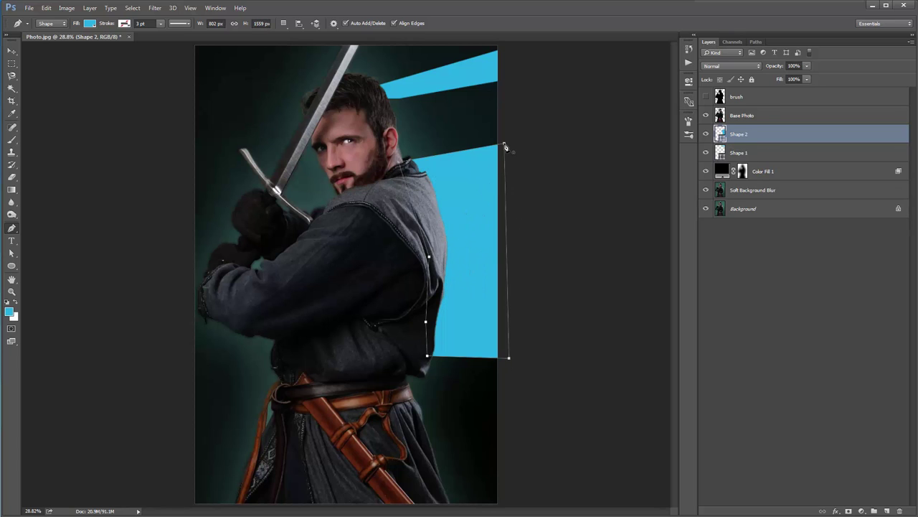
key(Return)
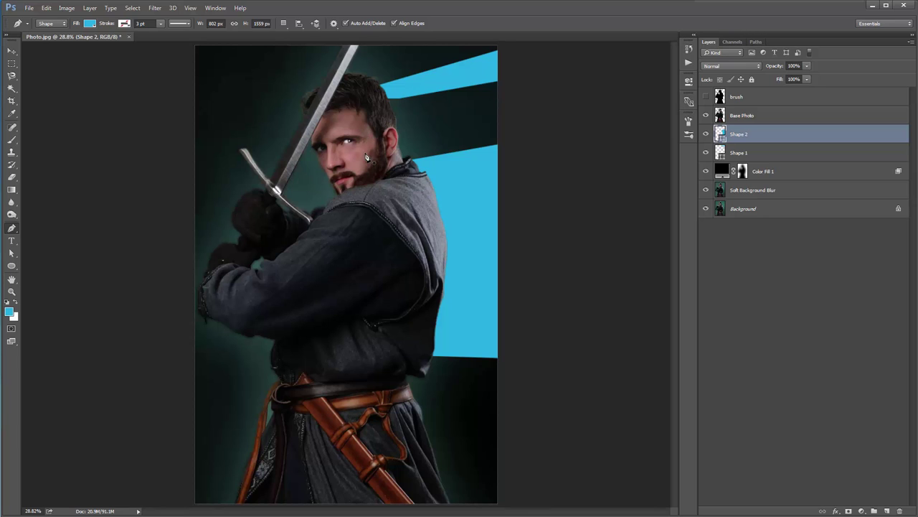
- Draw a third blue shape about 579 by 475 px from behind the lower robe to the photo's bottom right corner
click(507, 440)
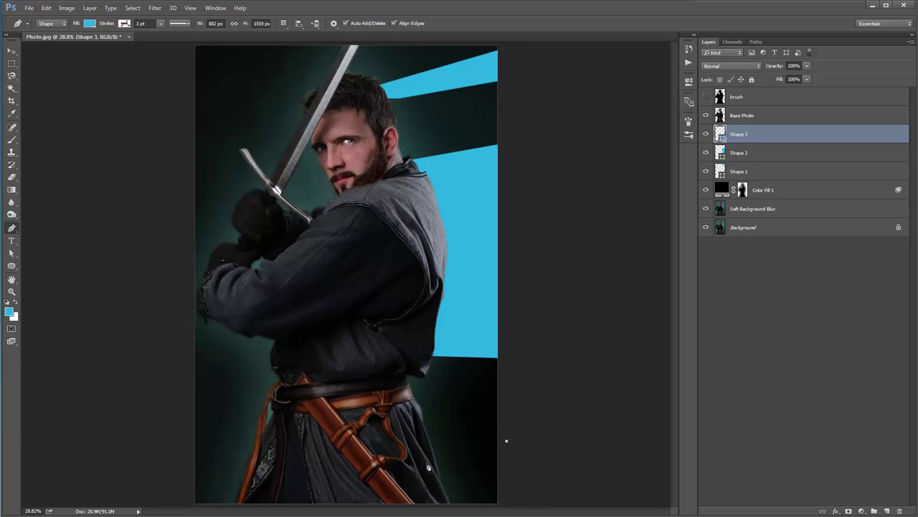
click(426, 463)
click(440, 500)
click(504, 504)
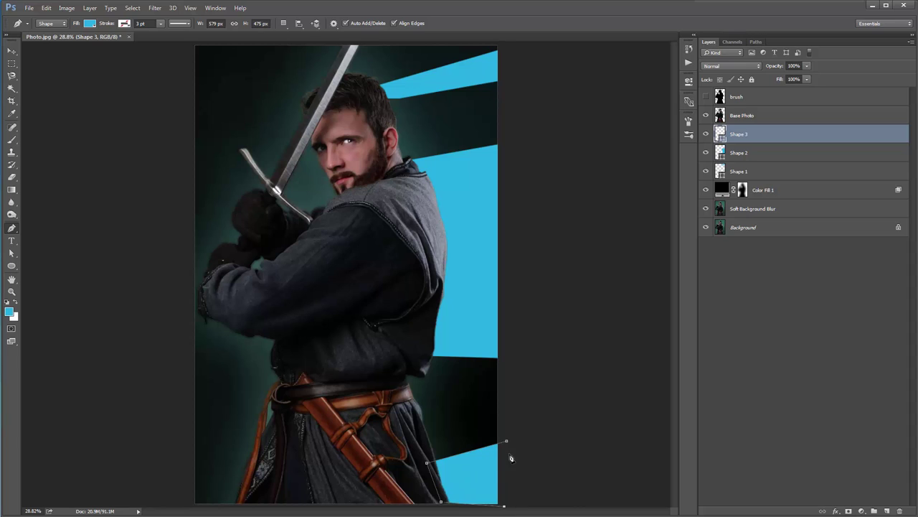
click(507, 442)
key(v)
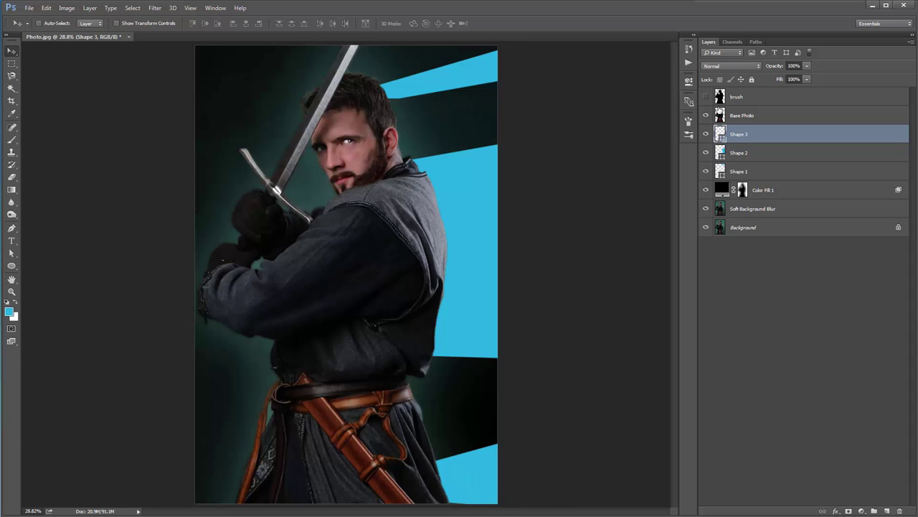
- Show the actions again and merge the three light shape layers into a single layer
click(689, 62)
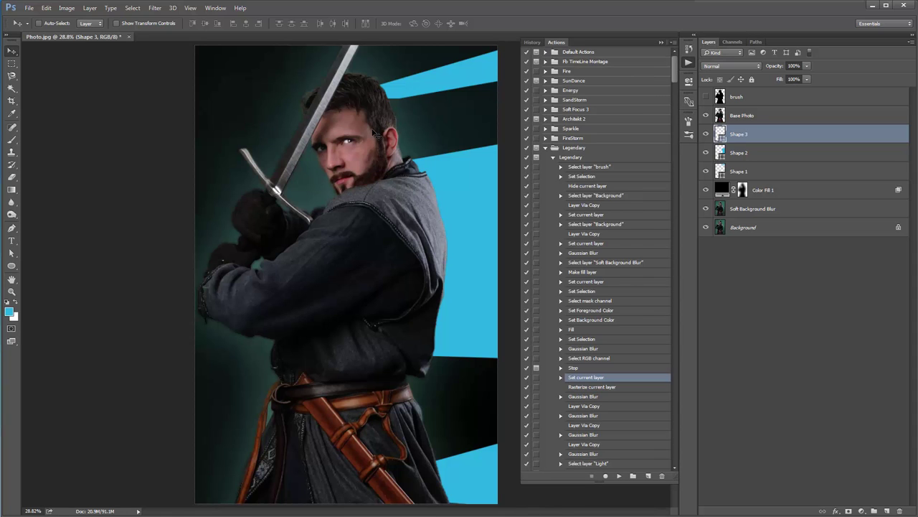
shift+click(762, 172)
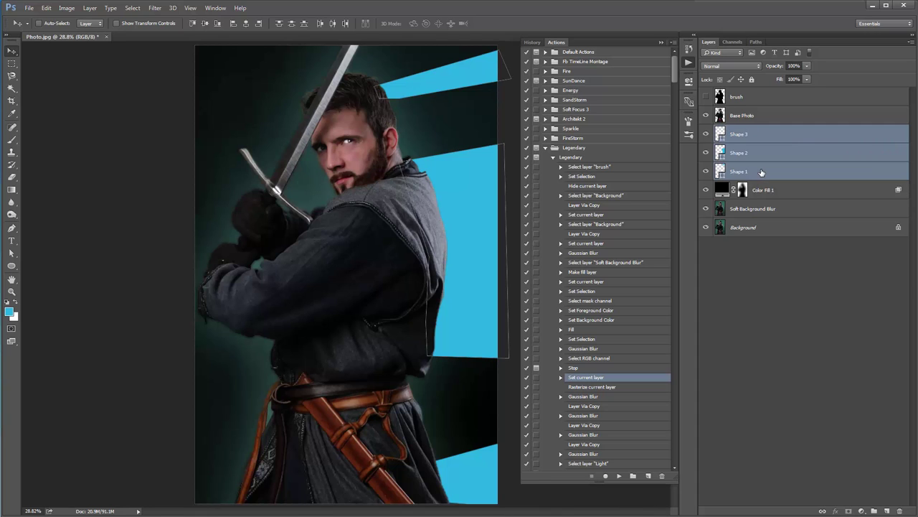
key(ctrl)
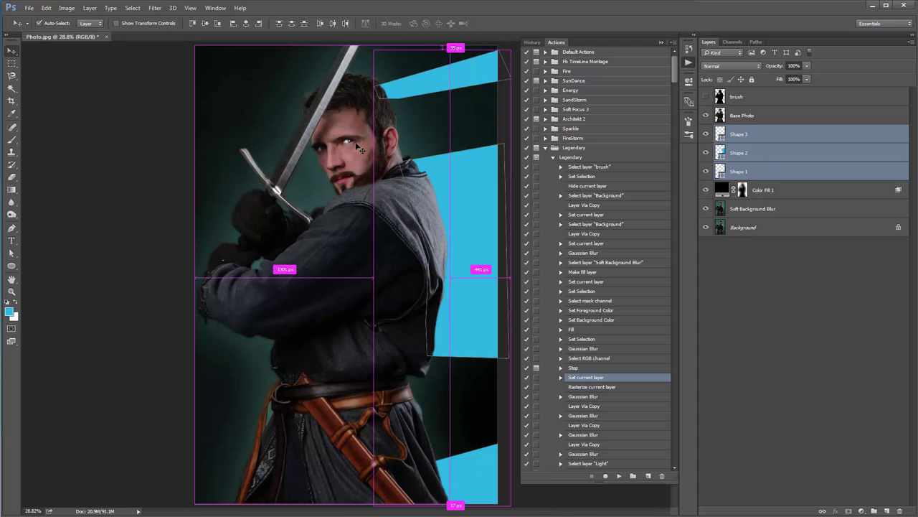
key(ctrl+e)
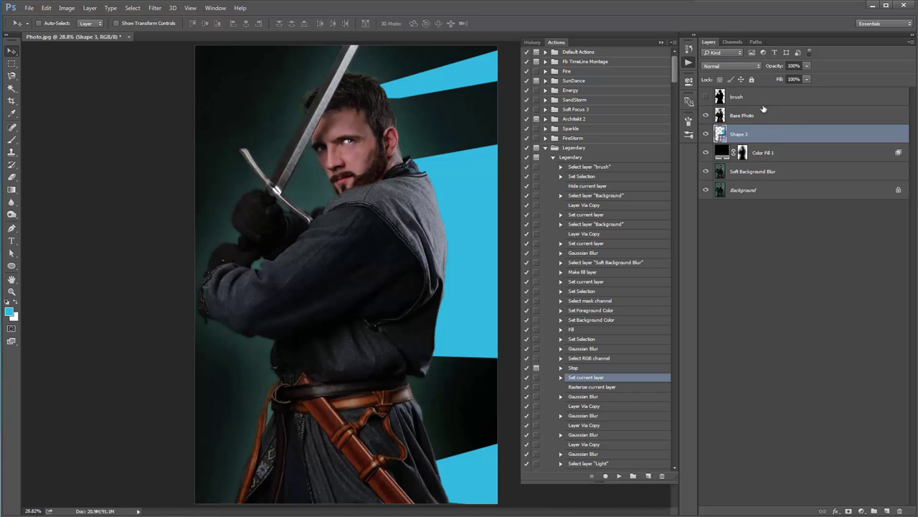
- Resume the Legendary action from its stop to the end, and hide the actions list
click(620, 476)
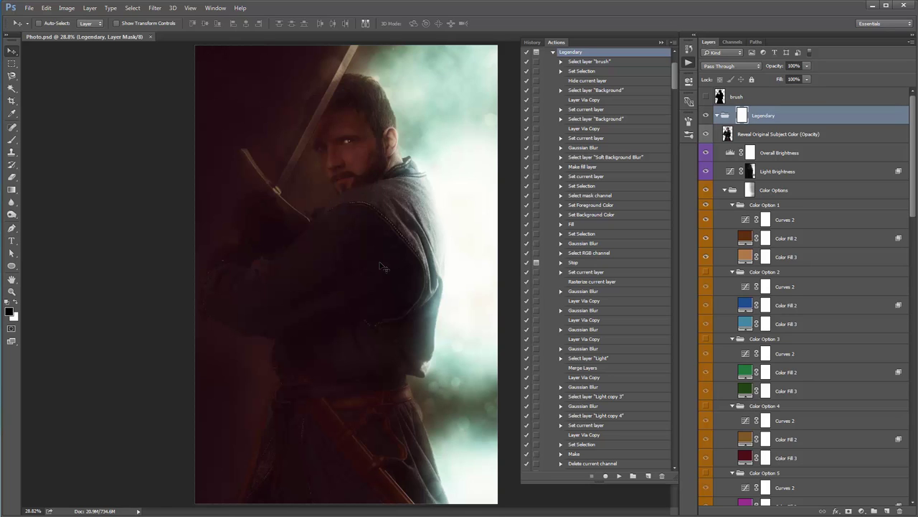
click(662, 43)
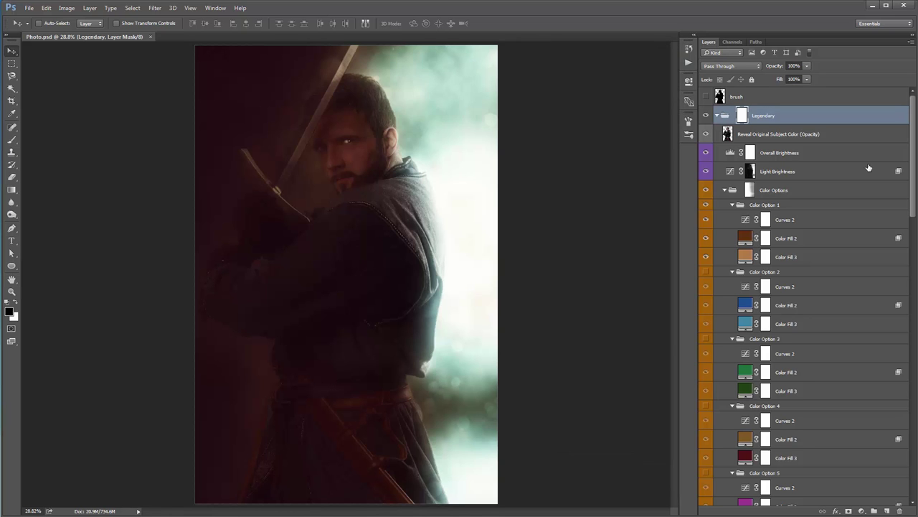
- Collapse all nested groups inside the Legendary layer group, keeping the main group itself expanded
mouse_move(916, 122)
mouse_down()
mouse_move(915, 387)
mouse_move(915, 122)
mouse_up()
click(794, 113)
alt+click(718, 116)
click(718, 116)
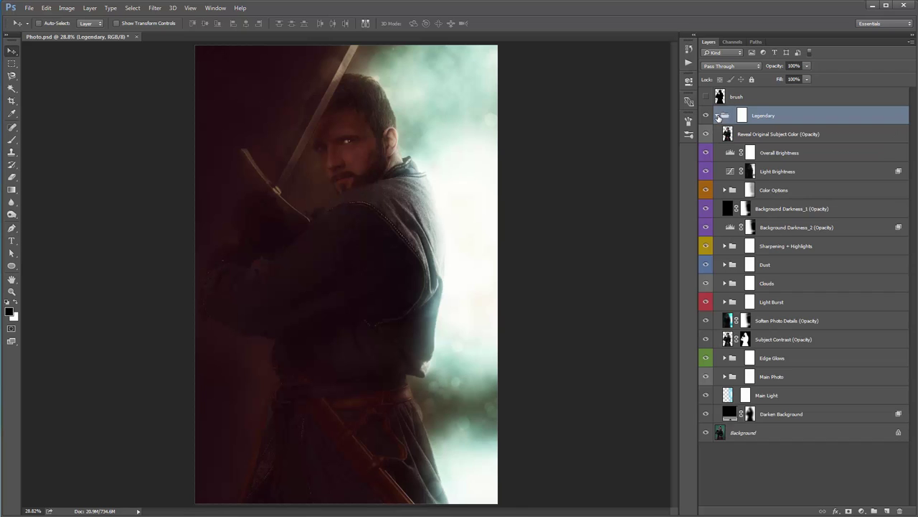
- Expand the Color Options group inside the Legendary layer group
click(718, 117)
click(718, 116)
key(z)
click(394, 142)
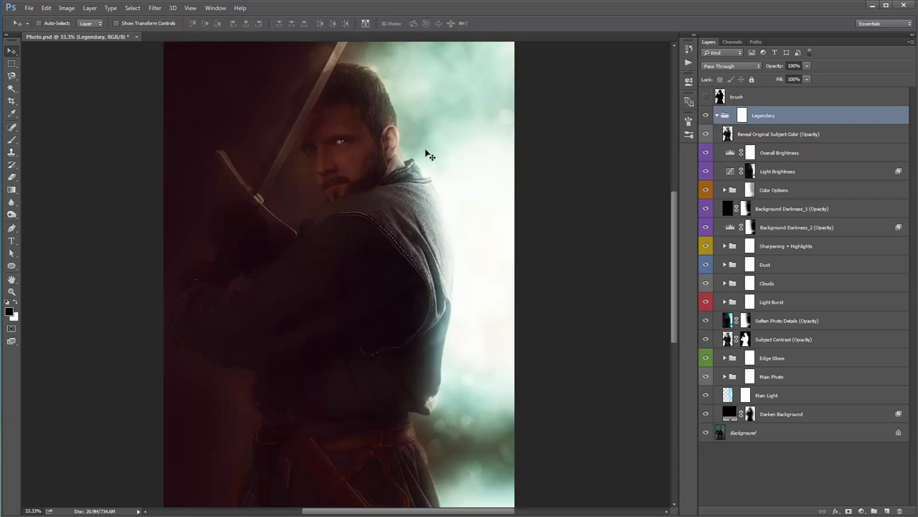
key(v)
drag(524, 167, 547, 161)
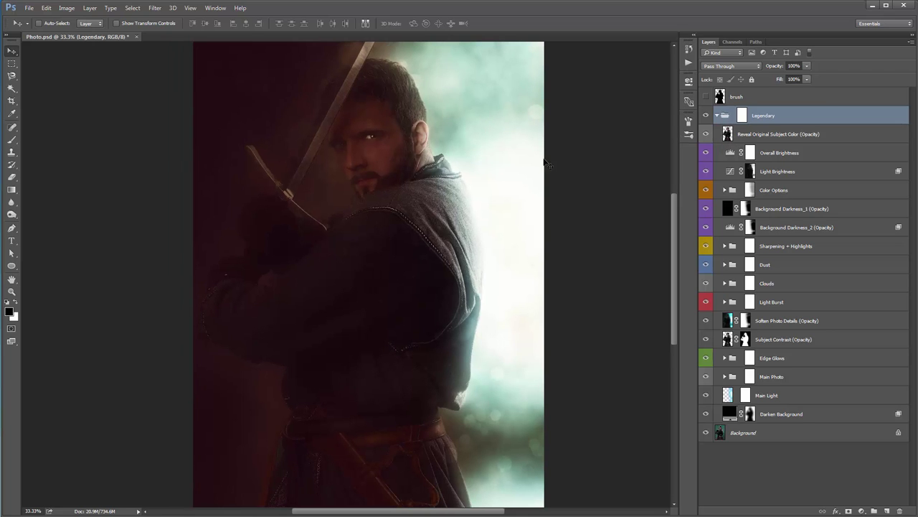
scroll(459, 149, down, 2)
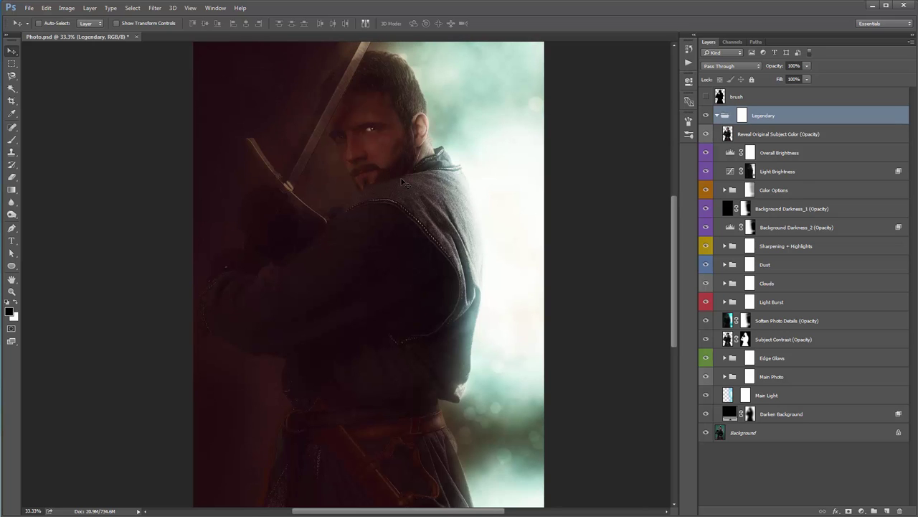
click(803, 193)
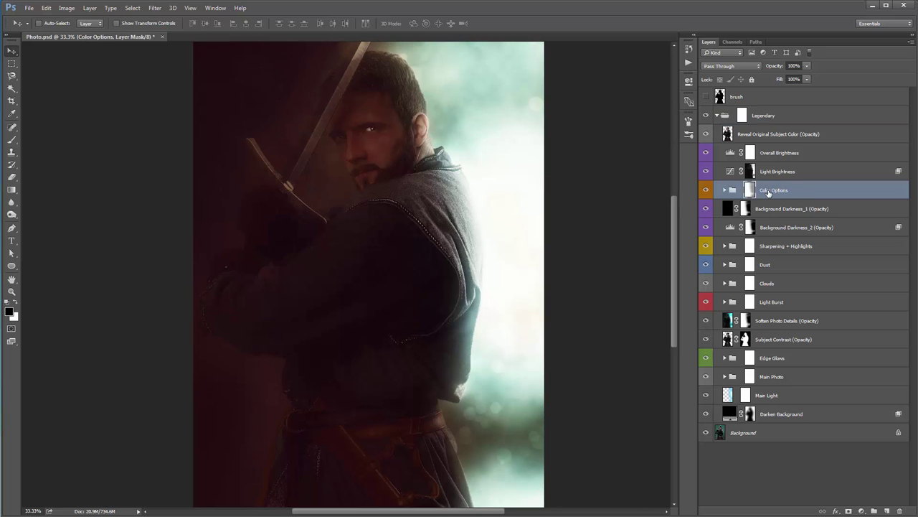
click(725, 190)
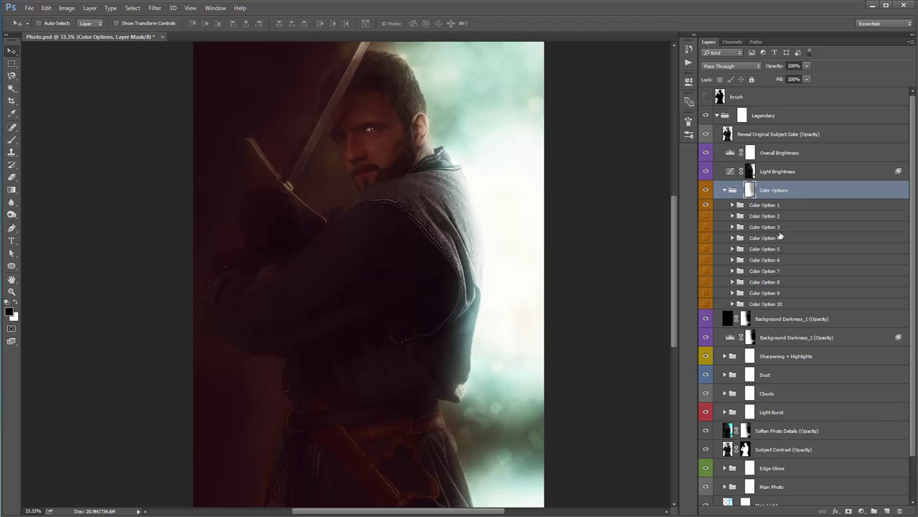
- Hide Color Option 1 and preview Color Options 2 through 7 one at a time
click(706, 207)
click(707, 215)
click(706, 215)
click(706, 227)
click(705, 226)
click(706, 238)
click(706, 238)
click(707, 249)
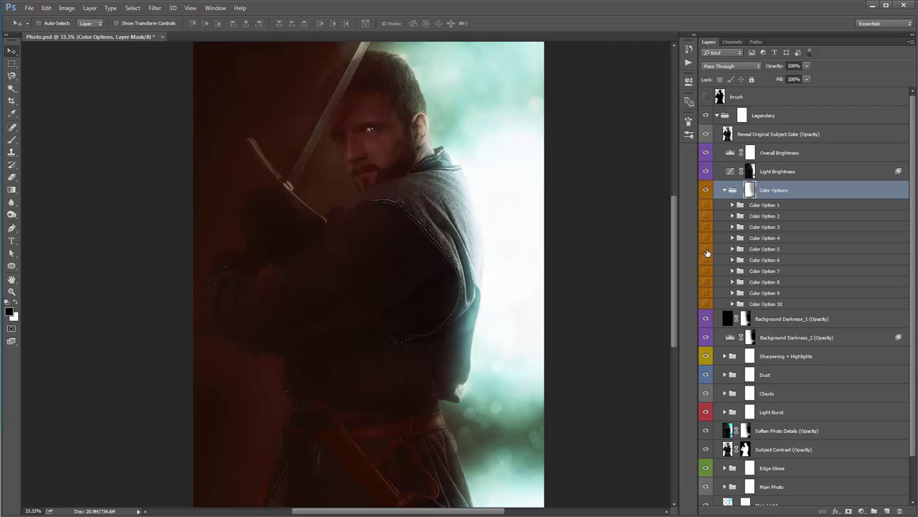
click(706, 249)
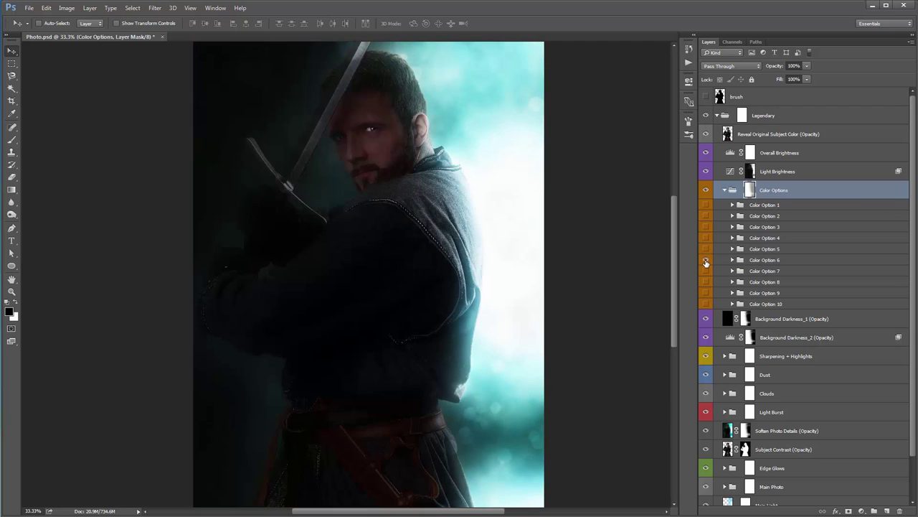
click(706, 259)
click(705, 259)
click(706, 270)
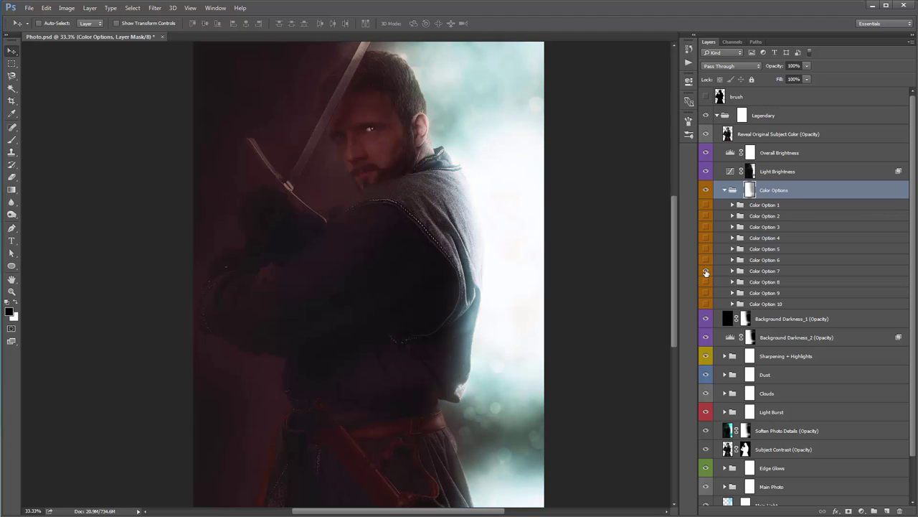
click(706, 271)
click(706, 271)
click(706, 270)
- Preview Color Option 6 again, enable only Color Option 5 and collapse the Color Options group
click(706, 260)
click(706, 260)
click(706, 248)
click(790, 249)
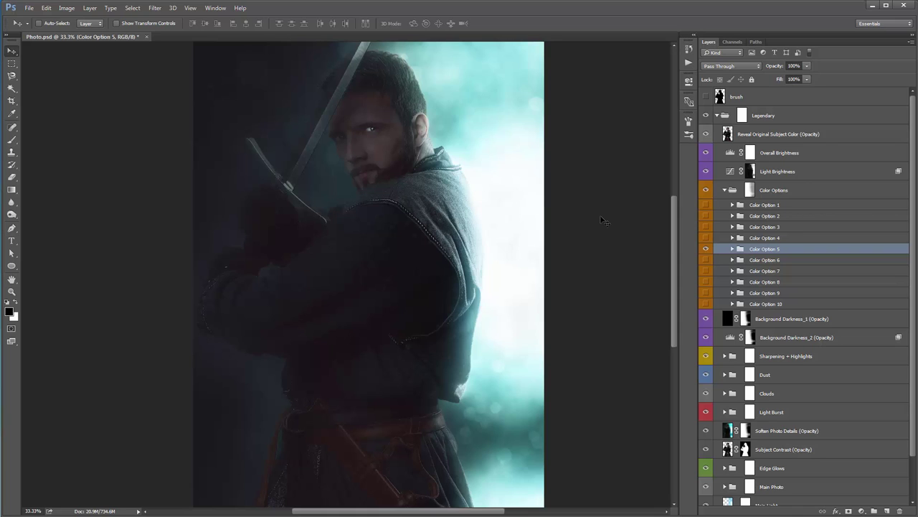
click(724, 191)
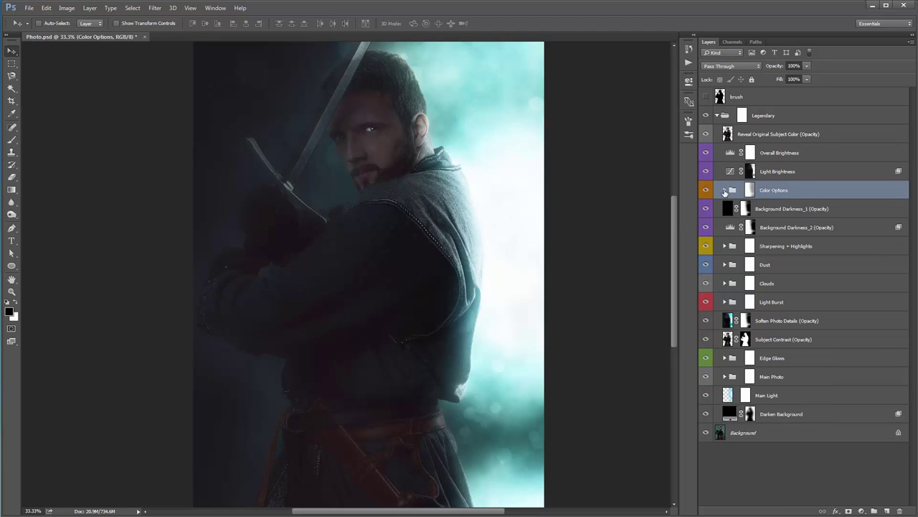
- Try a higher opacity on the Reveal Original Subject Color layer, and then set it to 0%
click(772, 153)
click(772, 135)
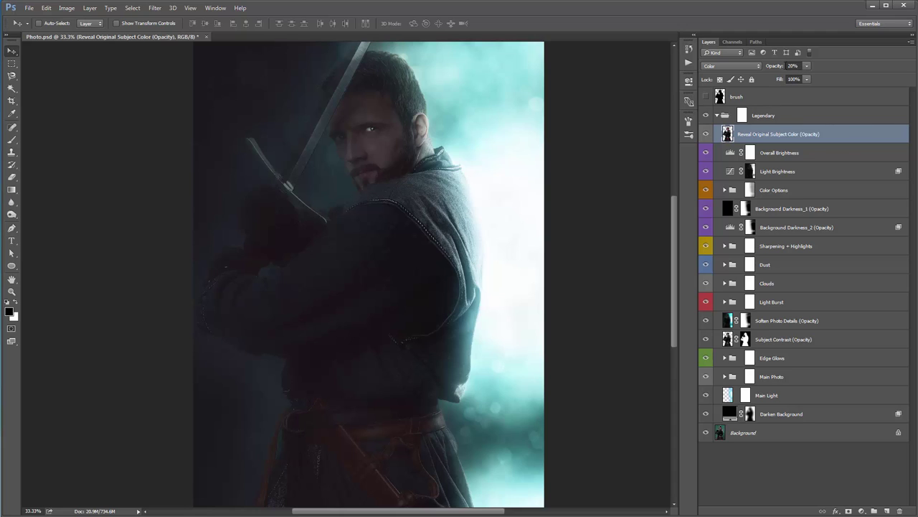
drag(772, 68, 829, 68)
key(Return)
click(776, 66)
text(0)
key(Return)
click(781, 190)
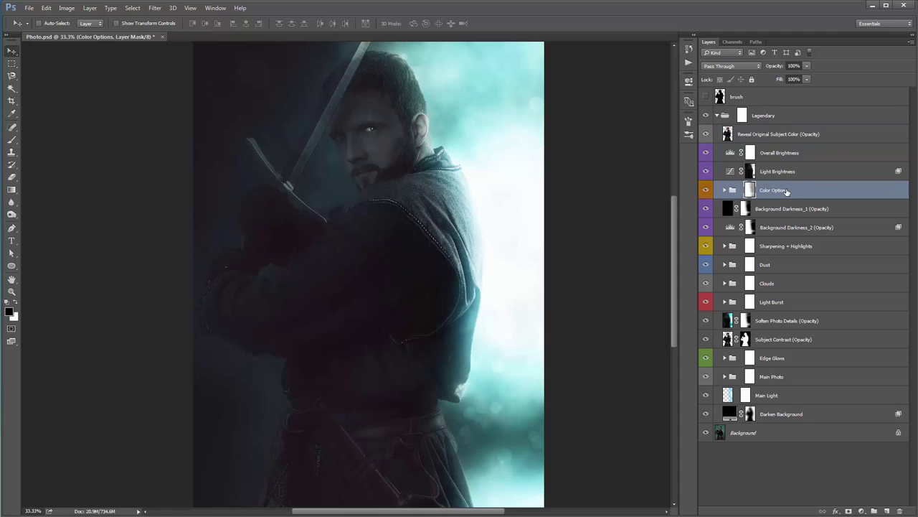
- Set the opacity of the Reveal Original Subject Color layer to 20%
click(758, 135)
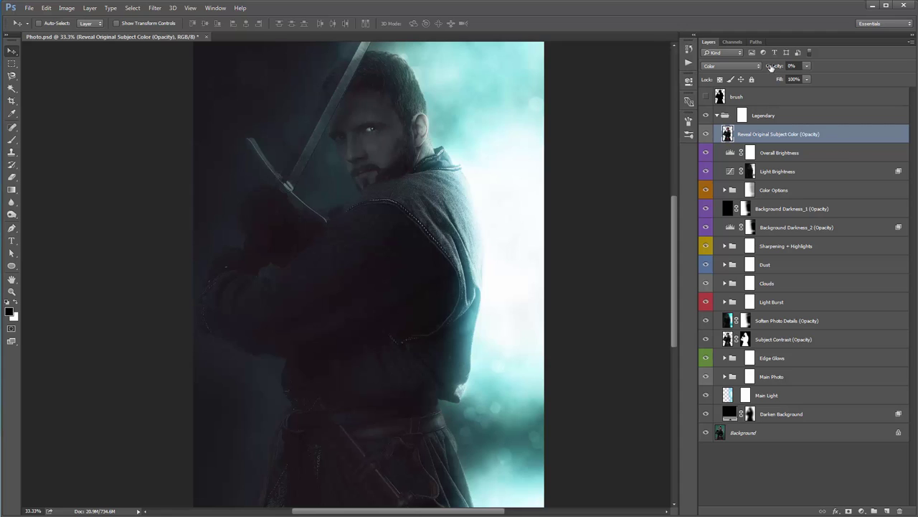
mouse_move(770, 66)
mouse_down()
mouse_move(786, 69)
mouse_move(747, 67)
mouse_move(759, 71)
mouse_up()
text(20)
key(Return)
- Try shifting the midtones of the Overall Brightness Levels layer, and reset the midtone value to 1
click(797, 151)
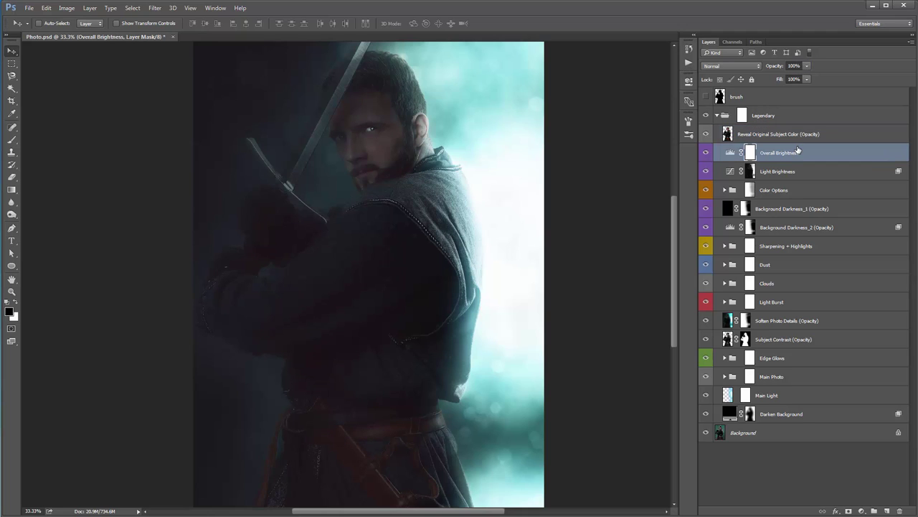
double_click(729, 153)
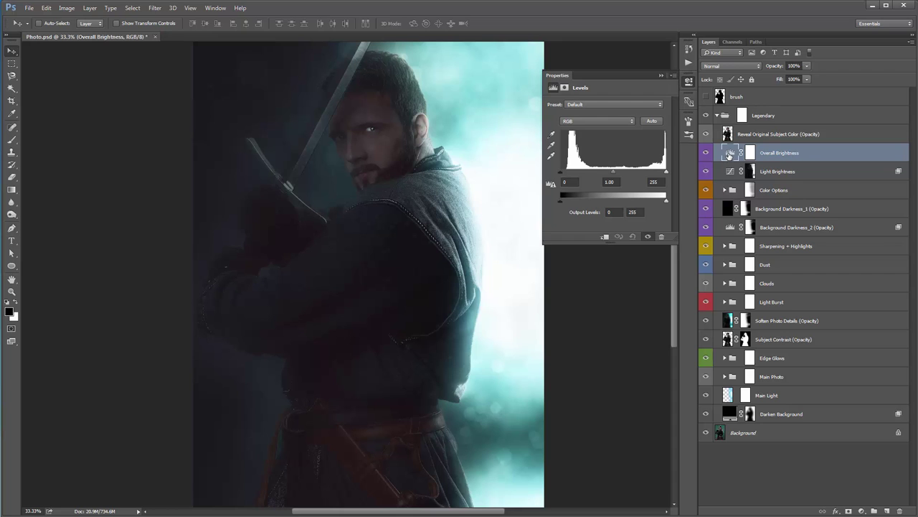
mouse_move(614, 171)
mouse_down()
mouse_move(601, 174)
mouse_move(620, 174)
mouse_move(613, 179)
mouse_up()
double_click(609, 181)
text(1)
click(662, 76)
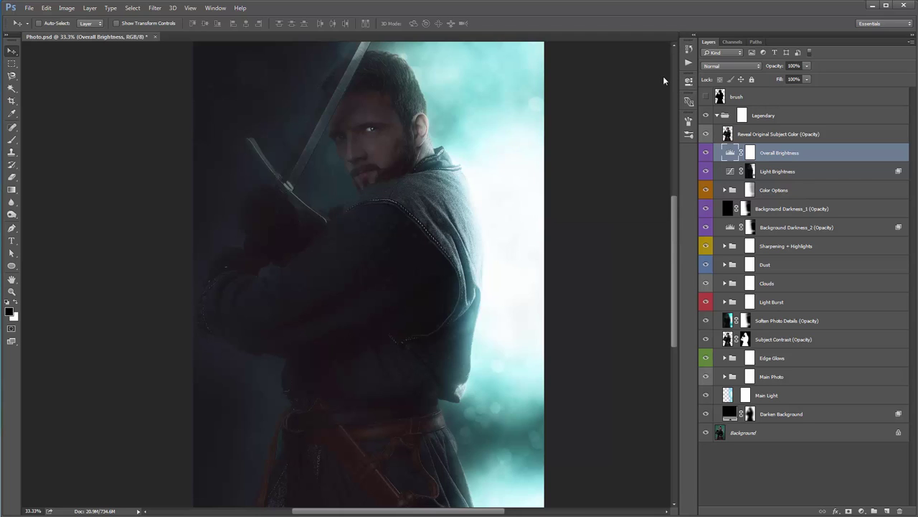
- Raise the control point of the Light Brightness Curves layer slightly and close its properties
click(801, 175)
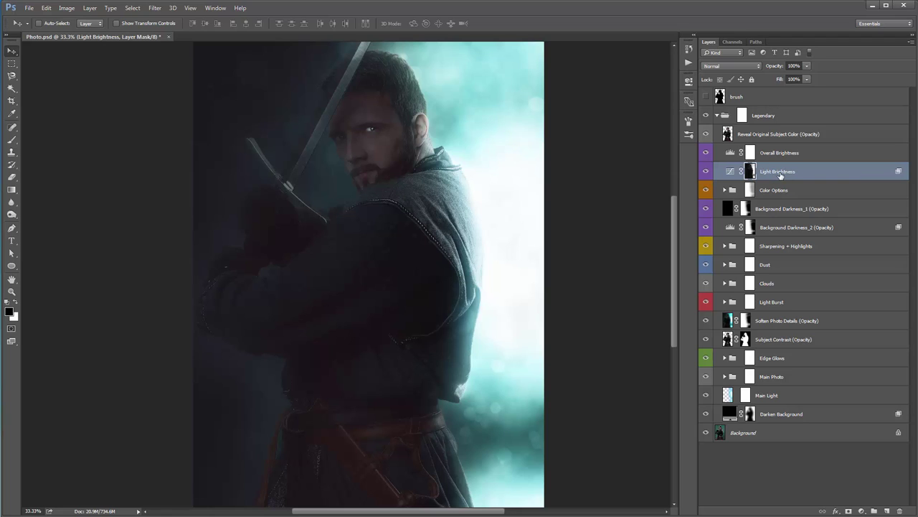
double_click(731, 172)
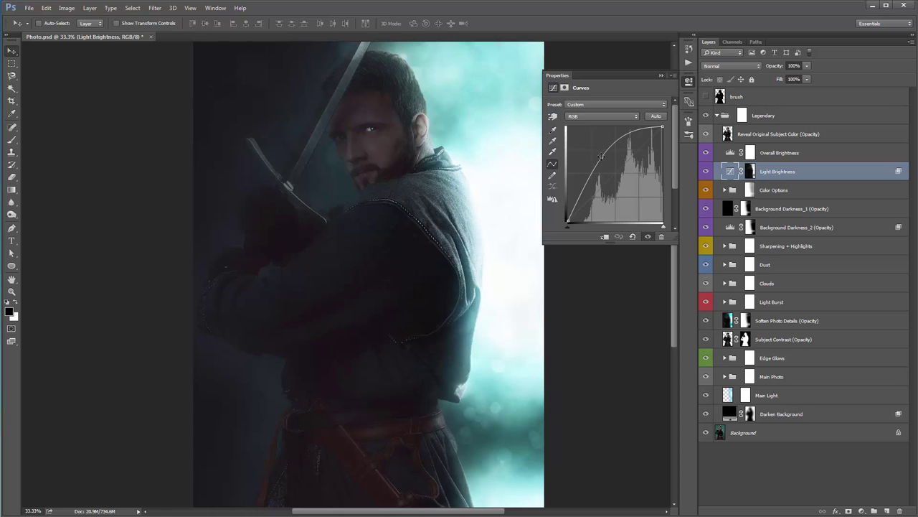
mouse_move(601, 157)
mouse_down()
mouse_move(615, 172)
mouse_move(600, 155)
mouse_up()
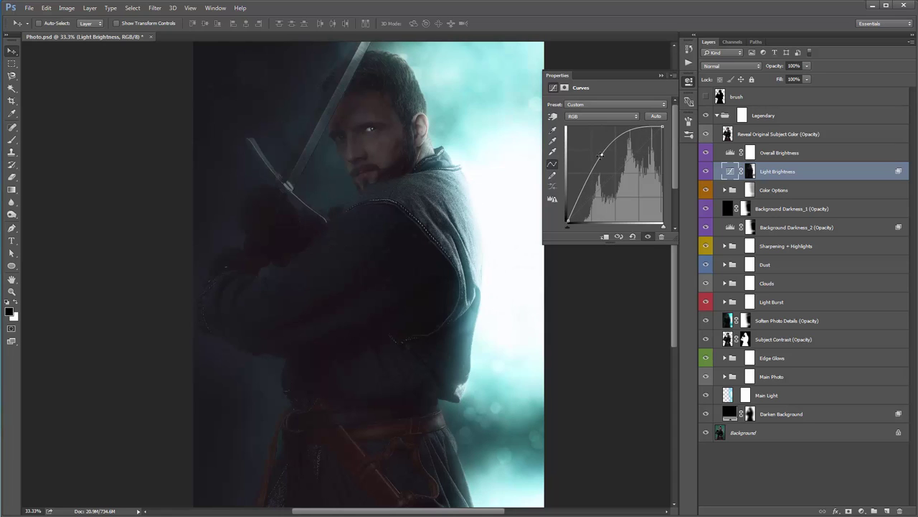
click(659, 74)
- Try much stronger darkening on the Background Darkness_1 layer through its opacity, and enter 40%
click(806, 190)
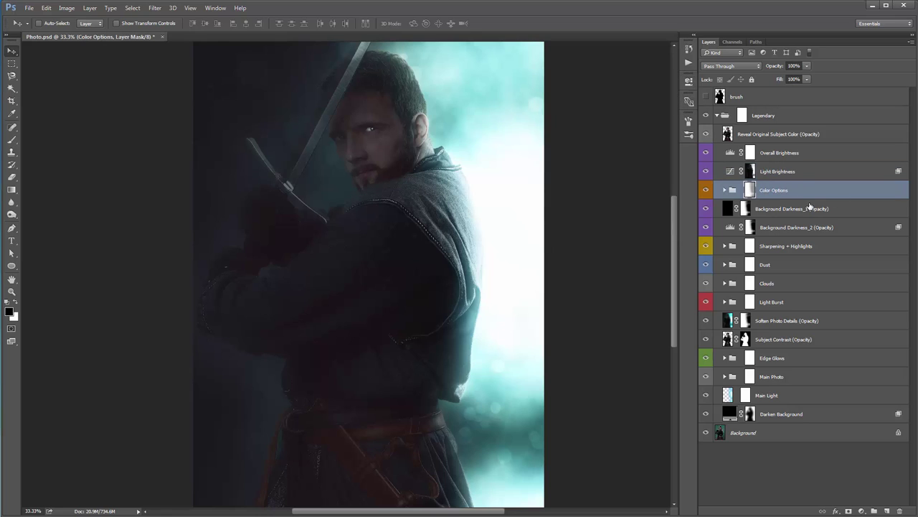
click(811, 210)
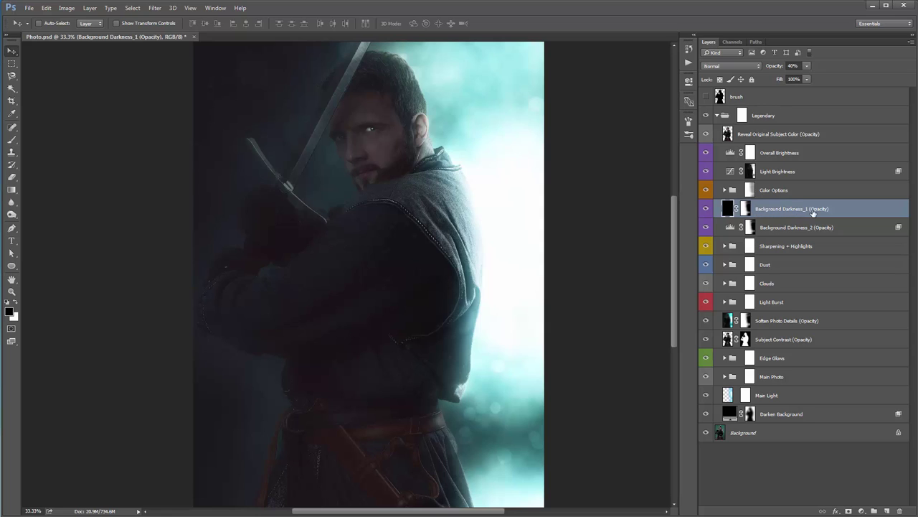
shift+click(800, 226)
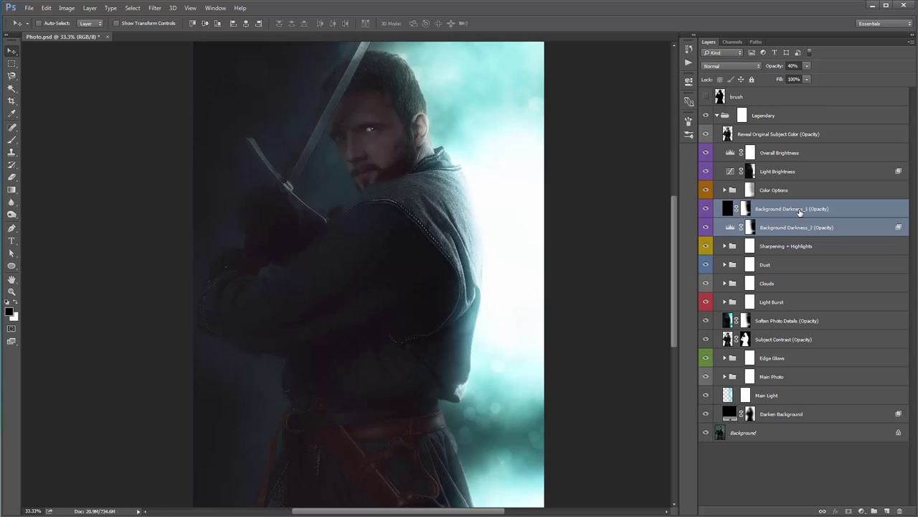
click(799, 210)
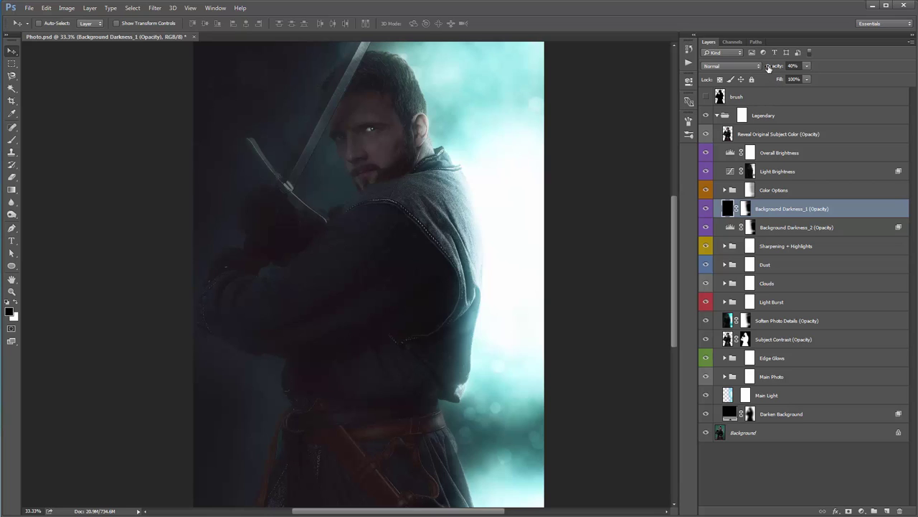
drag(768, 66, 805, 80)
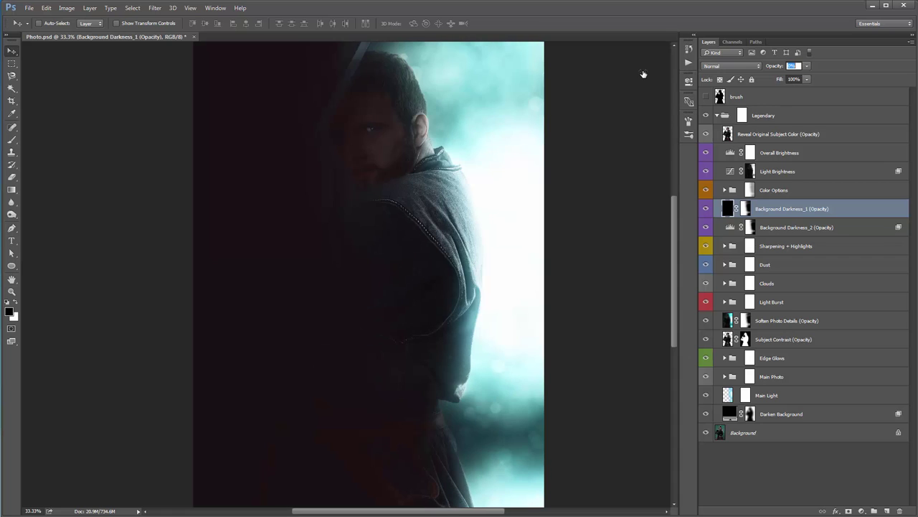
text(40)
key(Return)
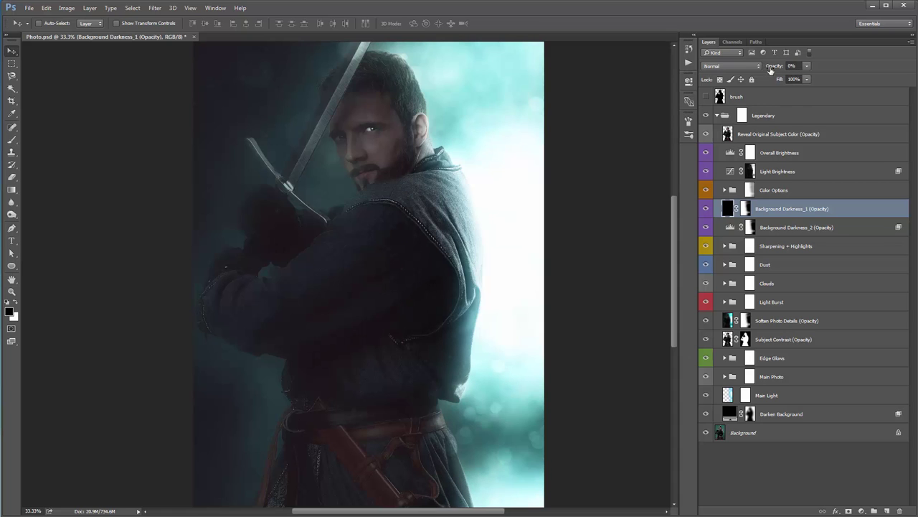
- Try the Background Darkness_1 layer at 48% and 87% opacity, and lower it to lighten the shadowed side
drag(772, 68, 797, 67)
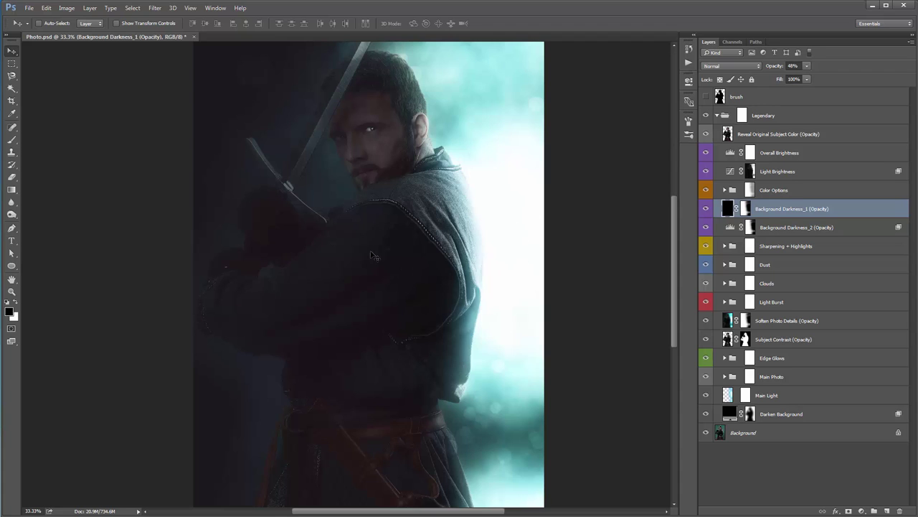
drag(772, 69, 792, 67)
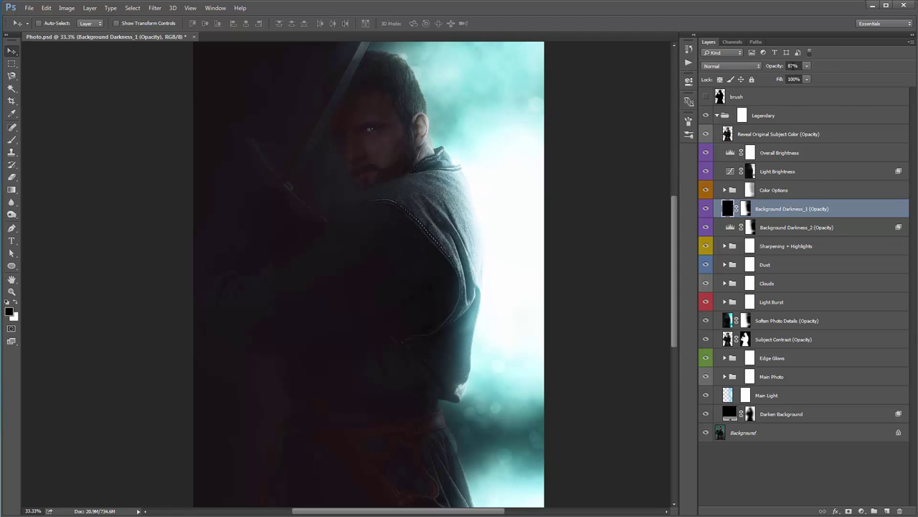
drag(781, 66, 352, 87)
- Set the opacity of the Background Darkness_2 layer to 22%
click(818, 233)
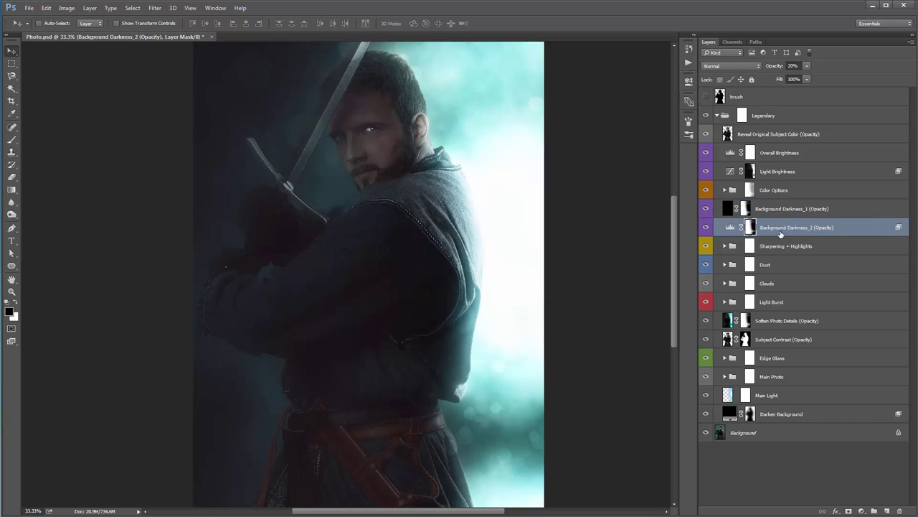
mouse_move(766, 67)
mouse_down()
mouse_move(781, 68)
mouse_move(746, 69)
mouse_move(757, 70)
mouse_up()
click(776, 68)
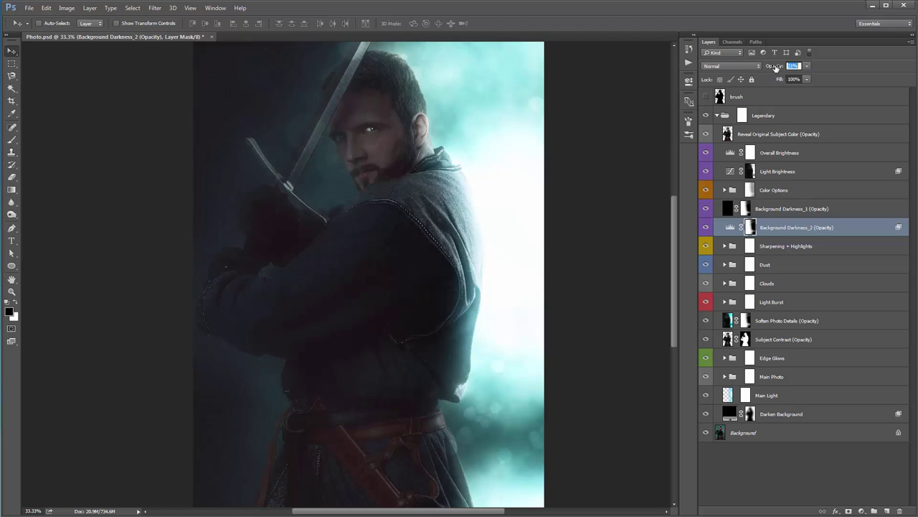
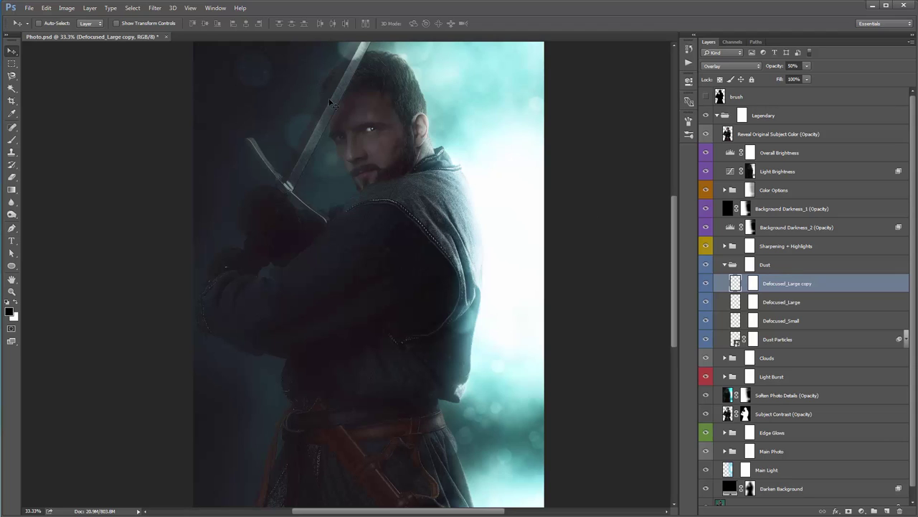
- Delete the Defocused_Large copy layer from the Dust group
key(Delete)
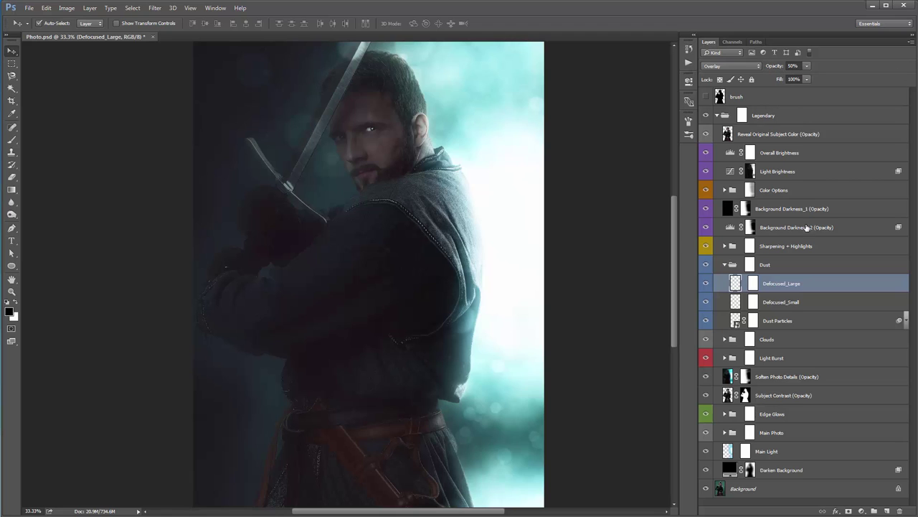
- Try duplicating the Defocused_Large layer twice to strengthen the large dust spots, and undo the duplicates
key(ctrl+j)
key(ctrl+j)
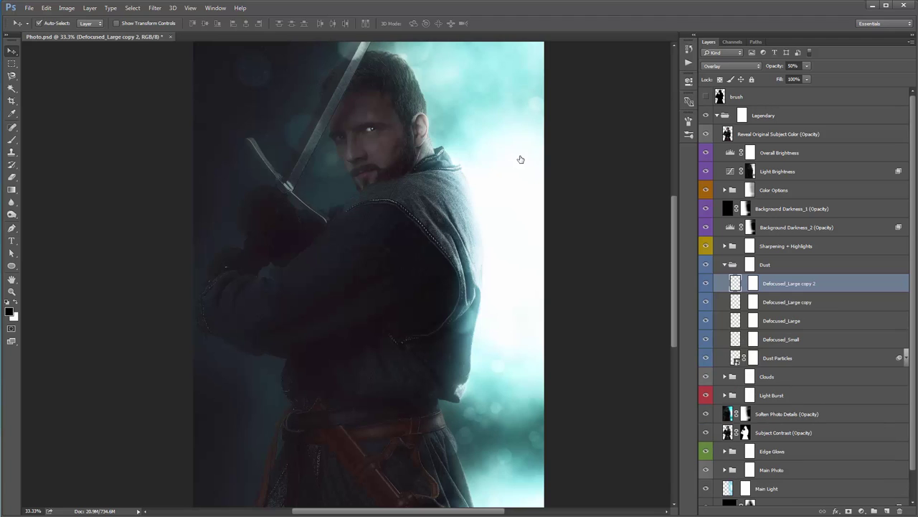
key(ctrl+z)
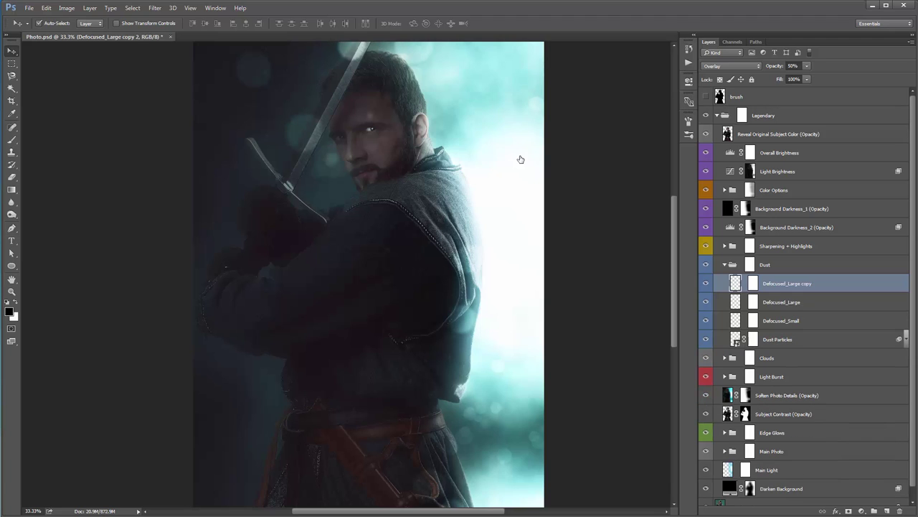
key(ctrl+alt+z)
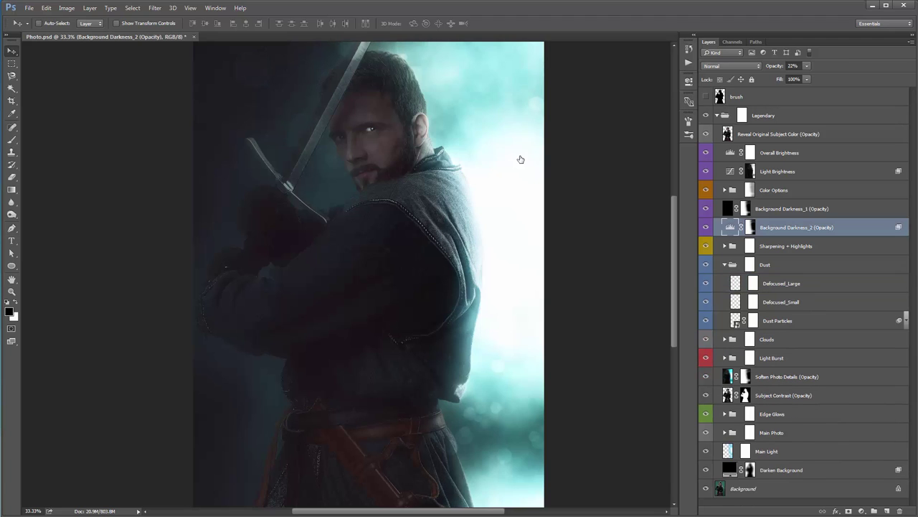
- Hide the Defocused_Small layer in the Dust group
click(804, 300)
click(706, 302)
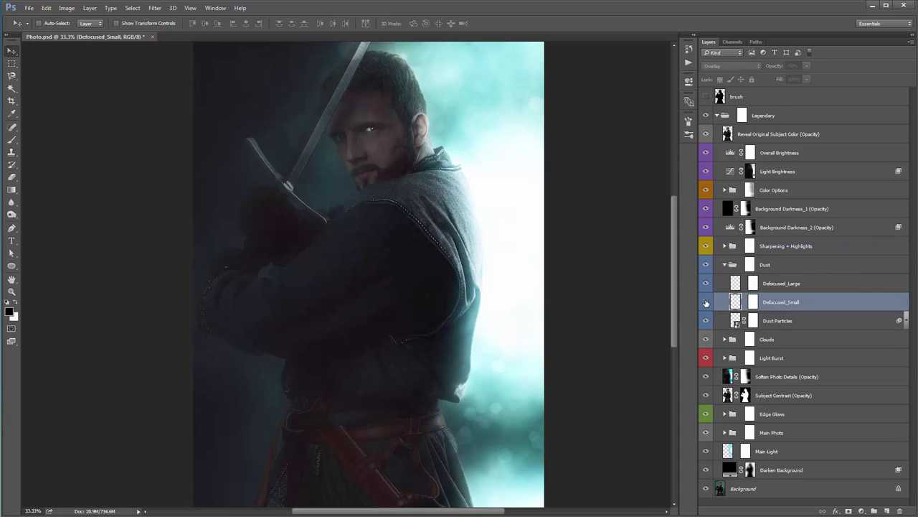
- Show the Defocused_Small layer in the Dust group again
click(706, 302)
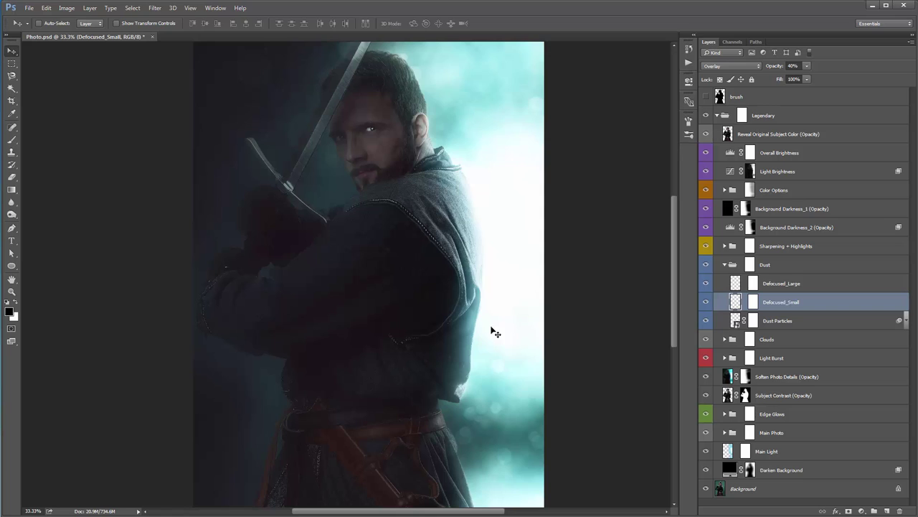
drag(474, 316, 459, 318)
- Try a horizontal Motion Blur filter on the Defocused_Small layer to turn the small dust spots into streaks
click(155, 8)
mouse_move(191, 127)
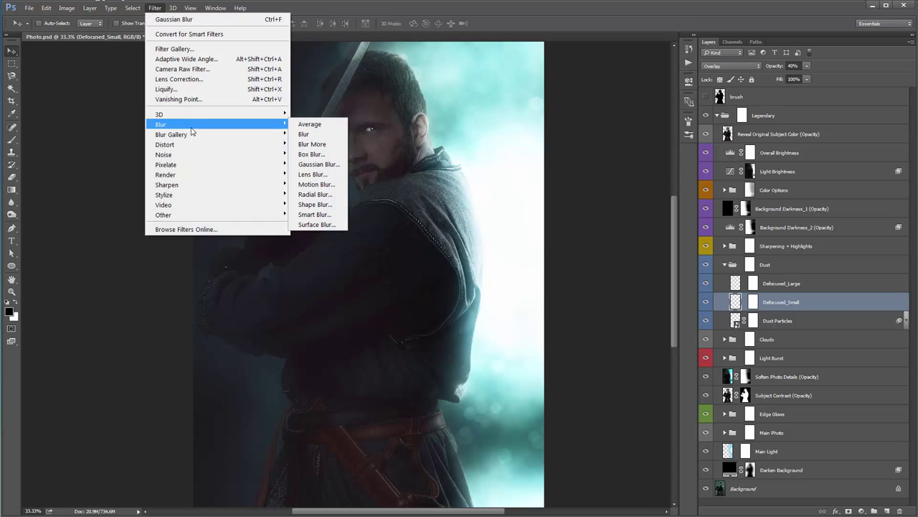
click(316, 185)
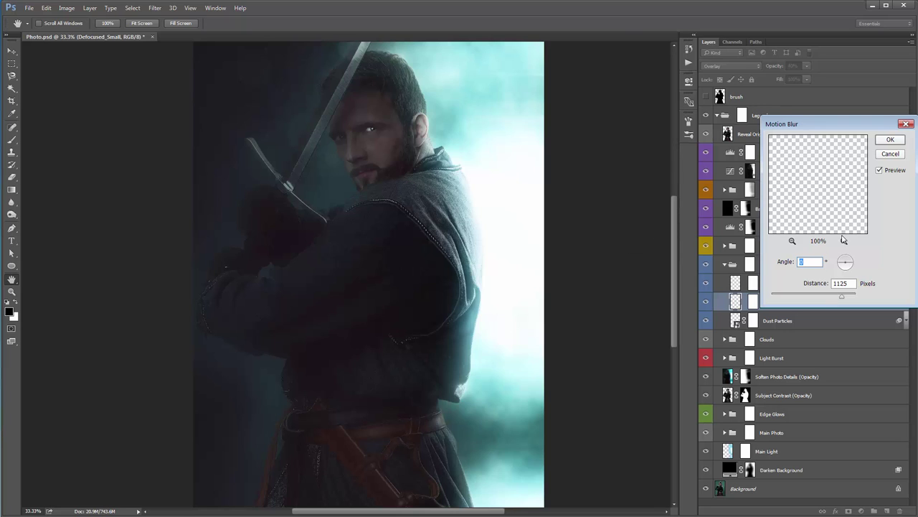
text(18)
click(889, 147)
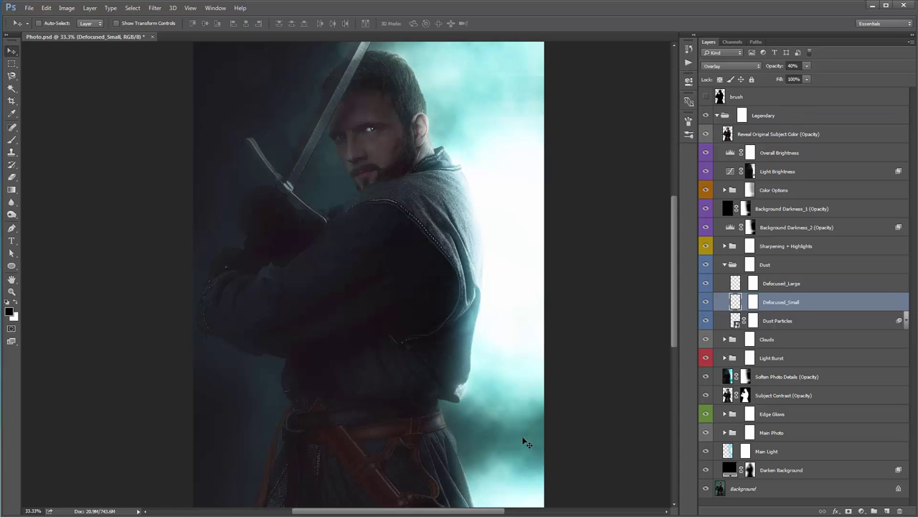
- Duplicate the motion-blurred Defocused_Small layer four times, and revert both the duplicates and the Motion Blur
key(ctrl+j)
key(ctrl+j)
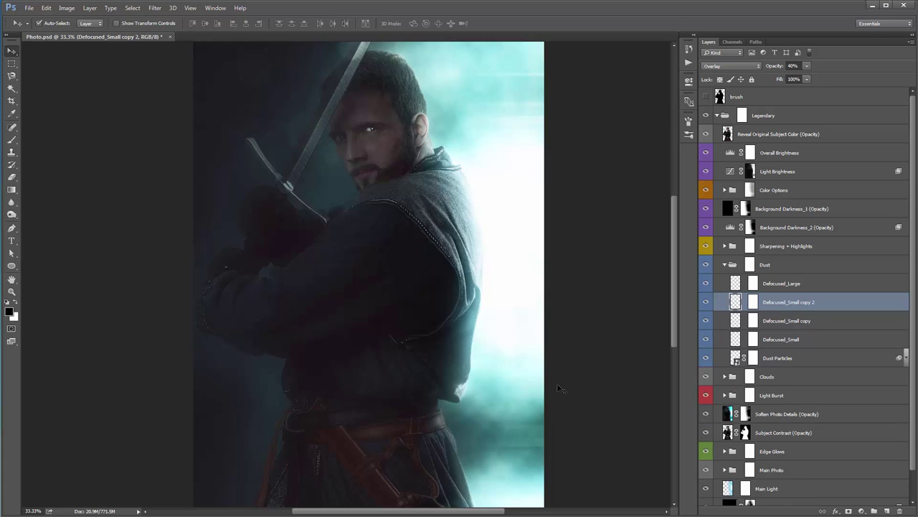
key(ctrl+j)
key(ctrl+j)
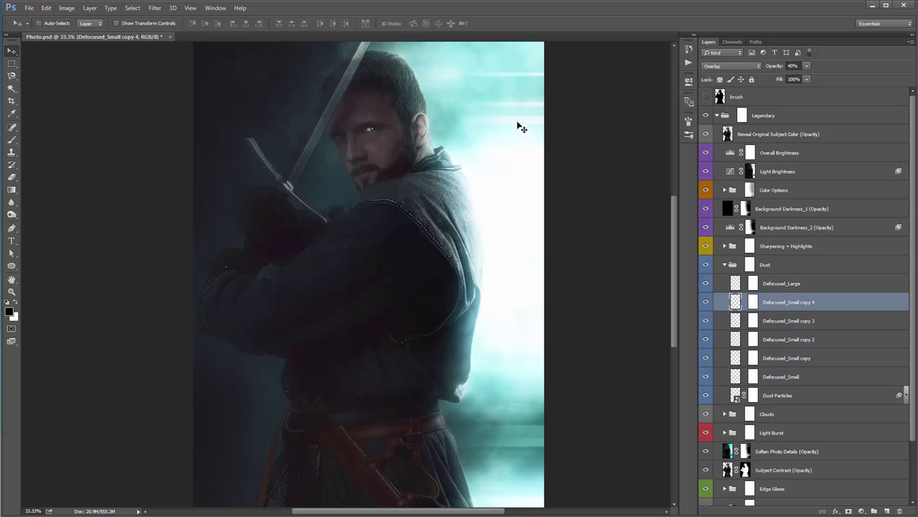
key(Delete)
key(Delete)
key(Delete)
key(Delete)
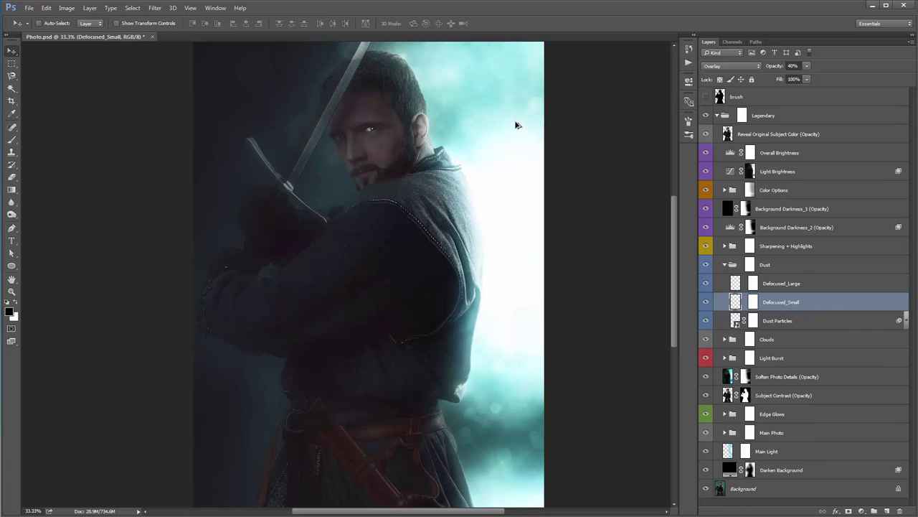
- Compare the dark area around the sword with the Dust Particles layer hidden and shown, viewed up close
click(779, 323)
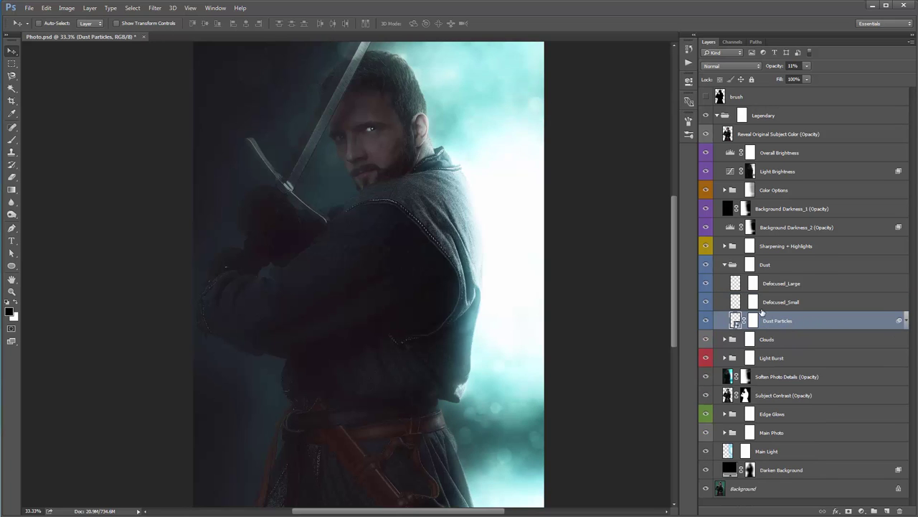
key(z)
drag(292, 77, 389, 182)
key(v)
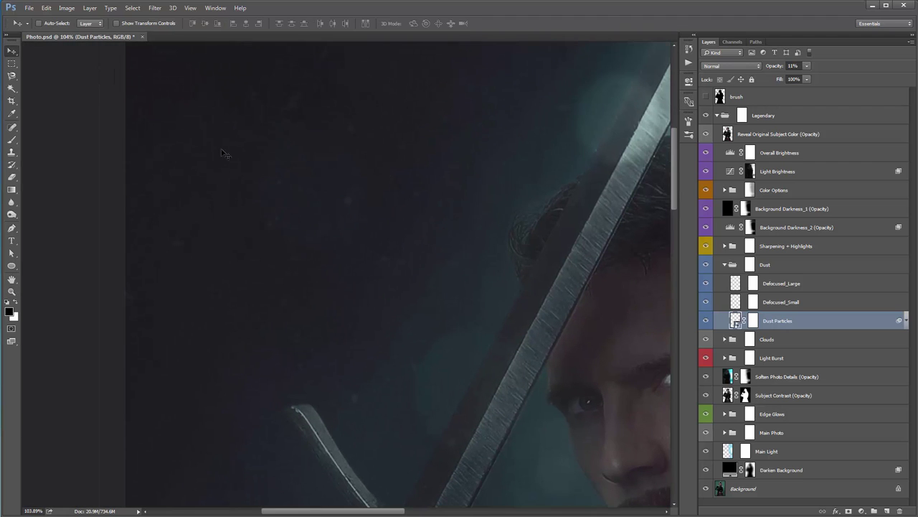
click(706, 321)
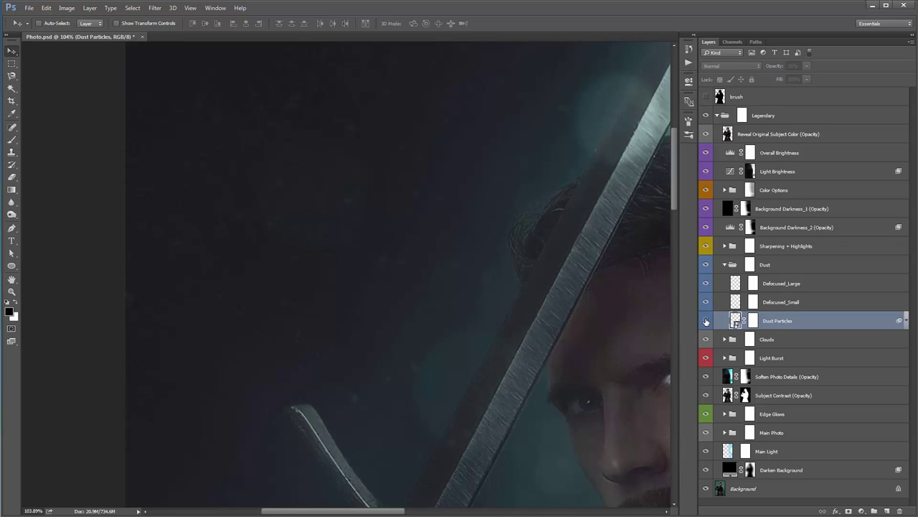
click(706, 321)
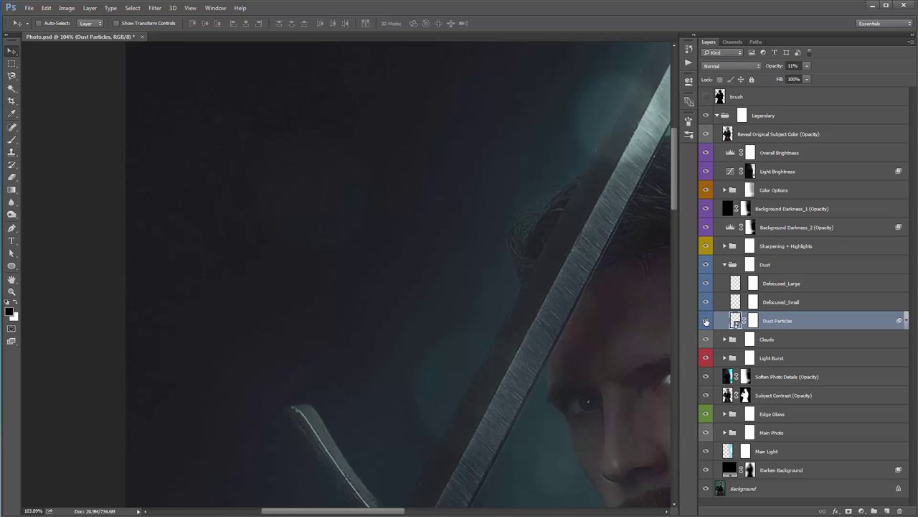
- Try a 66% opacity on the Dust Particles layer to strengthen the fine dust
click(782, 67)
drag(782, 68, 795, 68)
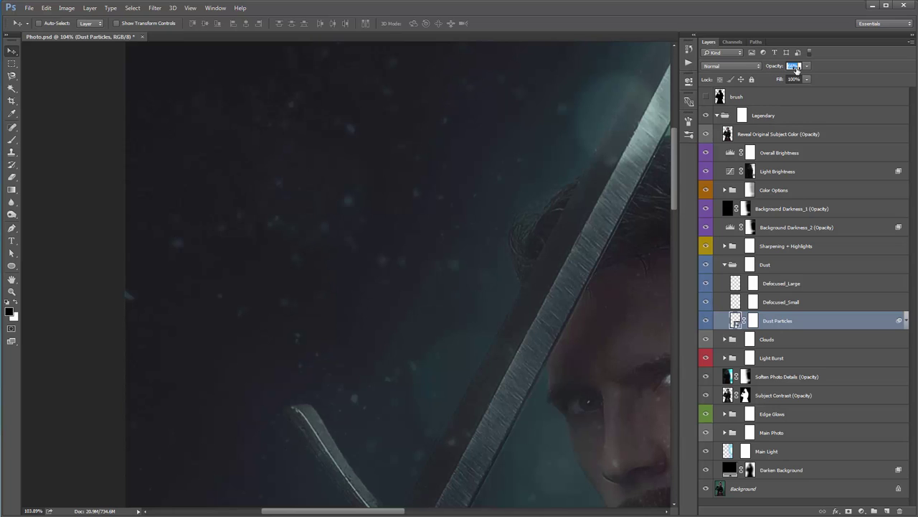
click(359, 277)
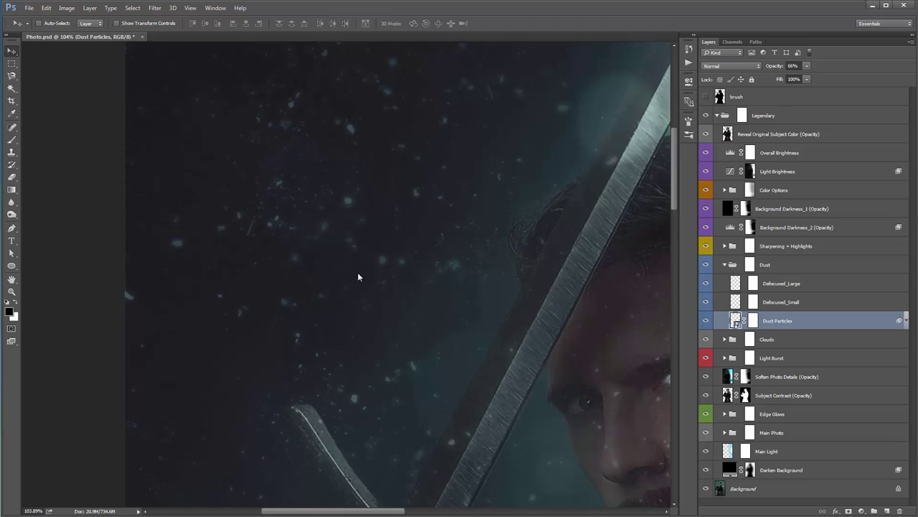
- Expand the Dust Particles smart filters and compare the particles with and without the Gaussian Blur
click(906, 321)
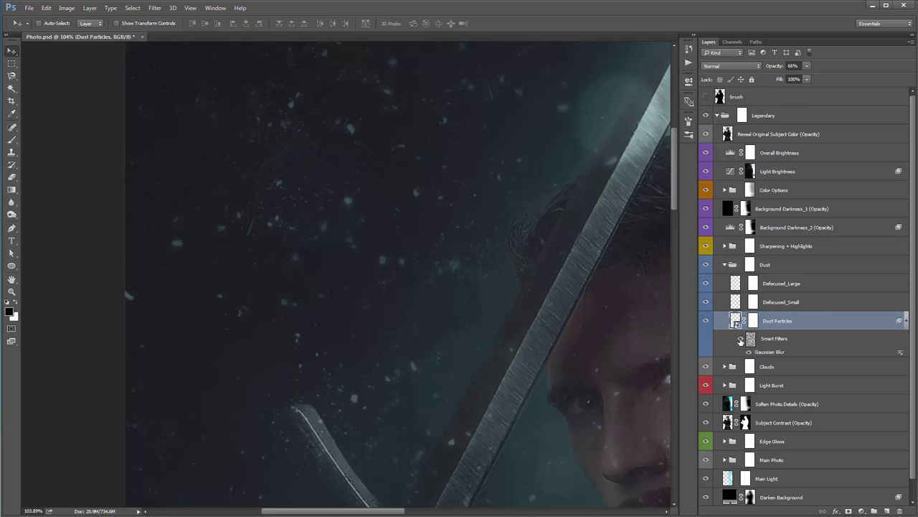
click(743, 340)
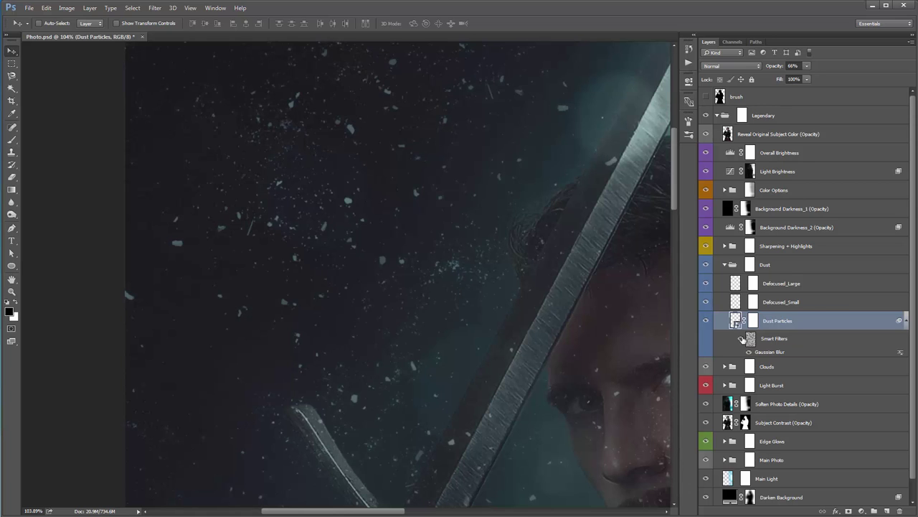
click(743, 341)
click(743, 340)
click(741, 340)
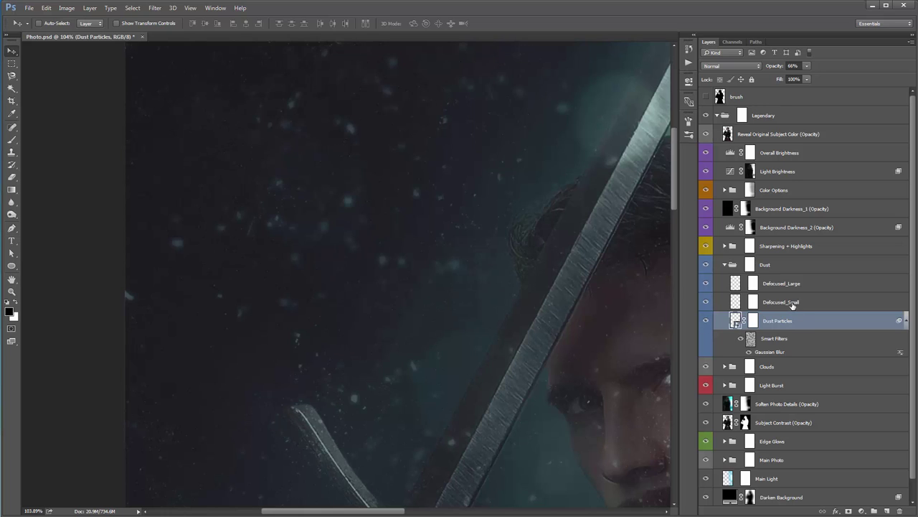
- Return the Dust Particles layer to 11% opacity and collapse the Dust group
drag(774, 65, 734, 69)
key(Return)
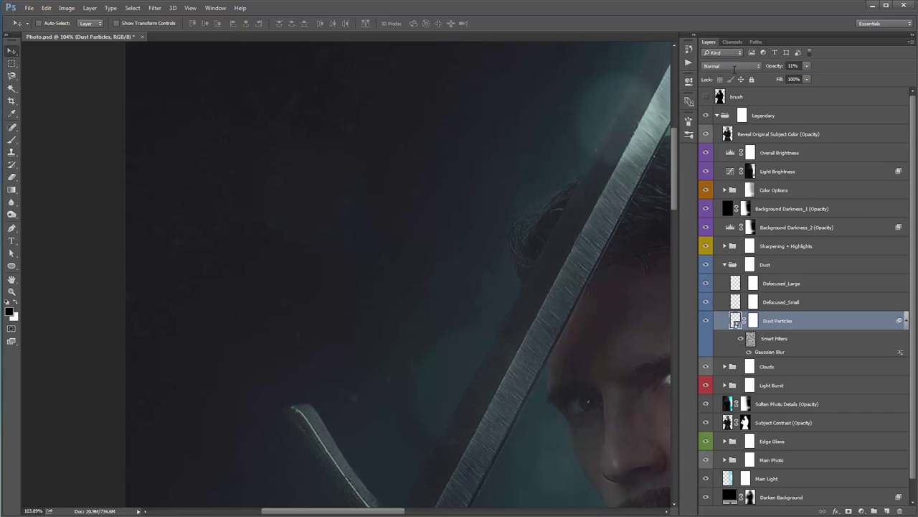
key(ctrl+0)
ctrl+click(436, 148)
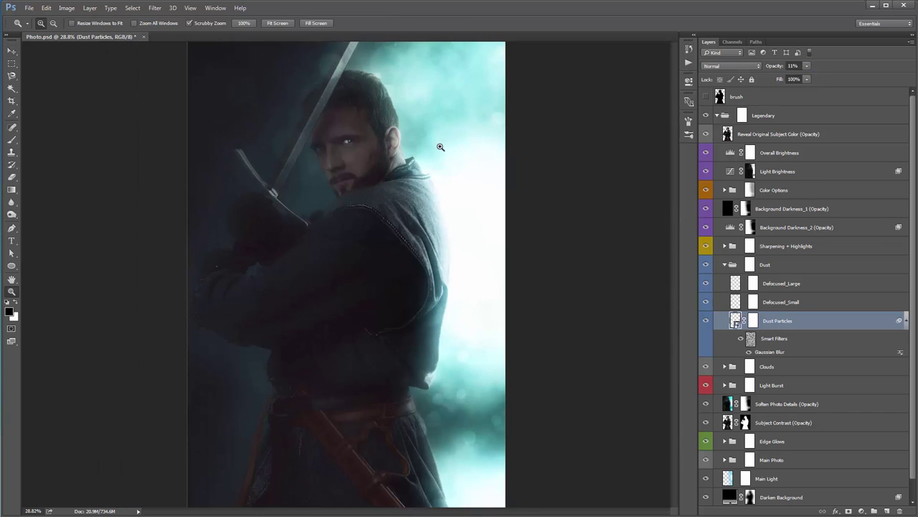
click(726, 265)
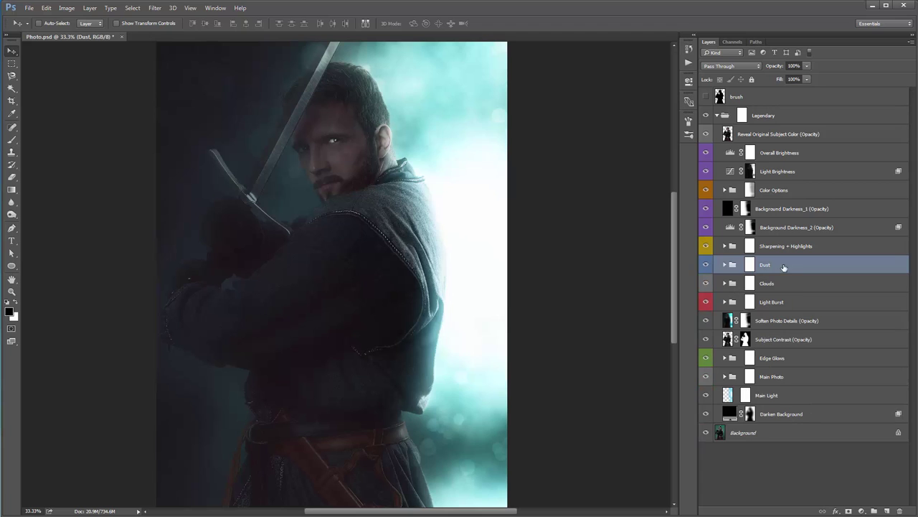
- Compare the photo's background with the Clouds group hidden and shown
click(782, 283)
click(704, 284)
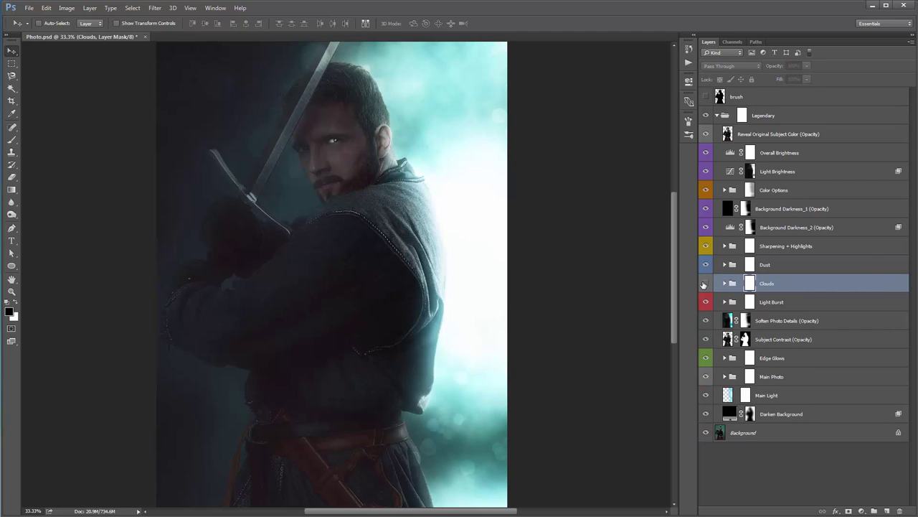
click(704, 284)
click(704, 284)
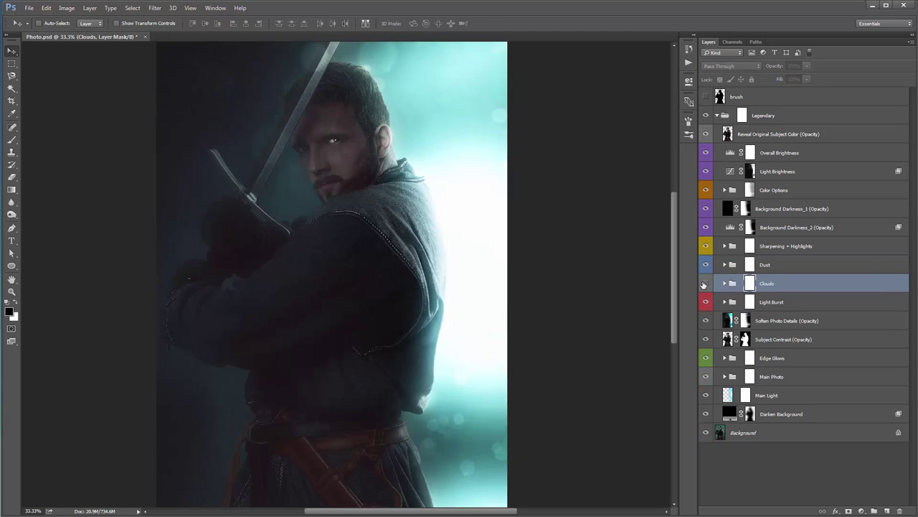
click(704, 284)
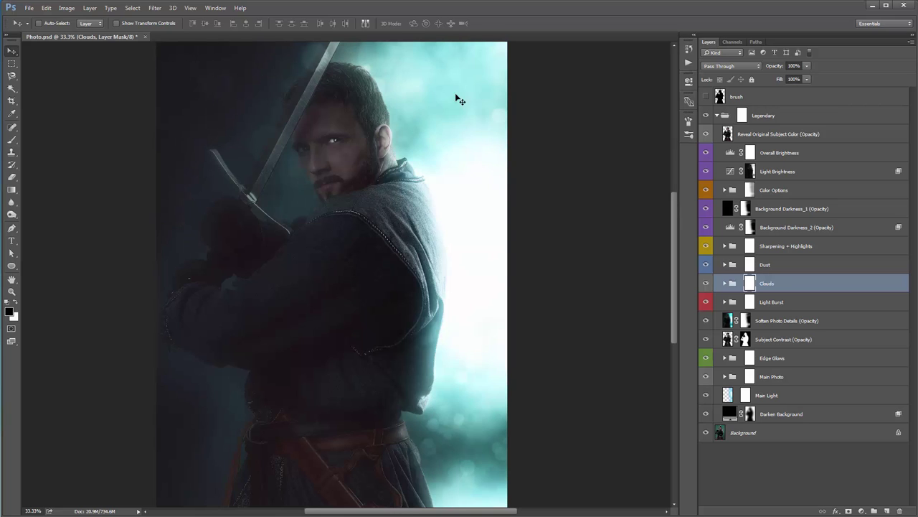
click(706, 286)
click(706, 286)
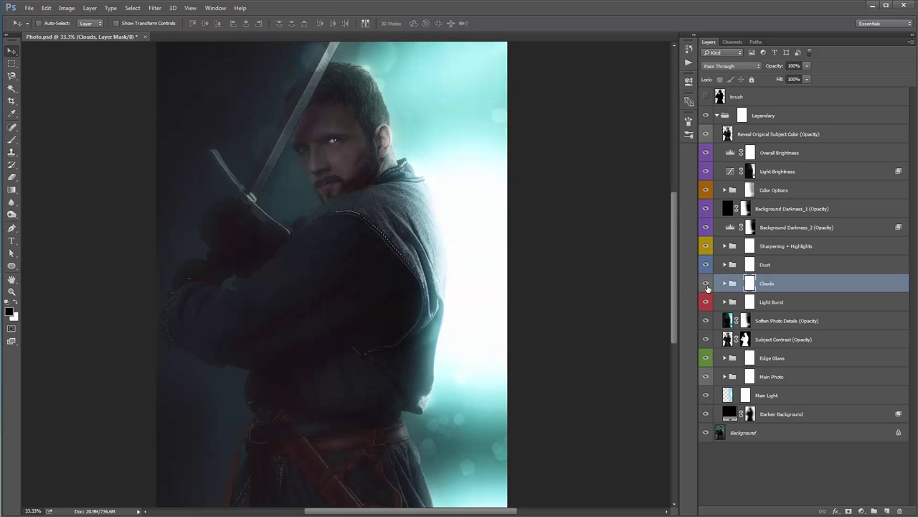
- Expand the Clouds group, try the Clouds_2 layer at 100% opacity, and undo the opacity change
click(724, 284)
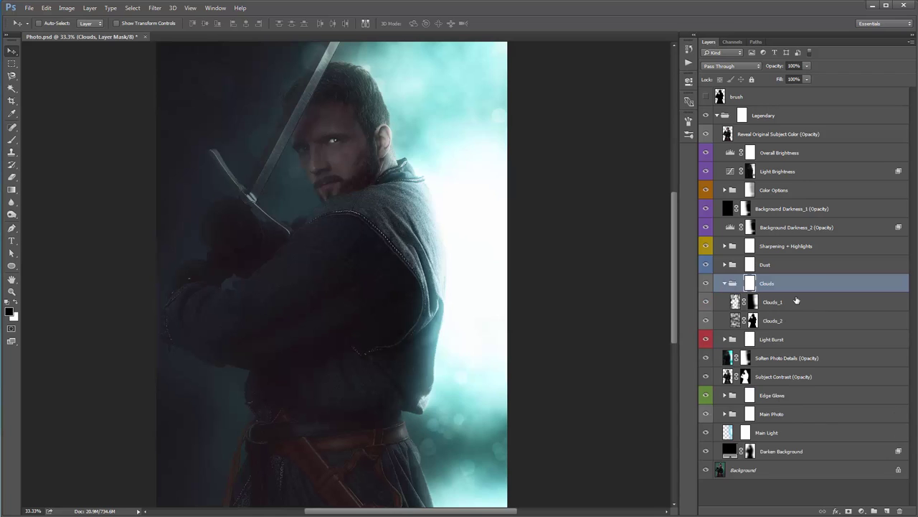
click(797, 301)
click(793, 319)
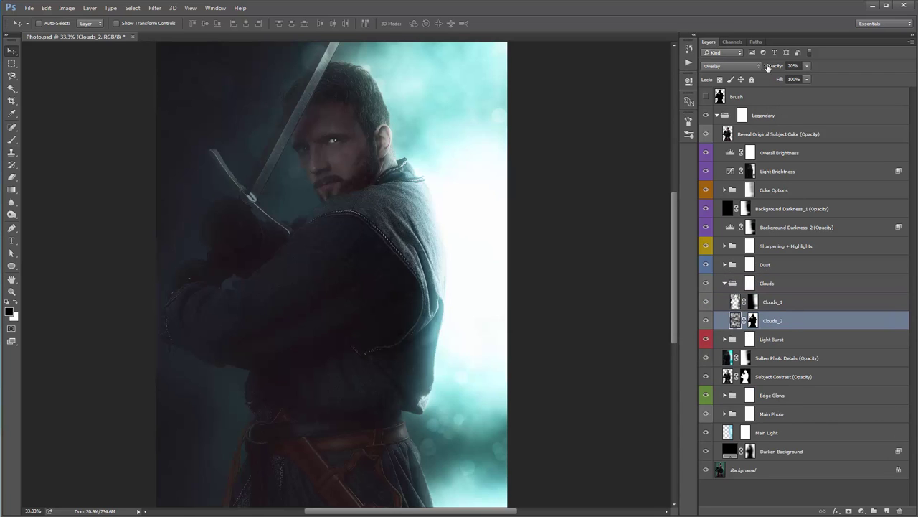
click(768, 66)
text(100)
key(Return)
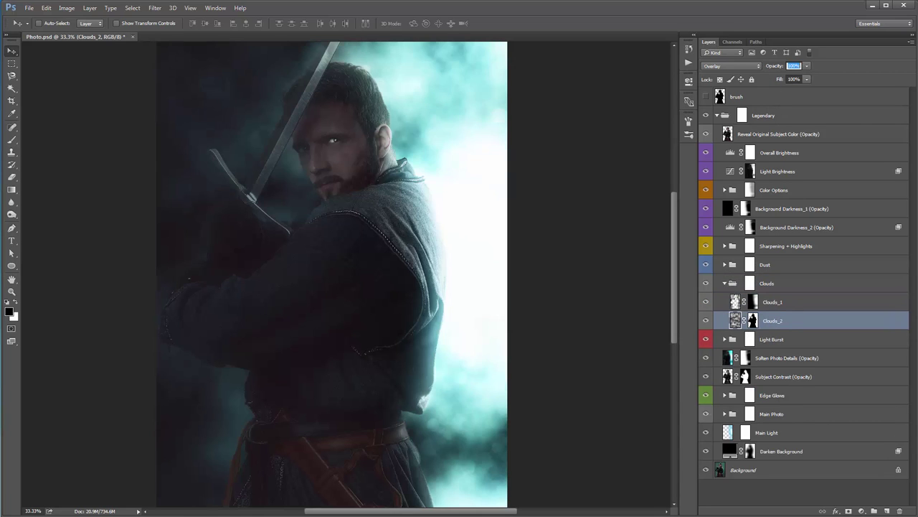
key(ctrl+z)
key(ctrl+z)
click(596, 87)
- Collapse the Clouds group, try the Screen blend mode on it, and undo the blend change
click(800, 302)
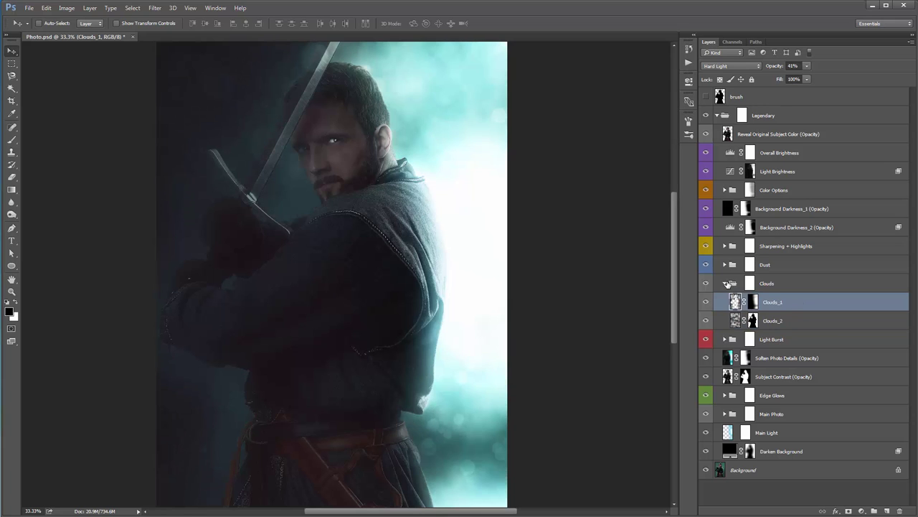
click(725, 284)
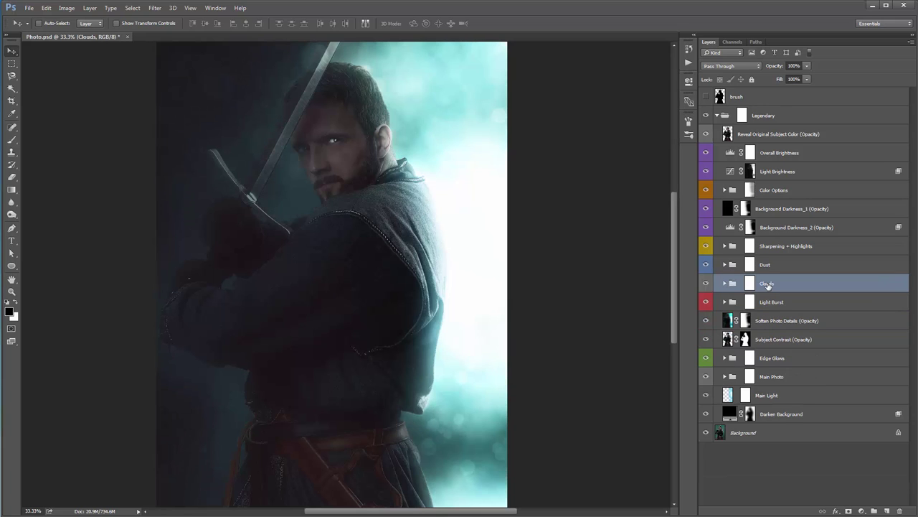
click(732, 68)
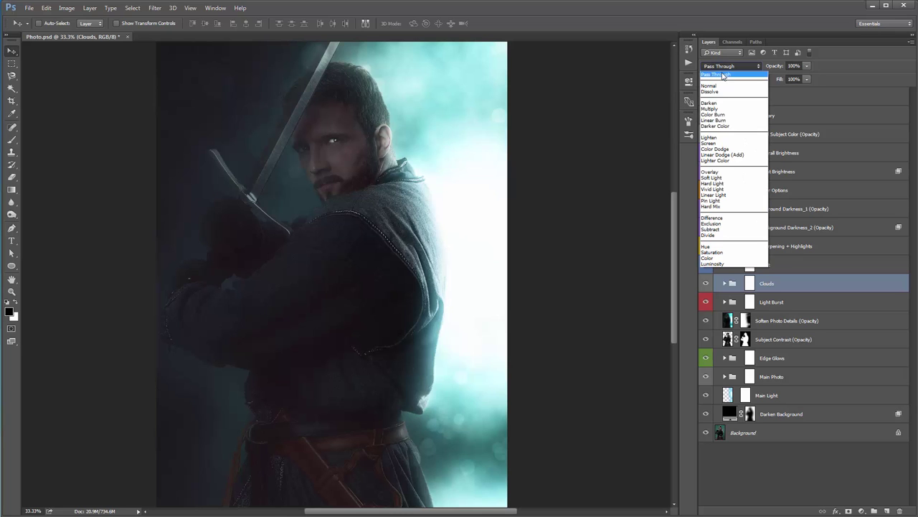
click(737, 143)
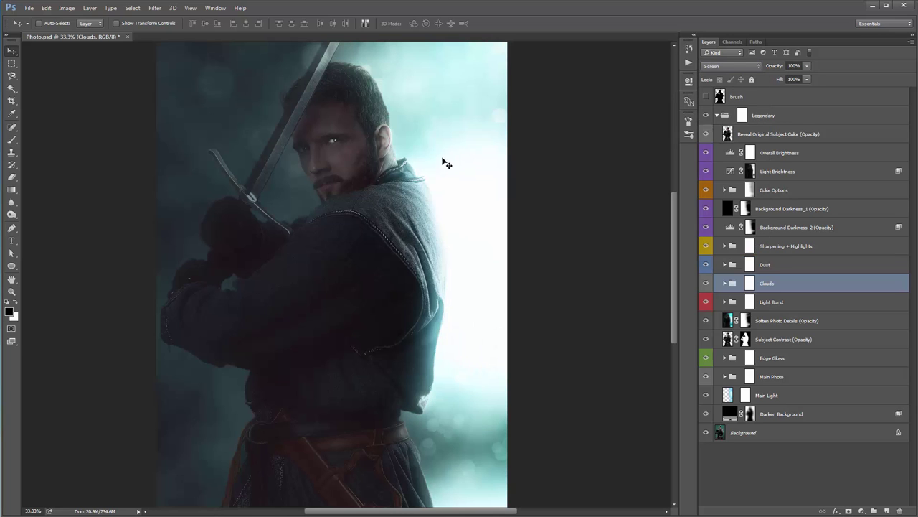
key(ctrl+z)
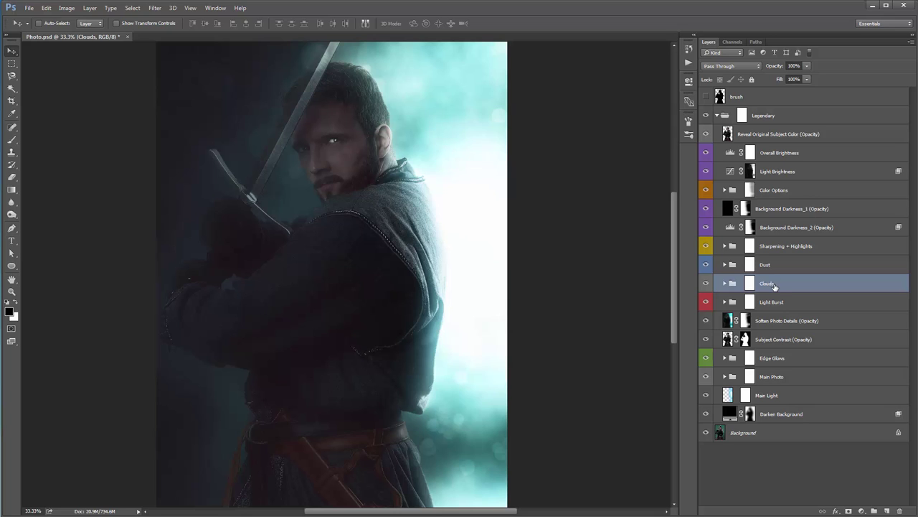
- Expand the Light Burst group and compare the photo with the group hidden and shown
click(750, 302)
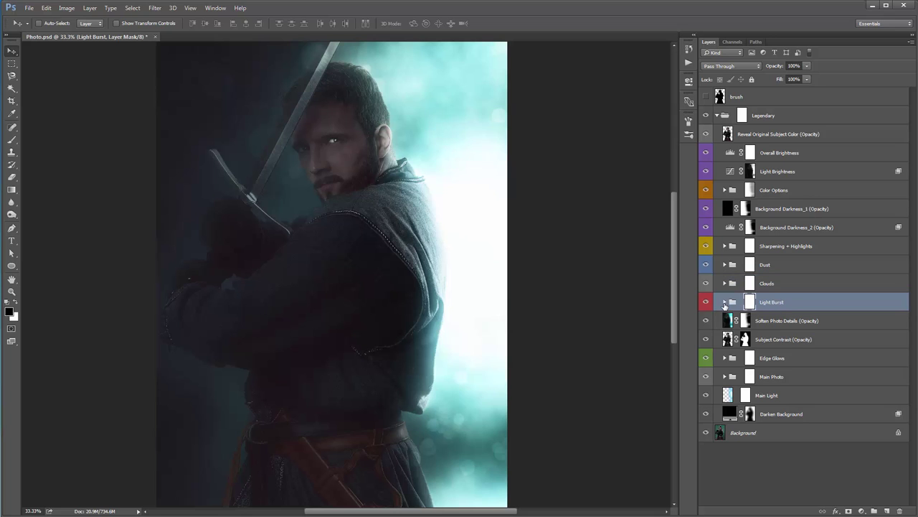
click(725, 302)
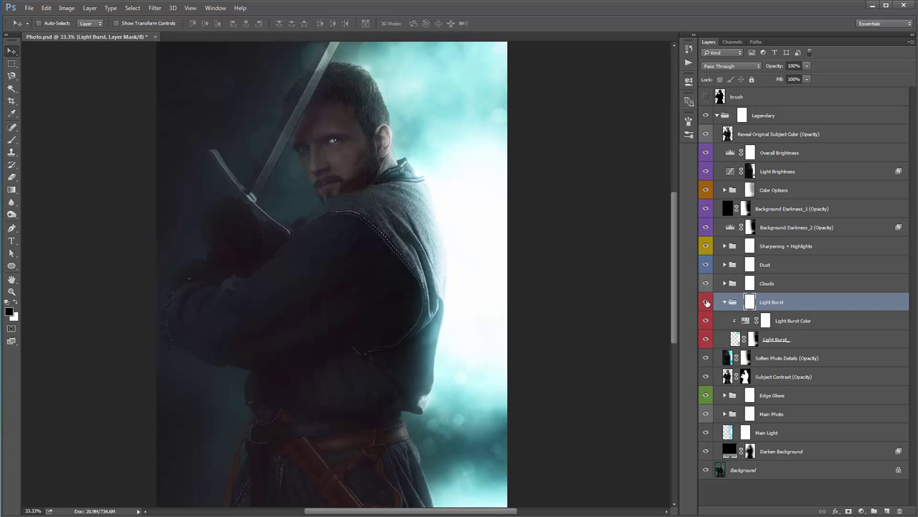
click(706, 302)
click(706, 302)
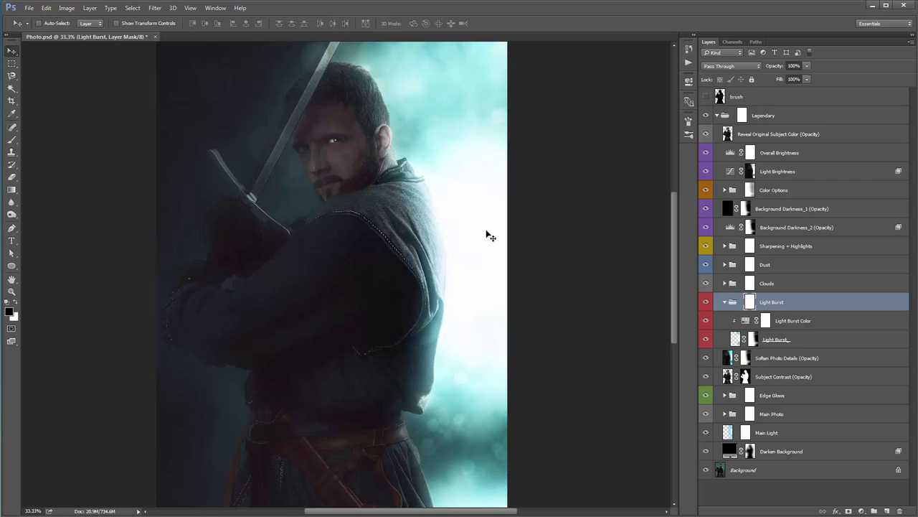
- Open the example image Example3.jpg in a separate document
key(ctrl+o)
click(470, 136)
double_click(466, 141)
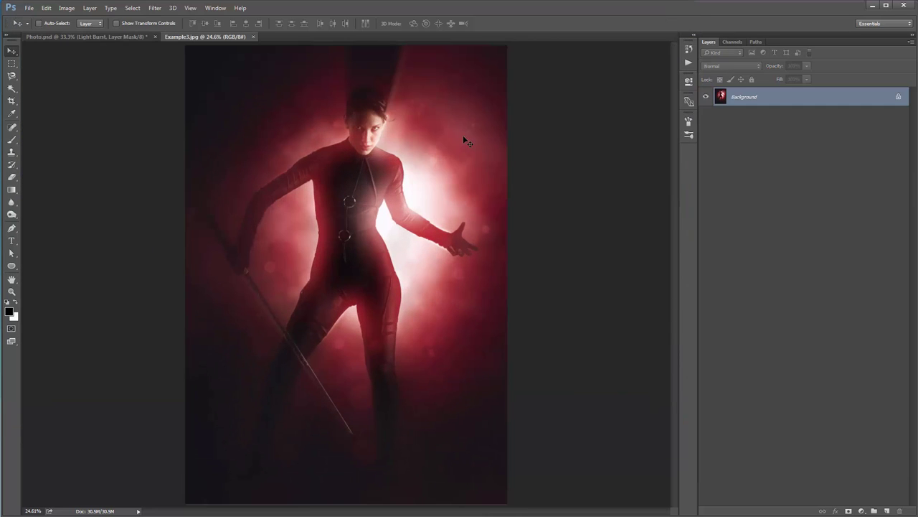
- Compare the swordsman photo with Example3.jpg, close the example document, and collapse the Light Burst group
click(106, 38)
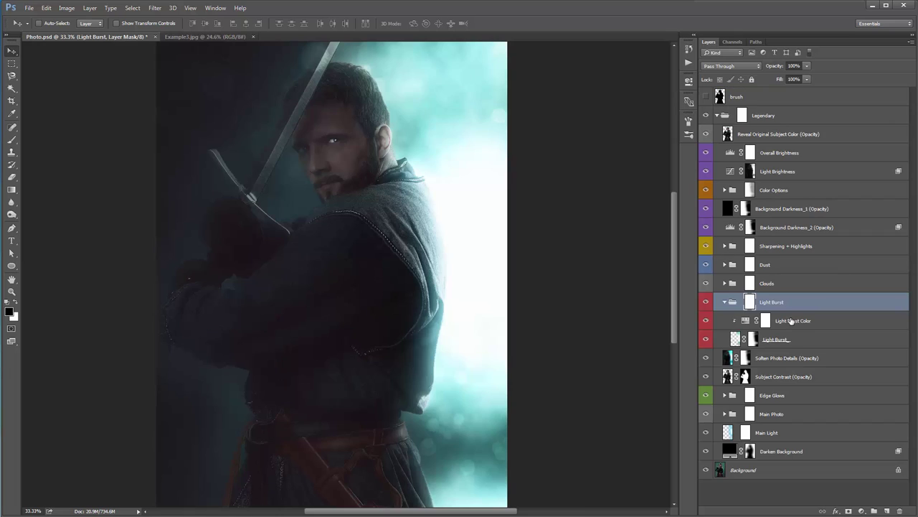
click(199, 37)
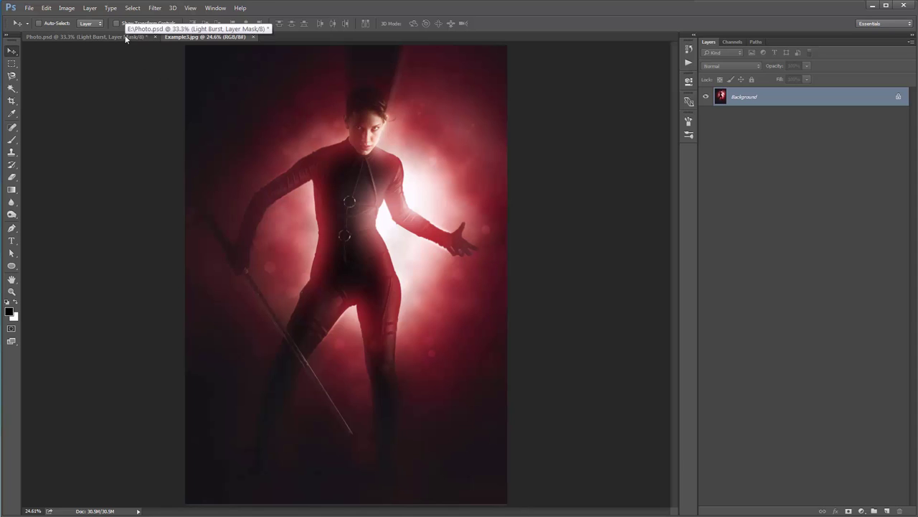
key(ctrl+w)
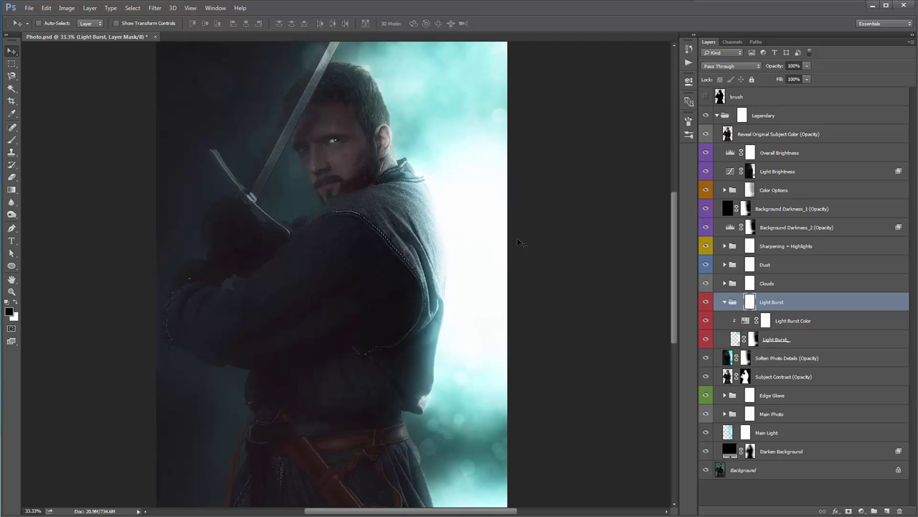
click(724, 302)
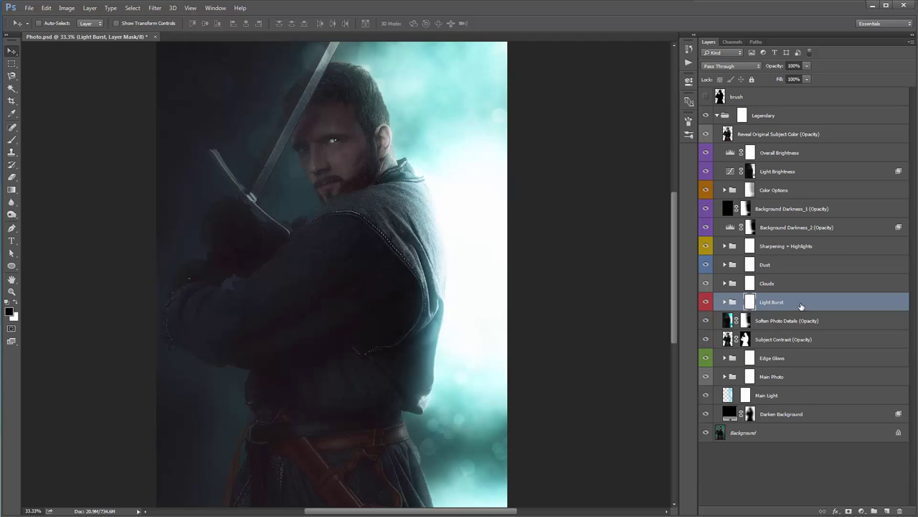
- Try the Soften Photo Details layer at 30%, 0% and 100% opacity
click(782, 324)
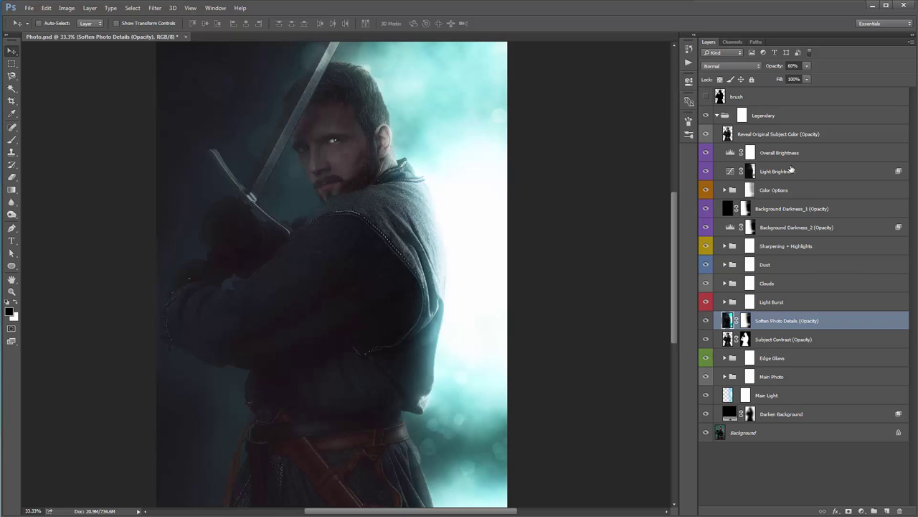
click(792, 65)
text(30)
key(Return)
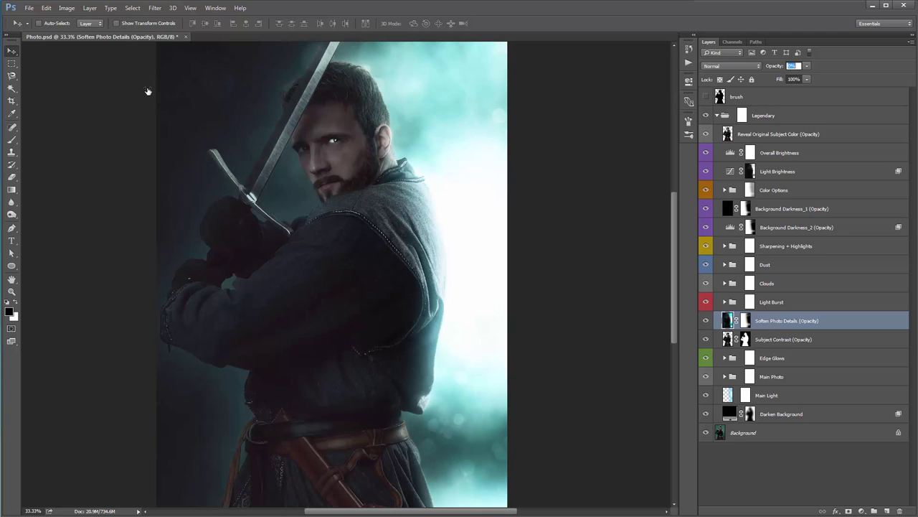
text(0)
key(Return)
drag(771, 68, 901, 79)
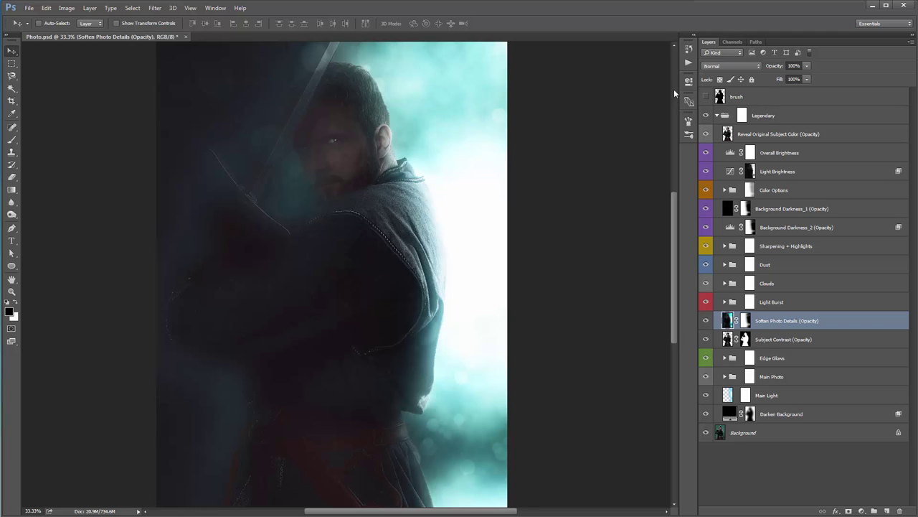
- Set the opacity of the Soften Photo Details layer to 70% and of the Subject Contrast layer to 80%
click(774, 66)
text(0)
key(Return)
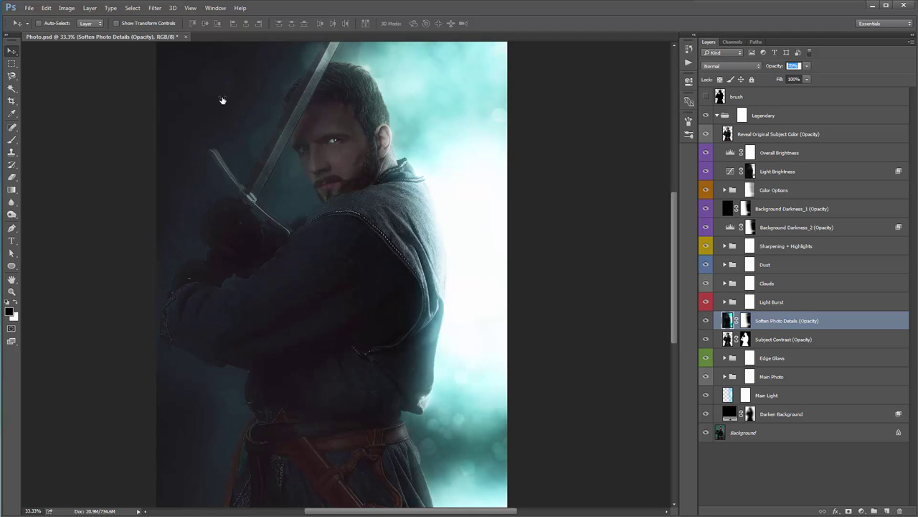
key(7)
click(803, 342)
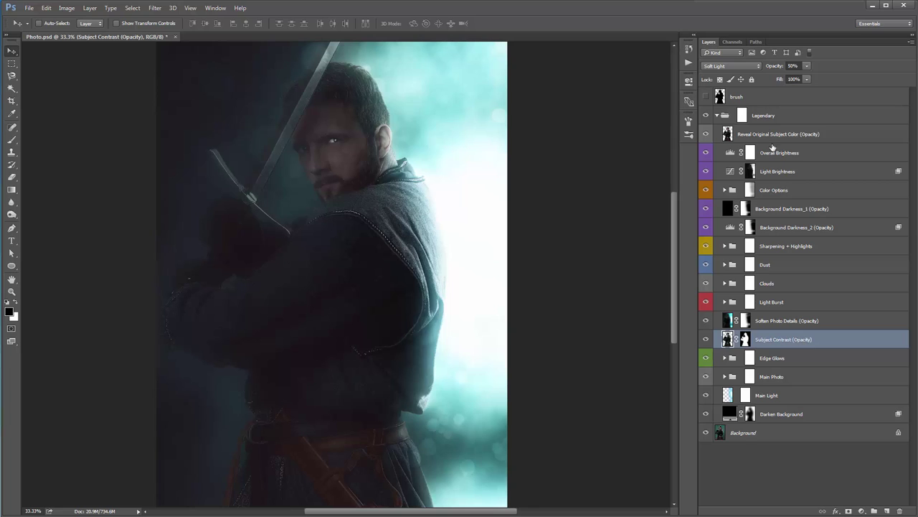
drag(774, 68, 116, 113)
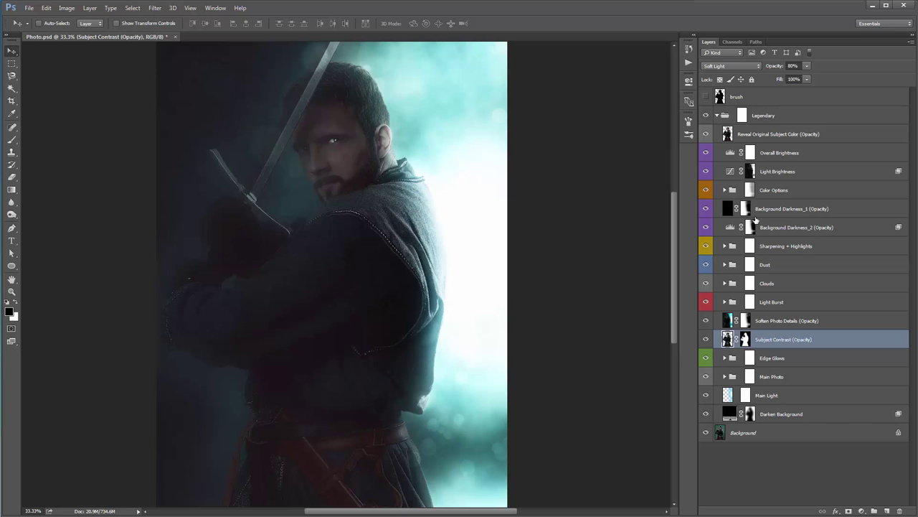
- Compare the photo with the Edge Glows group hidden and shown, and view the brush layer's painted silhouette
click(774, 357)
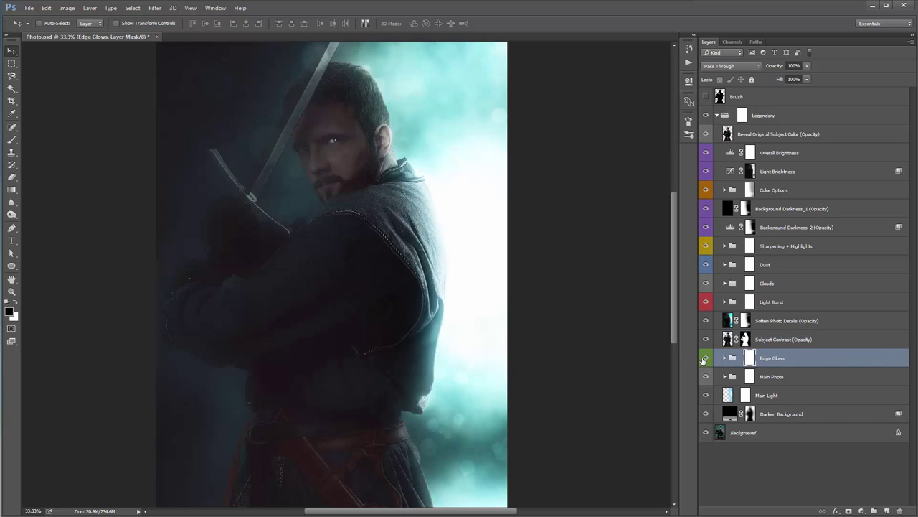
click(705, 358)
click(705, 358)
click(704, 359)
click(705, 358)
click(705, 359)
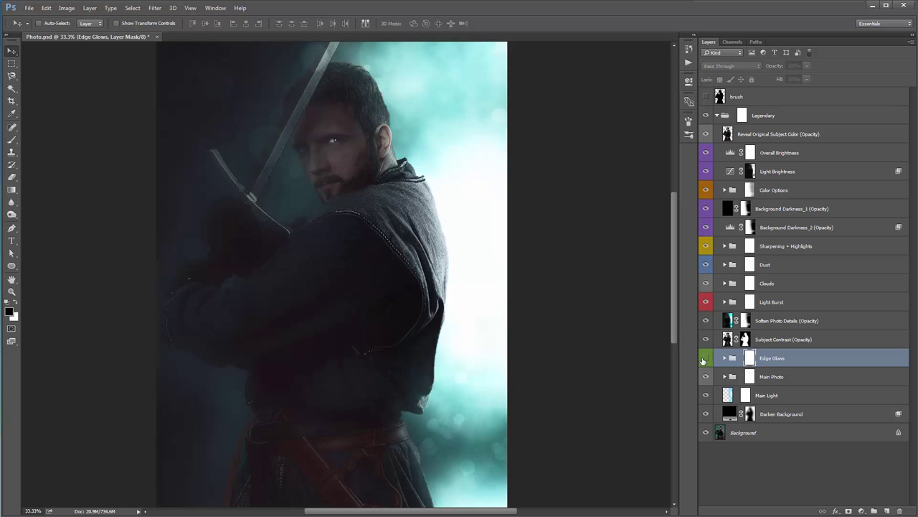
click(705, 359)
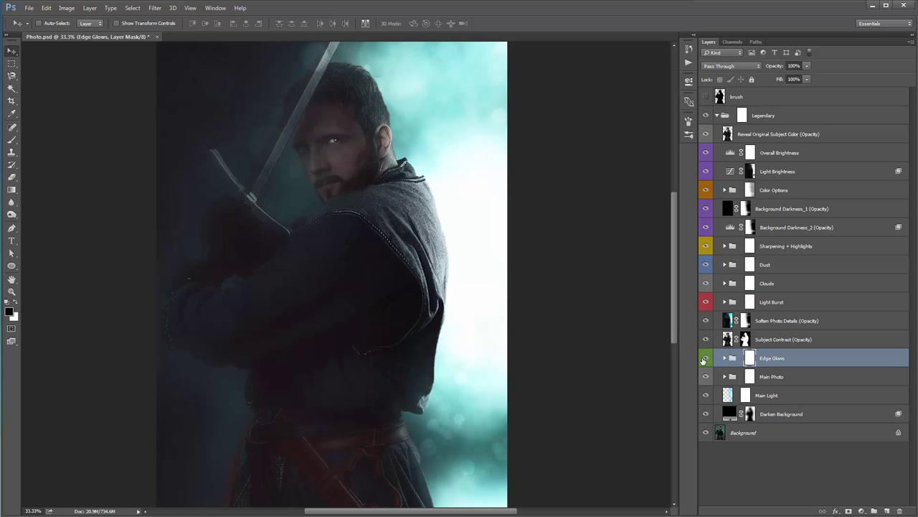
click(706, 96)
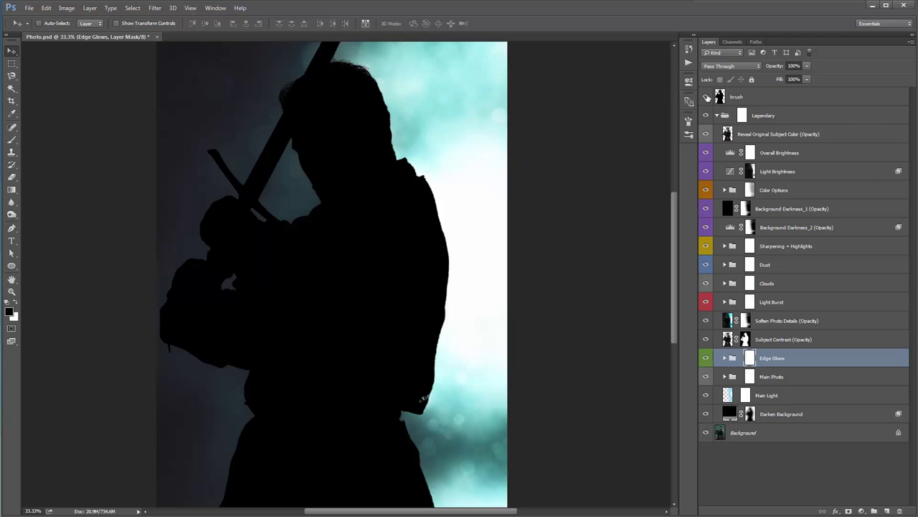
click(707, 97)
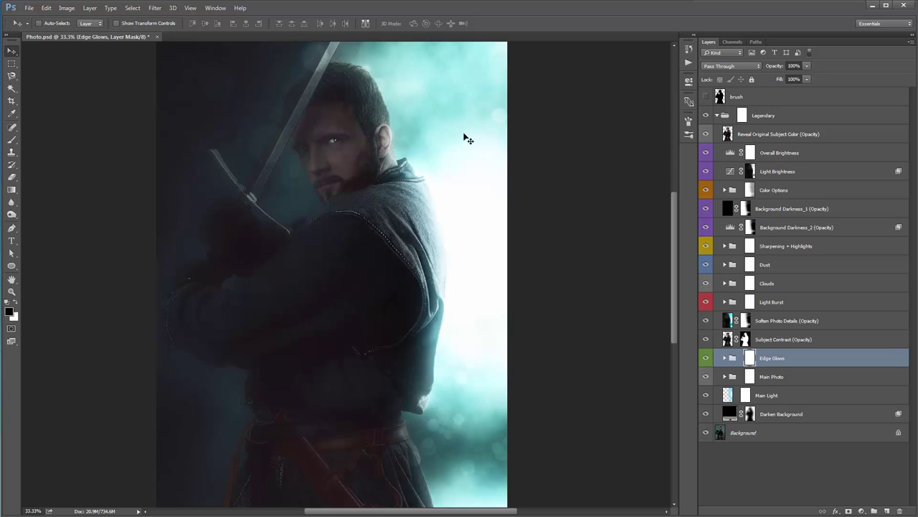
- Examine the light along the subject's edges by repeatedly hiding and showing the Edge Glows group
click(707, 359)
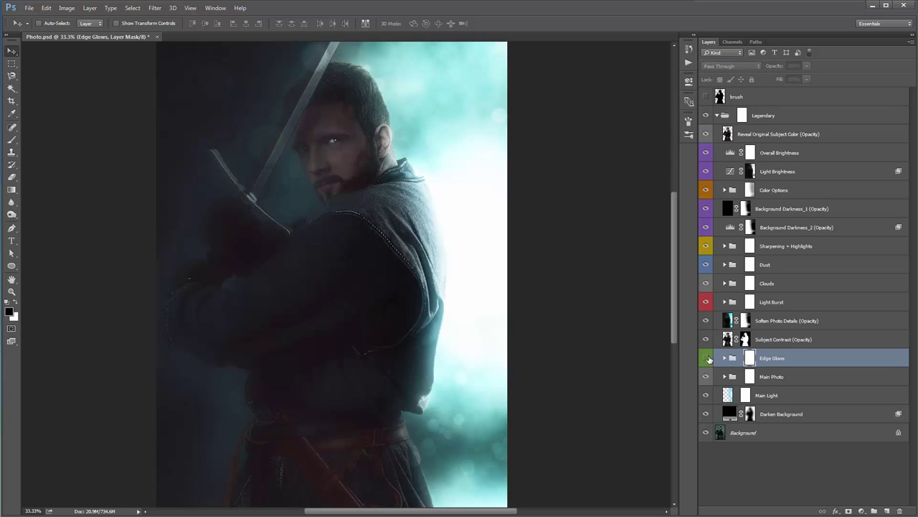
click(707, 358)
click(706, 358)
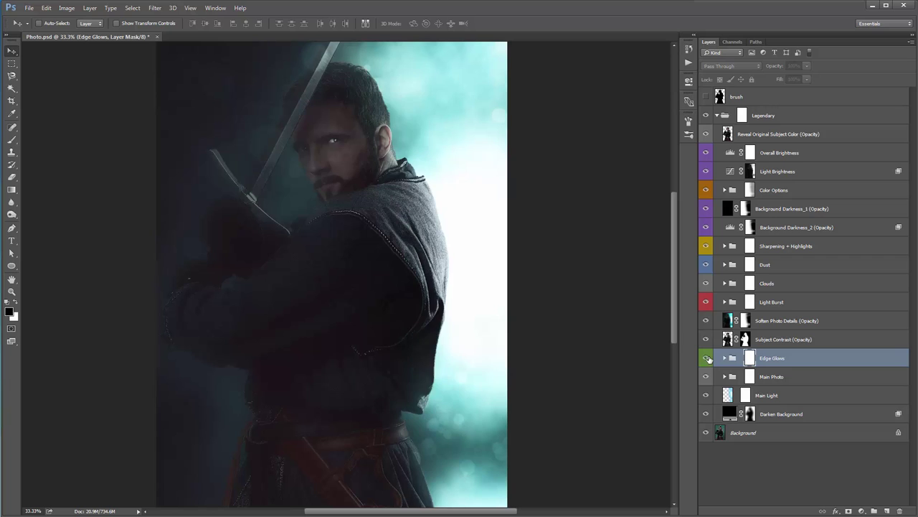
click(707, 358)
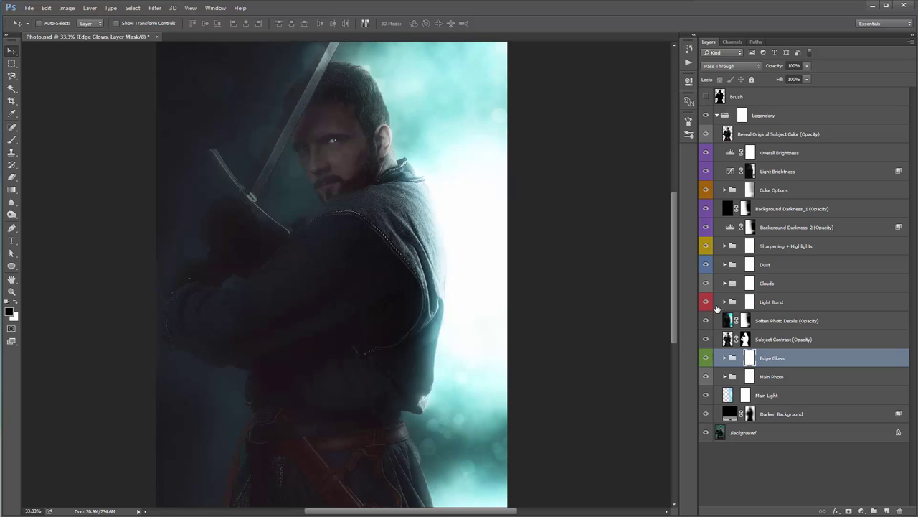
click(706, 358)
click(707, 358)
click(706, 358)
click(707, 358)
click(705, 358)
click(705, 358)
- Expand the Edge Glows group and check the effect of the Edge Glow (Narrow) layer and Edge Glow (Wide) group separately
click(786, 357)
click(725, 357)
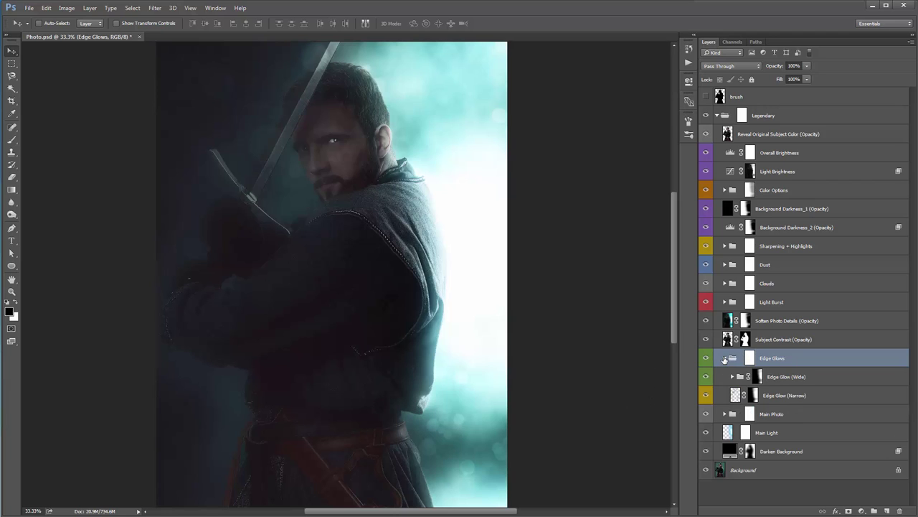
click(825, 382)
click(790, 395)
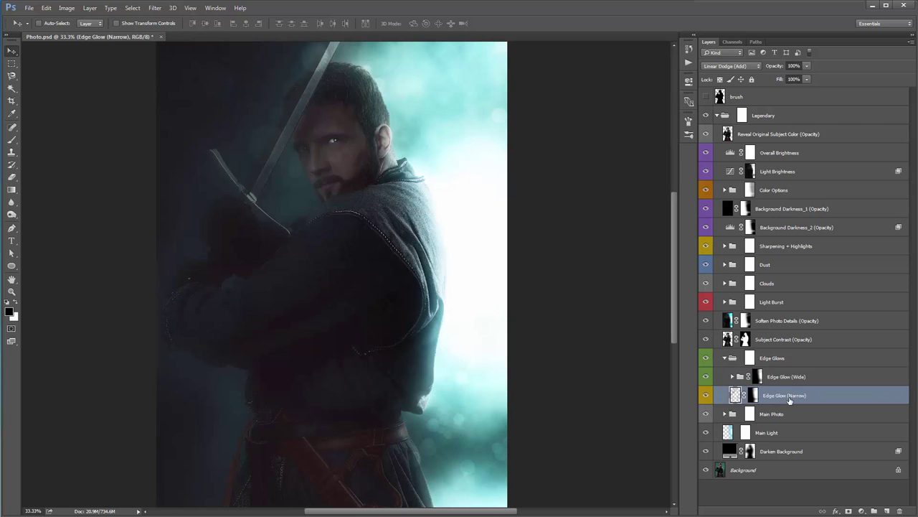
click(706, 396)
click(706, 395)
click(705, 376)
click(705, 377)
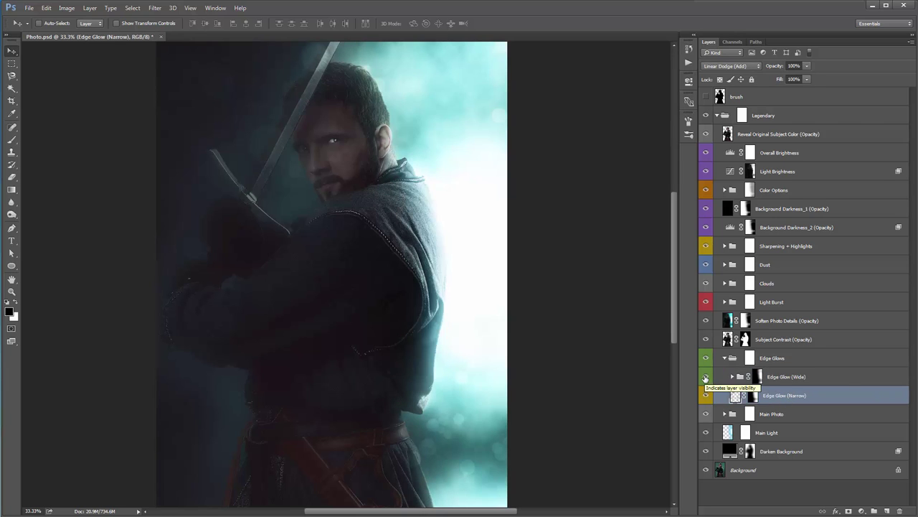
- Try duplicating the Edge Glow (Wide) group, and undo the duplication
click(806, 380)
key(ctrl+j)
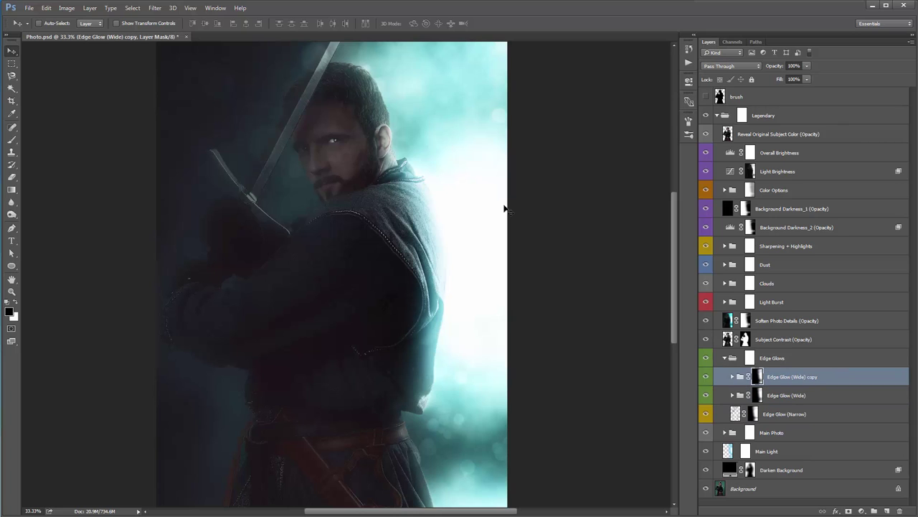
key(ctrl+z)
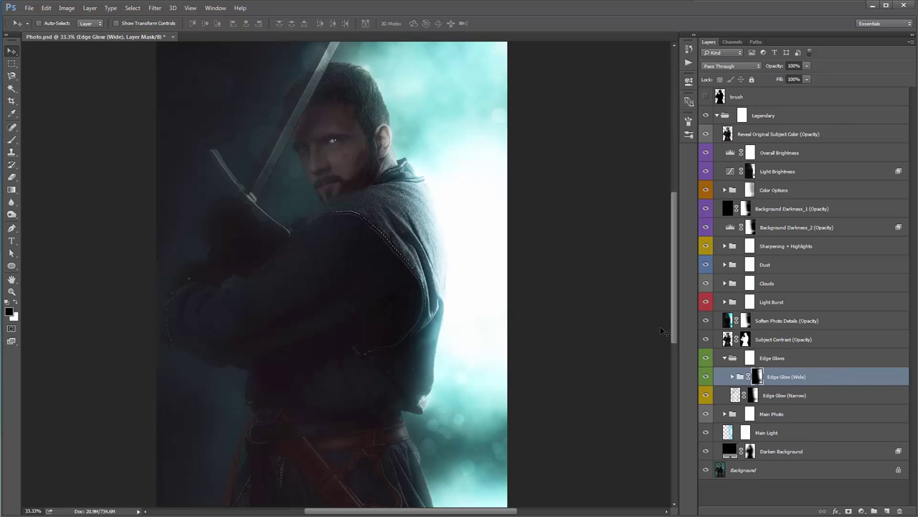
- Inspect the Main Photo group's contents by hiding and showing its Brightness Correction and Subject layers
click(725, 358)
click(822, 376)
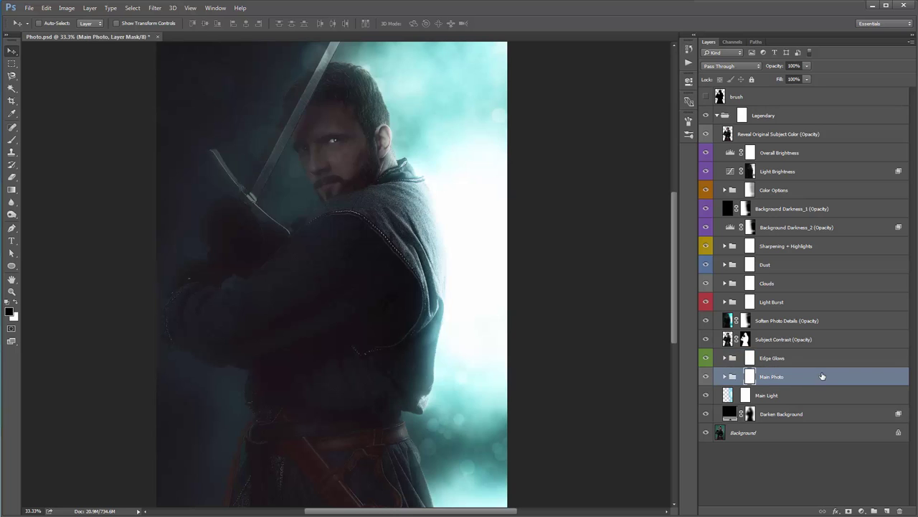
click(726, 377)
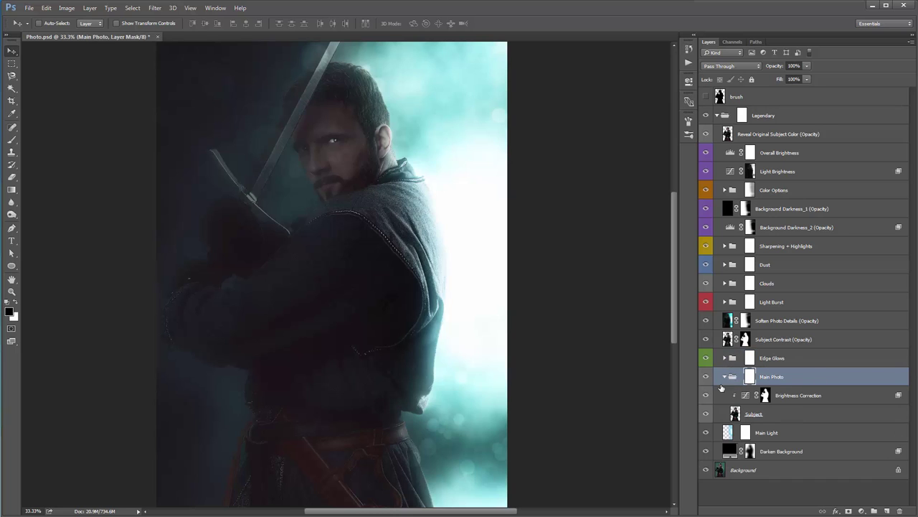
click(706, 395)
click(706, 395)
click(706, 414)
click(706, 414)
click(724, 377)
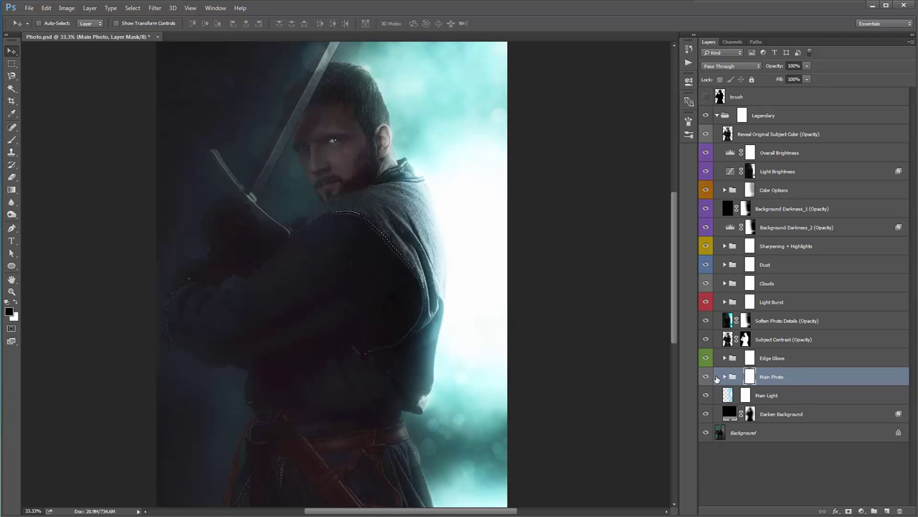
- Compare the subject's edges with the whole Main Photo group hidden and shown
click(707, 378)
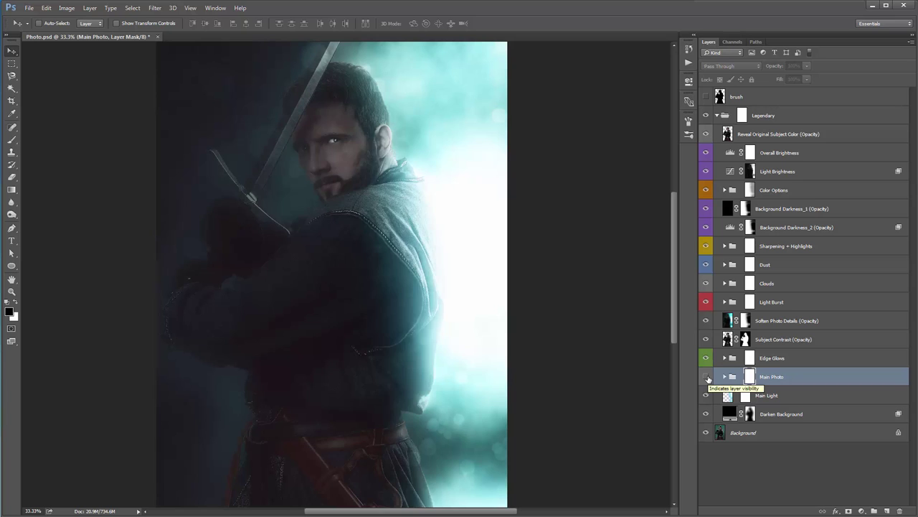
click(706, 377)
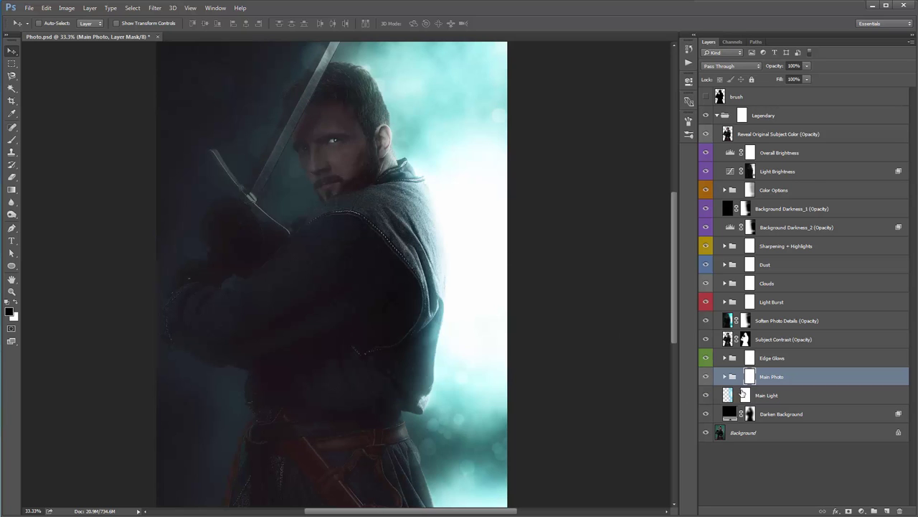
click(707, 377)
click(709, 377)
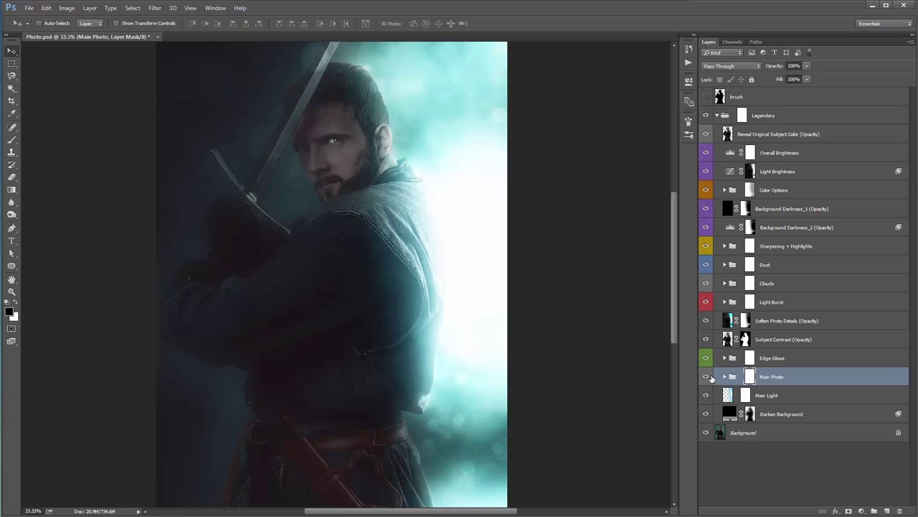
click(709, 377)
click(709, 377)
click(710, 377)
click(710, 376)
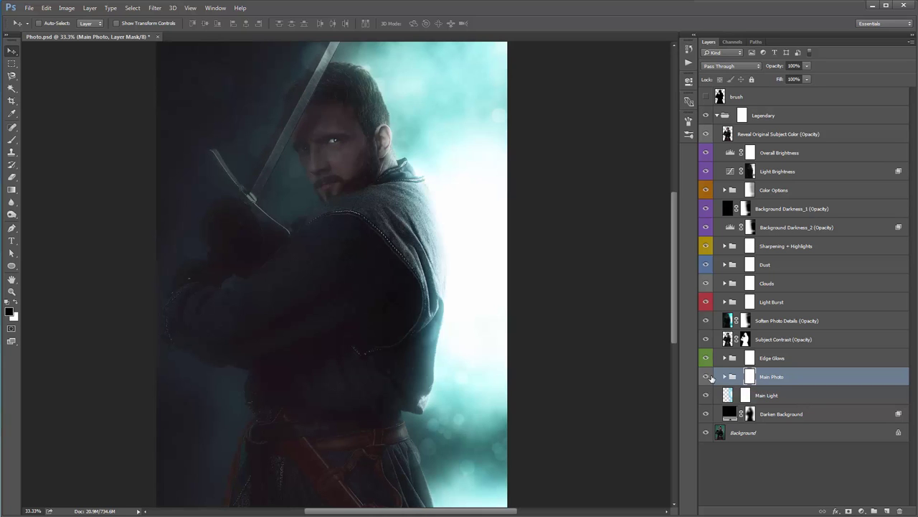
click(708, 376)
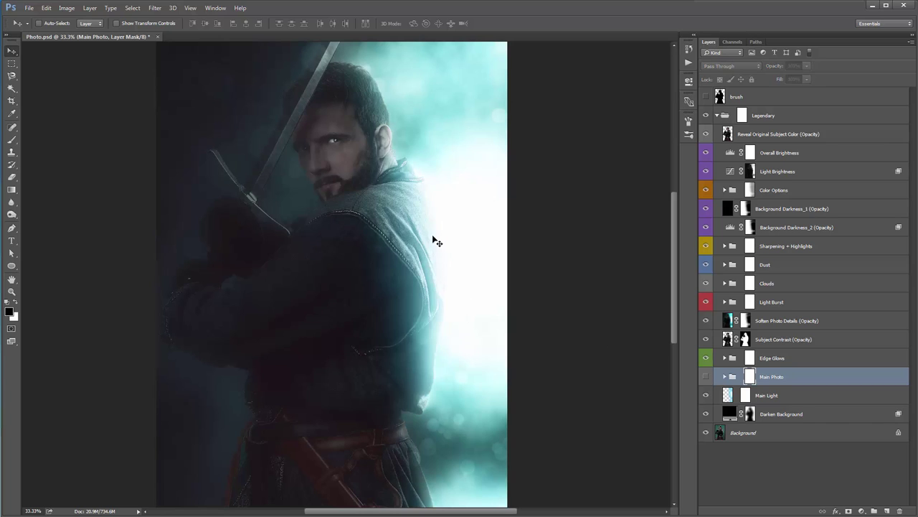
click(707, 378)
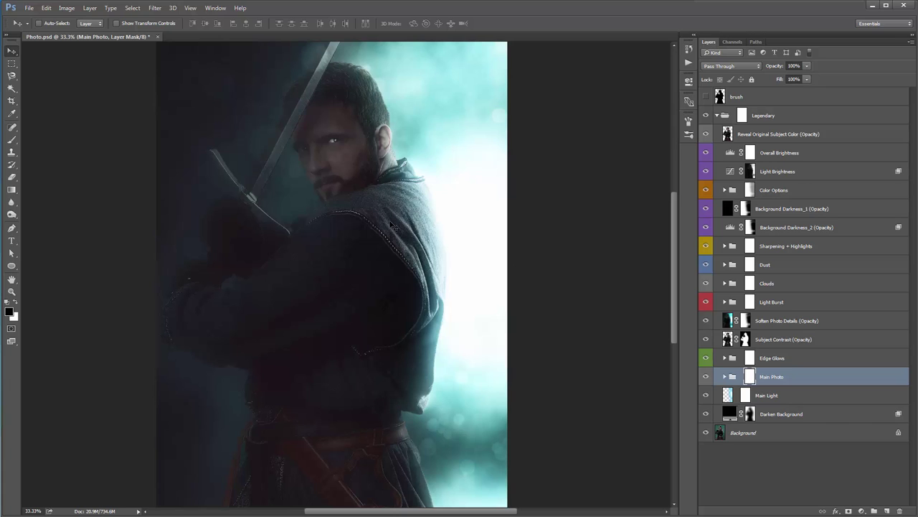
- Activate the Brush tool with the soft round 300 px brush preset
key(b)
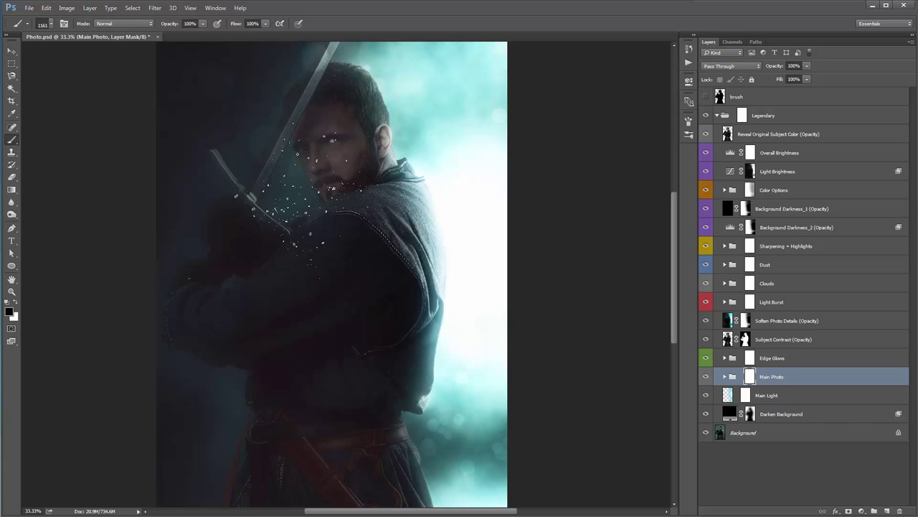
right_click(330, 177)
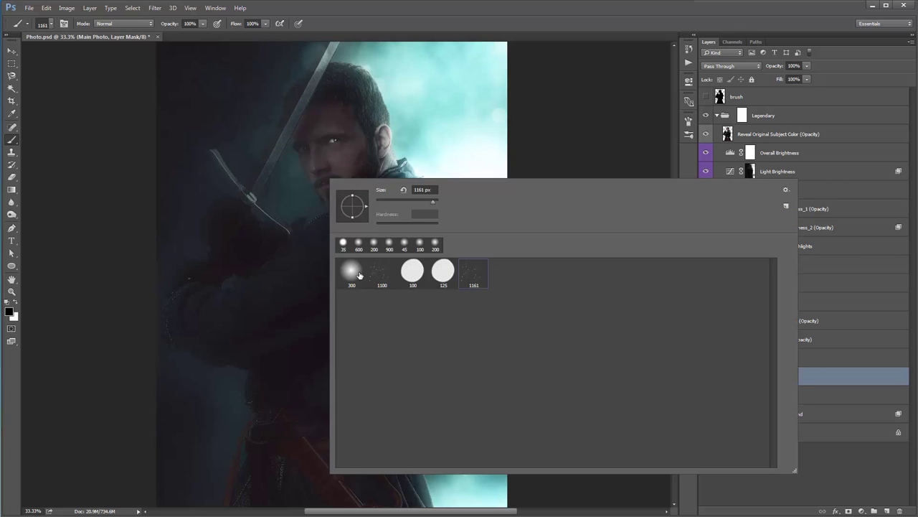
double_click(359, 275)
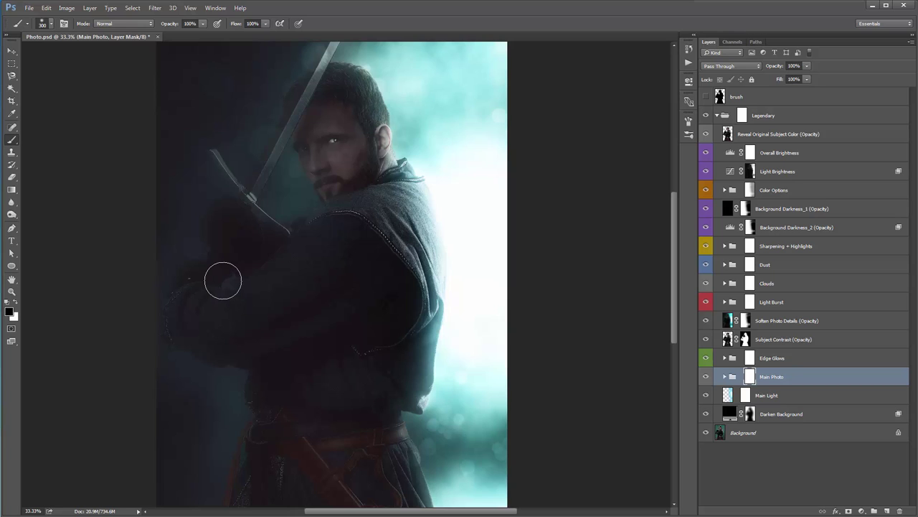
- Enlarge the brush to 800 px and paint black on the Main Photo group's mask over the upper arm, the face and the hip
key(bracketright)
key(bracketright)
key(bracketright)
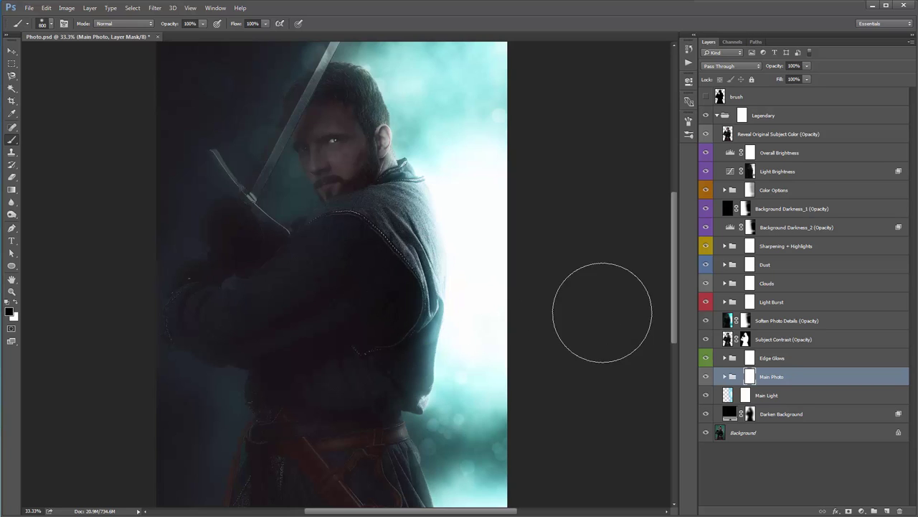
drag(436, 275, 385, 287)
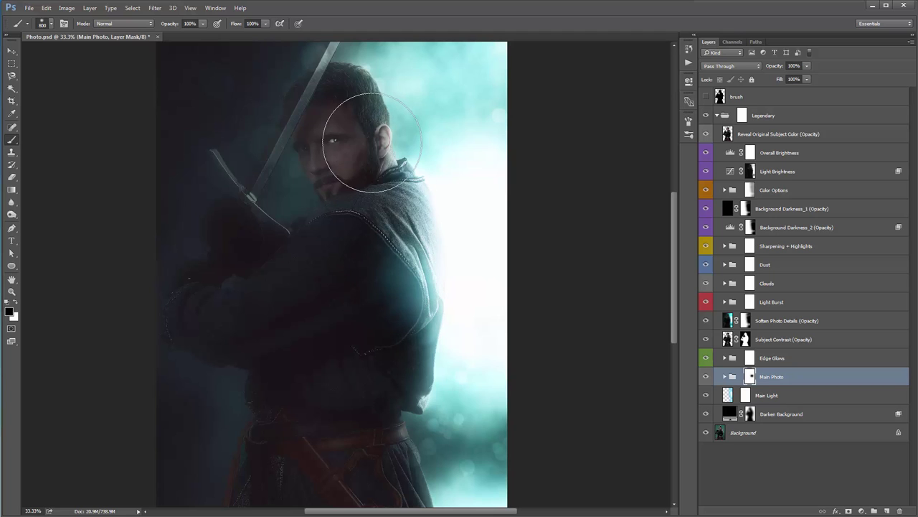
drag(365, 134, 351, 146)
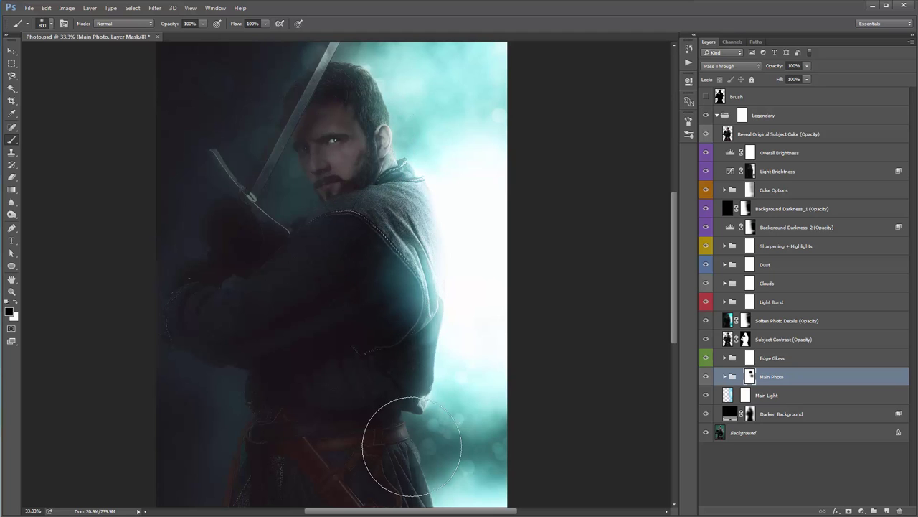
drag(411, 428, 401, 424)
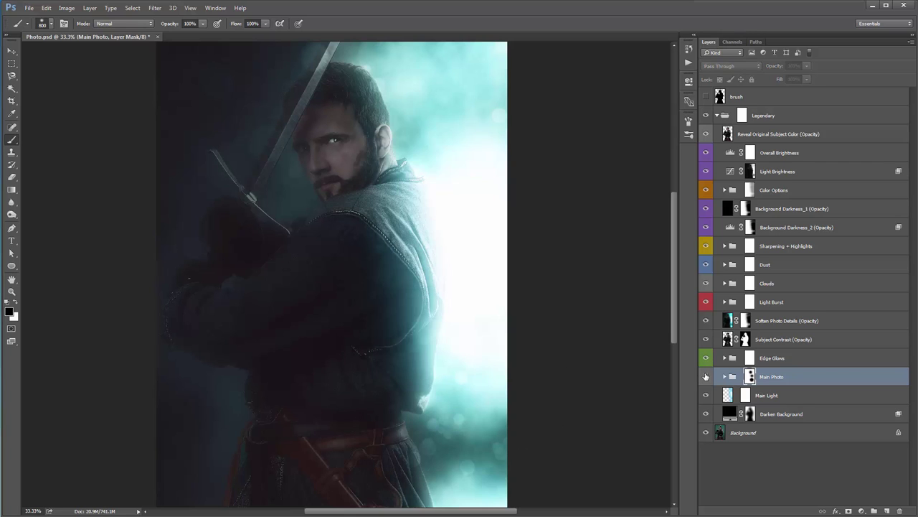
- Compare the image with the Main Photo group hidden and shown, and view its painted mask on its own
key(ctrl+z)
key(ctrl+z)
key(ctrl+z)
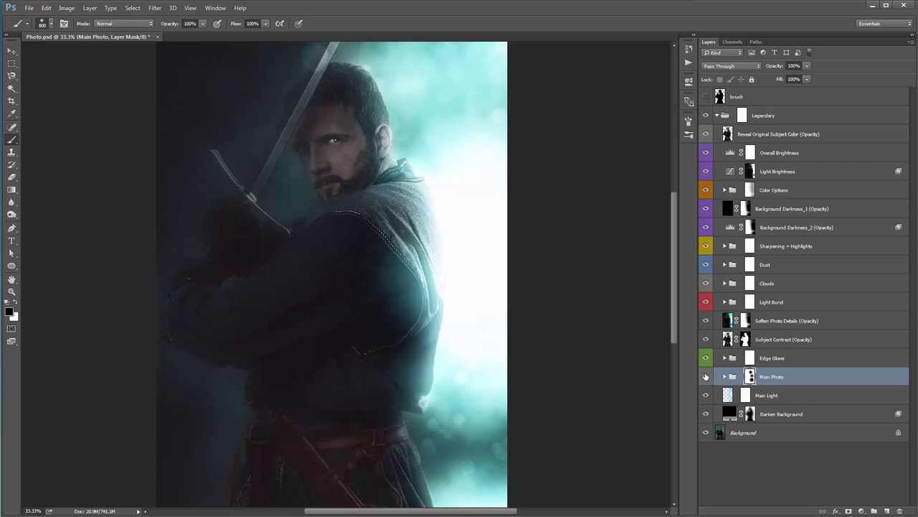
alt+click(749, 377)
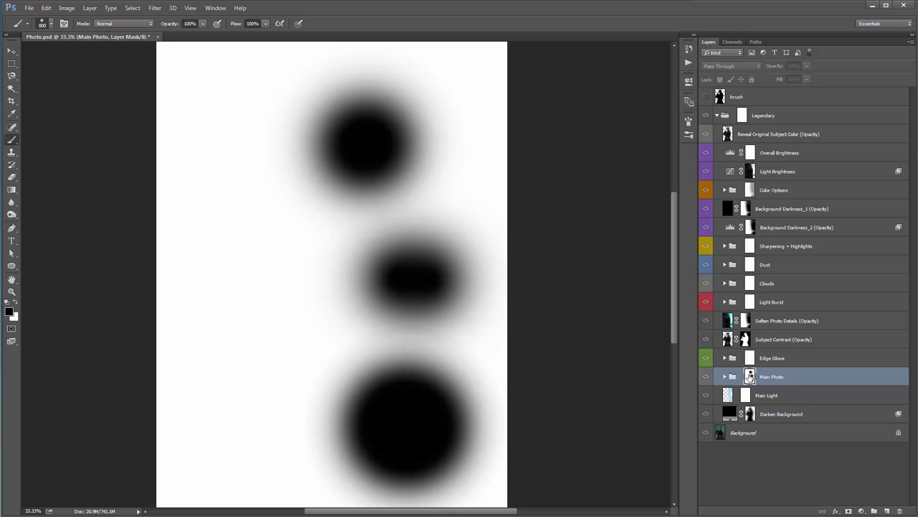
alt+click(749, 375)
key(v)
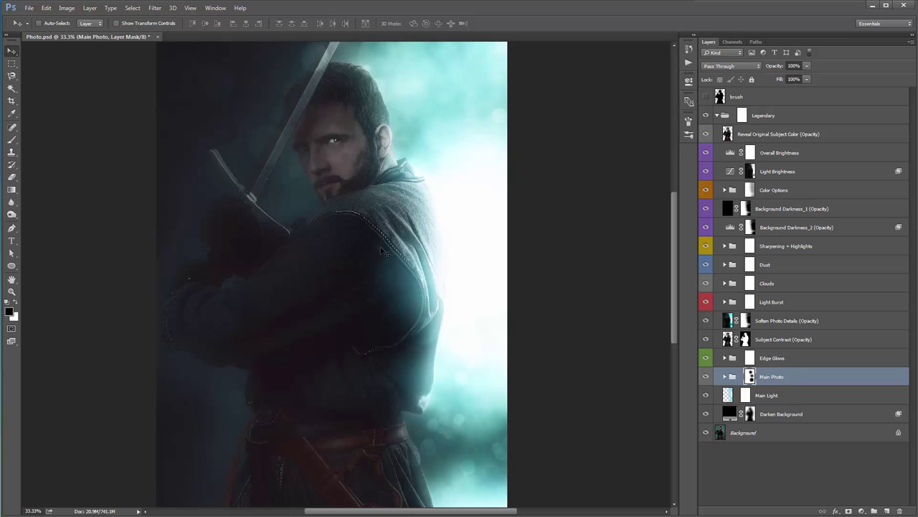
- Compare the image with the Main Light layer hidden and shown, and select its layer mask
click(771, 394)
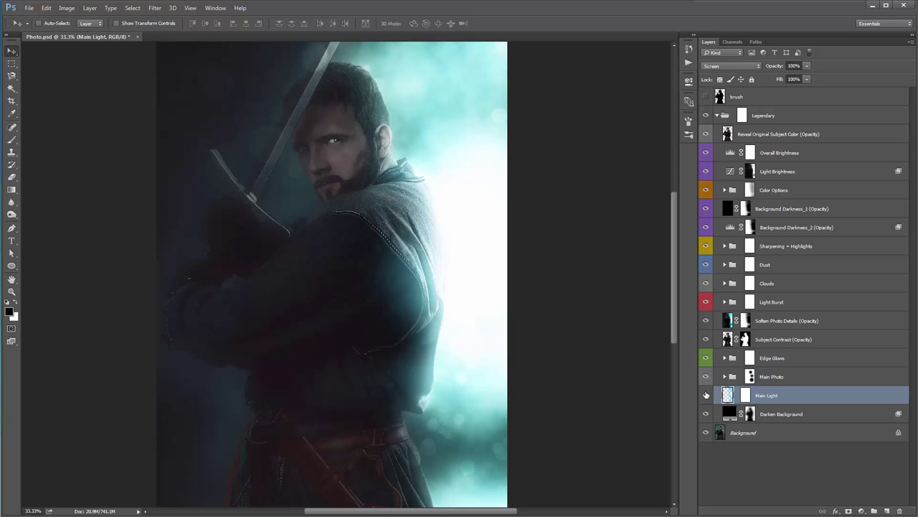
click(706, 394)
click(706, 395)
click(706, 395)
click(706, 395)
click(747, 396)
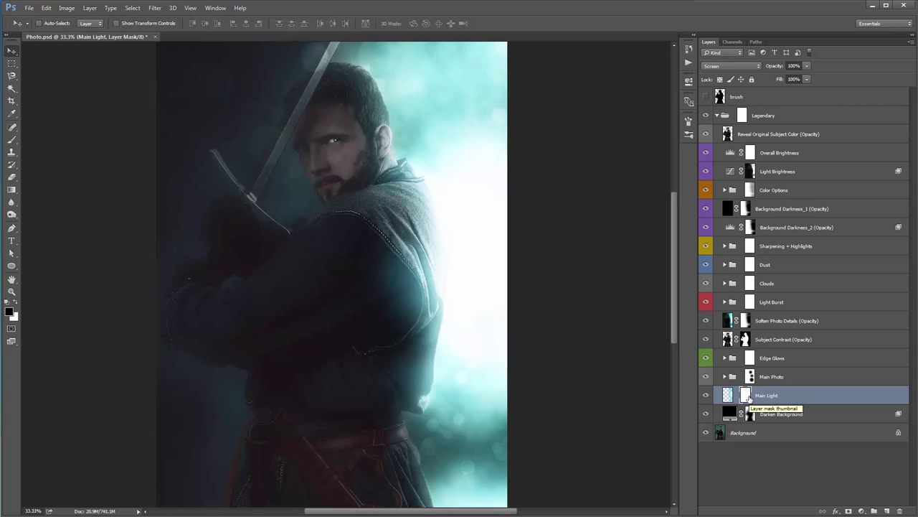
- Compare the image with the Darken Background layer hidden and shown
click(803, 417)
click(705, 414)
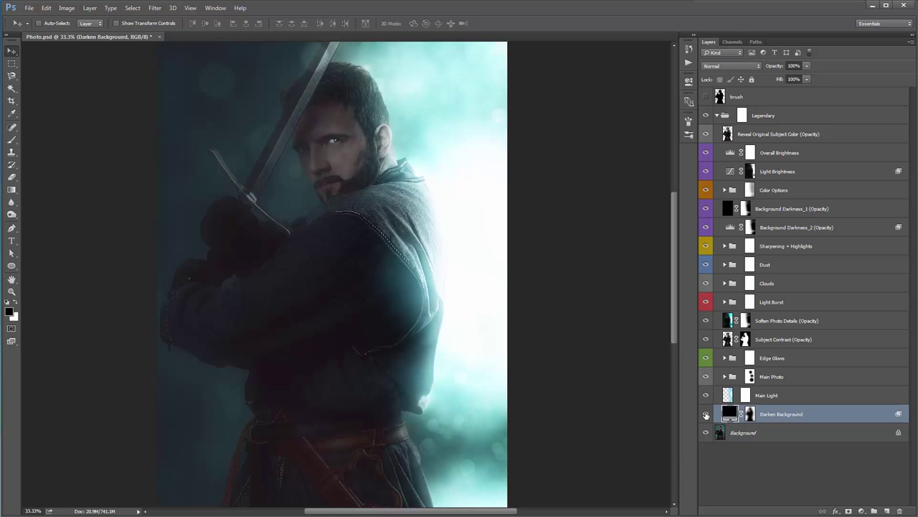
click(706, 414)
click(706, 414)
click(706, 414)
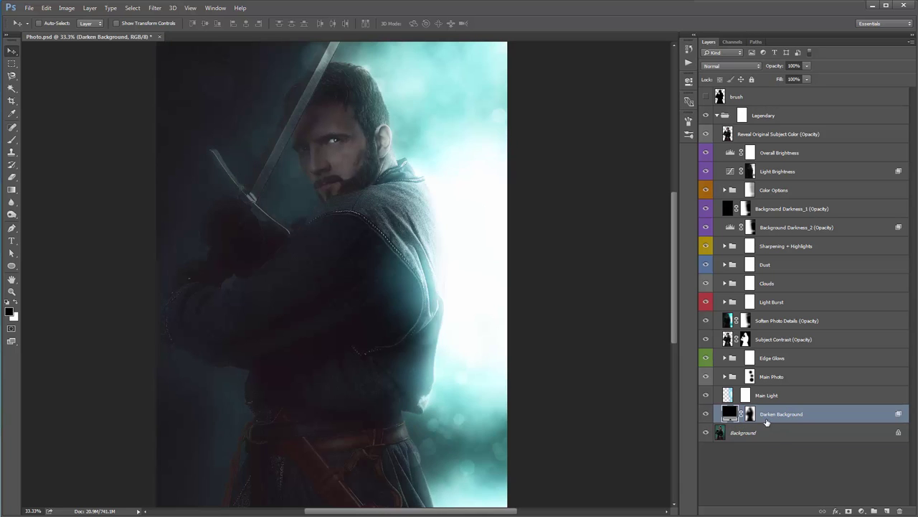
- Expand the Sharpening + Highlights group to show its layers
click(773, 434)
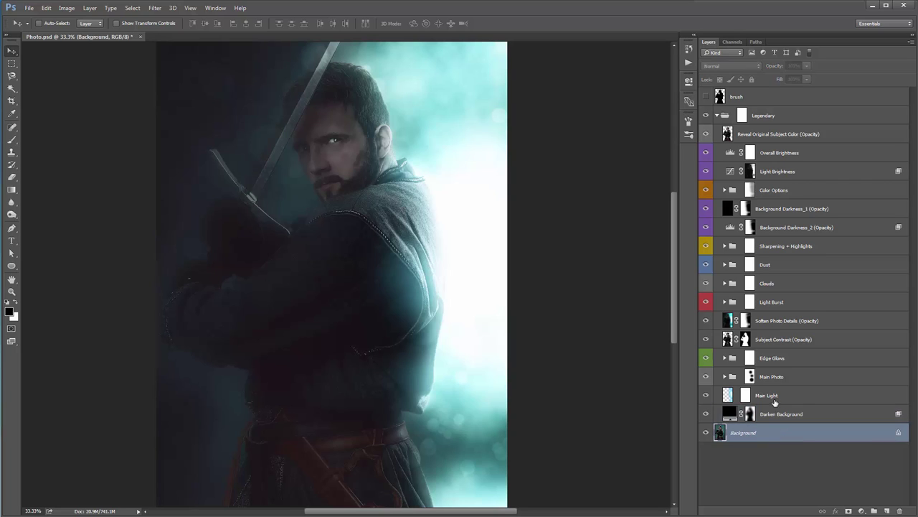
click(774, 402)
click(771, 284)
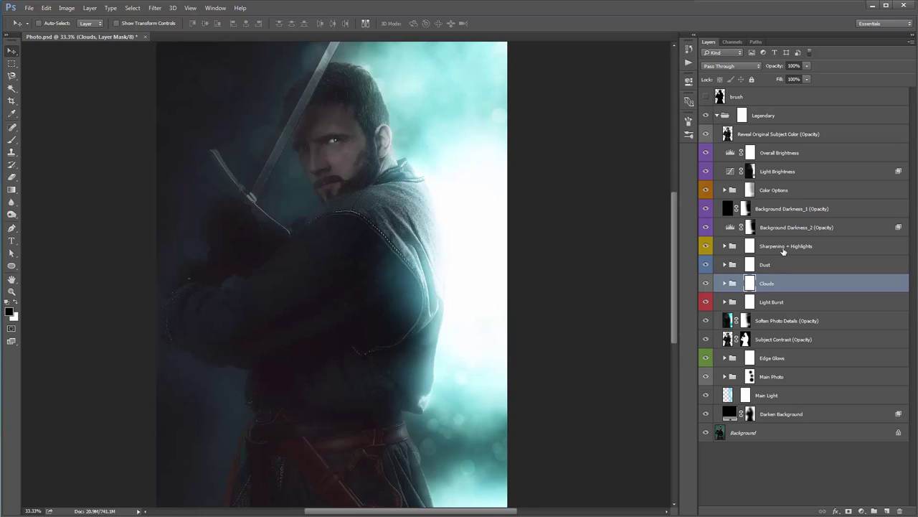
click(847, 247)
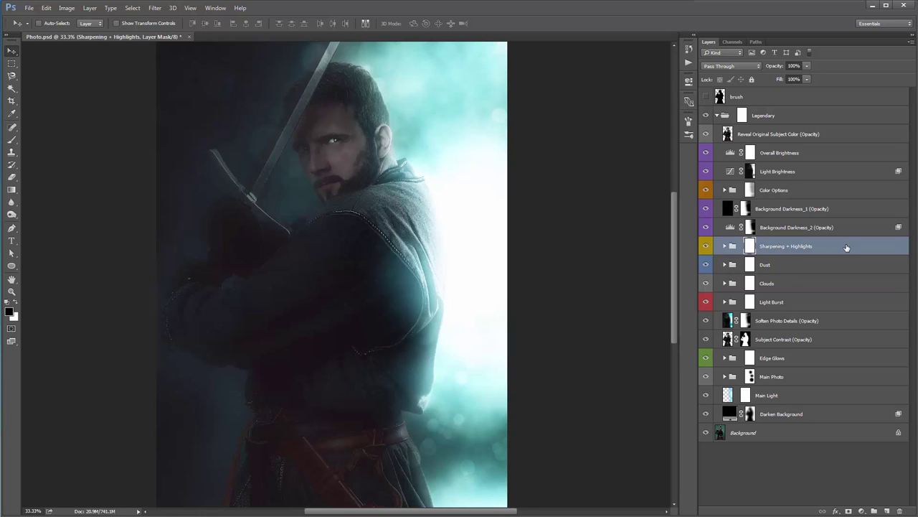
click(724, 247)
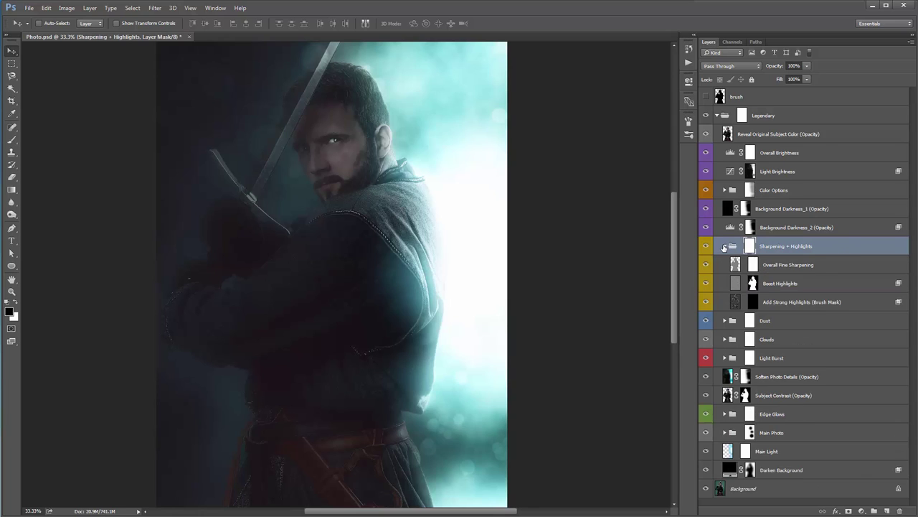
- Compare the face and clothing detail with the Overall Fine Sharpening layer hidden and shown
click(781, 270)
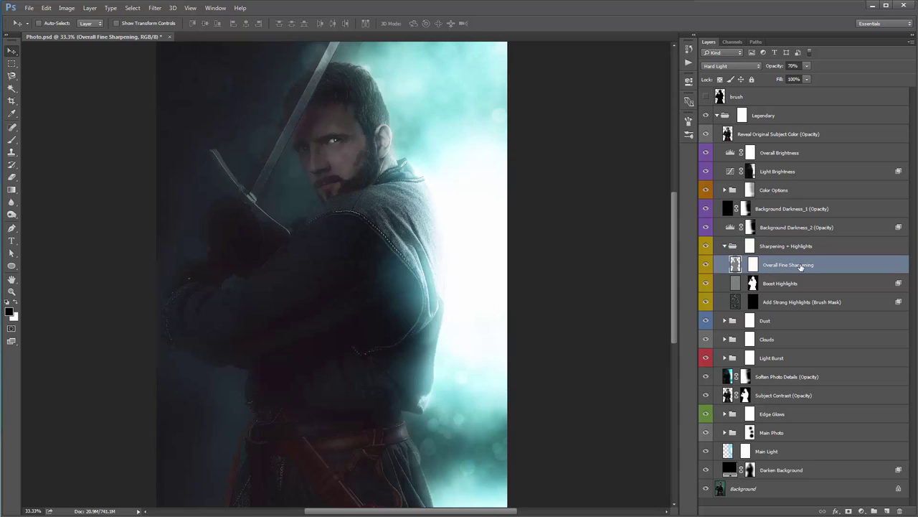
key(ctrl+plus)
key(ctrl+plus)
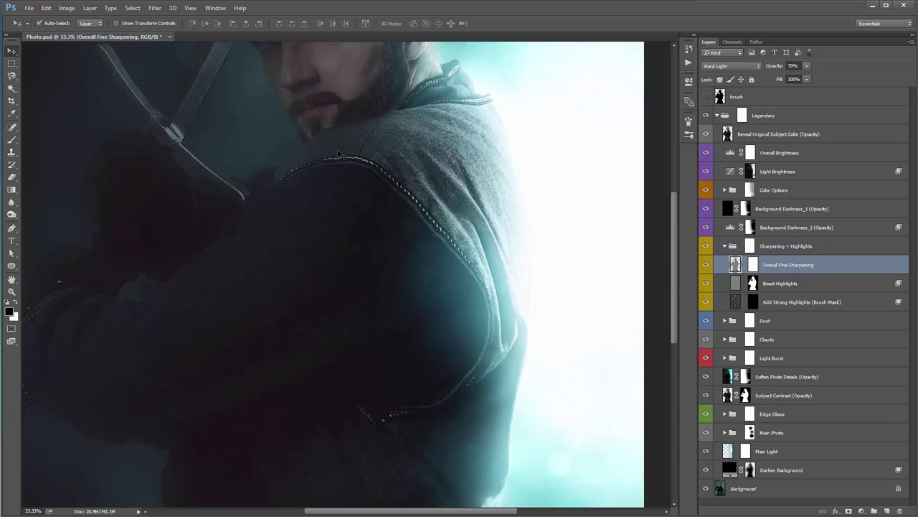
key(ctrl+plus)
scroll(414, 353, up, 8)
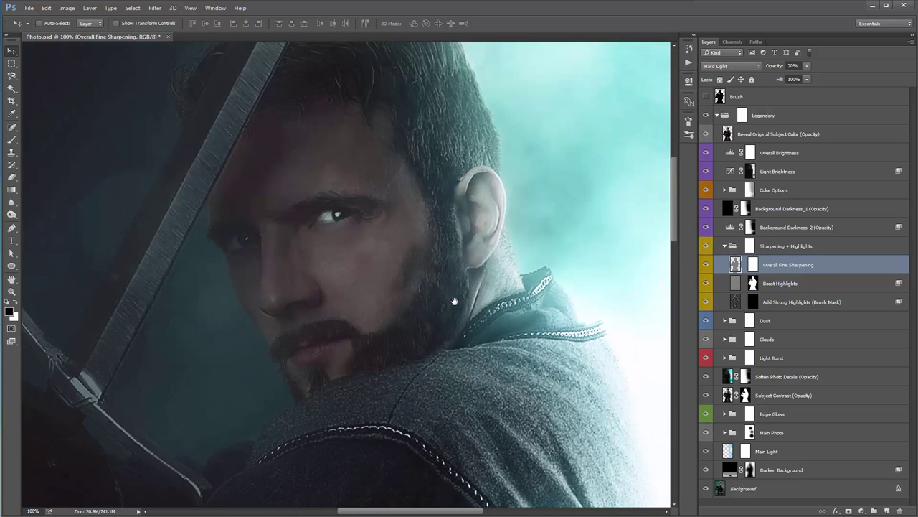
click(705, 265)
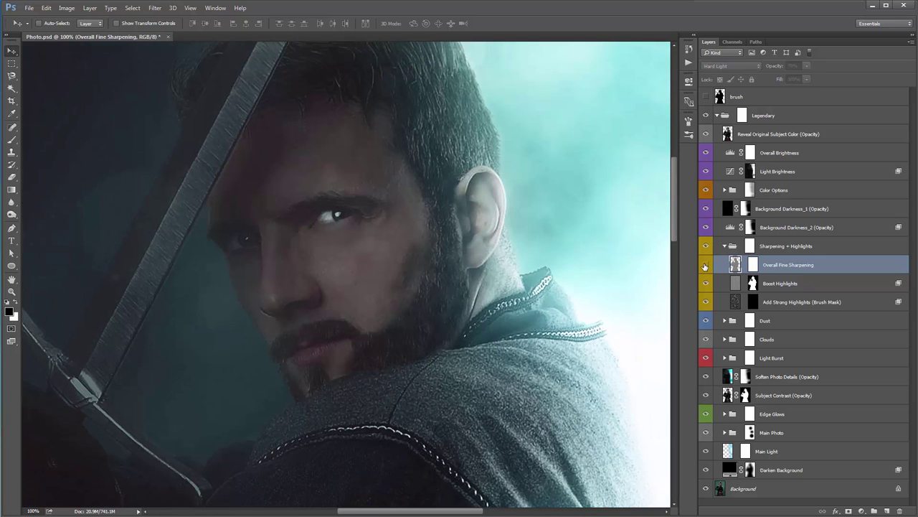
click(705, 266)
click(705, 265)
click(705, 266)
click(705, 265)
click(705, 266)
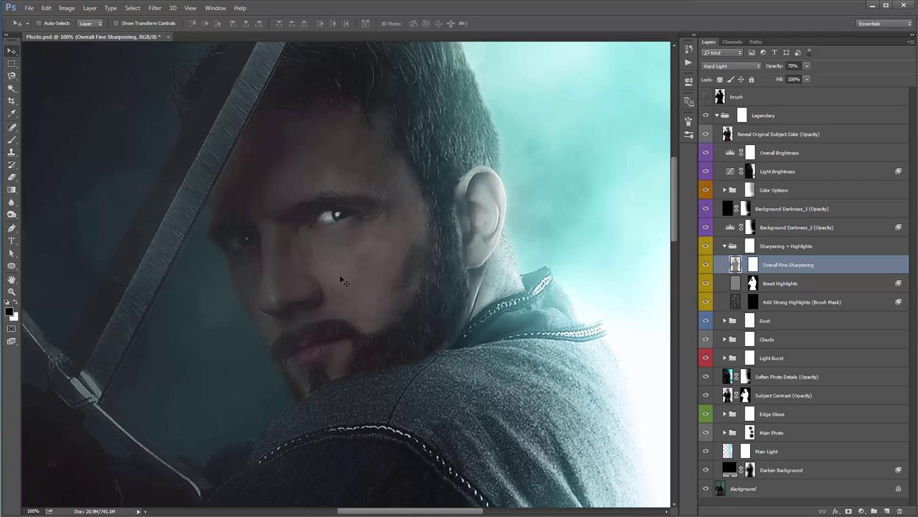
click(709, 266)
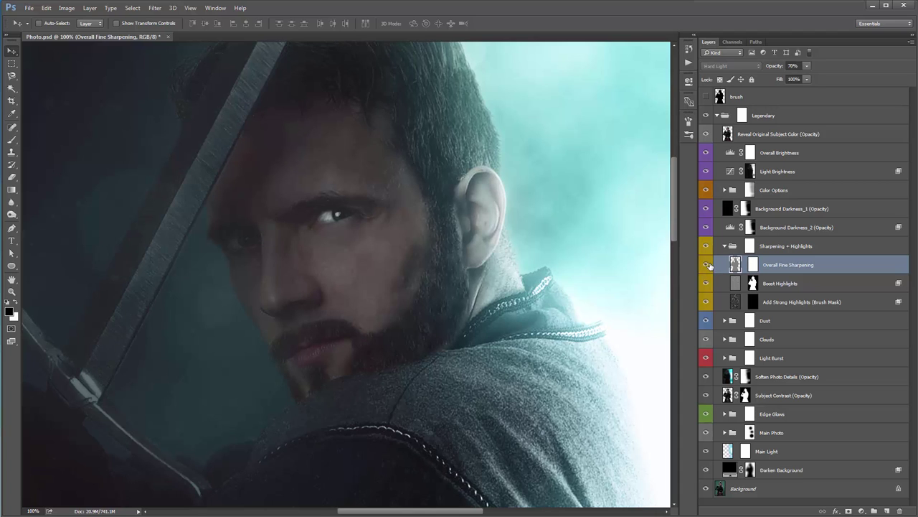
click(709, 265)
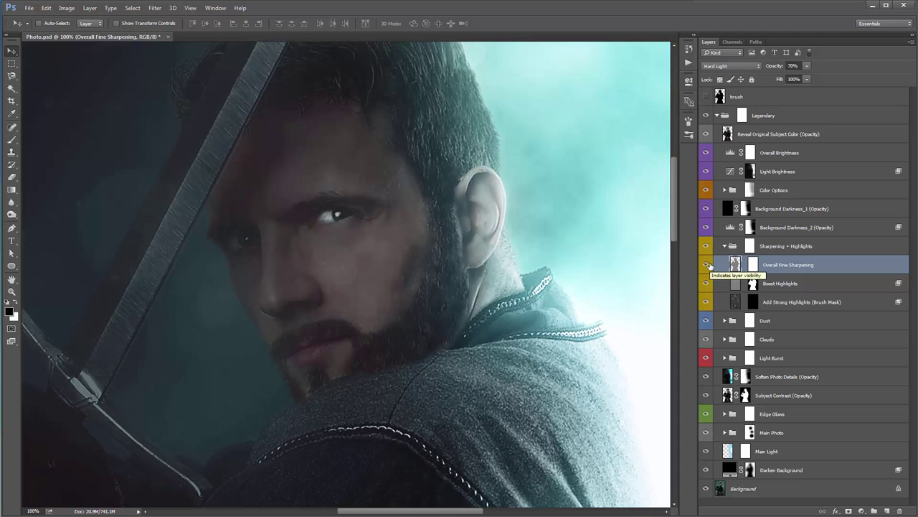
- Compare the subject's face with the Boost Highlights layer hidden and shown
click(809, 288)
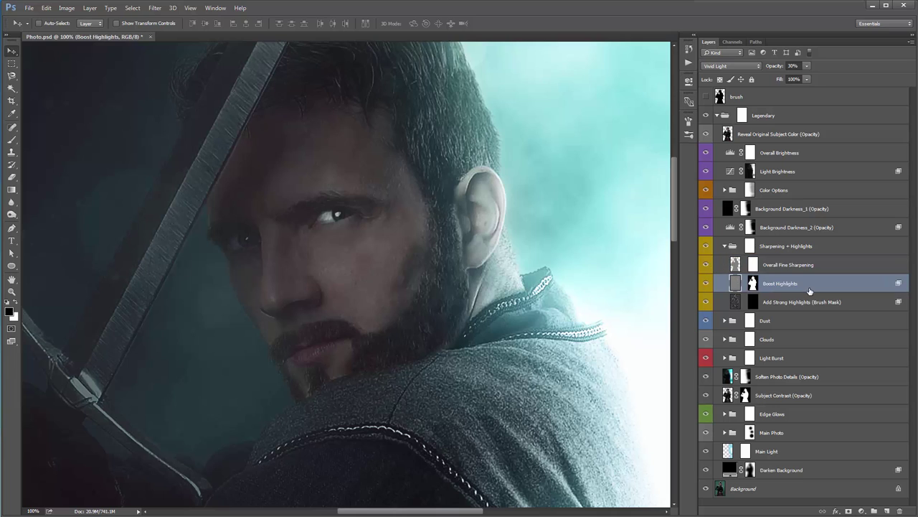
click(707, 284)
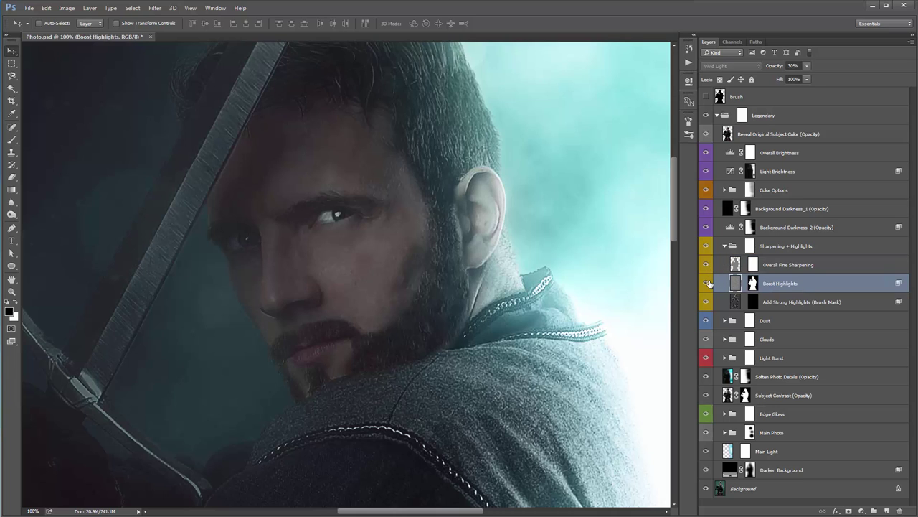
click(708, 283)
click(704, 283)
click(705, 283)
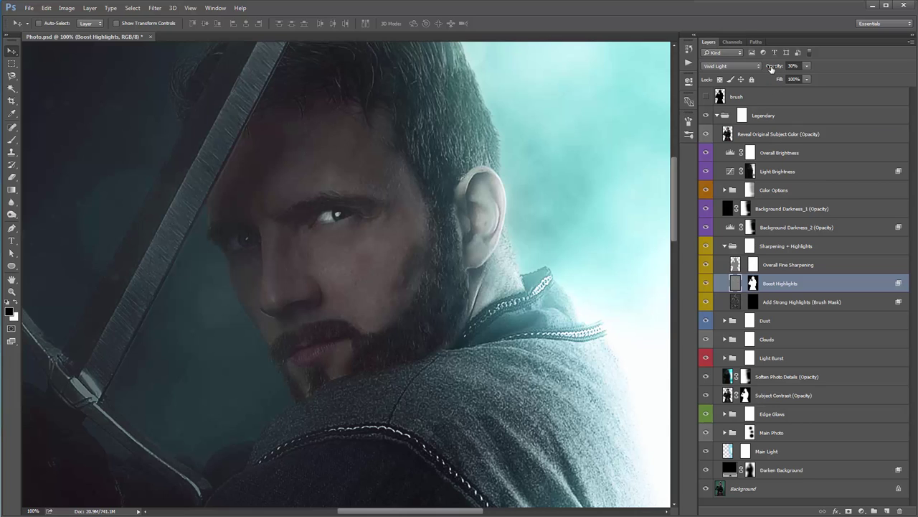
- Set the Boost Highlights layer's opacity to 100% and compare the image with the layer hidden and shown
drag(772, 67, 821, 68)
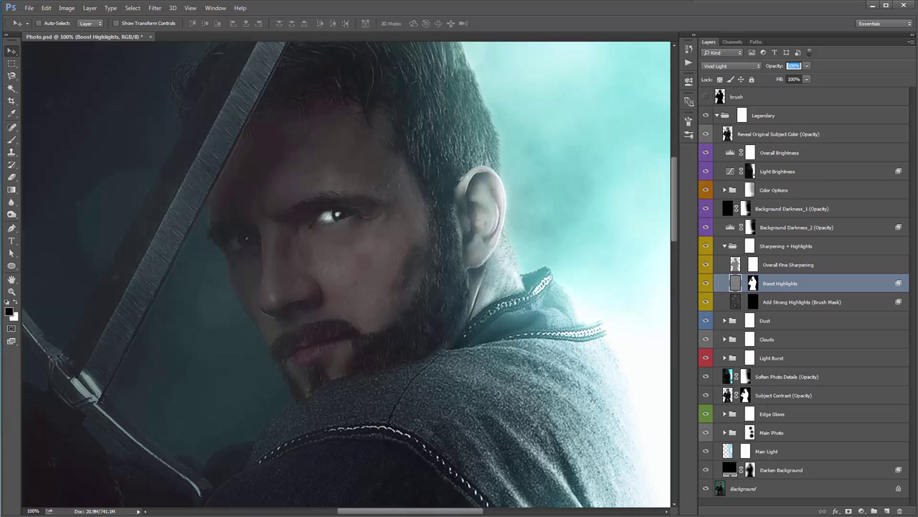
key(Return)
click(707, 285)
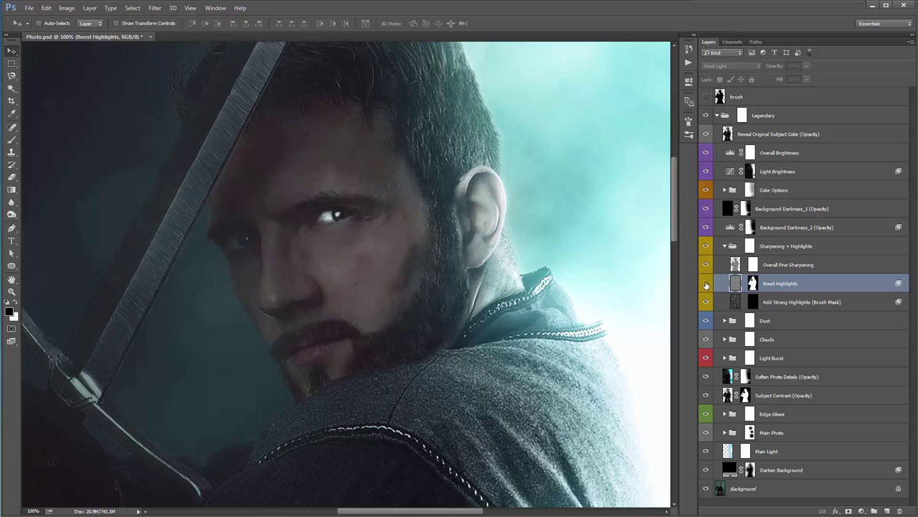
click(706, 285)
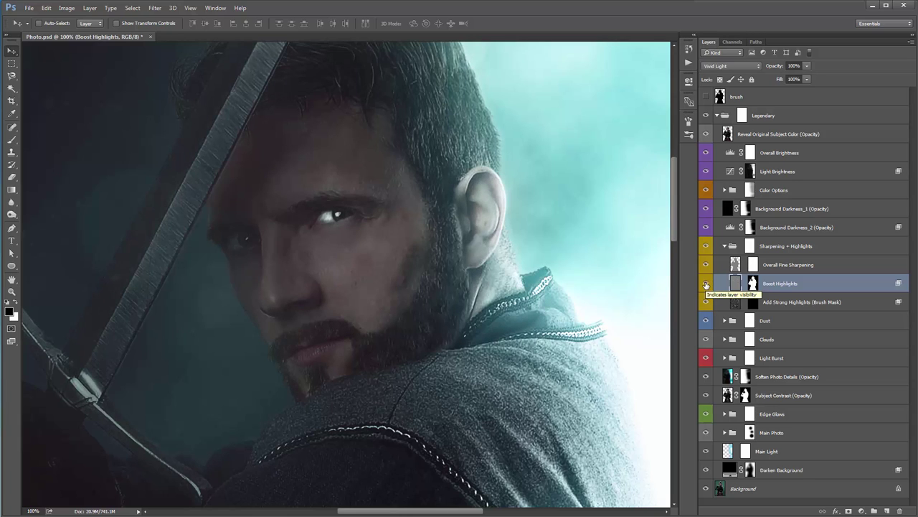
click(707, 285)
click(706, 285)
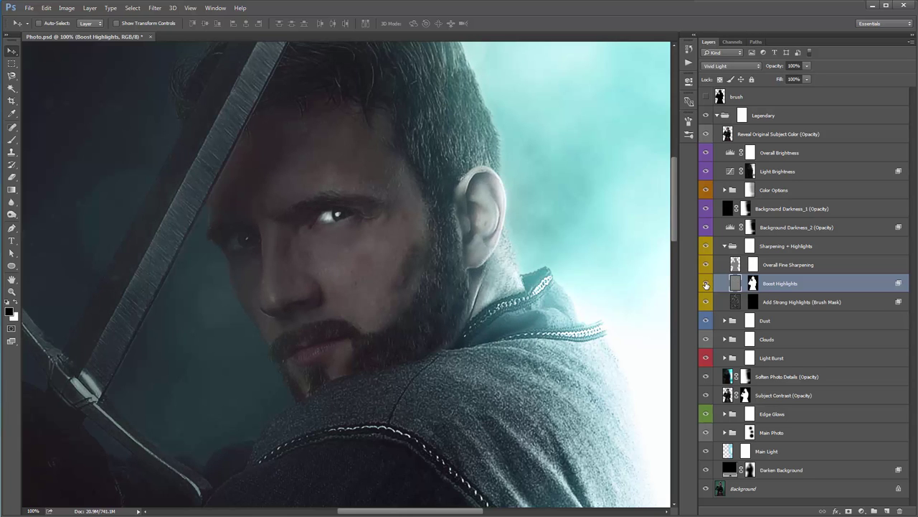
click(706, 285)
click(706, 285)
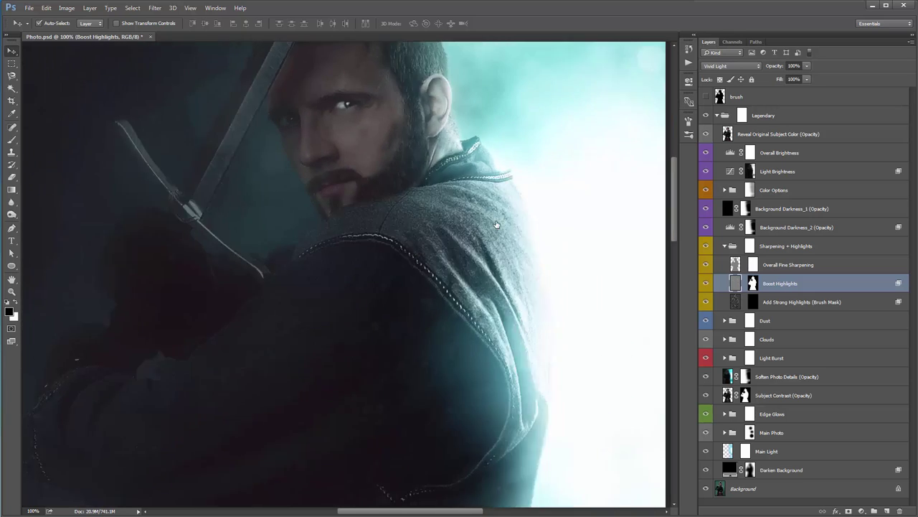
key(ctrl+0)
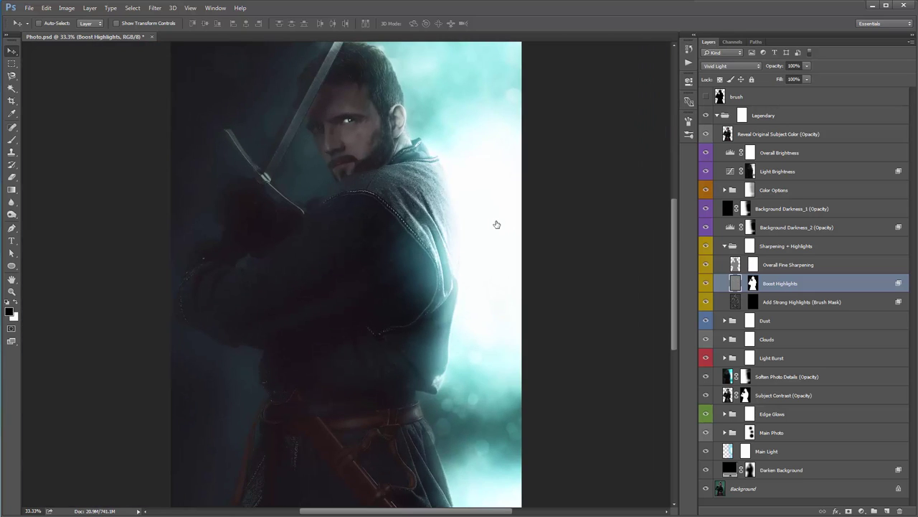
click(706, 285)
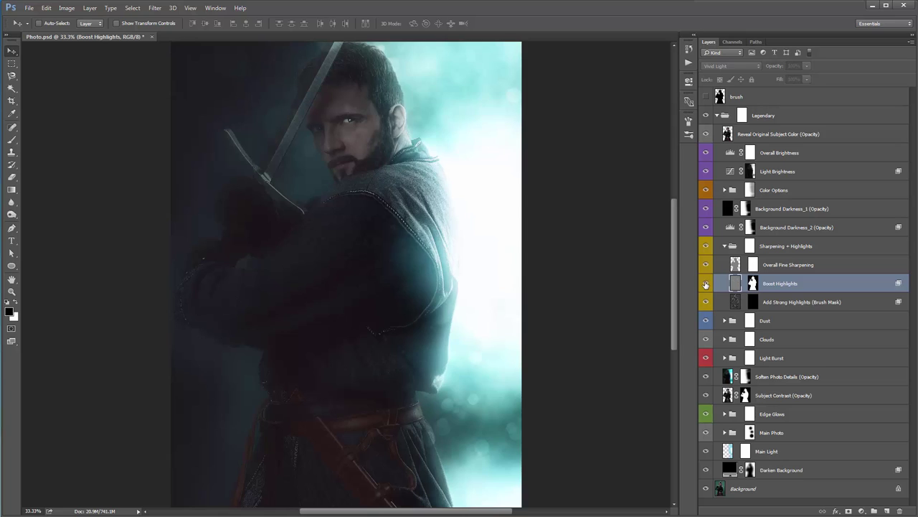
click(706, 285)
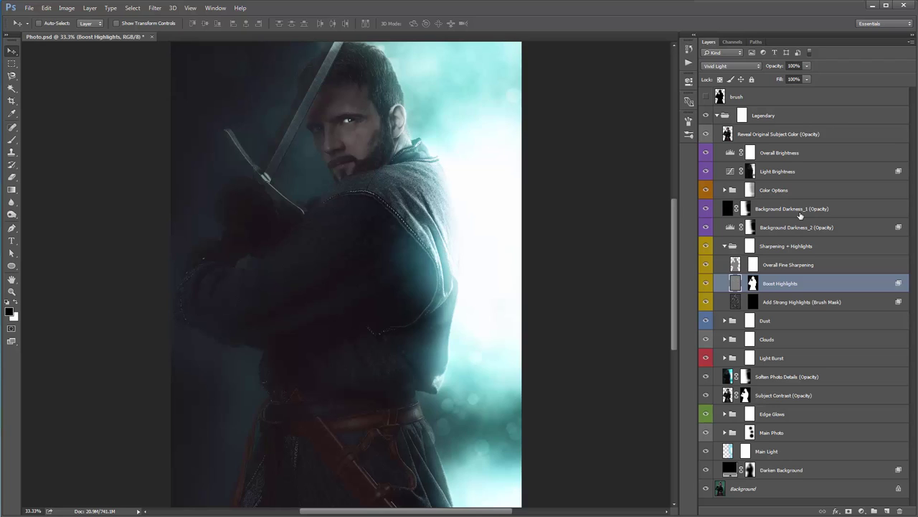
- Select the mask of the Add Strong Highlights (Brush Mask) layer and compare the image with that layer hidden and shown
click(798, 302)
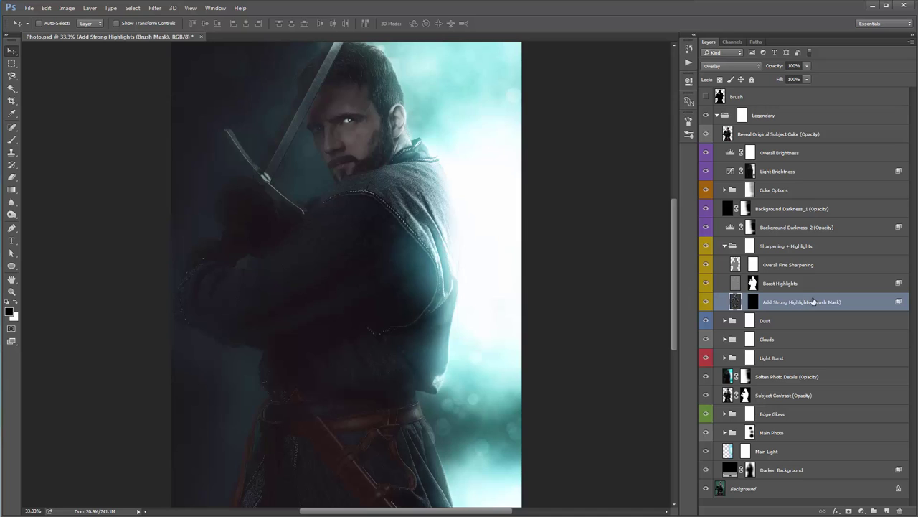
click(753, 302)
click(706, 302)
click(706, 302)
click(706, 302)
click(706, 302)
- Compare the image with the Add Strong Highlights (Brush Mask) layer's mask enabled and disabled, leaving the mask disabled
shift+click(752, 302)
shift+click(752, 302)
shift+click(752, 302)
shift+click(753, 302)
shift+click(751, 302)
shift+click(751, 302)
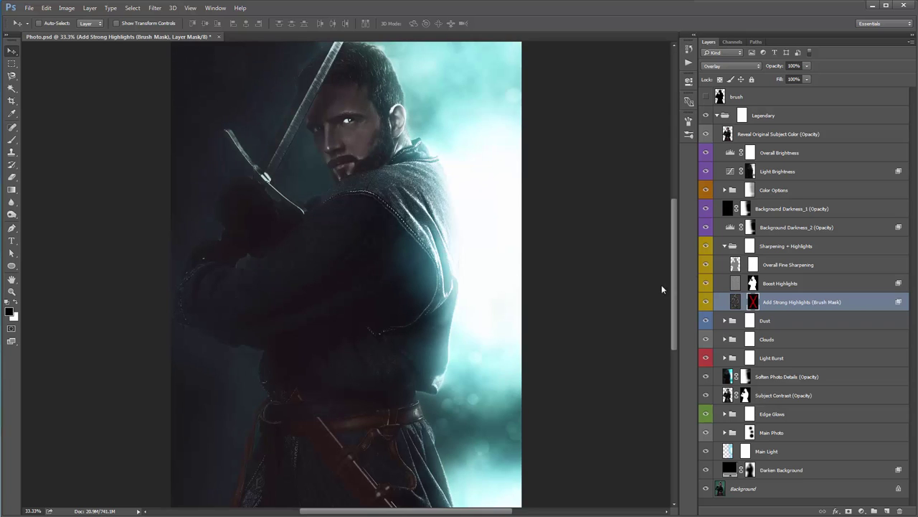
- Compare the image with the Add Strong Highlights (Brush Mask) layer's mask enabled and disabled, leaving the mask enabled
shift+click(753, 302)
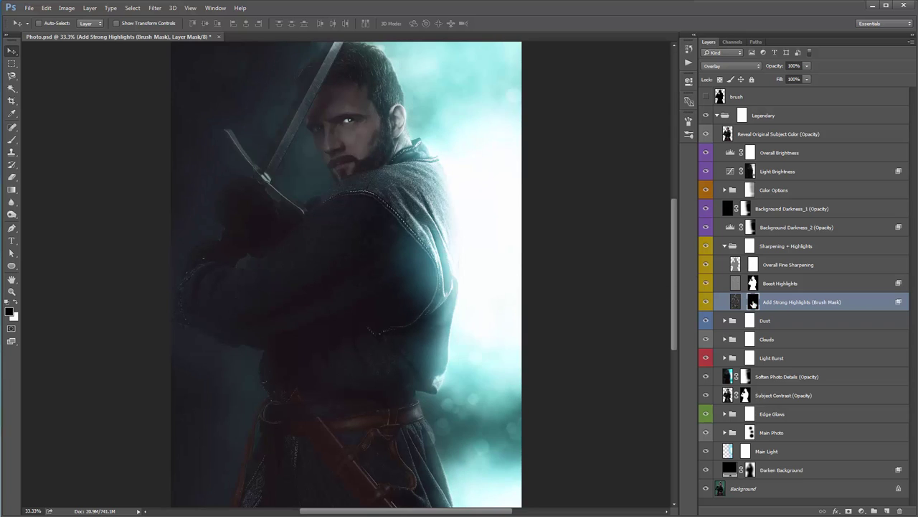
shift+click(752, 302)
shift+click(753, 302)
- Set up the Brush tool with white as the foreground color, size 175 and 47% opacity
key(b)
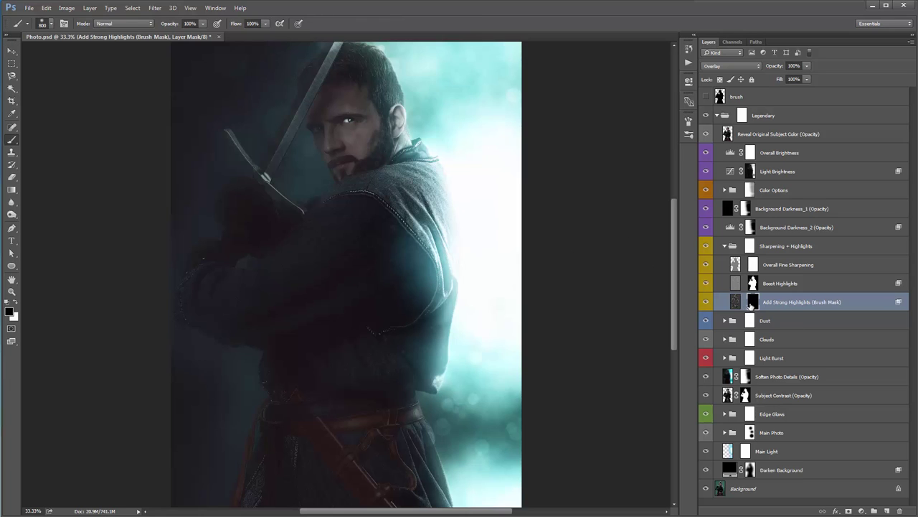
key(x)
key(bracketleft)
key(bracketleft)
key(bracketleft)
key(bracketleft)
key(bracketleft)
key(bracketleft)
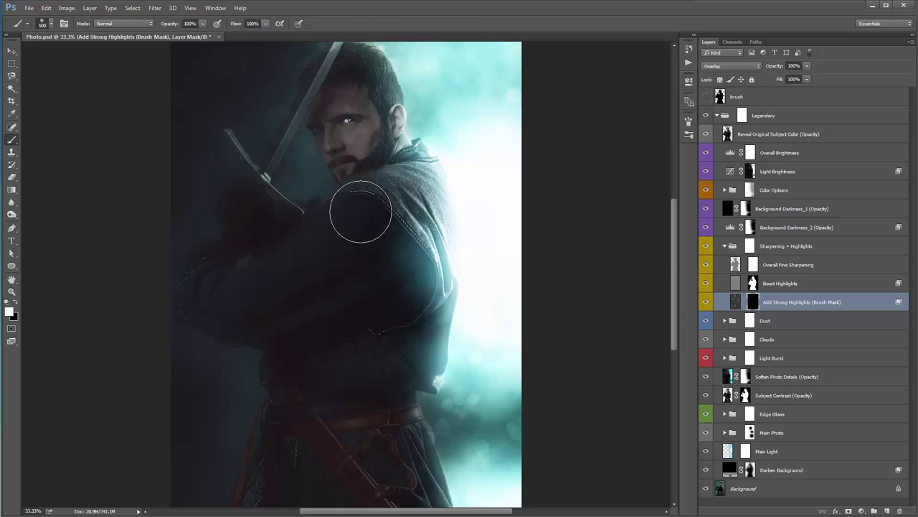
key(bracketleft)
key(bracketleft)
click(203, 24)
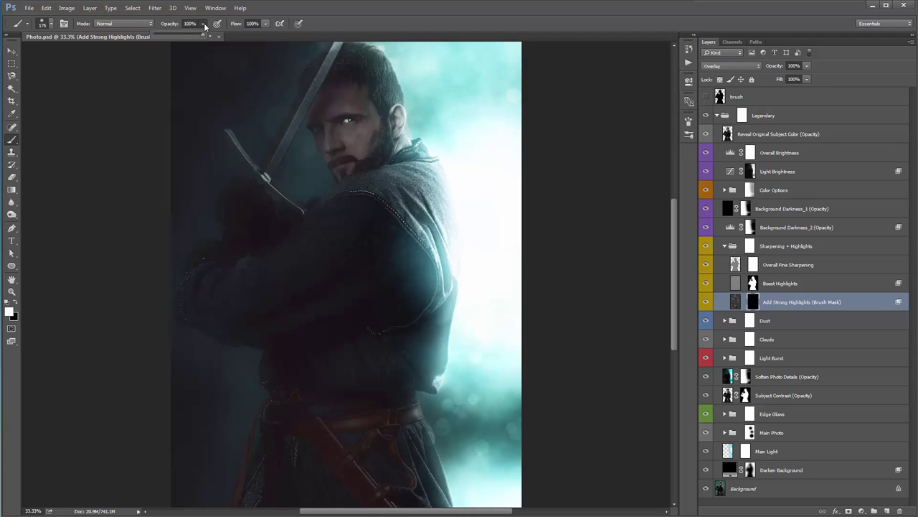
drag(204, 36, 177, 37)
click(269, 104)
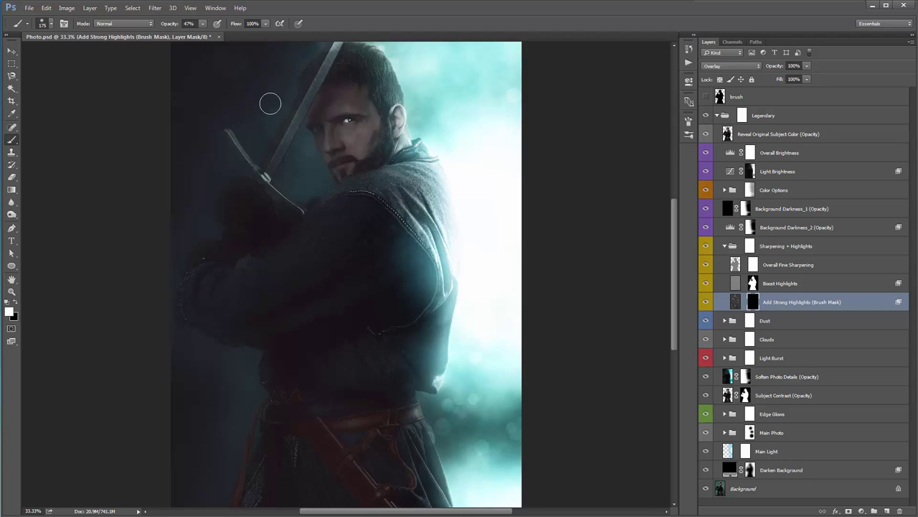
- Paint white on the Add Strong Highlights mask over the subject's hair, collar and shoulder cloth
key(z)
drag(381, 96, 381, 96)
drag(446, 98, 455, 143)
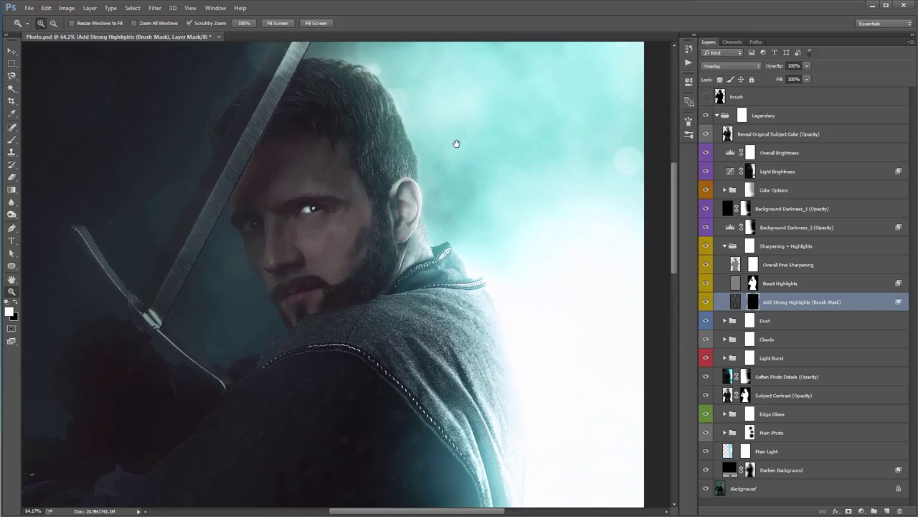
key(v)
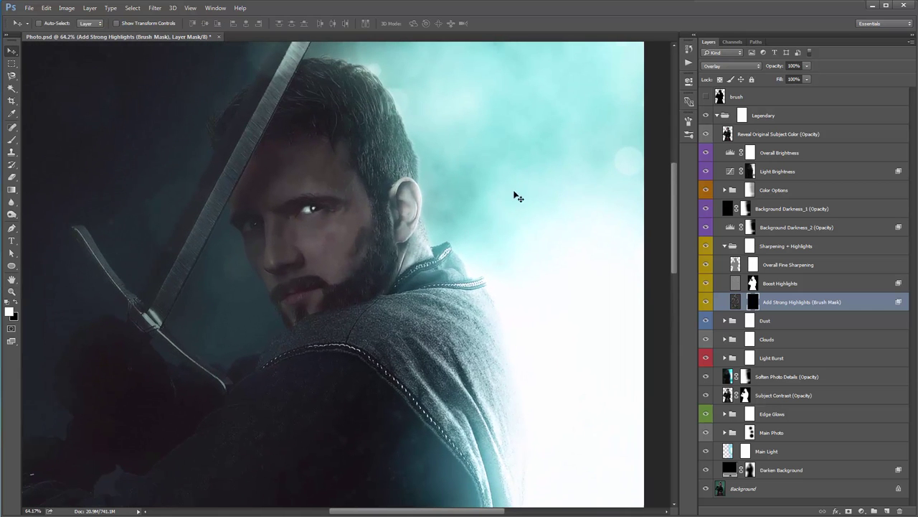
key(b)
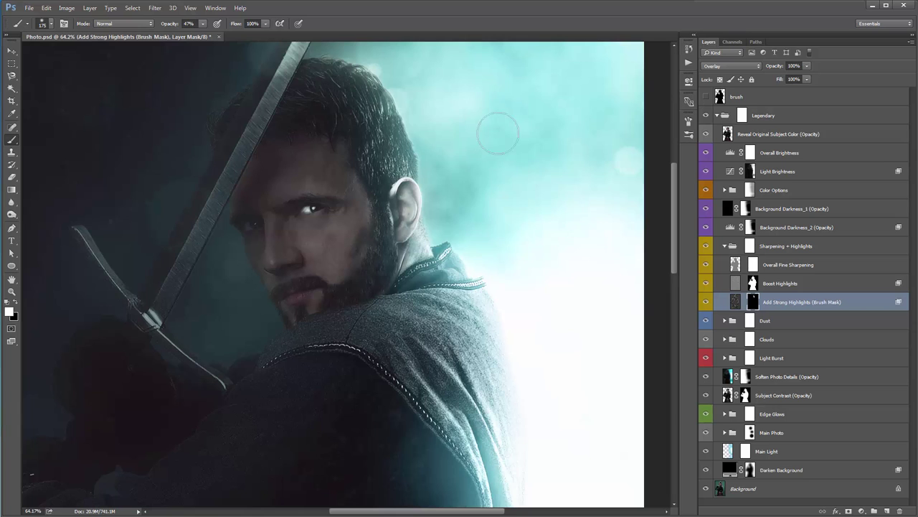
drag(495, 131, 426, 117)
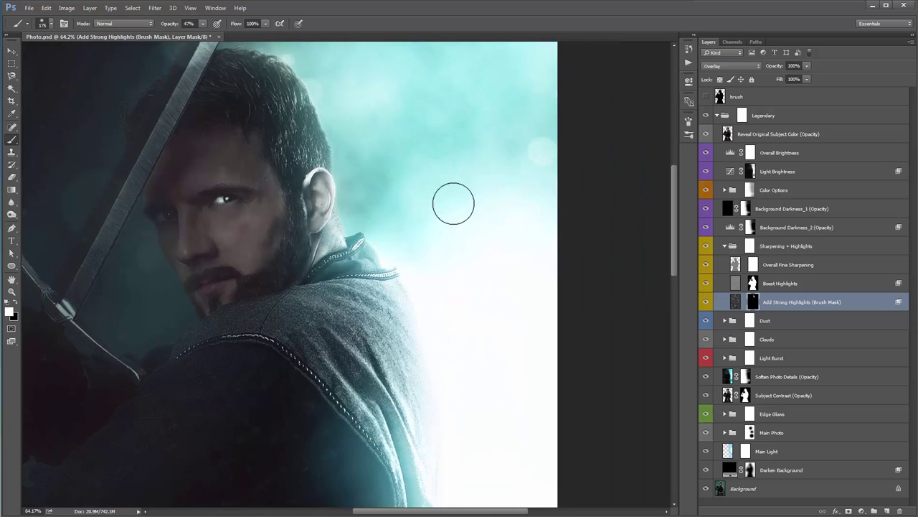
drag(453, 203, 448, 103)
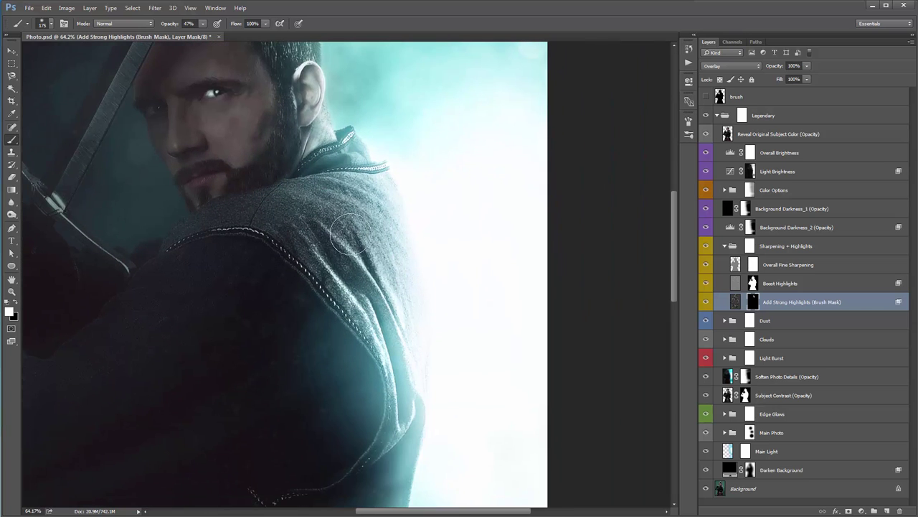
drag(305, 184, 301, 168)
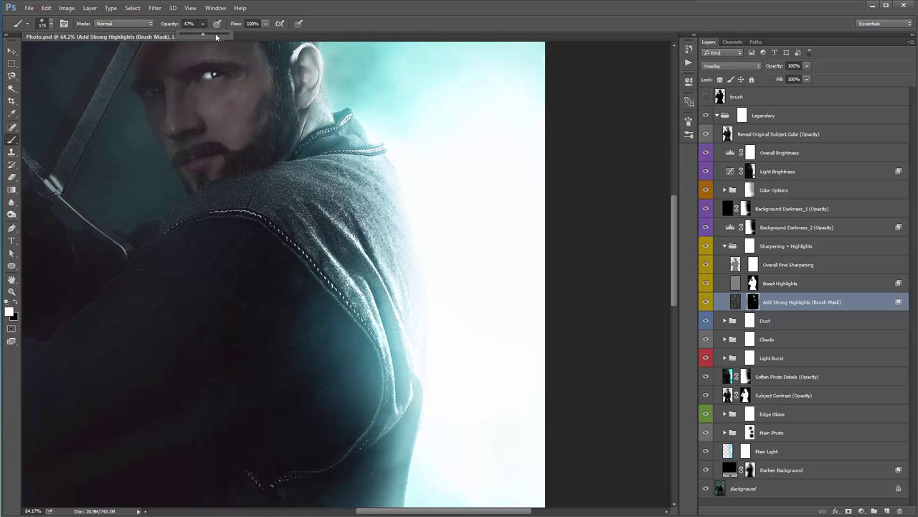
- Set the brush opacity to 81% and paint strong highlights over the cloak folds, belt, scabbard and skirt folds
drag(215, 33, 220, 34)
drag(453, 213, 463, 153)
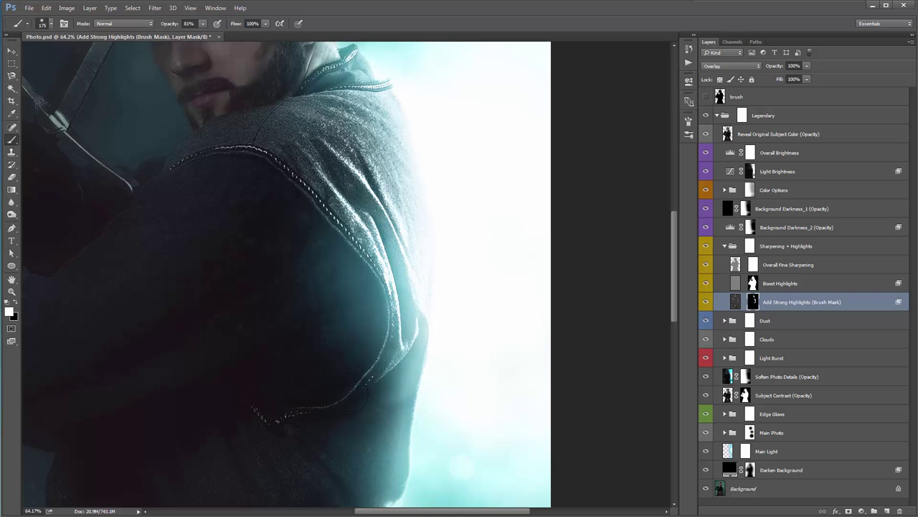
drag(349, 394, 387, 161)
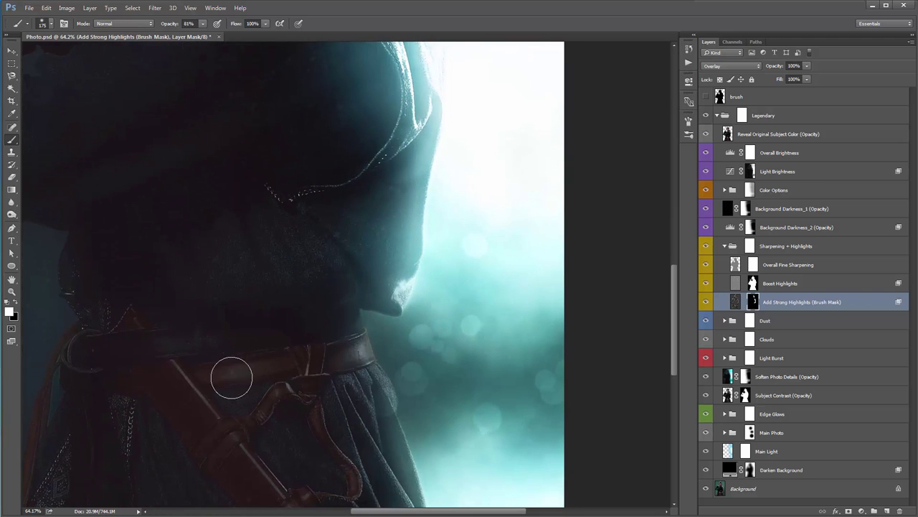
drag(304, 389, 294, 216)
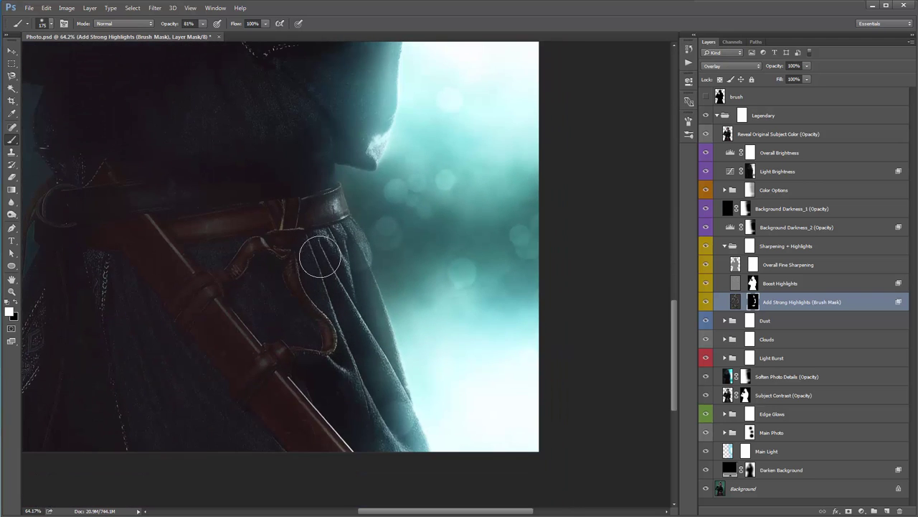
mouse_move(209, 215)
mouse_down()
mouse_move(175, 252)
mouse_move(293, 404)
mouse_move(165, 213)
mouse_up()
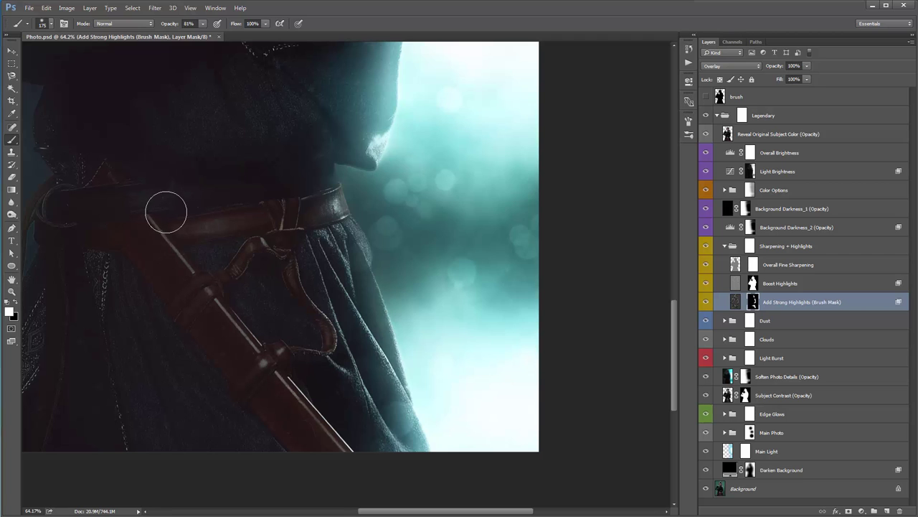
- Paint strong highlights along the cloak's stitching, the shoulder and the far side of the tunic below the belt
drag(329, 157, 320, 234)
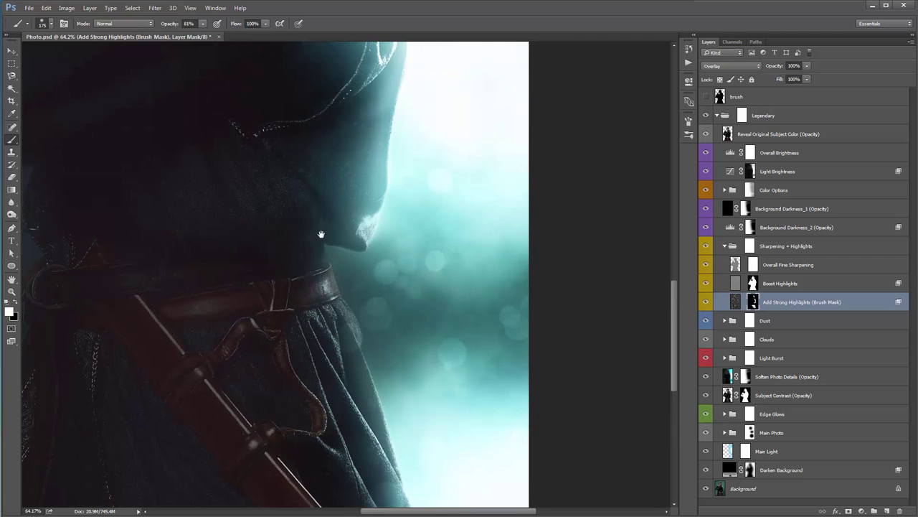
drag(361, 180, 338, 309)
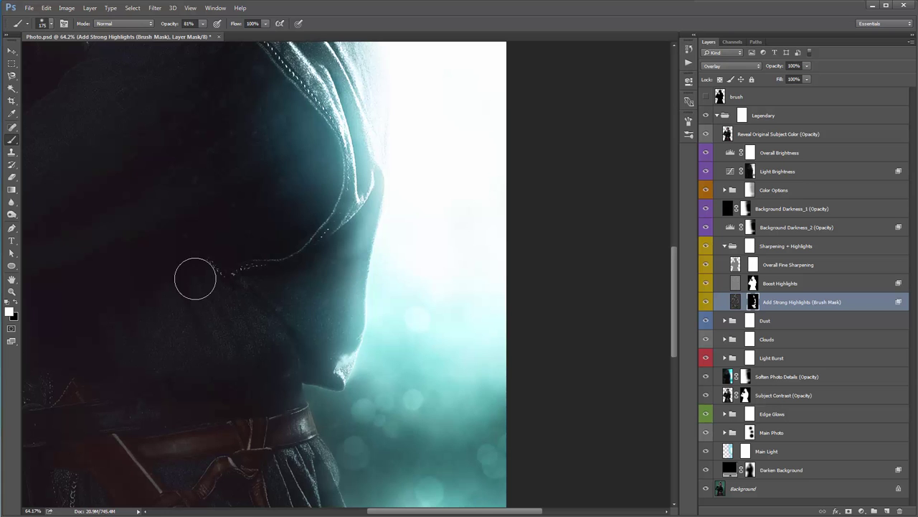
drag(340, 136, 328, 319)
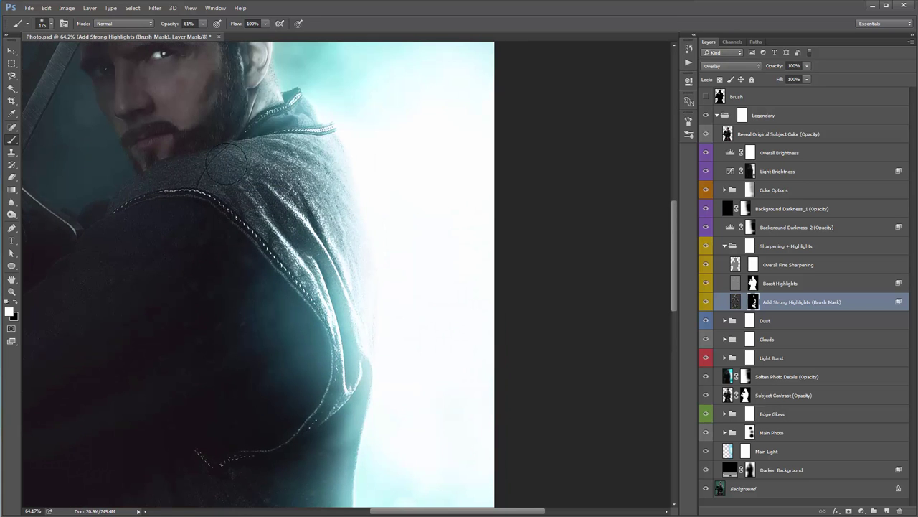
drag(227, 164, 256, 57)
drag(179, 445, 303, 182)
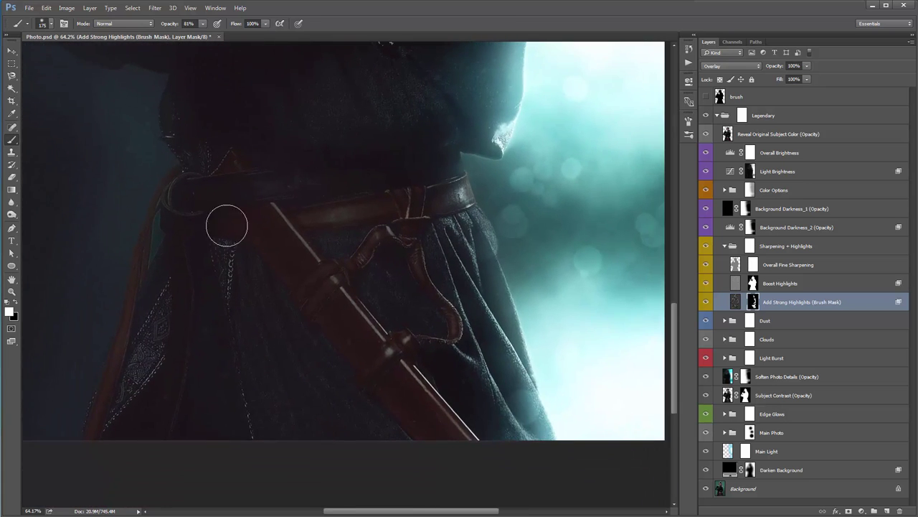
- Strengthen the painted highlights over the subject's hair and beard with the 81% brush
drag(351, 261, 366, 294)
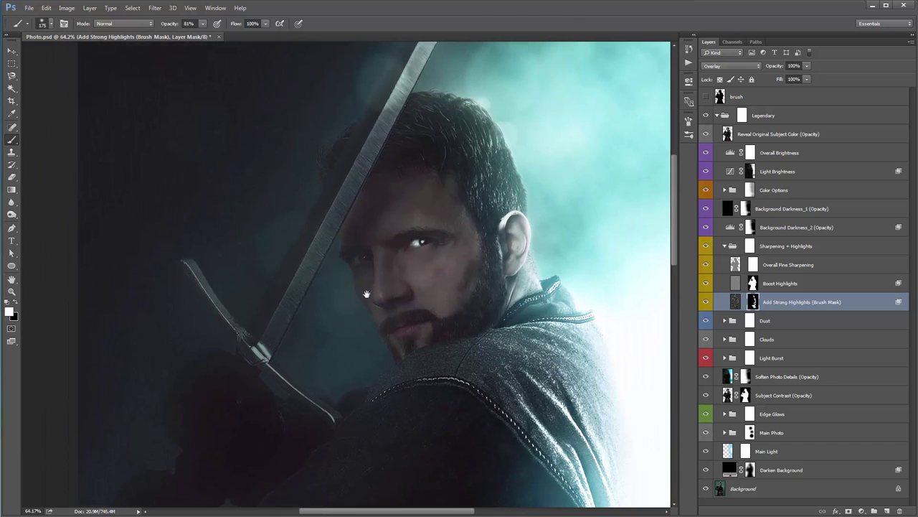
mouse_move(467, 155)
mouse_down()
mouse_move(428, 122)
mouse_move(409, 141)
mouse_move(467, 139)
mouse_move(429, 141)
mouse_move(464, 153)
mouse_up()
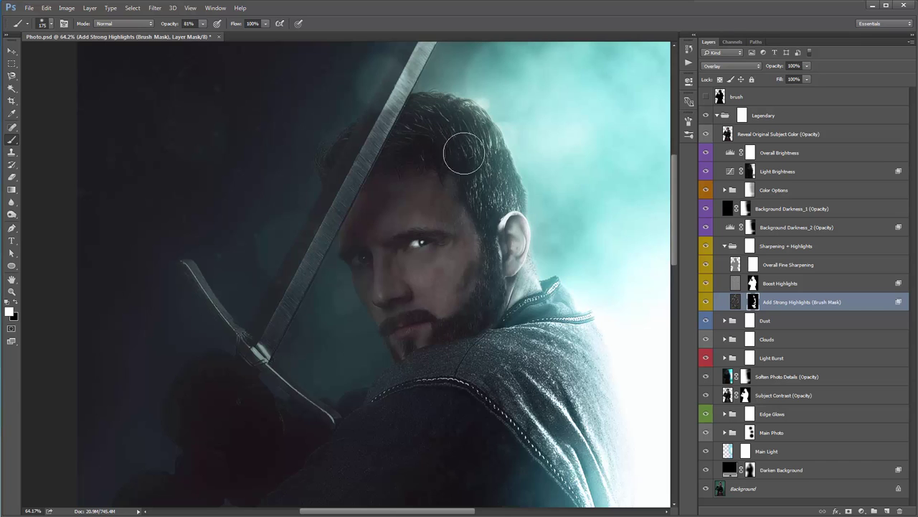
mouse_move(475, 301)
mouse_down()
mouse_move(451, 323)
mouse_move(502, 260)
mouse_move(468, 317)
mouse_move(484, 326)
mouse_up()
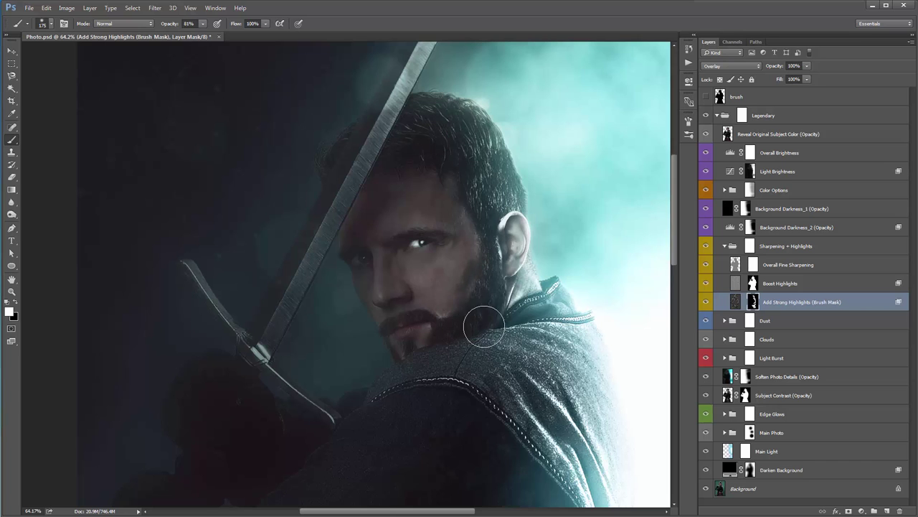
- Reduce the brush size to 90 and 70 and paint strong highlights along the sword blade
mouse_move(460, 104)
mouse_down()
mouse_move(455, 266)
mouse_move(459, 205)
mouse_up()
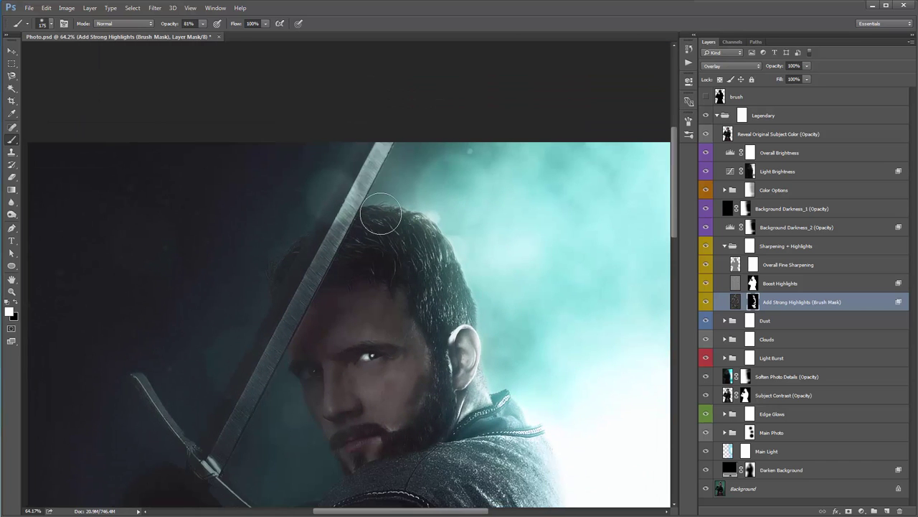
key(bracketleft)
key(bracketleft)
key(bracketleft)
key(bracketleft)
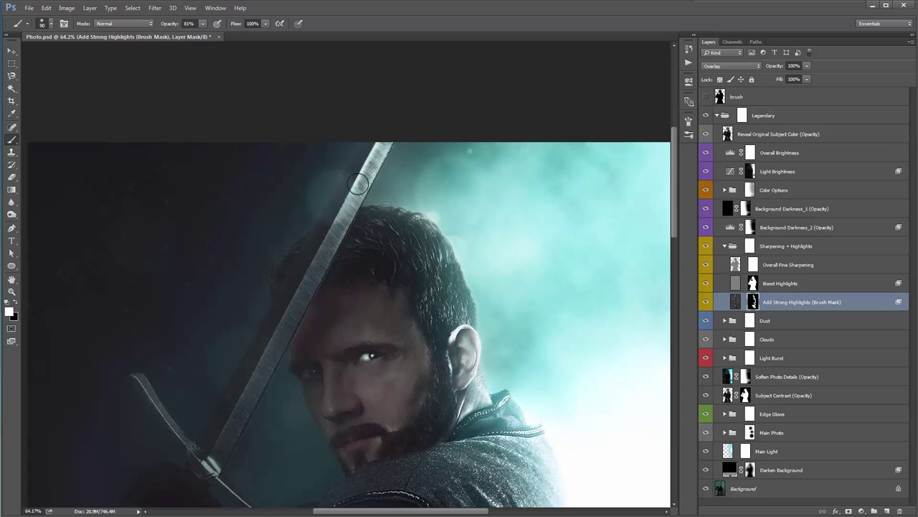
mouse_move(358, 184)
mouse_down()
mouse_move(273, 334)
mouse_move(335, 144)
mouse_up()
key(bracketleft)
key(bracketleft)
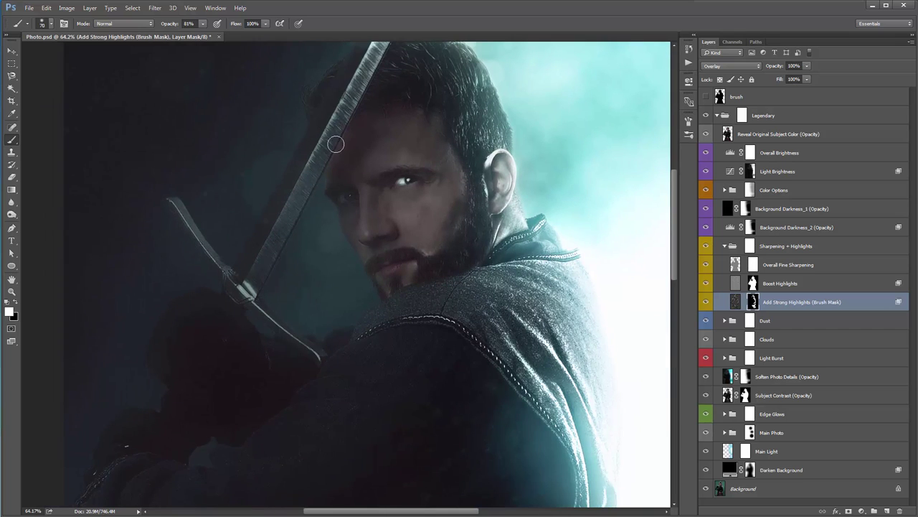
- Paint strong highlights on the center of the sword's guard and, with a size 45 brush, along the crossguard's edge
key(bracketright)
click(244, 291)
key(bracketleft)
key(bracketleft)
key(bracketleft)
key(bracketleft)
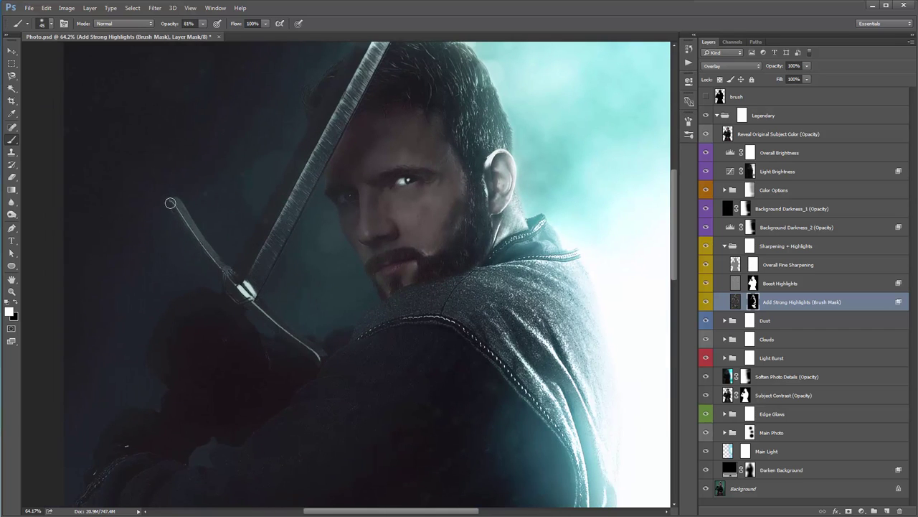
key(bracketleft)
mouse_move(185, 223)
mouse_down()
mouse_move(239, 292)
mouse_move(320, 356)
mouse_up()
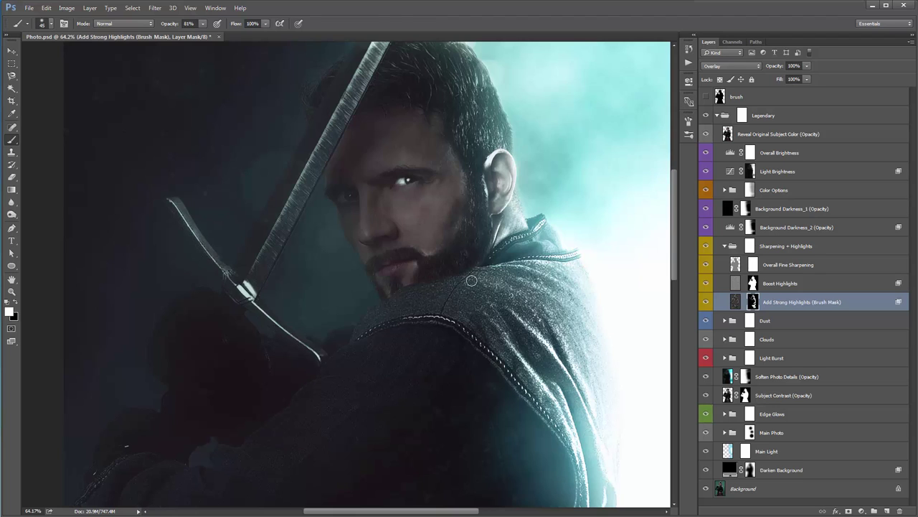
- Fit the whole image in view and compare it with the Add Strong Highlights (Brush Mask) layer hidden and shown
key(v)
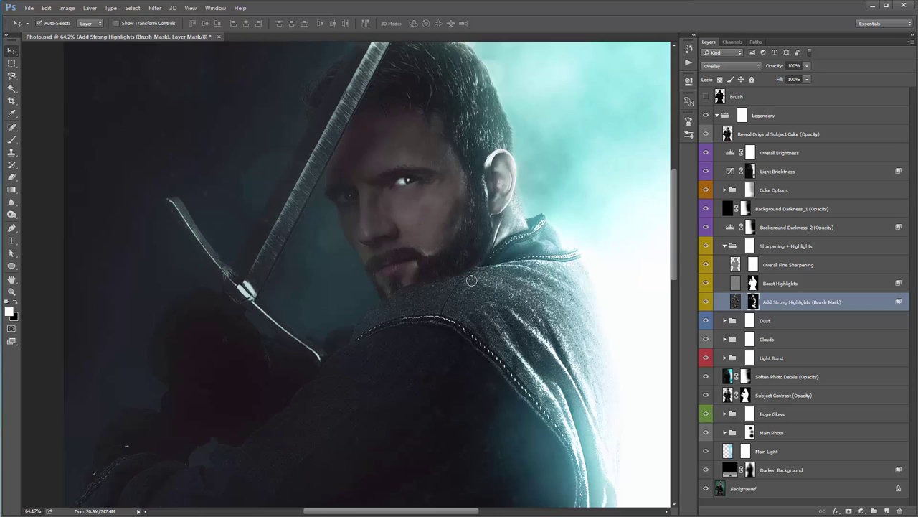
key(ctrl+0)
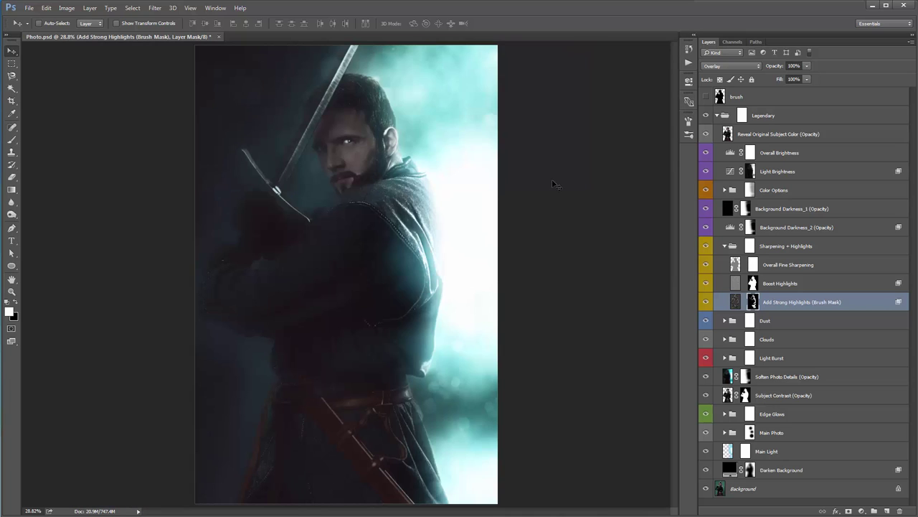
click(705, 302)
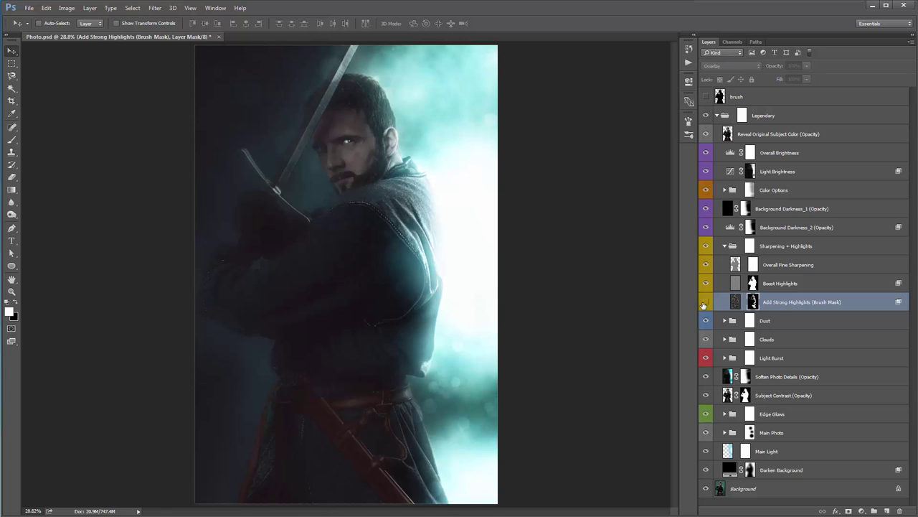
click(705, 302)
click(705, 302)
click(705, 302)
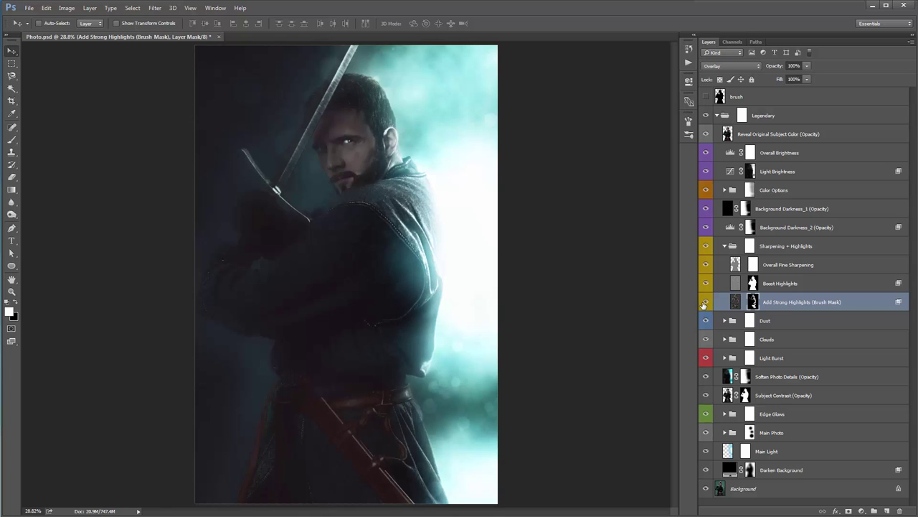
- Compare the image with and without the Add Strong Highlights (Brush Mask) layer
click(705, 302)
click(705, 302)
click(705, 302)
click(705, 303)
click(705, 303)
click(705, 302)
click(706, 302)
click(705, 302)
- Lower the Add Strong Highlights layer's opacity to 65% and collapse the Sharpening + Highlights group
drag(777, 68, 156, 103)
drag(169, 105, 179, 106)
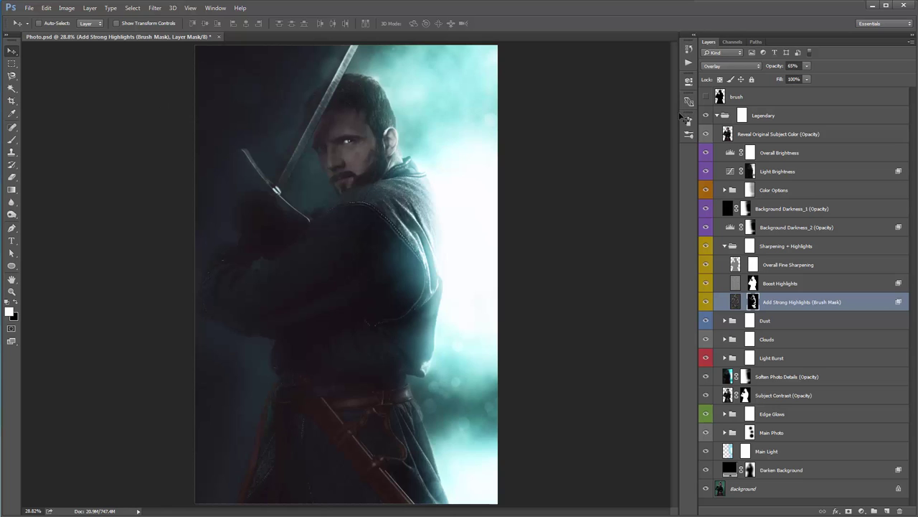
ctrl+click(376, 166)
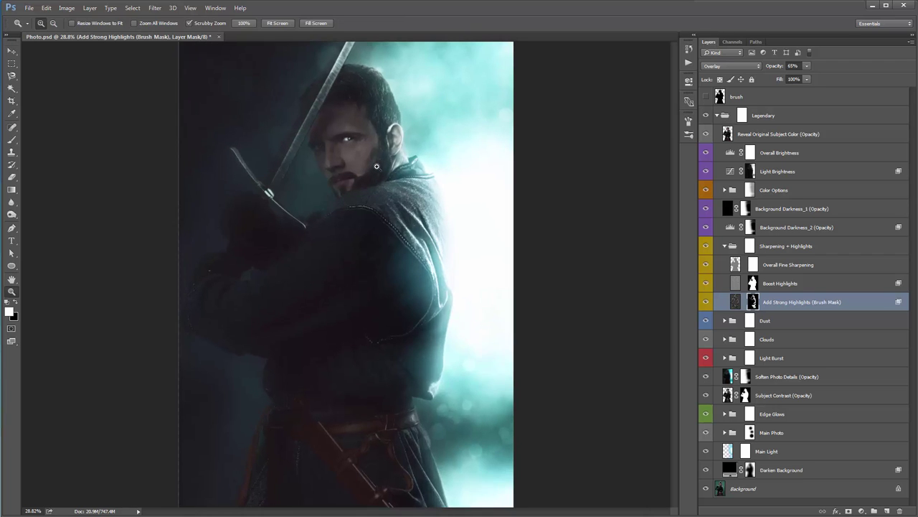
scroll(376, 166, down, 2)
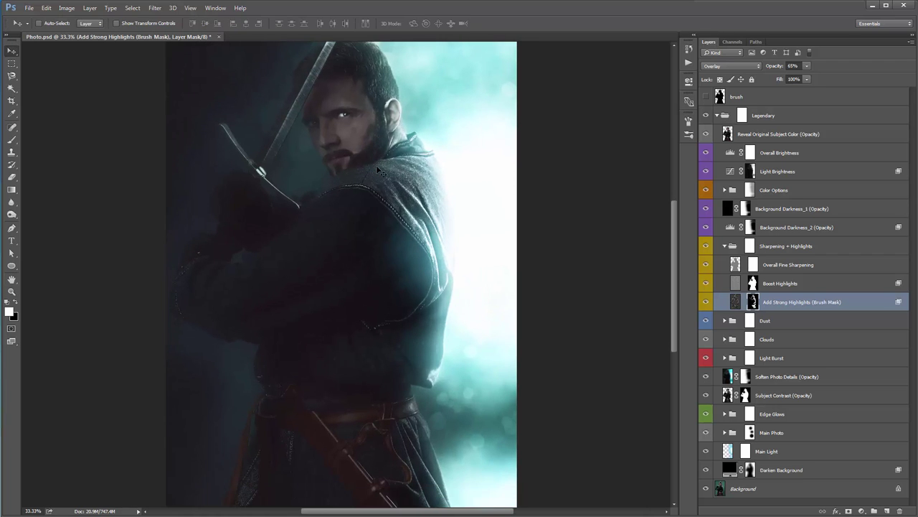
scroll(377, 169, up, 2)
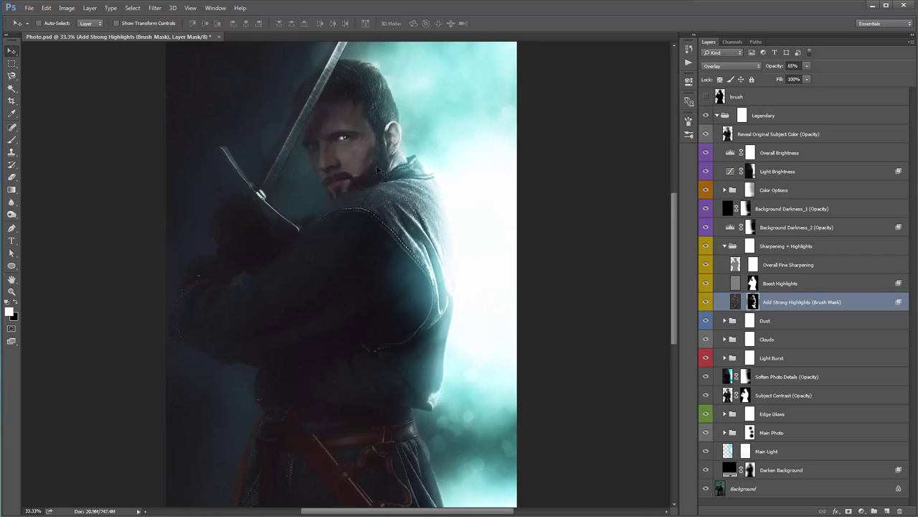
click(724, 246)
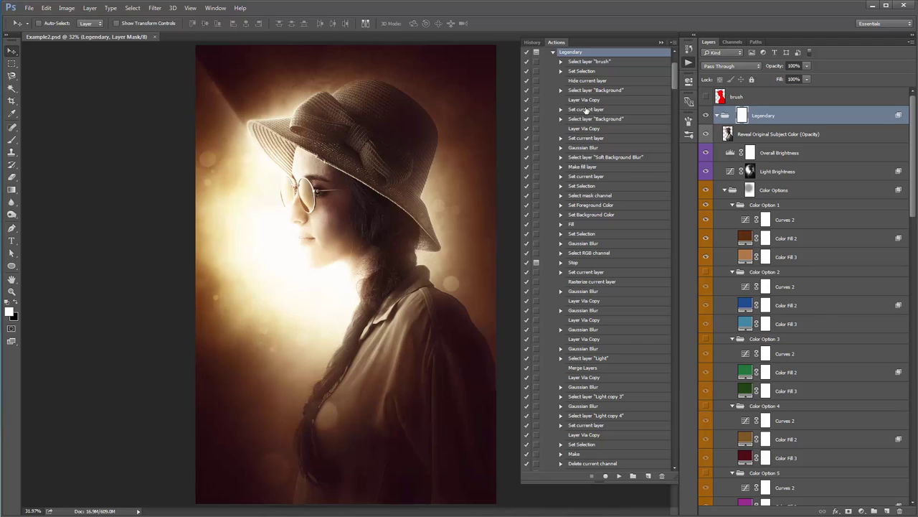
- Collapse and hide the Legendary group in Example2.psd, and check the red subject area on the brush layer
click(661, 42)
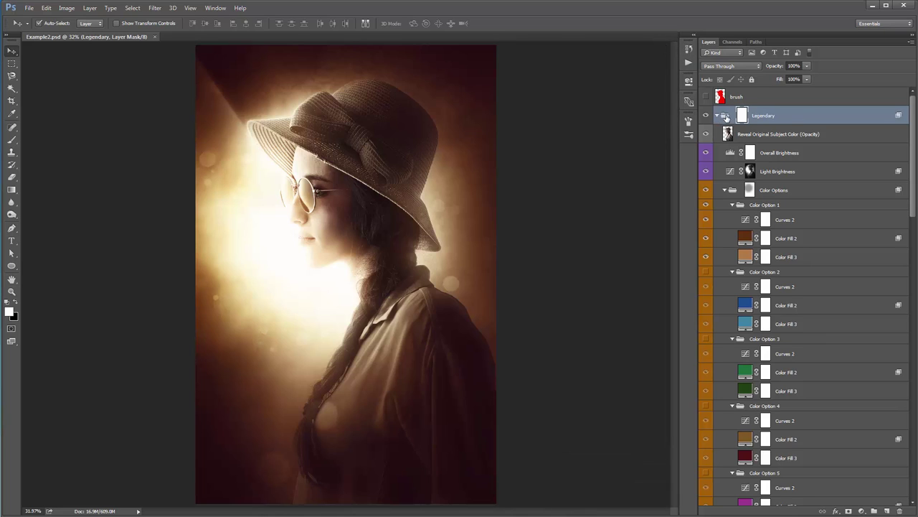
click(720, 116)
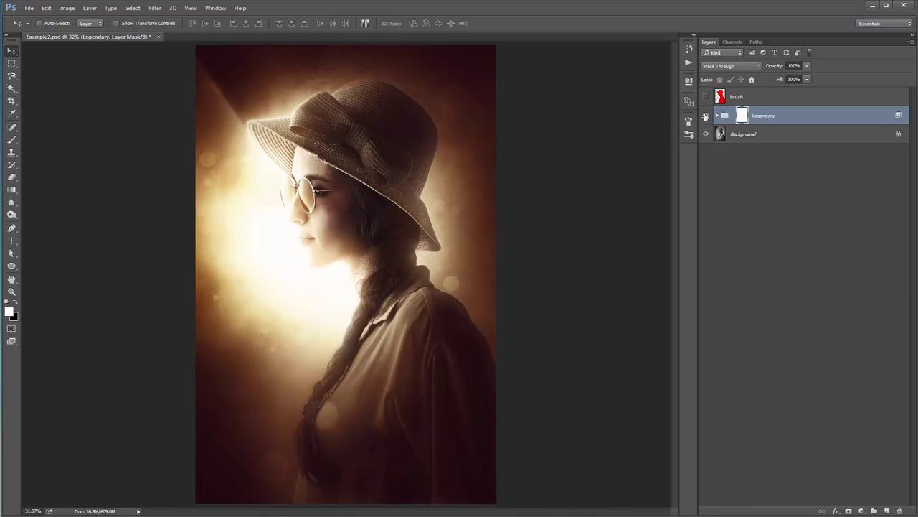
click(706, 115)
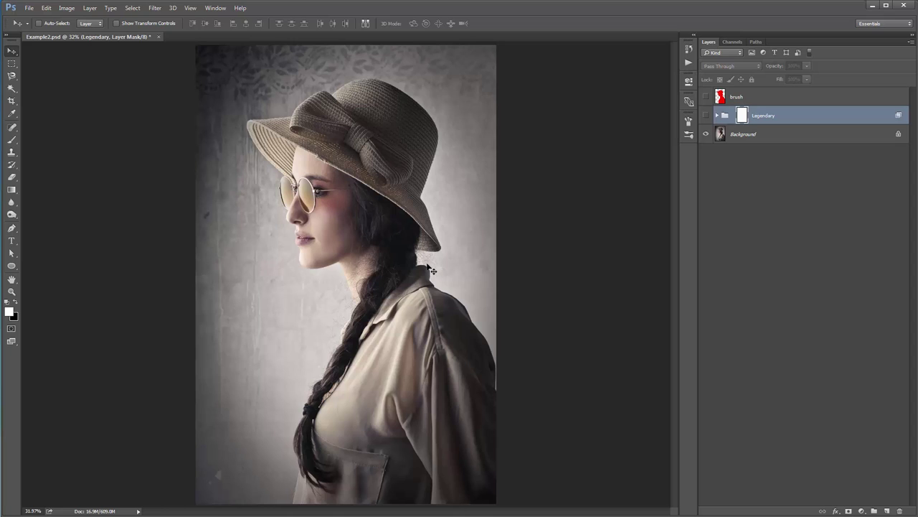
click(706, 96)
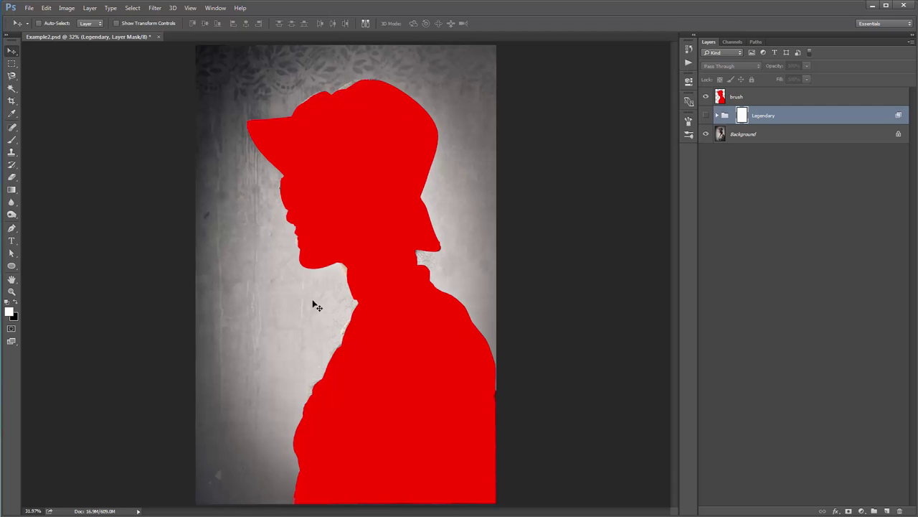
click(706, 96)
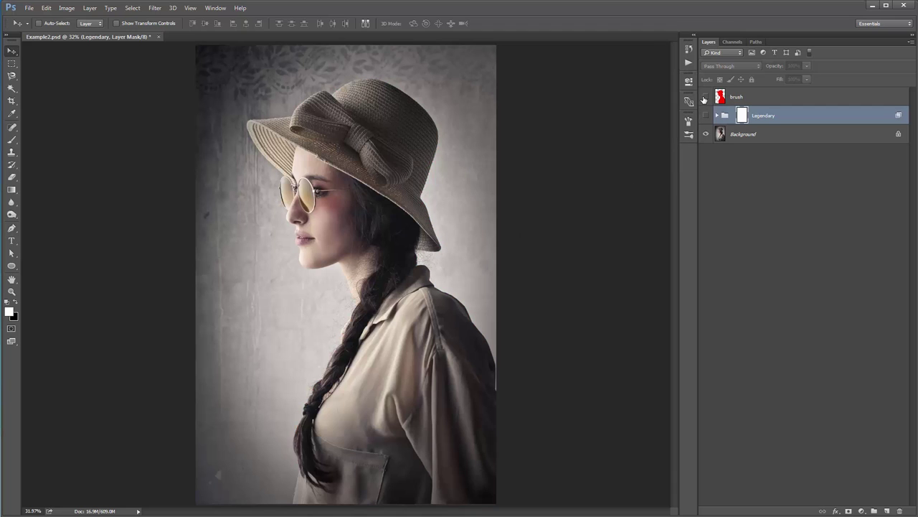
- Draw an orange (#f96d21) circle about 974 px wide above the Background layer and place it over the woman's face
click(760, 133)
key(u)
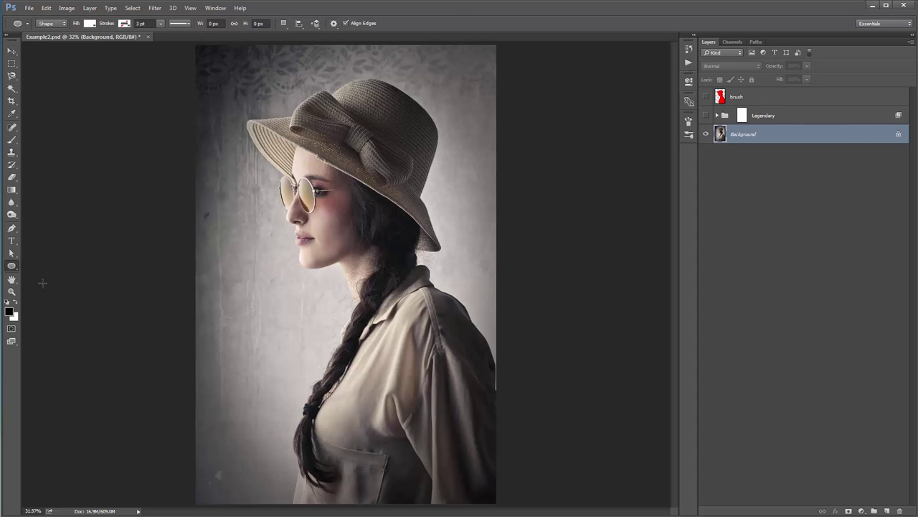
click(11, 313)
drag(579, 218, 581, 213)
click(553, 180)
click(553, 100)
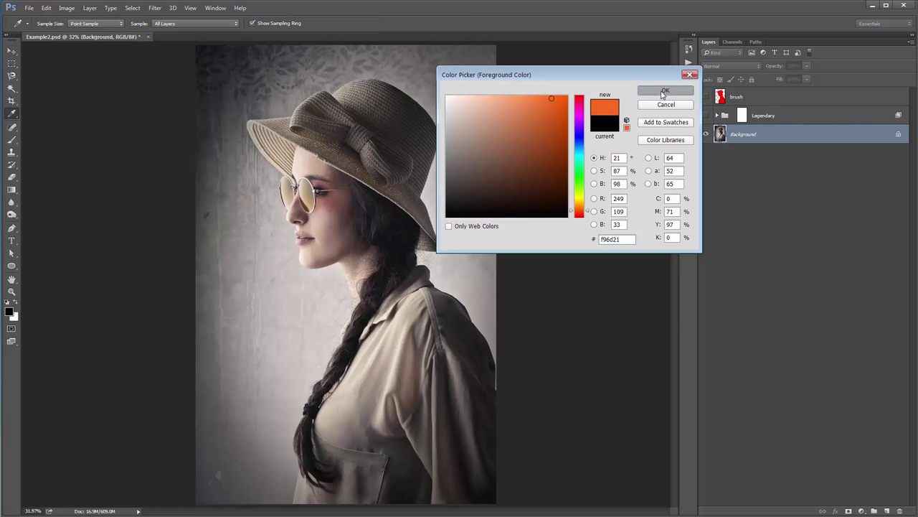
click(665, 90)
drag(305, 230, 378, 302)
key(v)
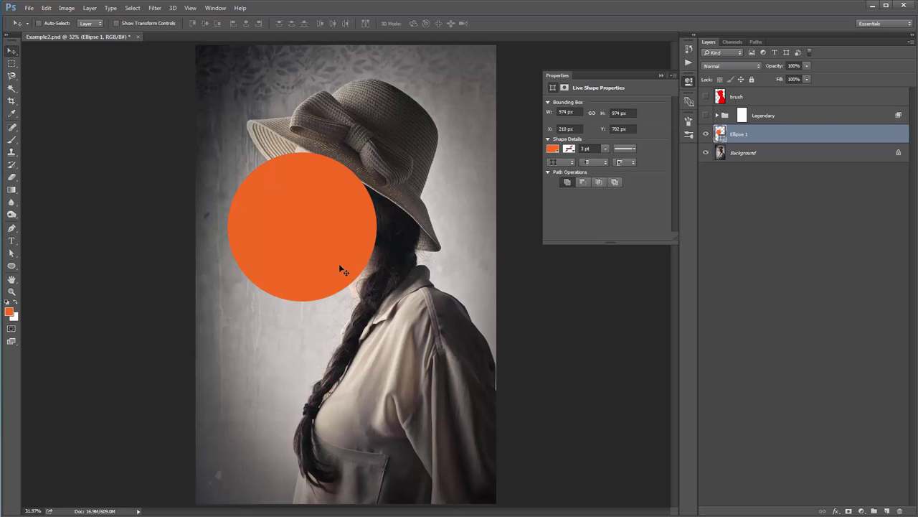
drag(339, 263, 335, 256)
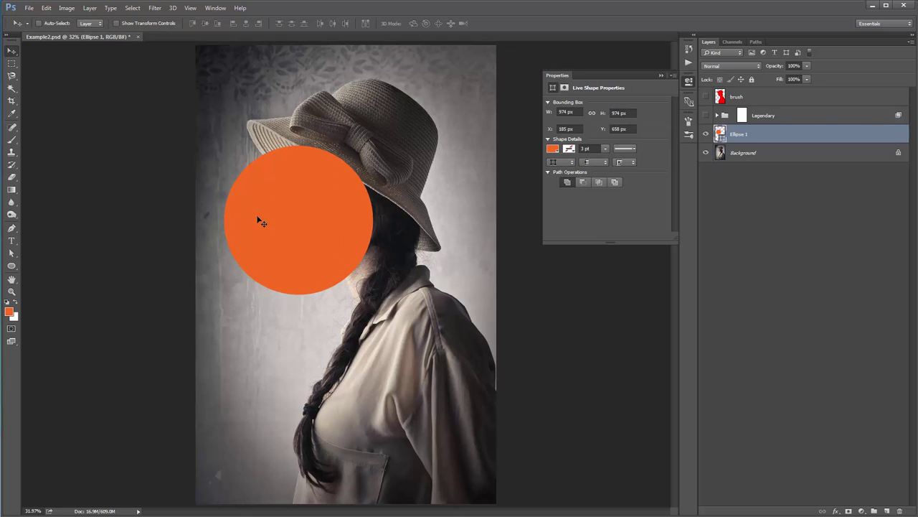
click(661, 75)
- Show the Legendary group and compare the image with and without it over the orange circle
click(706, 116)
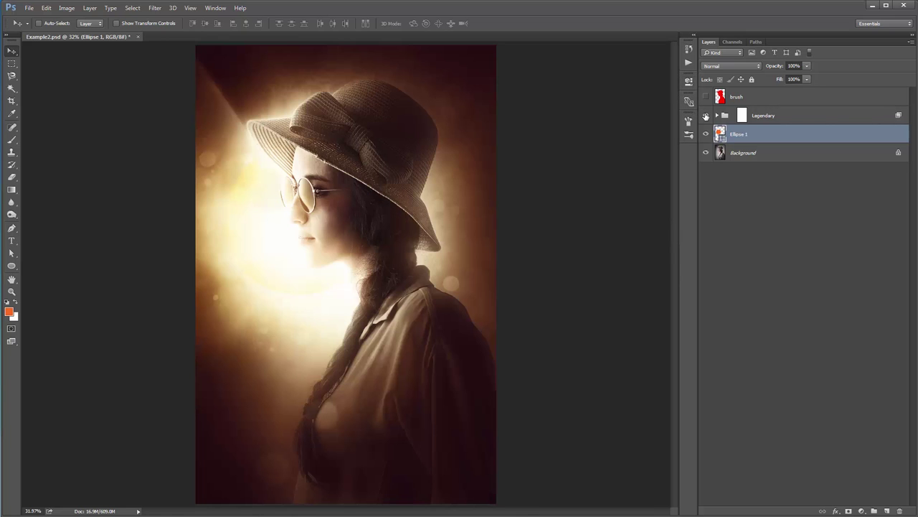
click(706, 116)
click(706, 115)
click(706, 116)
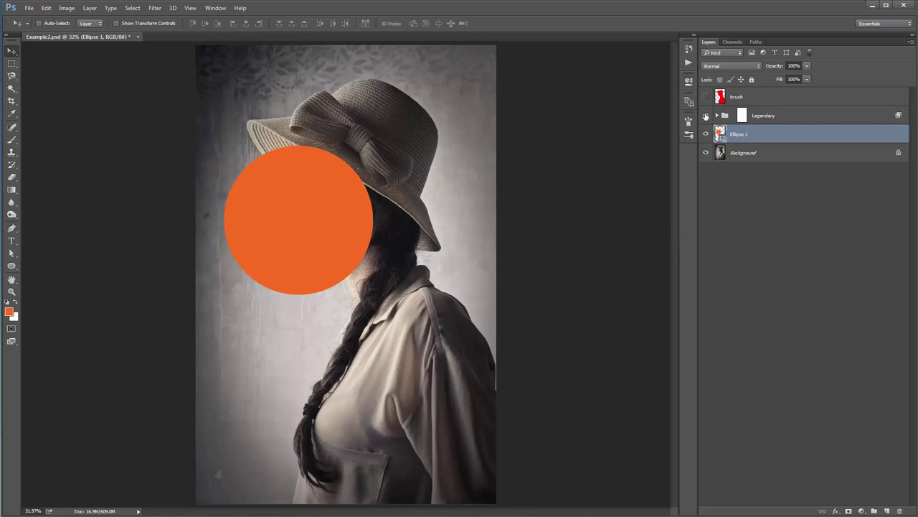
click(706, 116)
click(706, 115)
click(706, 116)
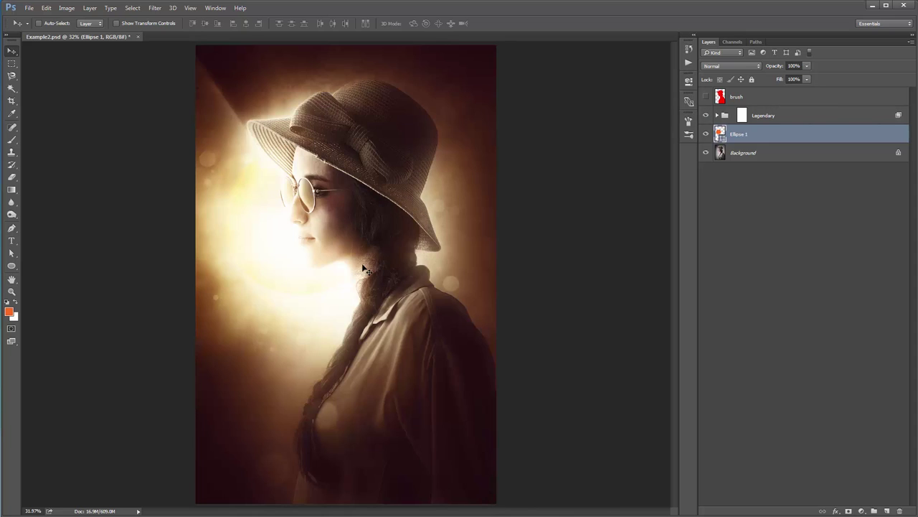
- Hide and delete the orange circle layer beneath the Legendary group
click(707, 134)
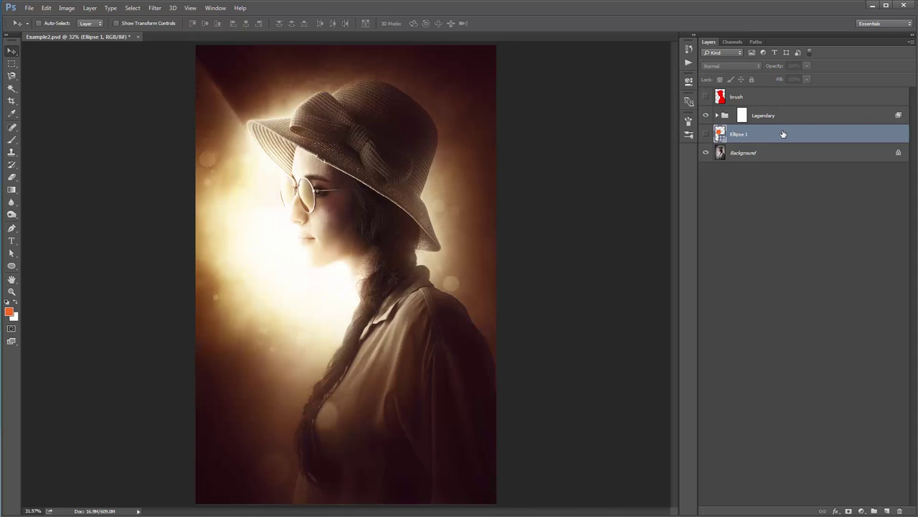
key(Delete)
- Expand the Legendary and Color Options groups and preview Color Option 2 through Color Option 9 one at a time
click(717, 115)
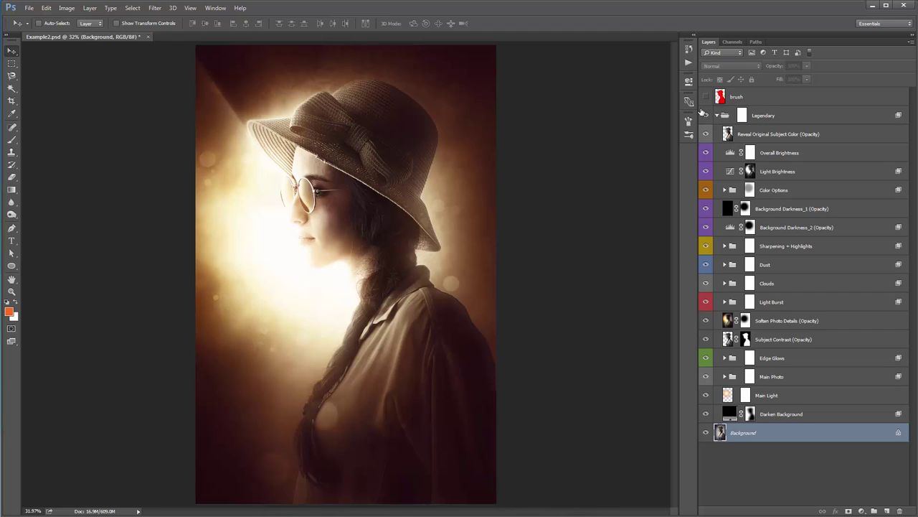
click(801, 192)
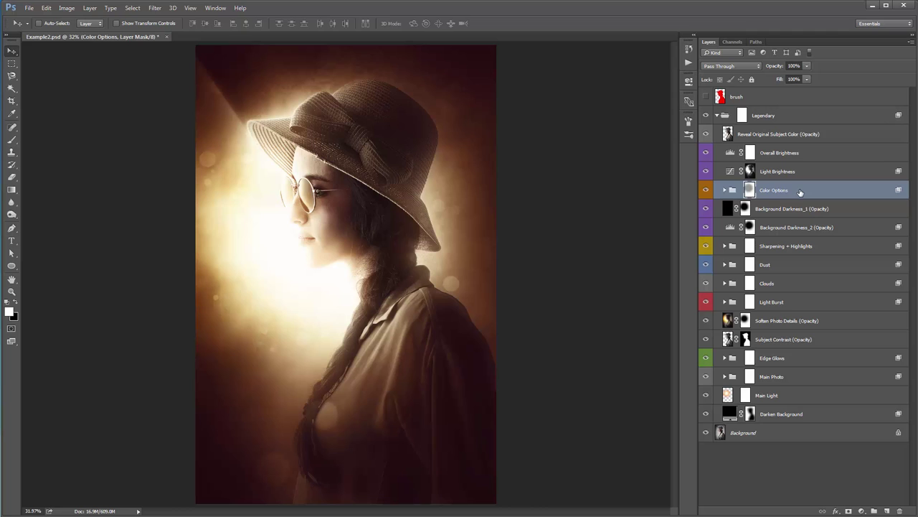
click(725, 190)
click(706, 216)
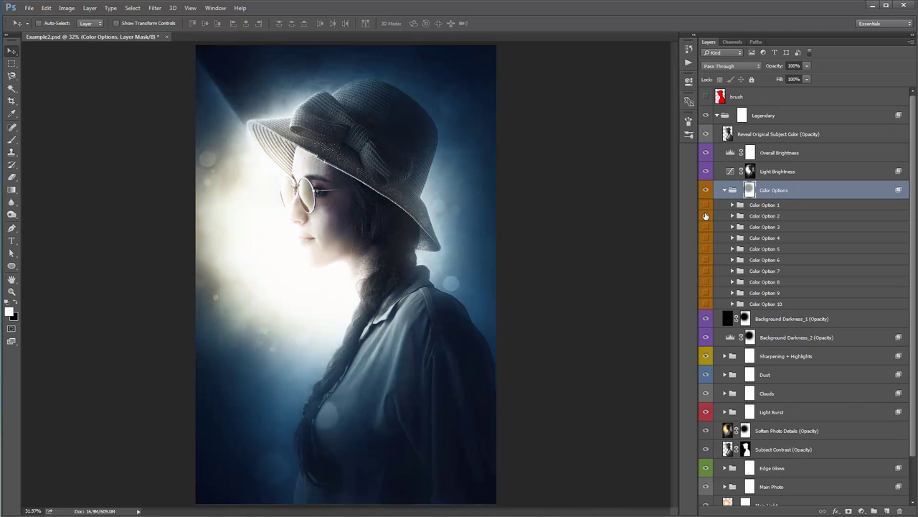
click(706, 216)
click(706, 226)
click(706, 226)
click(705, 237)
click(706, 238)
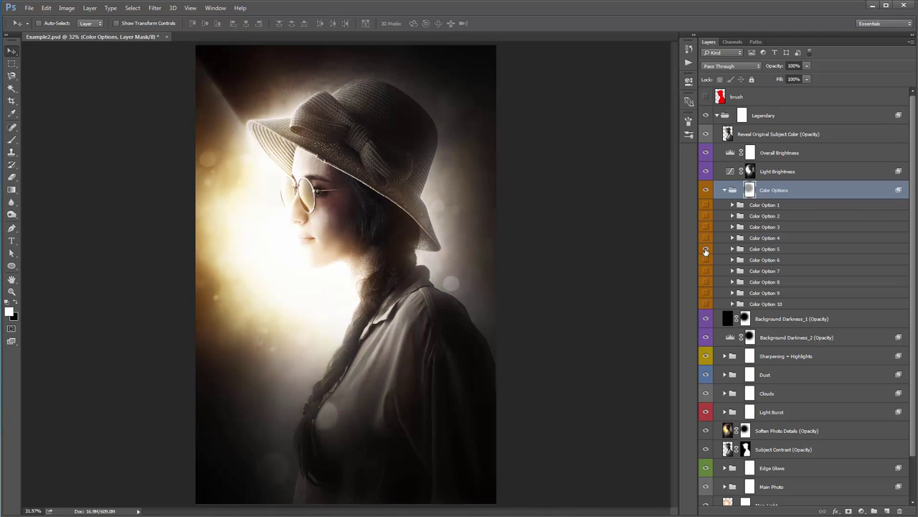
click(706, 249)
click(706, 249)
click(706, 260)
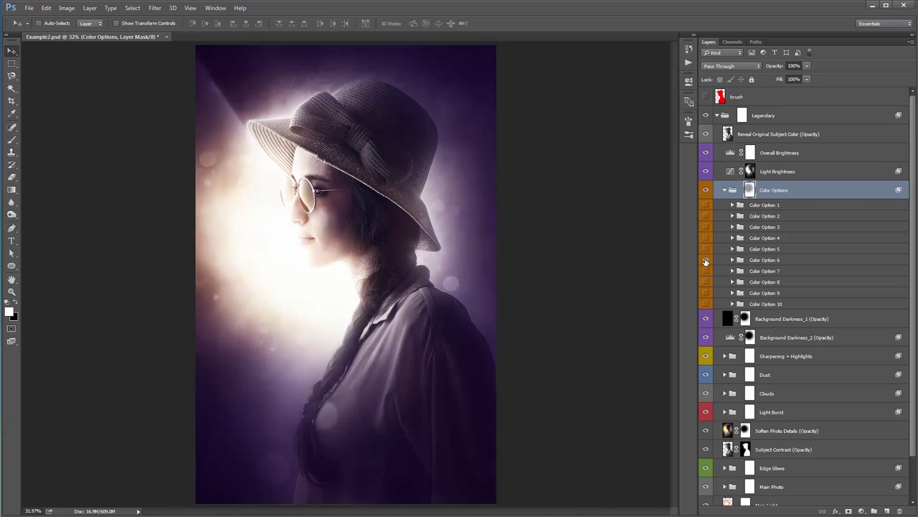
click(706, 260)
click(706, 271)
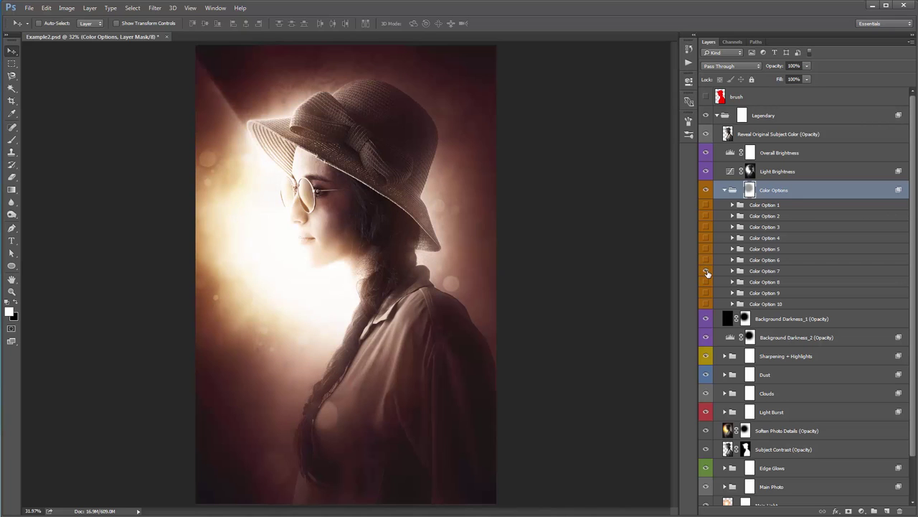
click(706, 271)
click(706, 282)
click(706, 282)
click(706, 293)
click(706, 293)
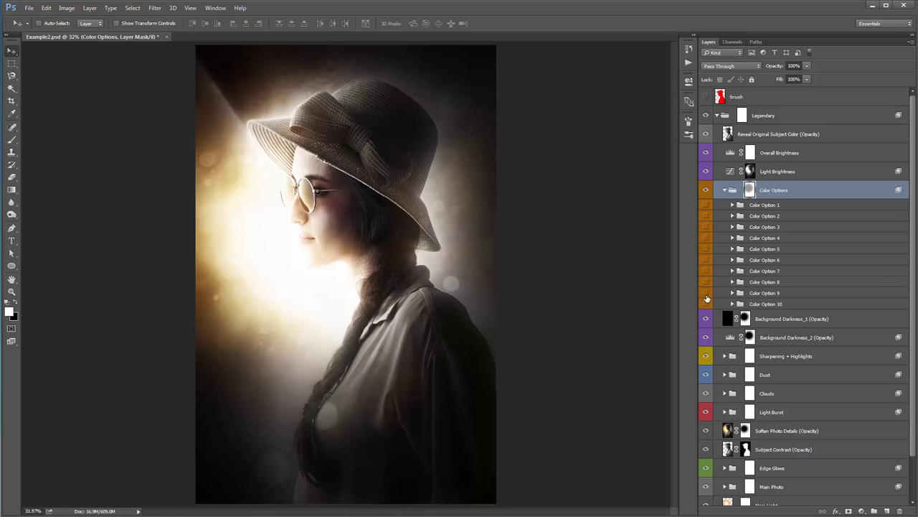
- Combine Color Option 10 and Color Option 1, each at 50% opacity, and collapse the Color Options group
click(706, 304)
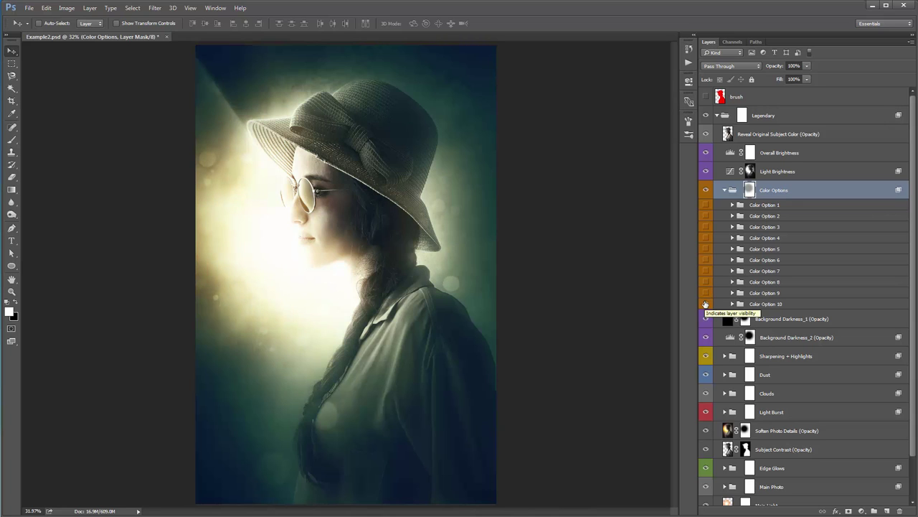
click(777, 304)
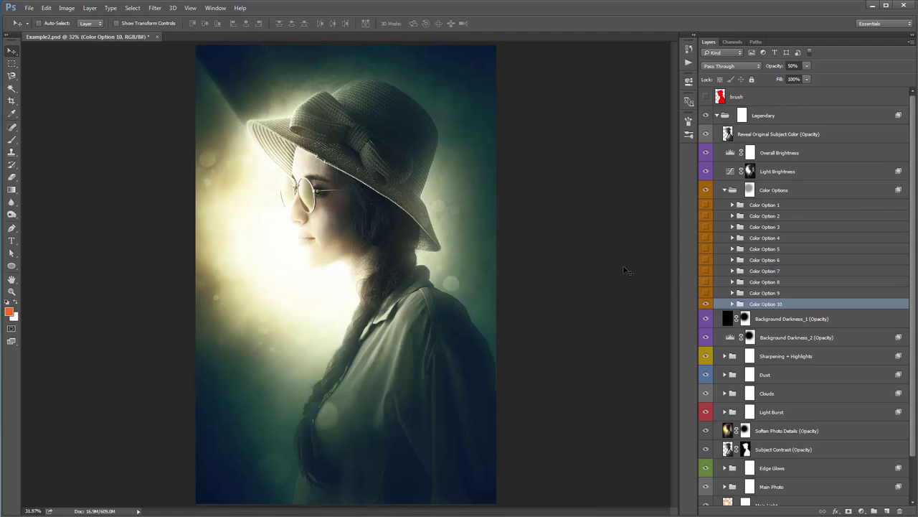
click(706, 206)
click(773, 206)
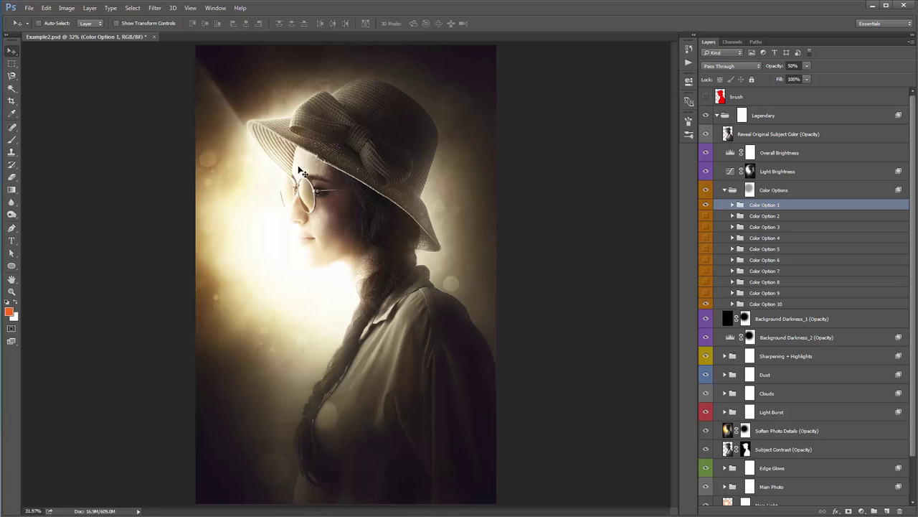
click(724, 191)
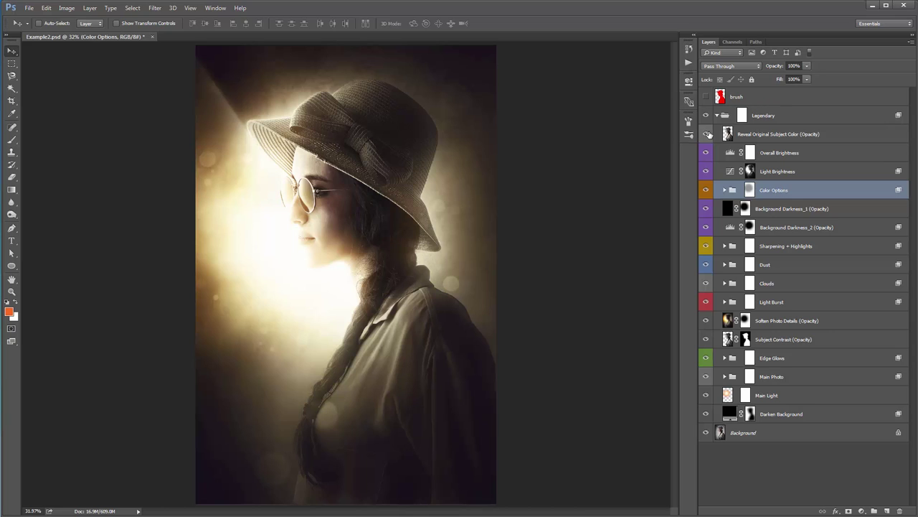
- Try 55% opacity on the Reveal Original Subject Color layer and settle on 15%
click(770, 135)
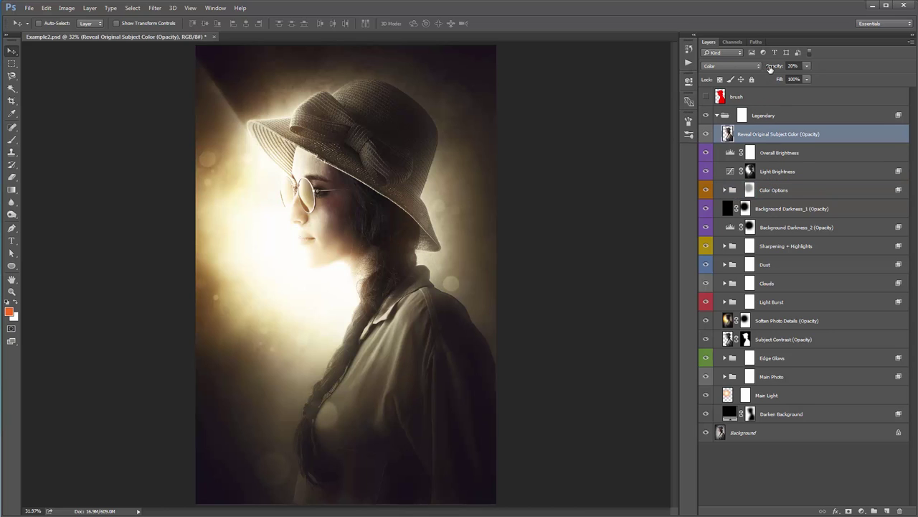
click(770, 67)
text(55)
key(Return)
text(15)
key(Return)
key(Return)
- Lower the middle point of the Light Brightness layer's RGB curve slightly to soften the light
click(792, 154)
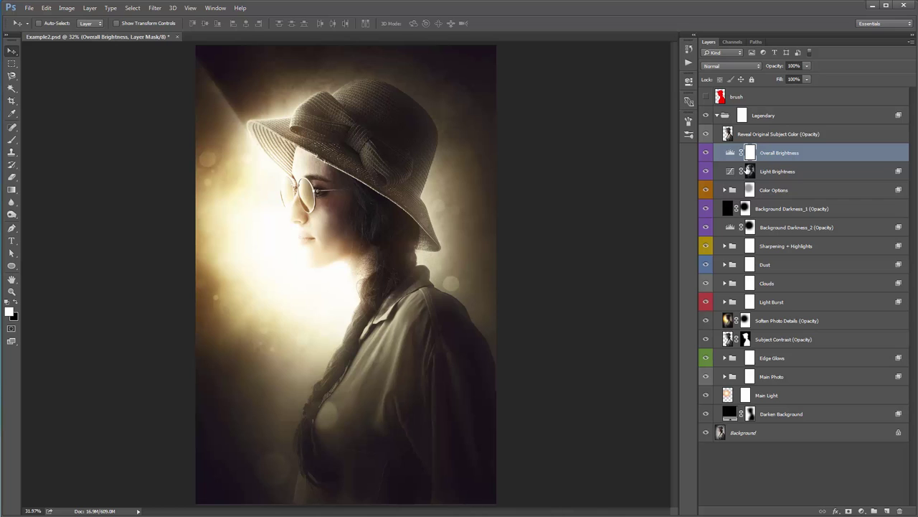
double_click(729, 175)
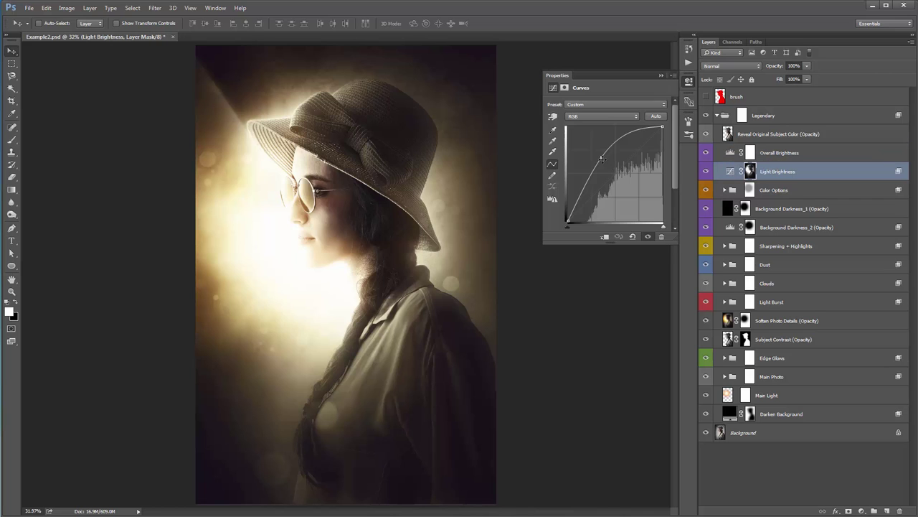
drag(601, 158, 604, 163)
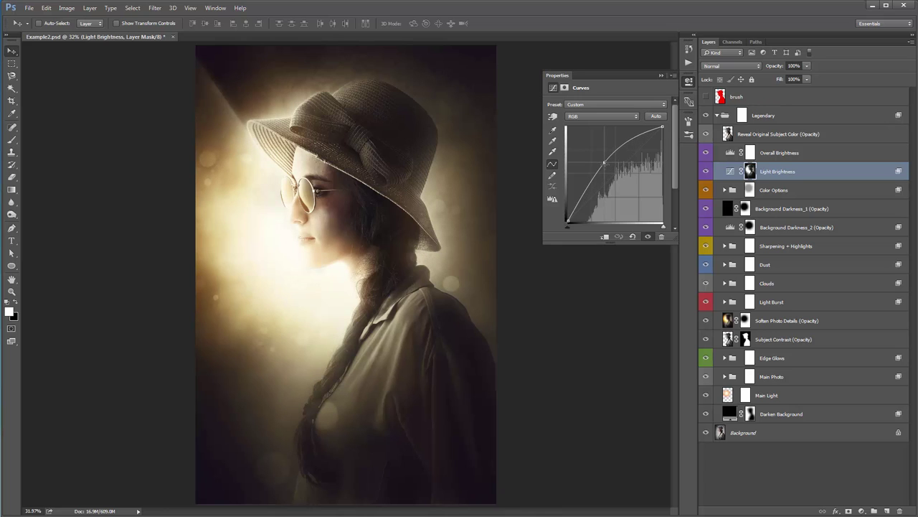
click(661, 75)
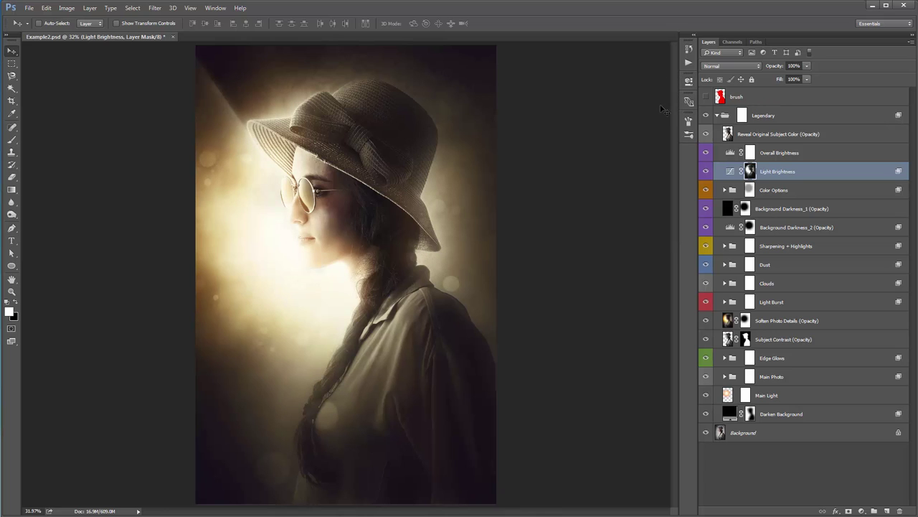
- Try the Screen blend mode on the Clouds group and revert it to Pass Through
click(777, 283)
click(729, 66)
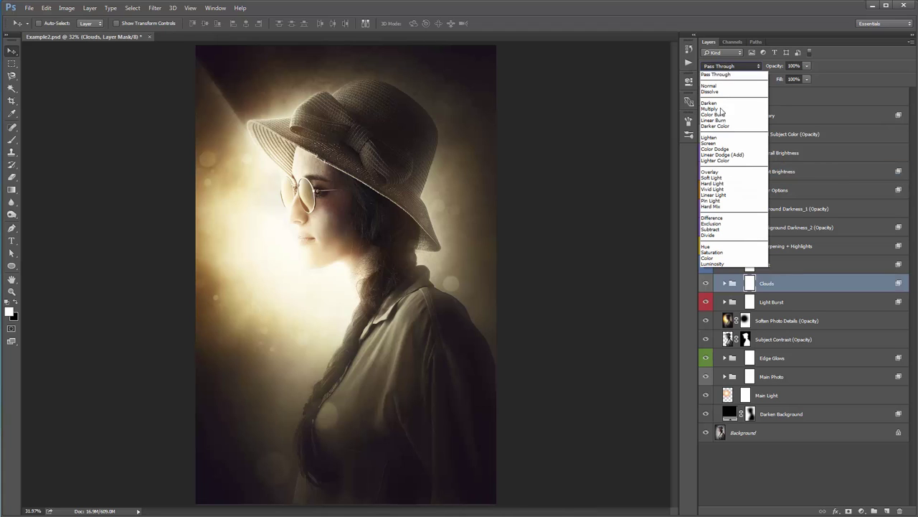
click(718, 144)
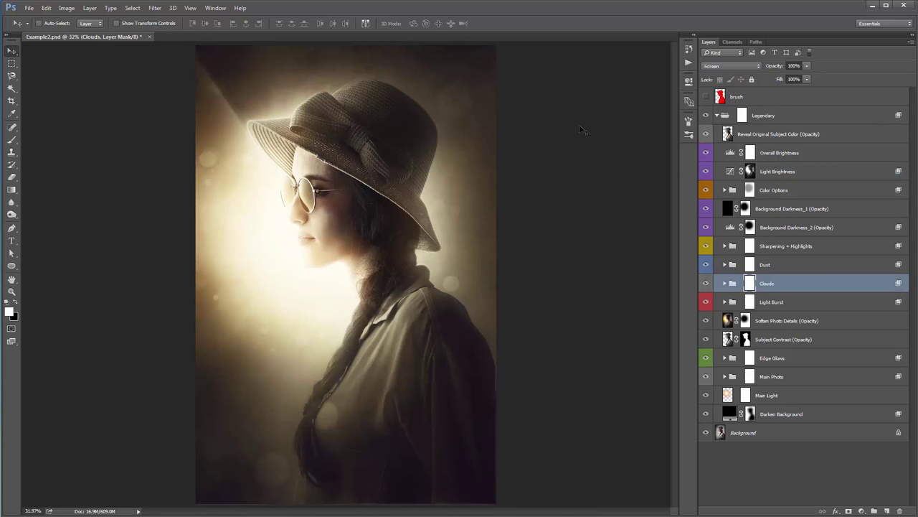
key(ctrl+z)
key(ctrl+z)
key(ctrl+z)
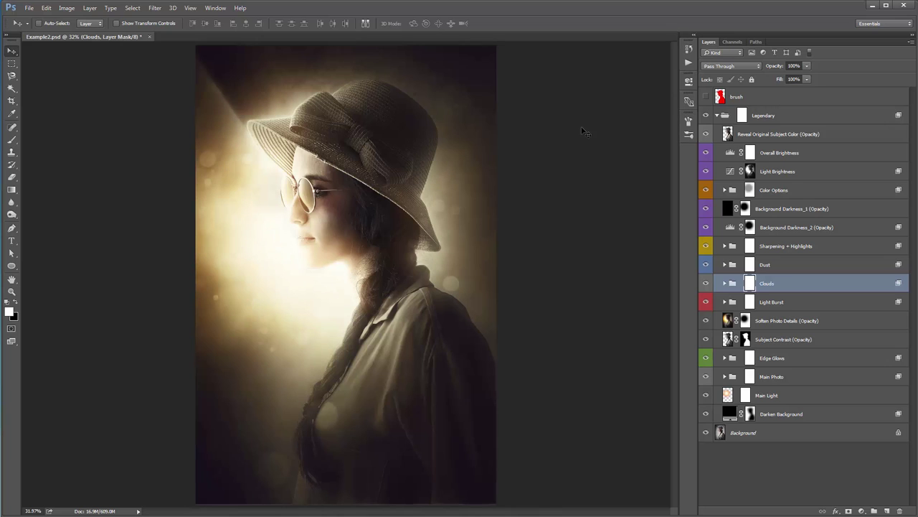
- Raise the middle point of the Light Brightness layer's RGB curve slightly to strengthen the light
double_click(728, 172)
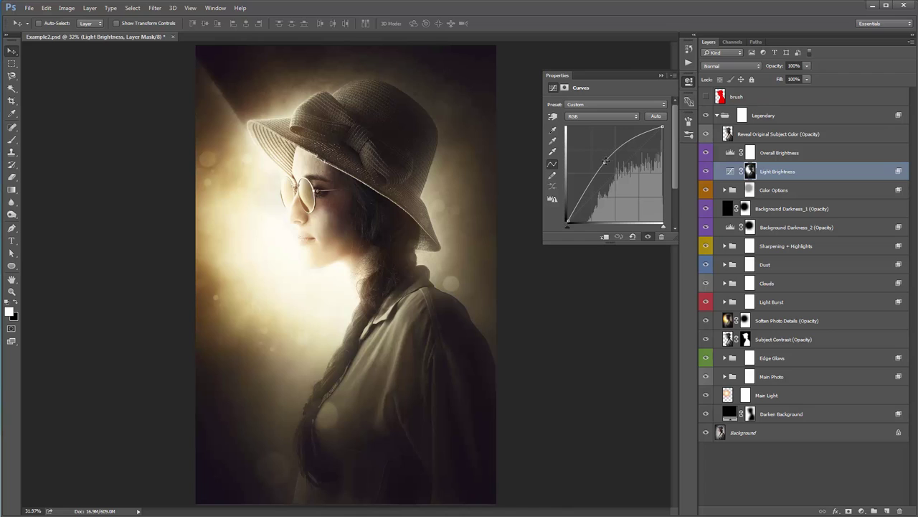
drag(606, 161, 604, 159)
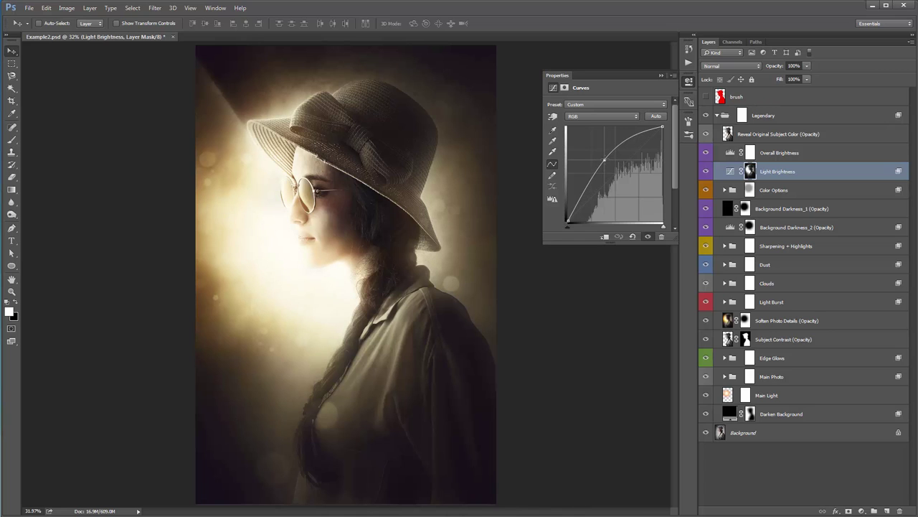
click(658, 74)
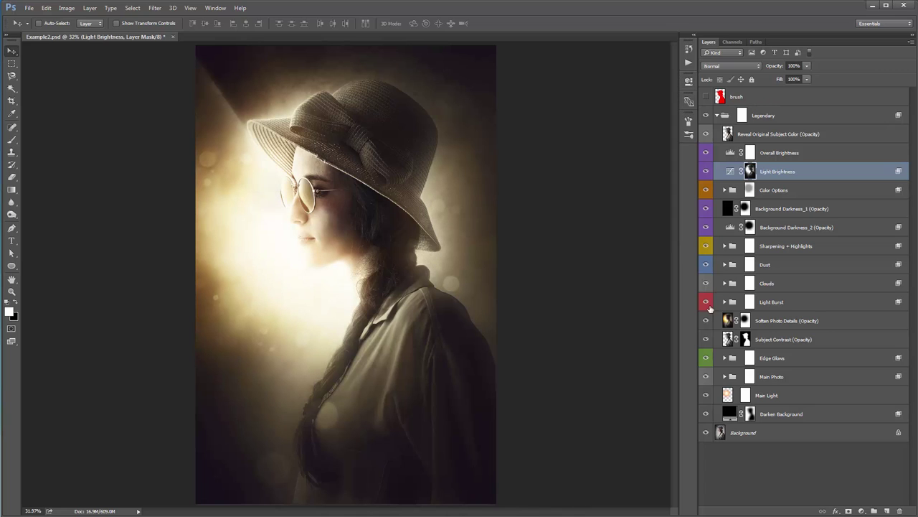
- Toggle the Edge Glows group's visibility repeatedly to compare the subject with and without the glow, leaving it shown
click(705, 358)
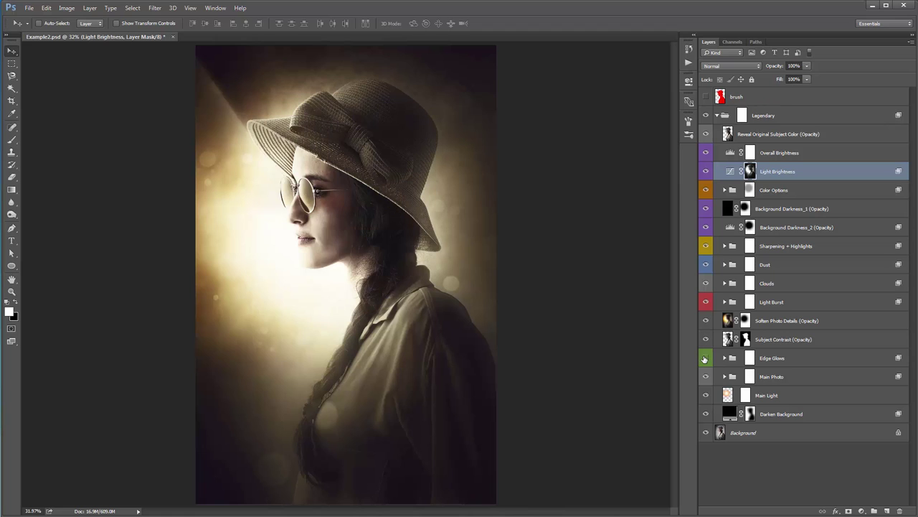
click(705, 358)
click(704, 358)
click(704, 358)
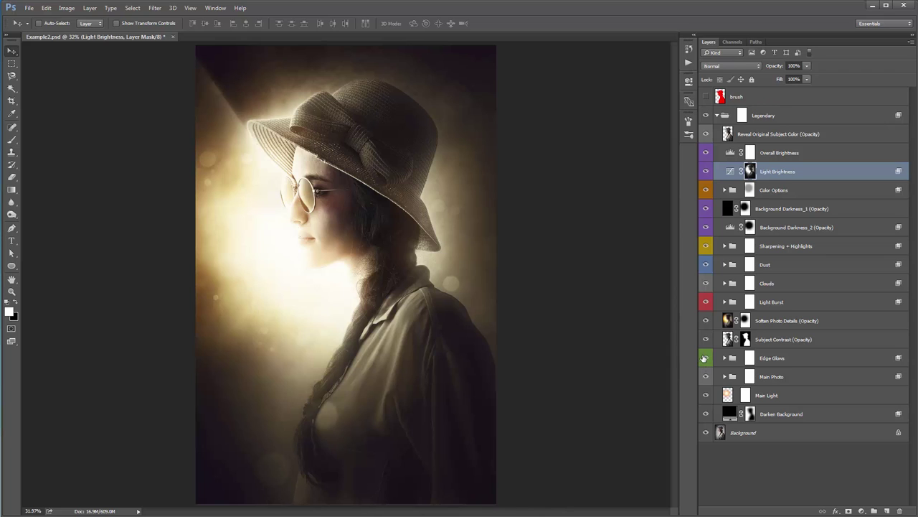
click(705, 357)
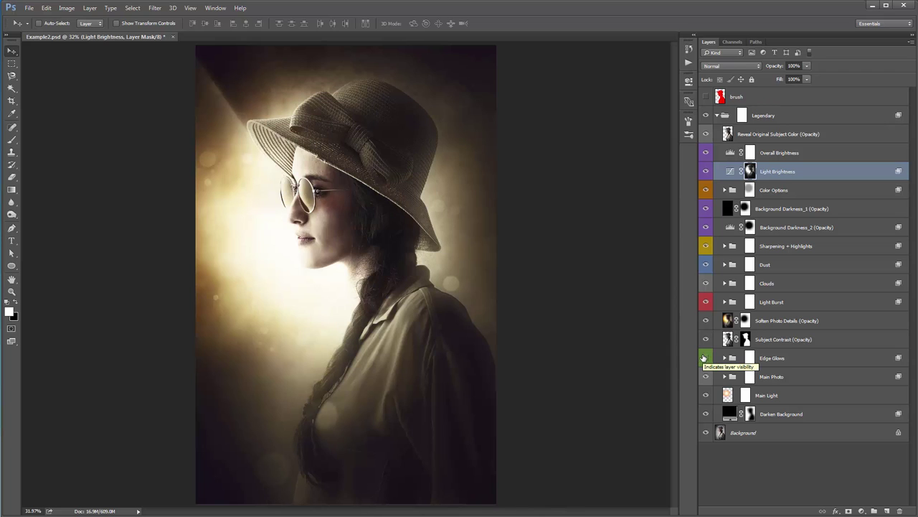
click(704, 357)
click(704, 357)
click(704, 357)
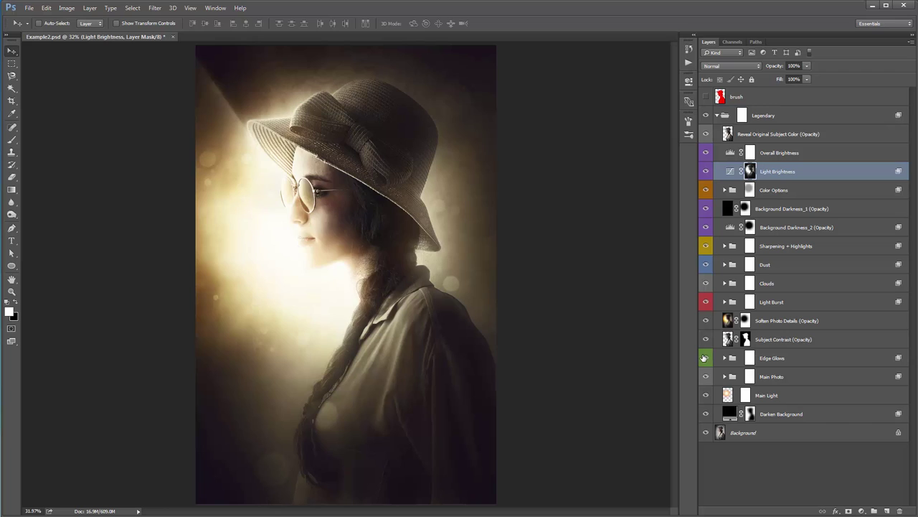
click(705, 358)
click(705, 357)
- Paint black on the Edge Glows group mask over the face and lips with a soft 700 px brush at 20% opacity
click(750, 361)
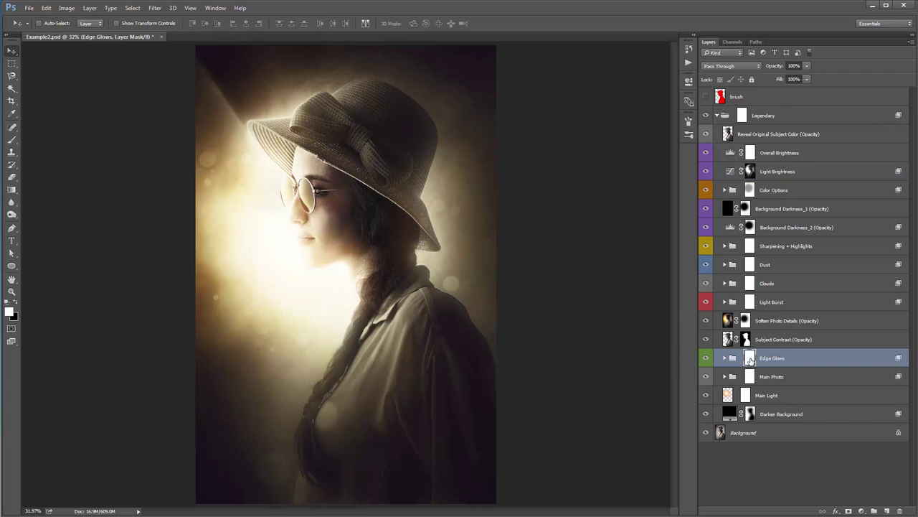
key(b)
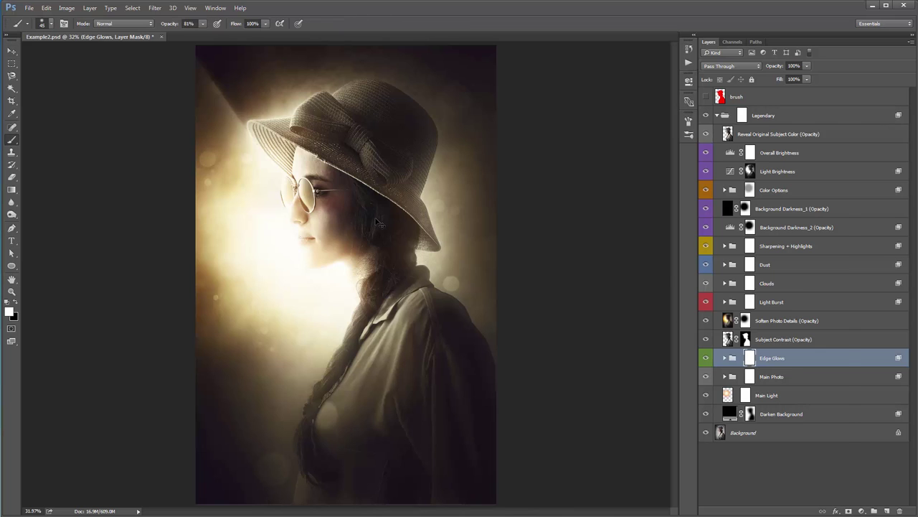
right_click(380, 221)
double_click(407, 310)
click(16, 302)
key(bracketright)
key(bracketright)
key(bracketright)
key(bracketright)
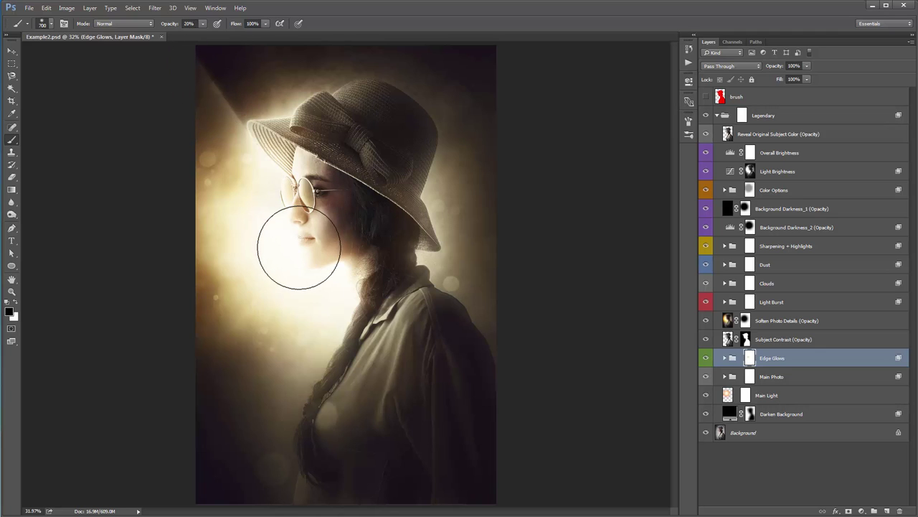
key(v)
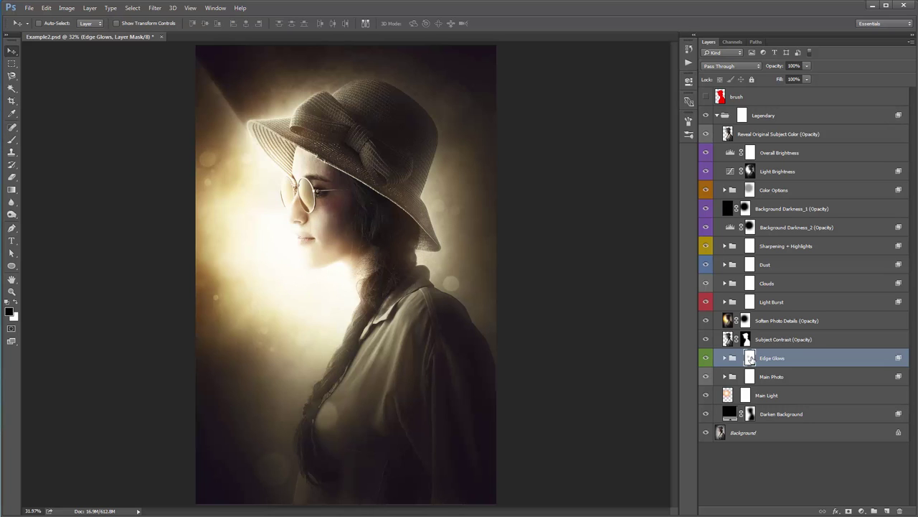
- Inspect the painted Edge Glows mask on its own and compare the photo with the group hidden and shown
alt+click(750, 359)
alt+click(750, 359)
click(707, 359)
click(707, 358)
click(707, 359)
click(708, 359)
- Hide the Light Burst group
click(790, 303)
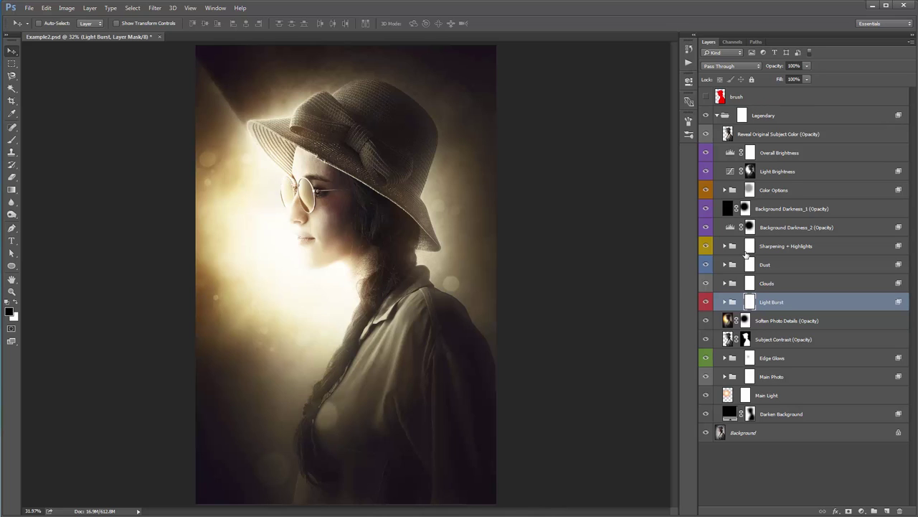
click(706, 302)
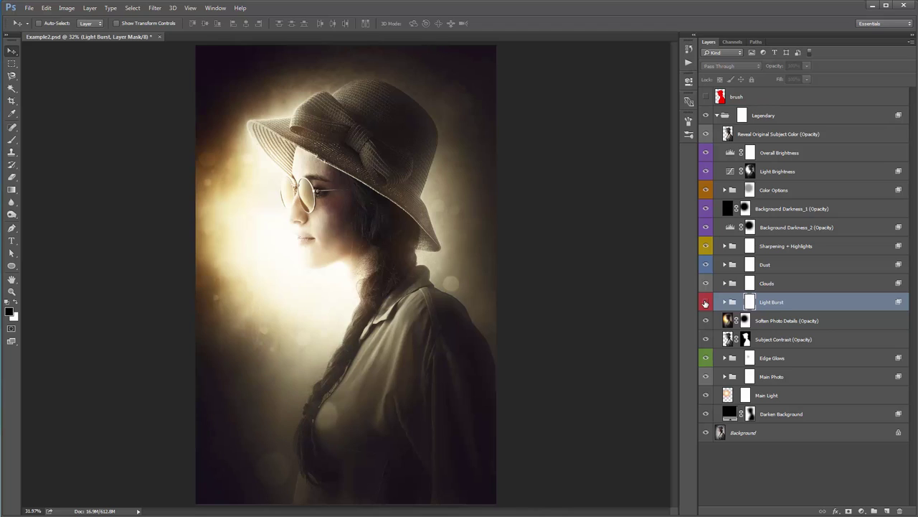
- Try the Background Darkness_1 layer at 100% opacity and settle on a lower opacity for a softer vignette
click(789, 208)
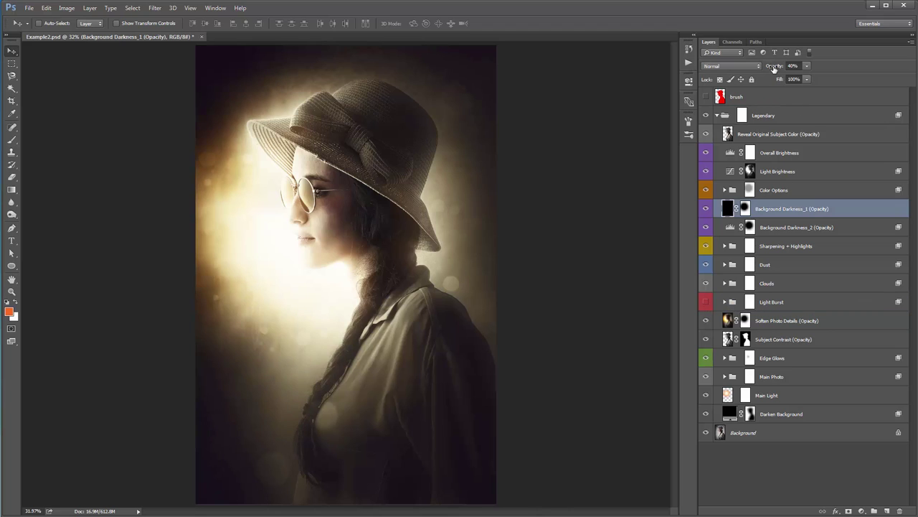
drag(774, 68, 730, 79)
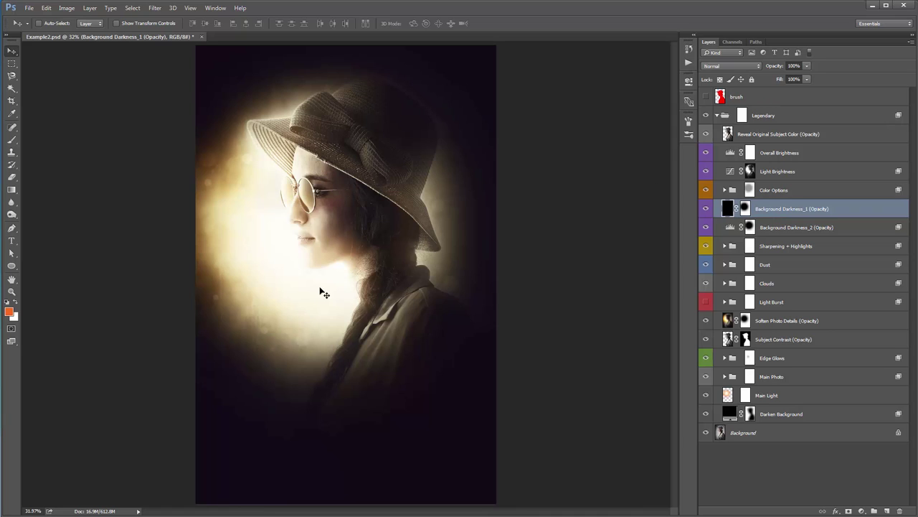
click(792, 65)
key(shift+Down)
key(shift+Down)
key(shift+Down)
key(shift+Down)
key(shift+Down)
key(shift+Down)
key(shift+Up)
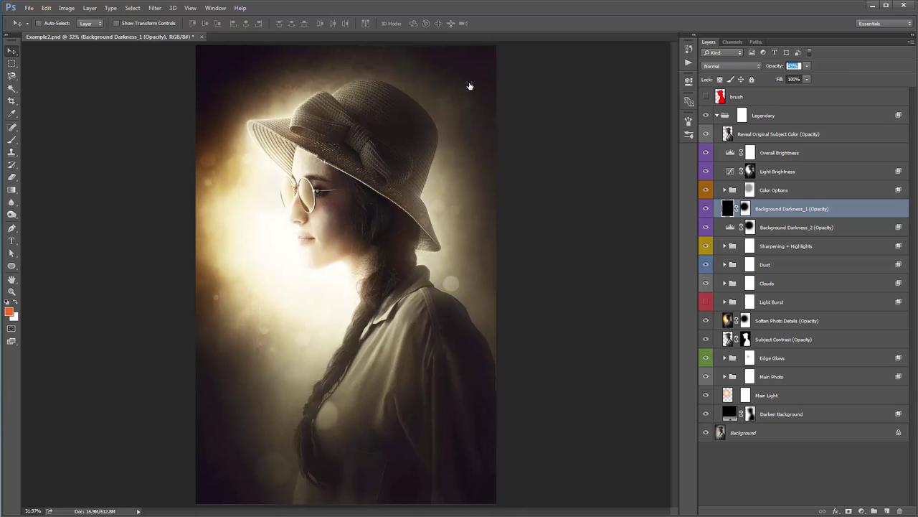
key(shift+Up)
- Raise the Background Darkness_2 layer's opacity moderately to deepen the dark background
click(807, 224)
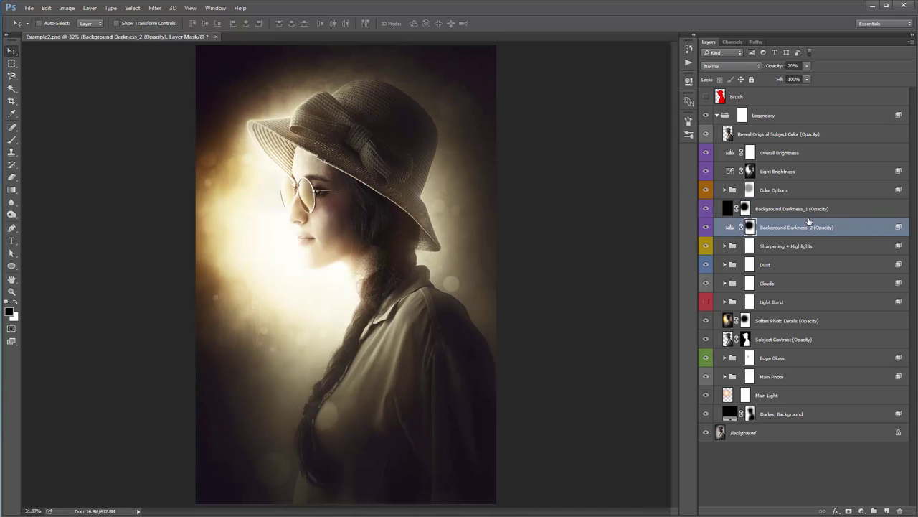
click(792, 66)
key(shift+Up)
key(shift+Up)
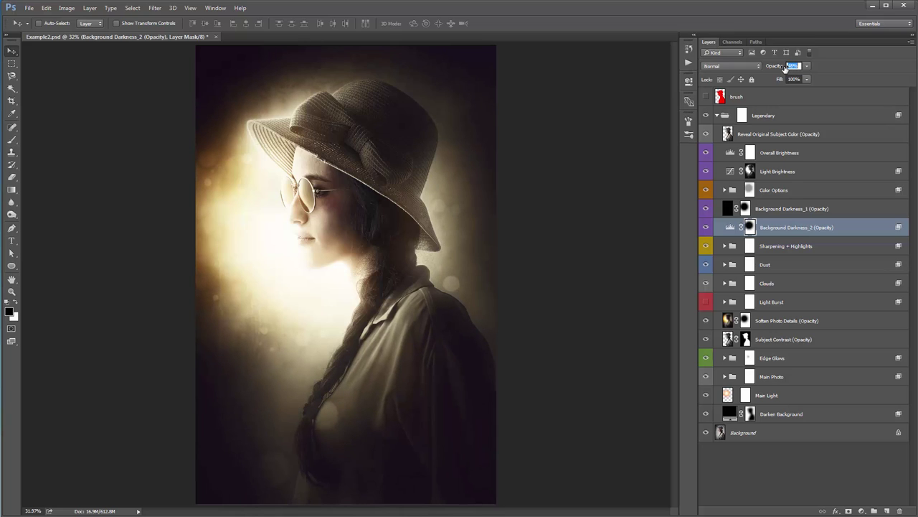
key(Return)
- Try moving the Defocused_Large particles in the Dust group and duplicate the Defocused_Small layer
click(725, 265)
click(802, 285)
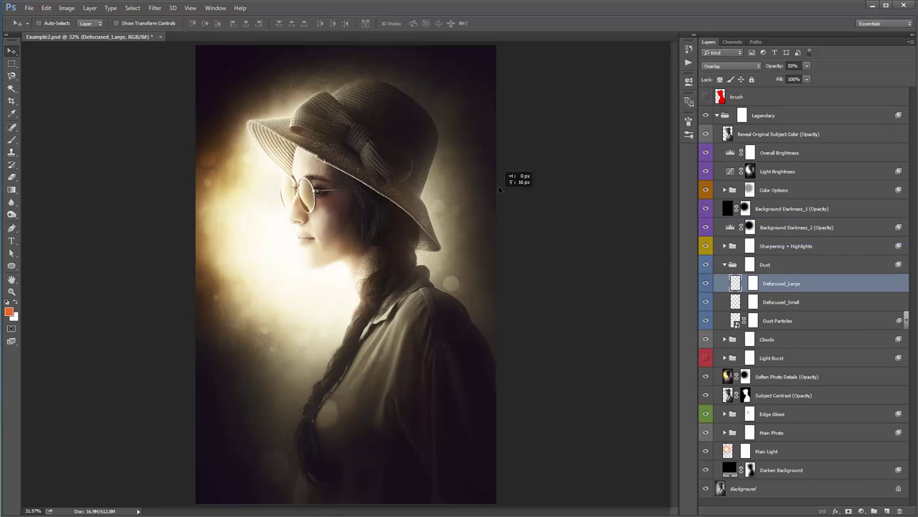
click(806, 304)
key(ctrl+j)
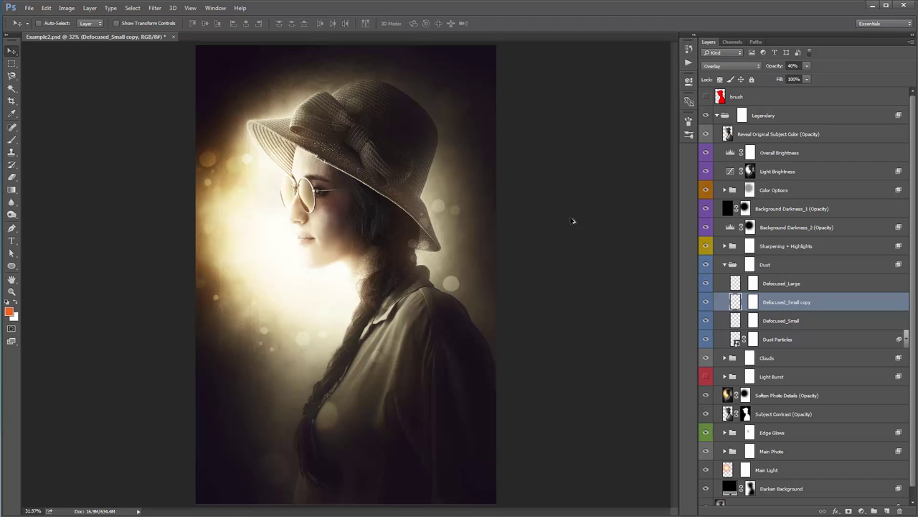
- Apply a Gaussian Blur with a small radius to the Defocused_Small copy layer
click(154, 8)
mouse_move(215, 124)
click(317, 164)
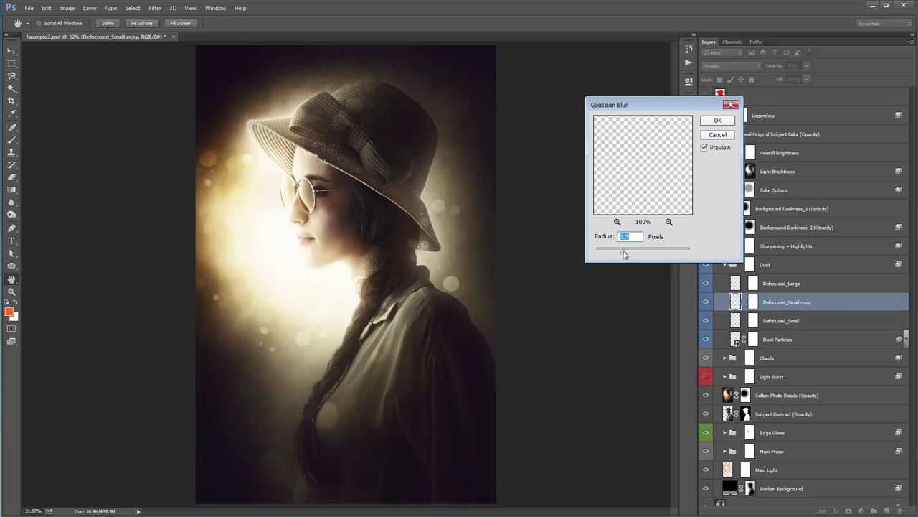
drag(624, 253, 621, 255)
click(717, 120)
- Lower the original Defocused_Small layer's opacity slightly and collapse the Dust group
key(alt+bracketleft)
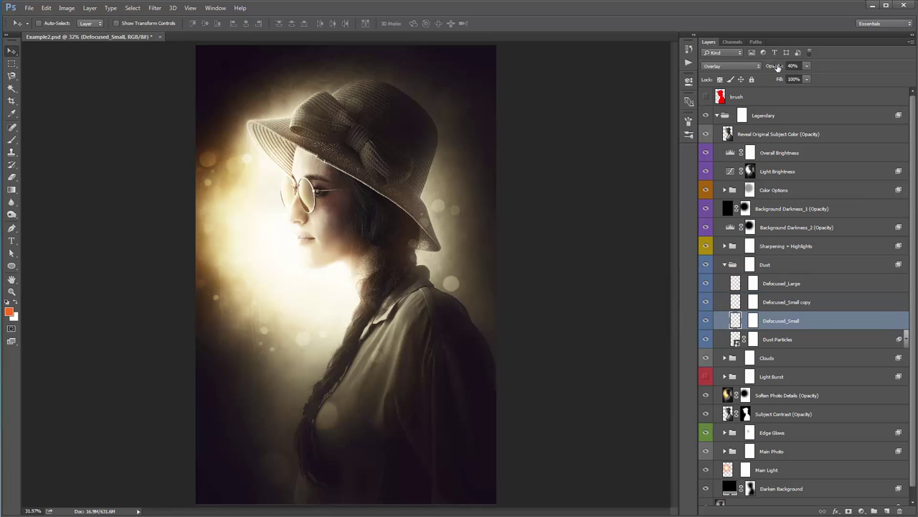
drag(777, 69, 774, 70)
key(Return)
click(729, 264)
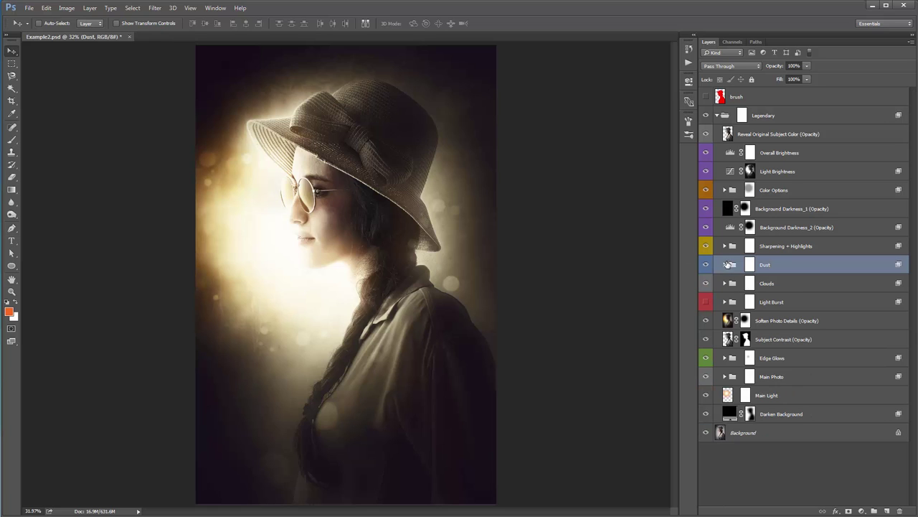
- Toggle the Main Photo group's visibility repeatedly to compare its effect on the subject, leaving it shown
click(786, 377)
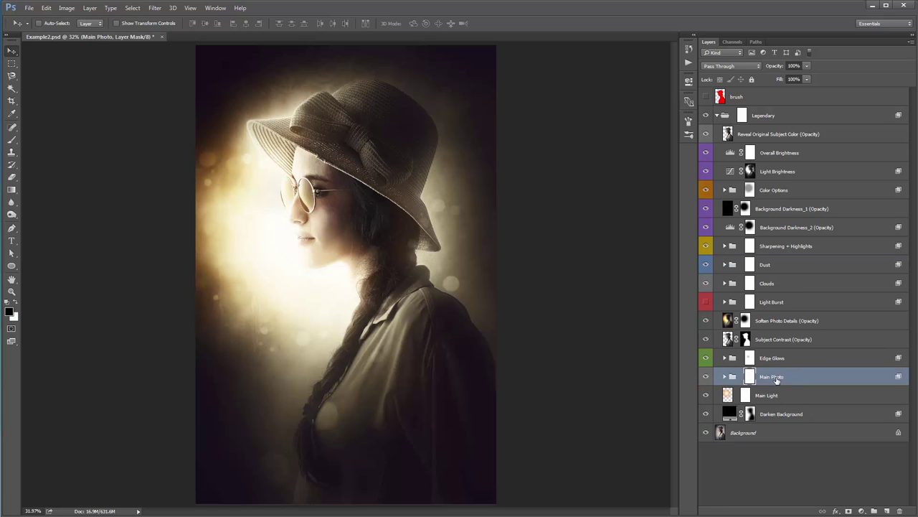
click(705, 376)
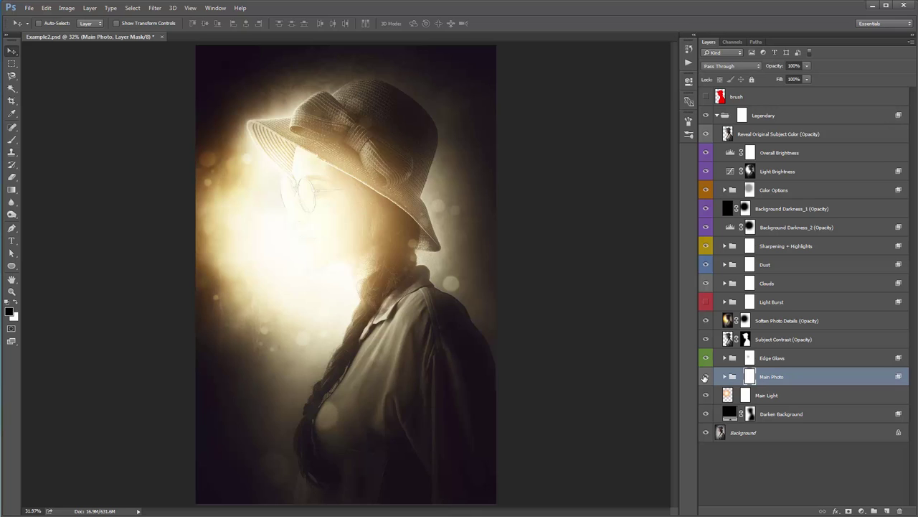
click(705, 378)
click(705, 379)
click(705, 378)
click(706, 377)
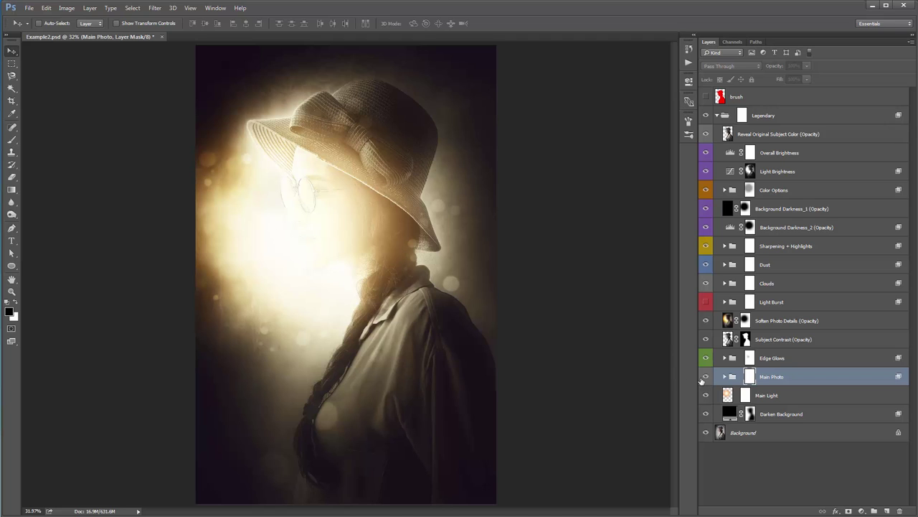
click(704, 377)
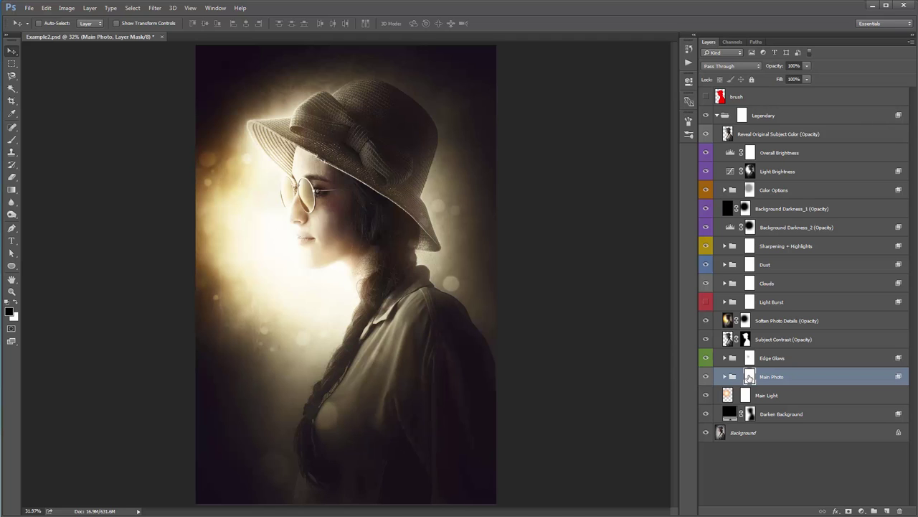
click(707, 378)
click(706, 378)
- Paint black on the Main Photo group mask around the neck and hair with the 700 px brush at 30% opacity
key(b)
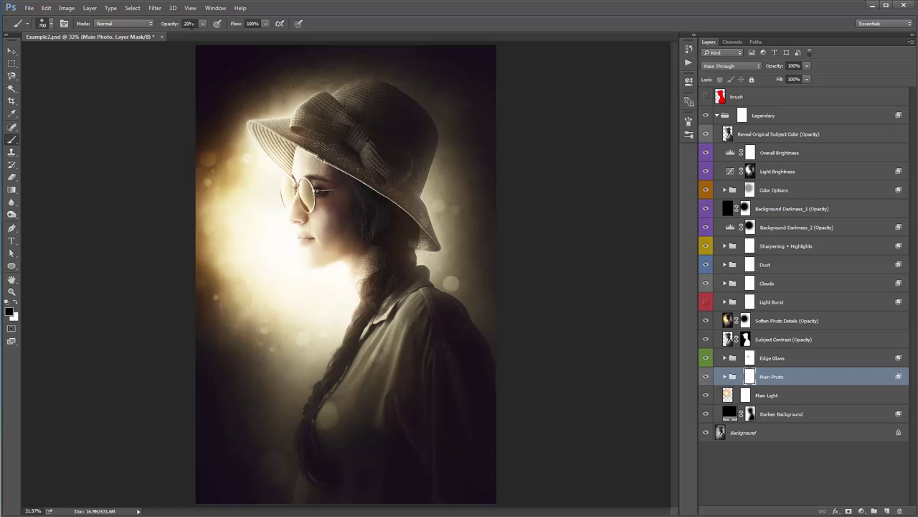
key(3)
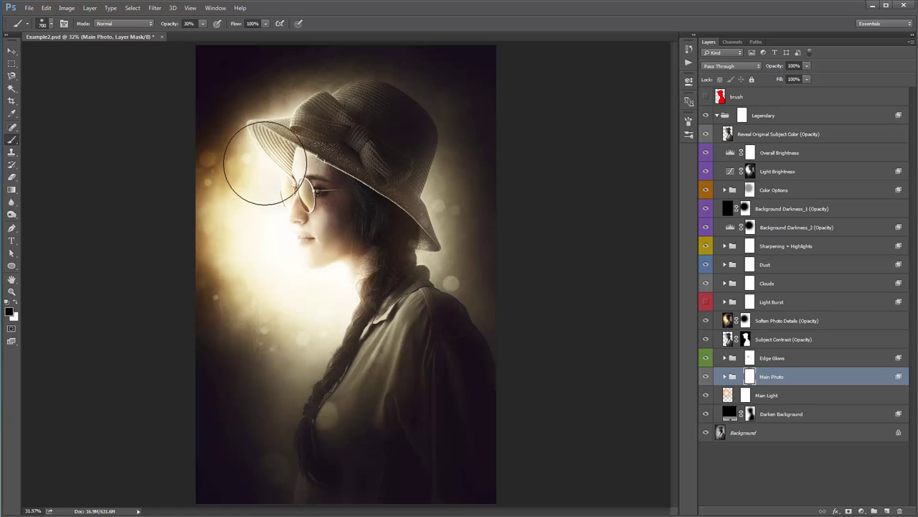
key(5)
key(1)
key(5)
key(4)
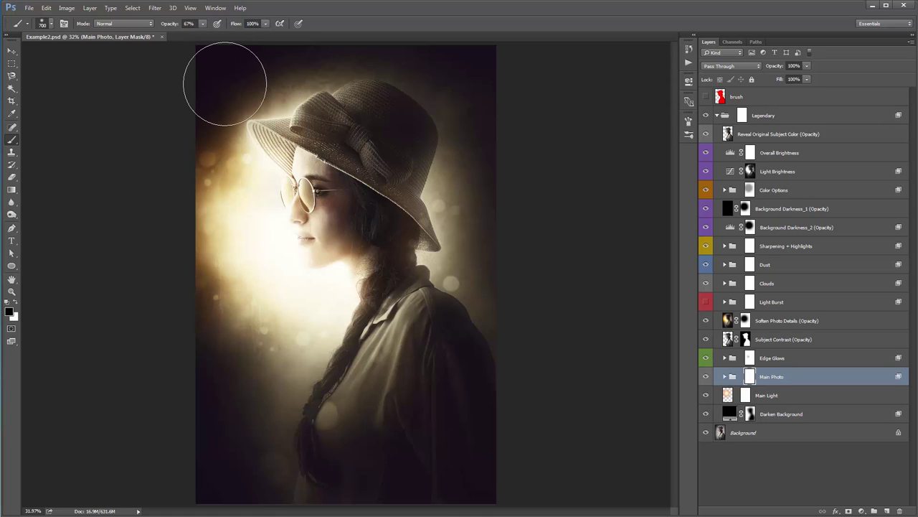
key(3)
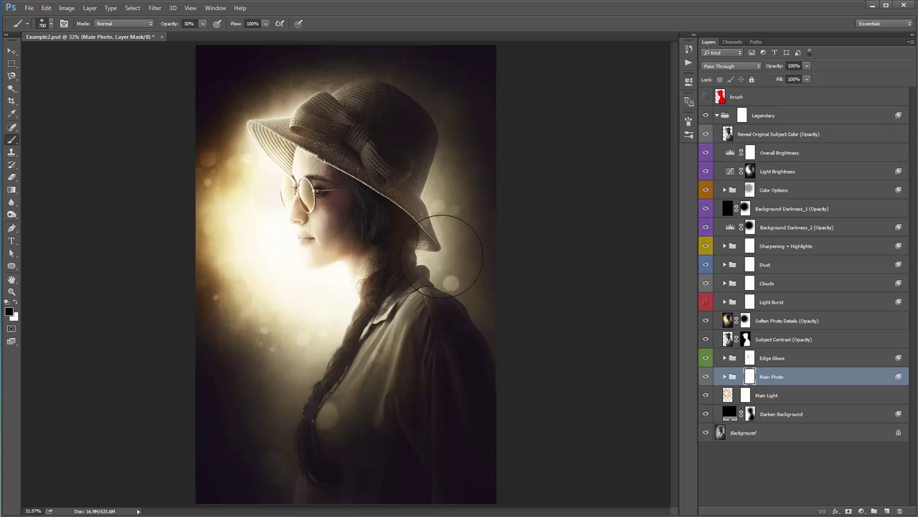
mouse_move(441, 255)
mouse_down()
mouse_move(338, 287)
mouse_move(356, 273)
mouse_move(373, 277)
mouse_move(352, 281)
mouse_move(353, 219)
mouse_up()
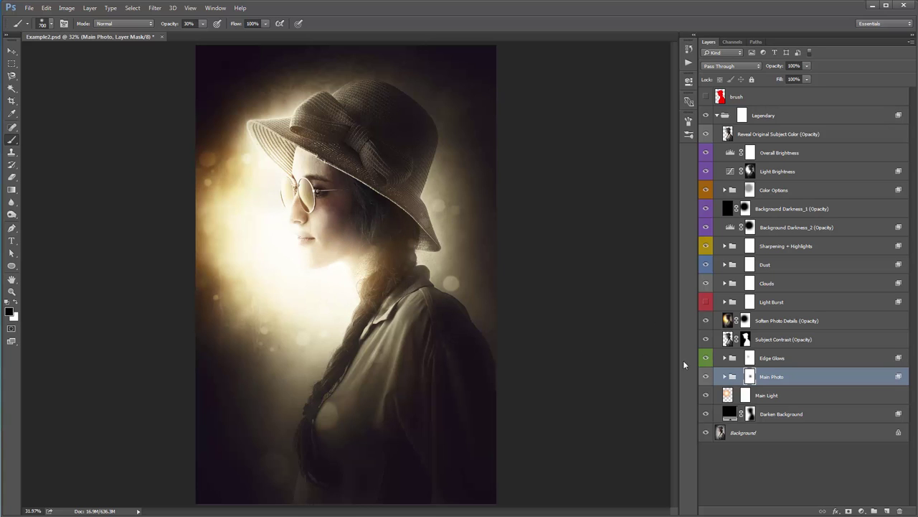
- Toggle the Main Photo group's visibility to compare the face and neck with and without it, leaving it shown
click(706, 377)
click(707, 377)
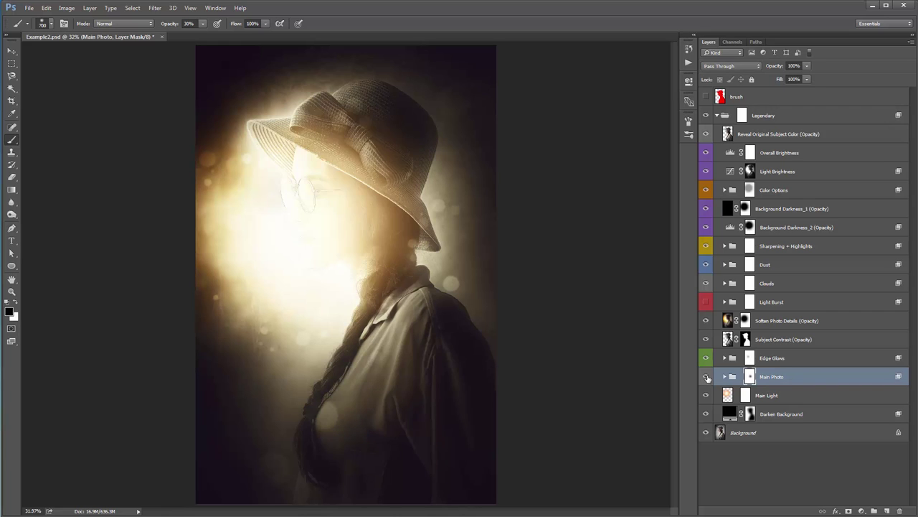
click(707, 376)
click(706, 377)
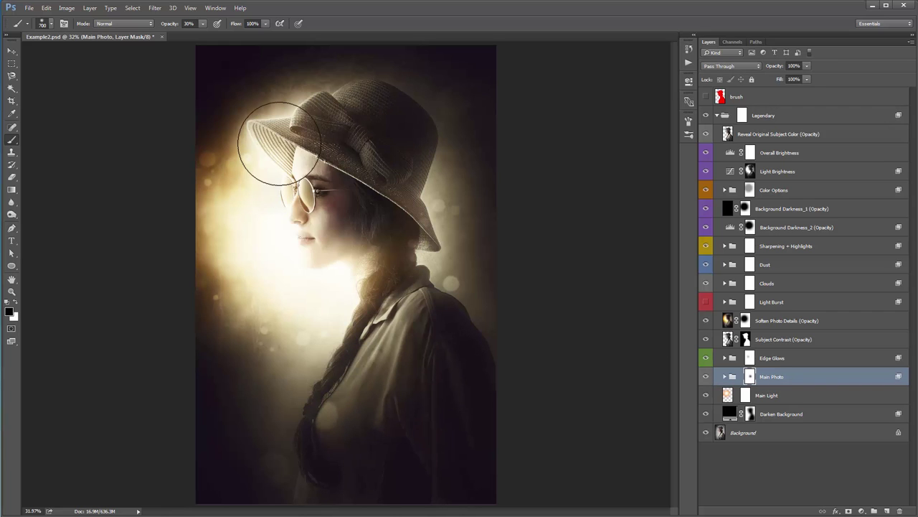
- Paint black over the hat brim on the Main Photo group mask at 30% brush opacity and compare by toggling the group
mouse_move(279, 144)
mouse_down()
mouse_move(286, 150)
mouse_move(268, 125)
mouse_move(273, 114)
mouse_up()
click(707, 376)
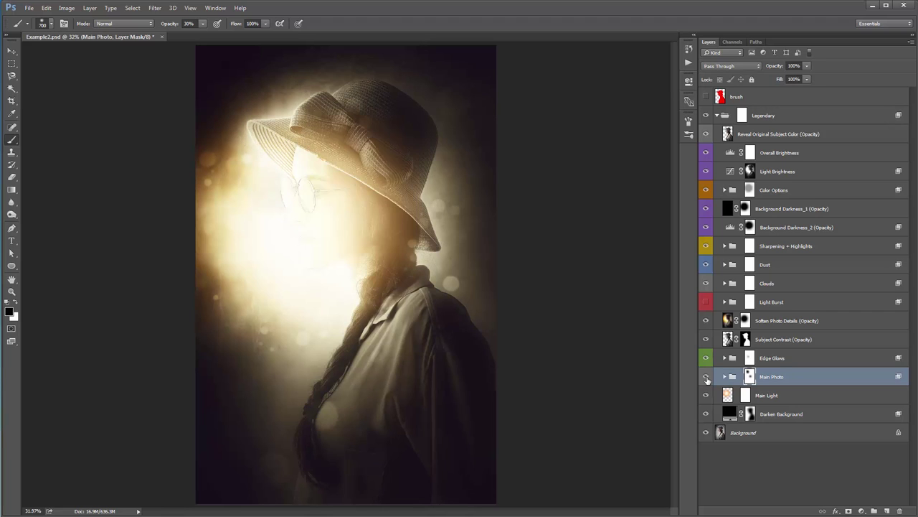
click(707, 377)
click(707, 376)
click(706, 377)
click(707, 377)
click(707, 377)
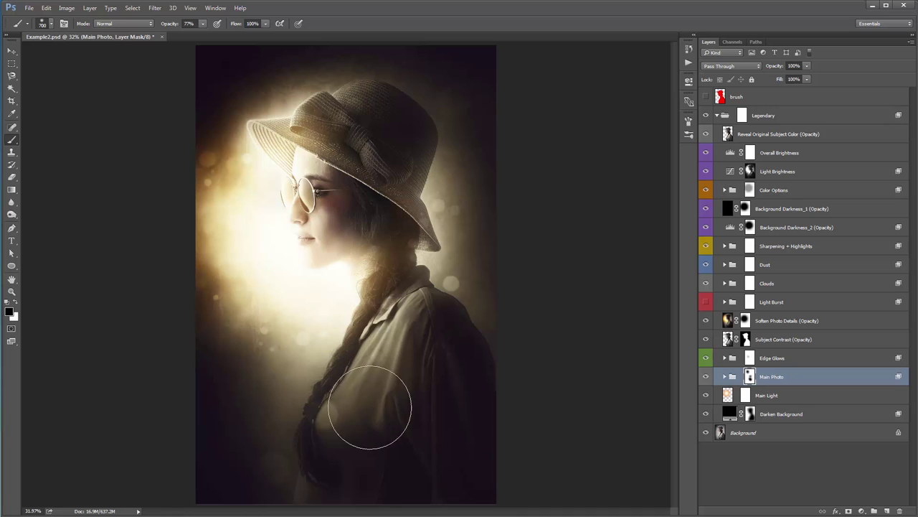
- Set the brush opacity to 77% and paint black over the shirt front on the Main Photo group mask
key(7)
key(7)
key(v)
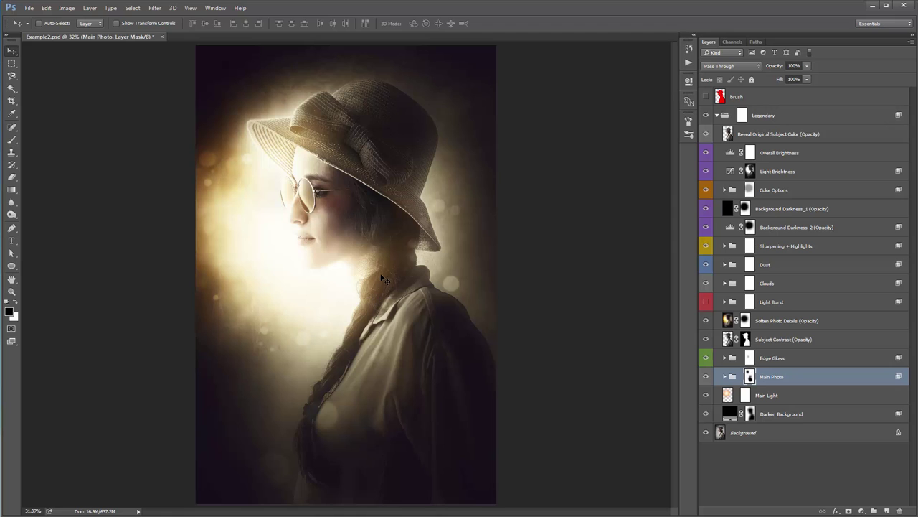
- Expand the Sharpening + Highlights group and target the Add Strong Highlights (Brush Mask) layer's mask with white as the foreground color
key(ctrl+space)
drag(384, 279, 383, 269)
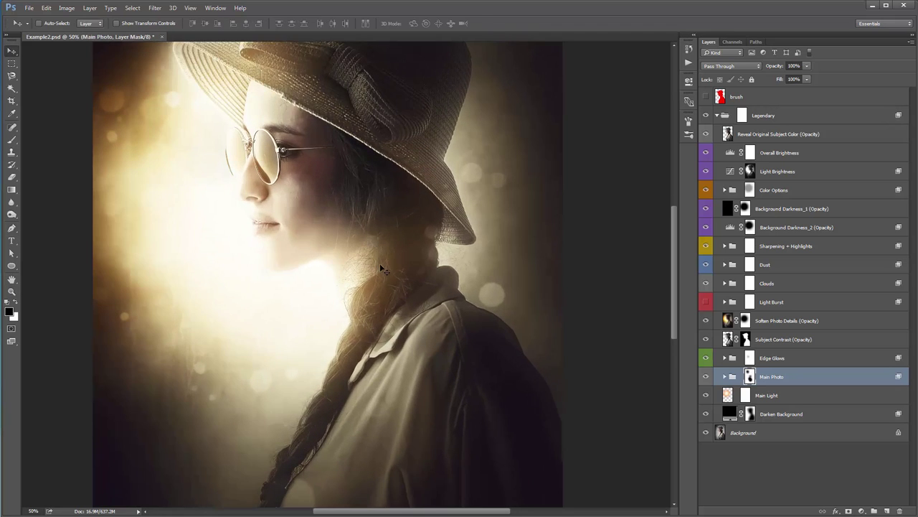
scroll(380, 265, down, 2)
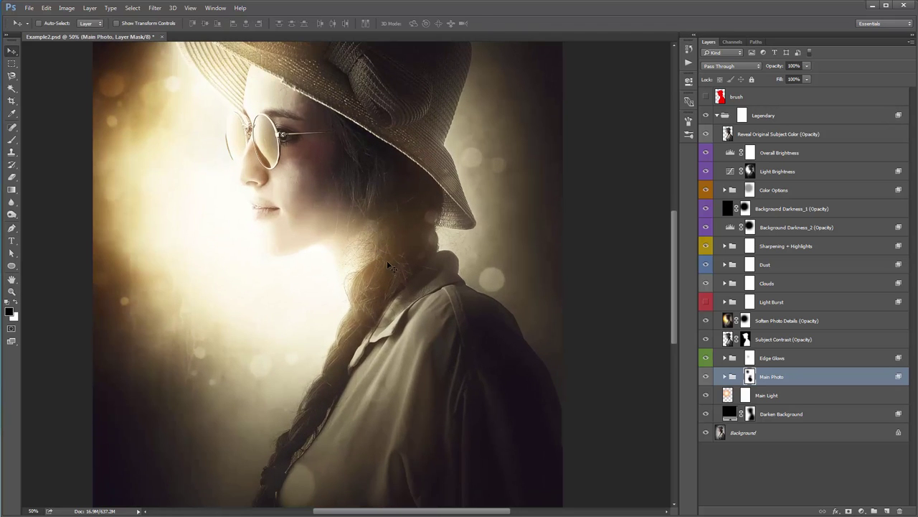
drag(388, 266, 399, 212)
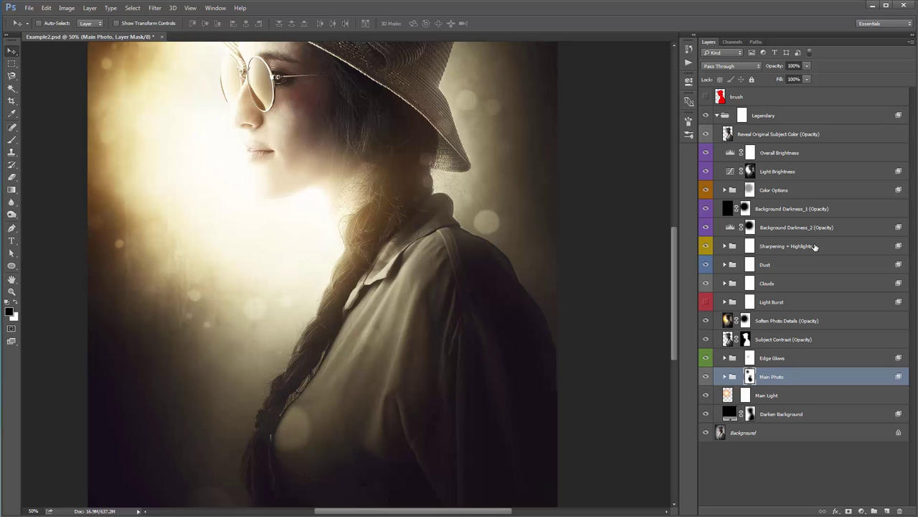
click(815, 246)
click(724, 246)
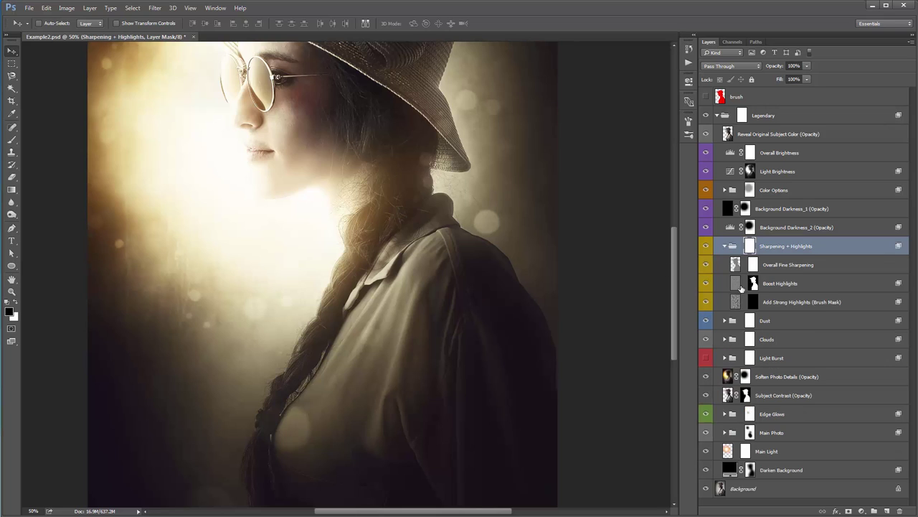
click(798, 307)
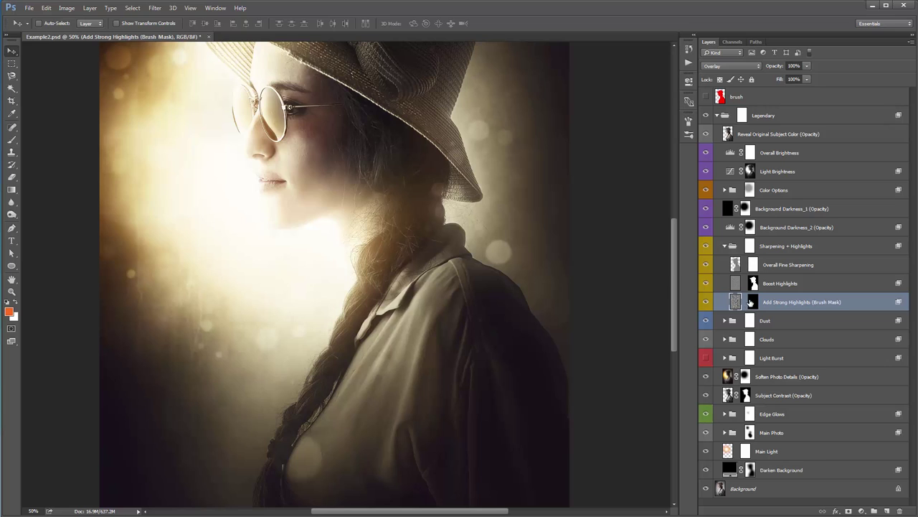
click(751, 302)
key(x)
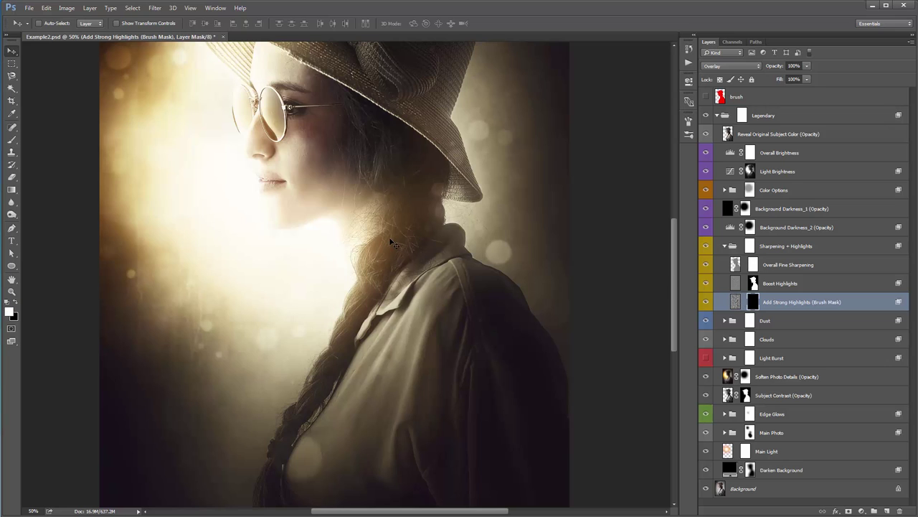
- Paint white over the hair at the neck on the Add Strong Highlights mask with a 150 px brush at 77% opacity
key(b)
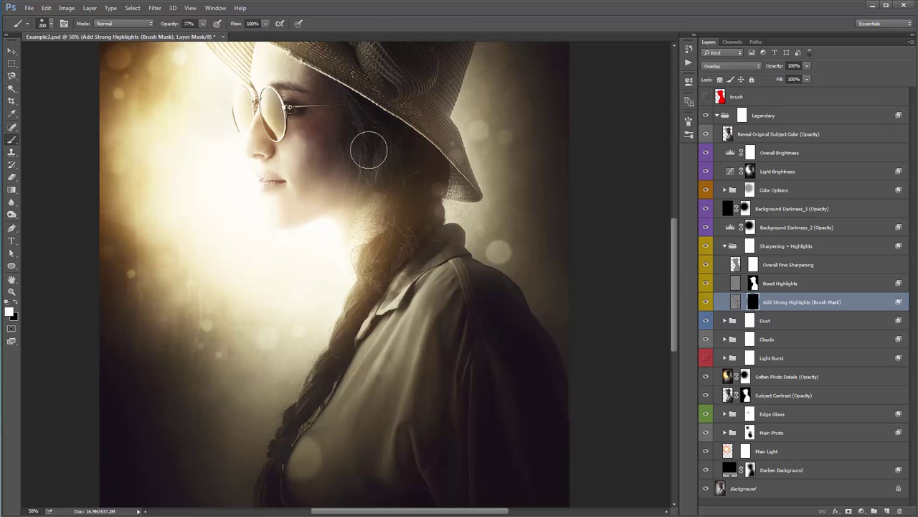
key(bracketleft)
key(bracketleft)
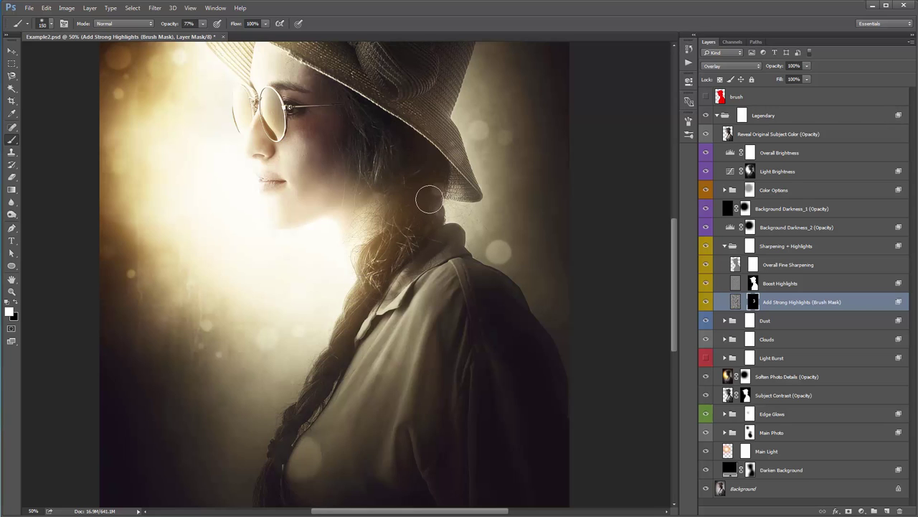
scroll(423, 197, down, 3)
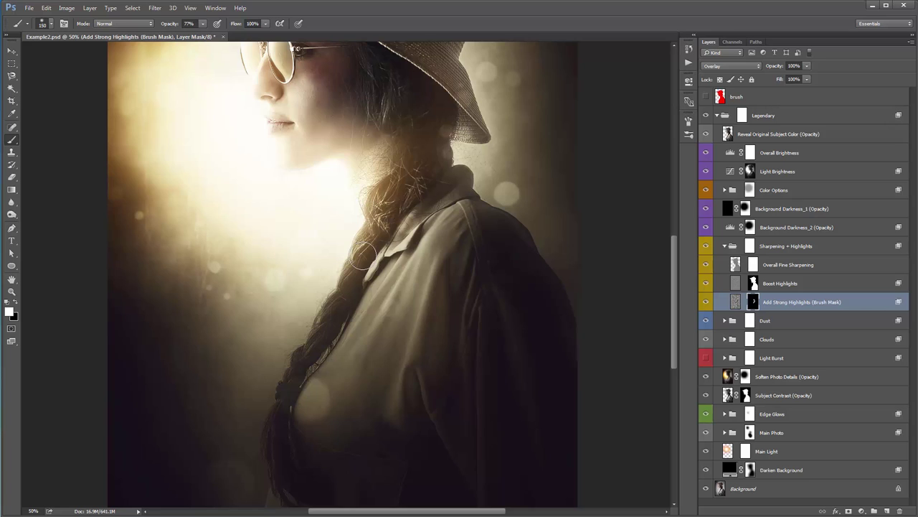
- Paint white along the braid, shirt and hair under the hat on the same mask, resizing the brush up to 250 px and lowering opacity to 40%
key(bracketleft)
key(bracketleft)
key(bracketright)
key(bracketright)
key(bracketright)
key(bracketright)
key(bracketright)
scroll(444, 189, down, 3)
mouse_move(408, 207)
mouse_down()
mouse_move(372, 244)
mouse_move(381, 273)
mouse_move(457, 179)
mouse_move(404, 295)
mouse_move(403, 321)
mouse_move(466, 161)
mouse_move(421, 292)
mouse_move(326, 364)
mouse_move(304, 365)
mouse_move(361, 420)
mouse_move(424, 353)
mouse_move(418, 336)
mouse_move(450, 331)
mouse_up()
scroll(449, 331, up, 10)
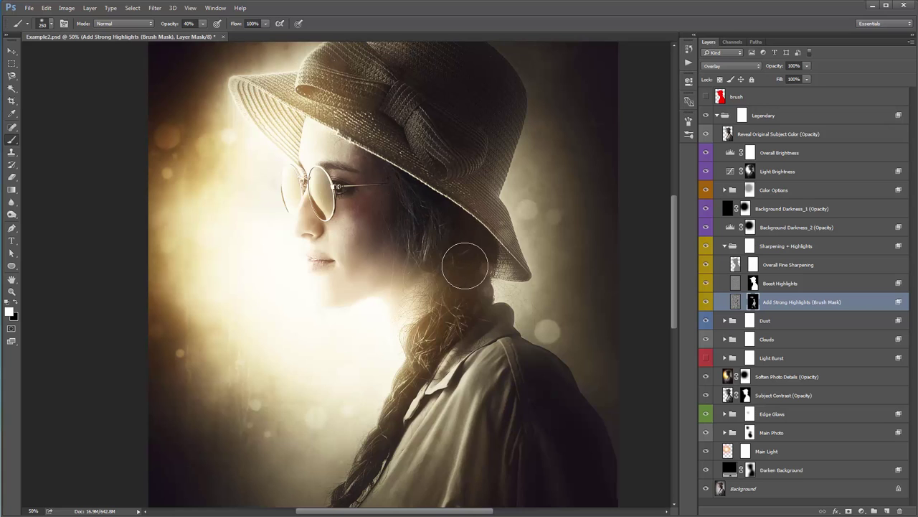
key(v)
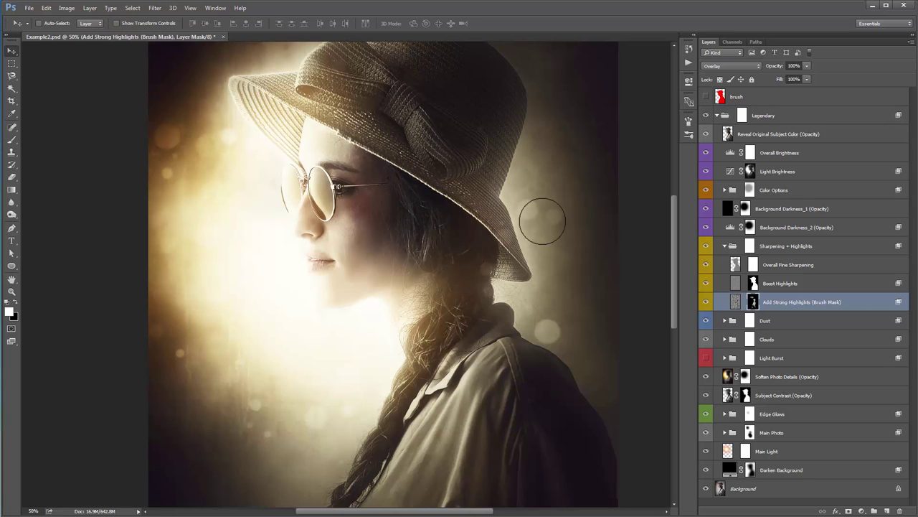
key(ctrl+0)
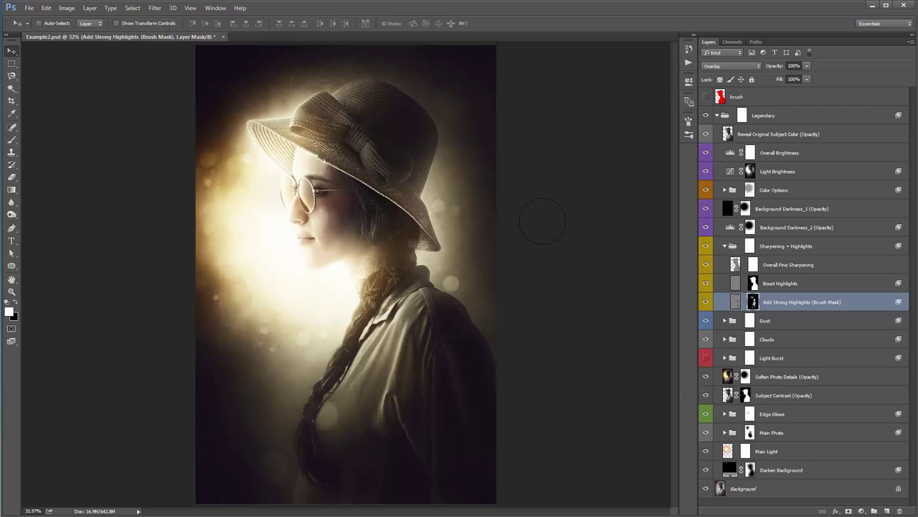
- Collapse the Legendary group and toggle its visibility repeatedly to compare the effect with the original hat portrait
click(717, 116)
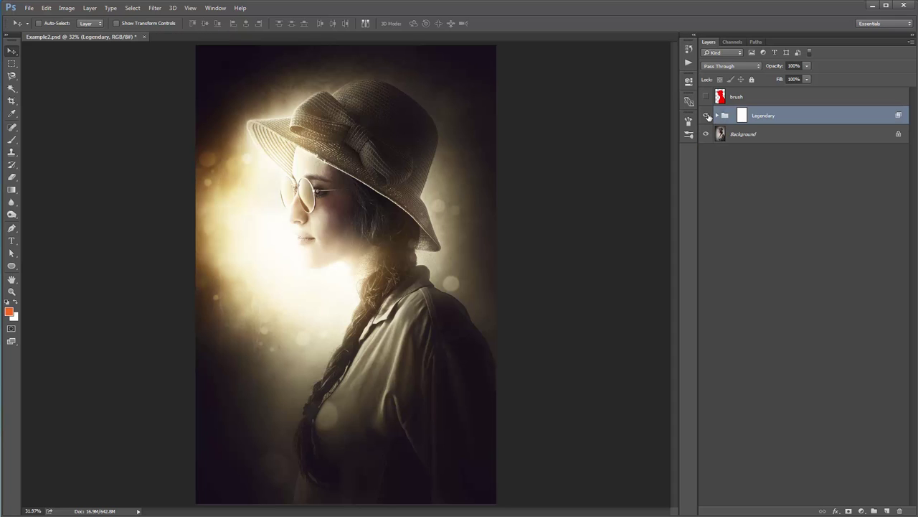
click(707, 115)
click(707, 116)
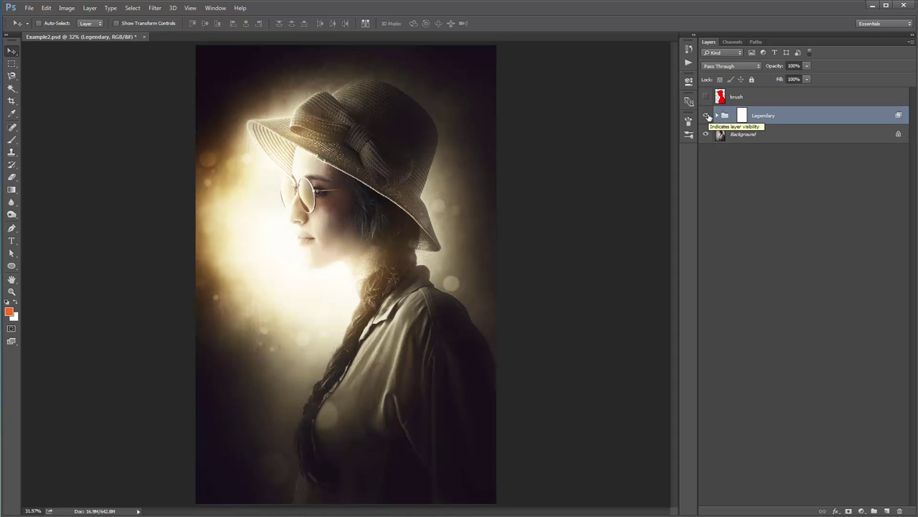
click(707, 116)
click(707, 116)
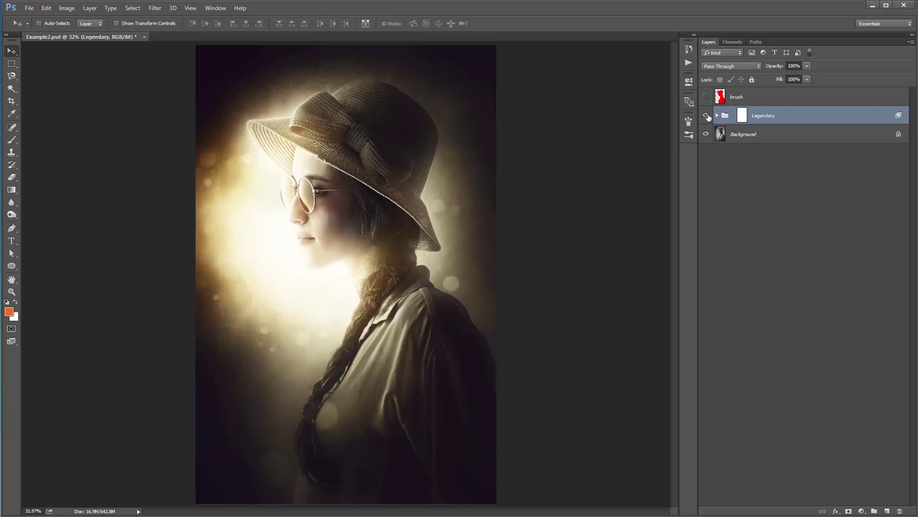
click(708, 115)
click(707, 115)
click(707, 115)
click(708, 116)
click(708, 116)
click(708, 115)
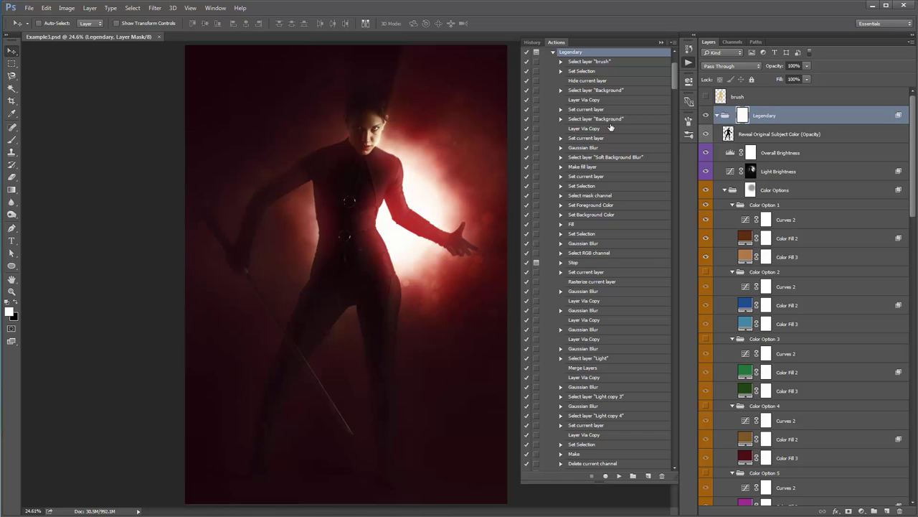
- Put away the recorded actions list and collapse the Legendary group in Example3.psd
click(663, 42)
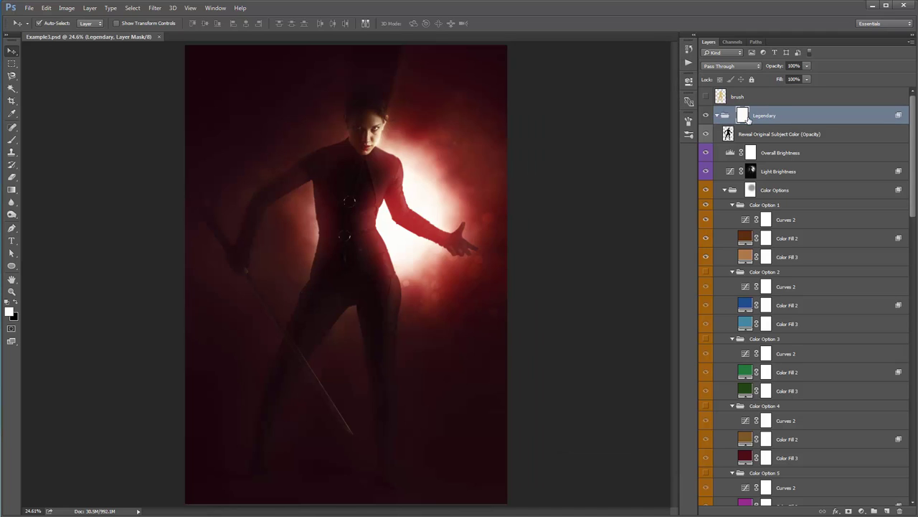
click(717, 116)
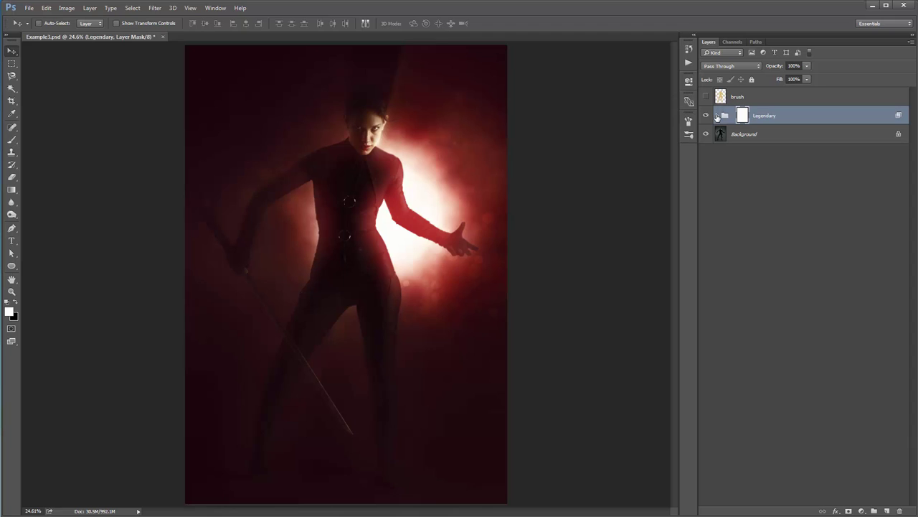
click(717, 116)
click(718, 117)
- Compare the photo with and without the Legendary group, leave the group hidden, and briefly show the brush layer
click(706, 117)
click(706, 116)
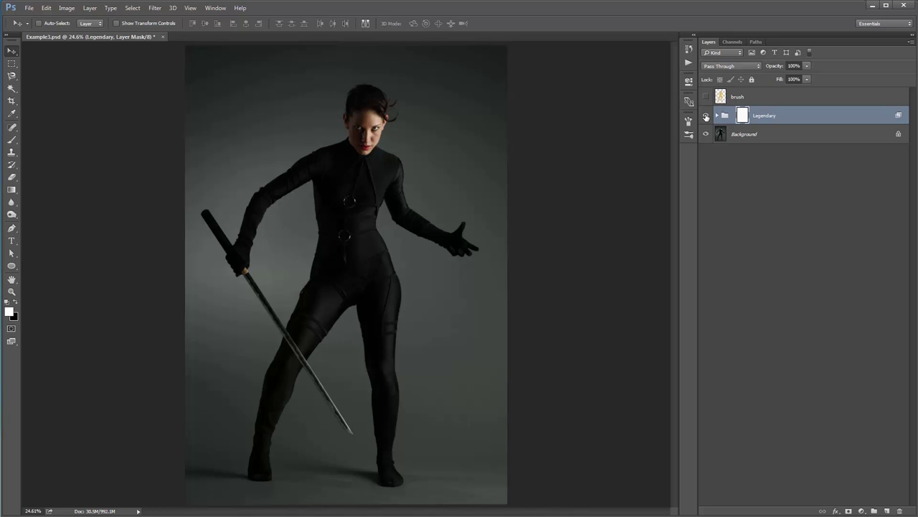
click(706, 116)
click(706, 116)
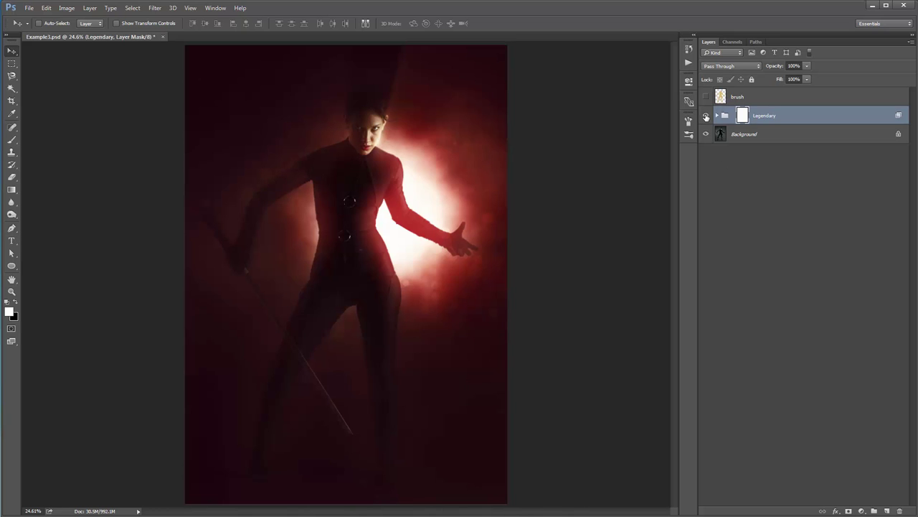
click(706, 116)
click(706, 96)
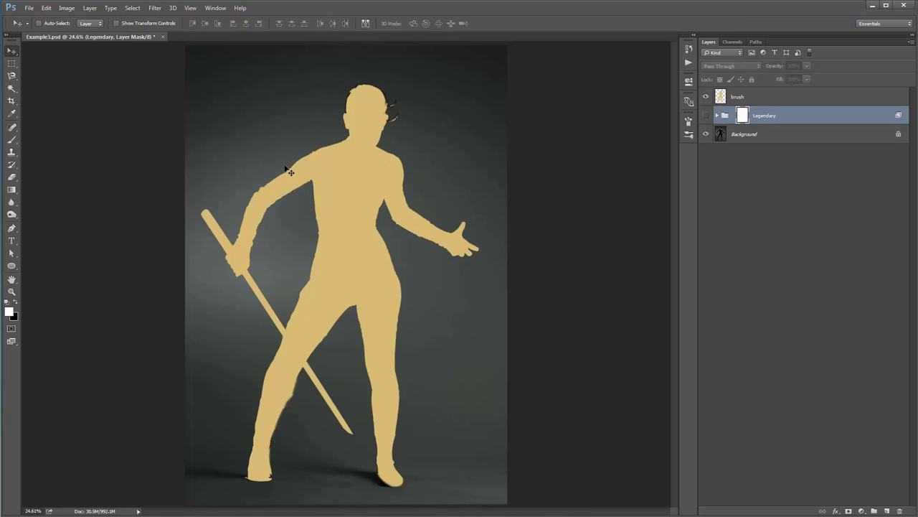
click(706, 96)
- Select the Background layer and set the foreground color to f1251a
click(744, 131)
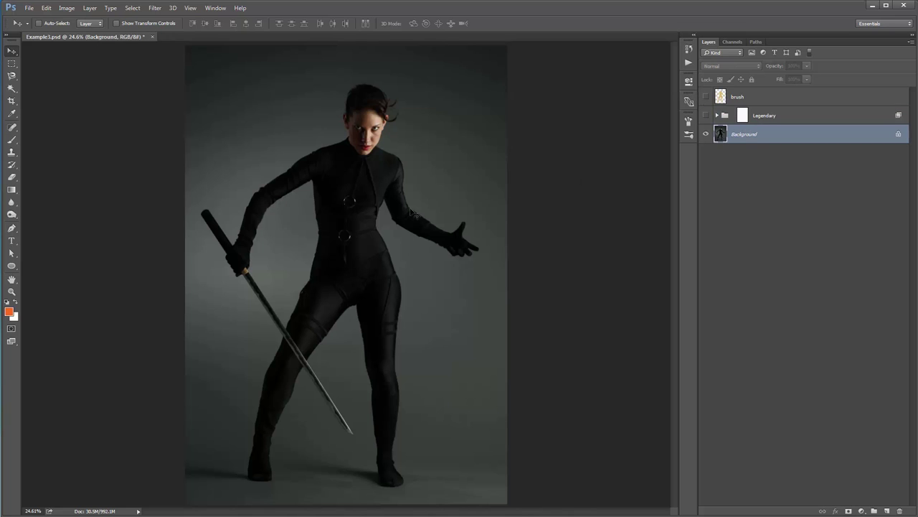
click(10, 310)
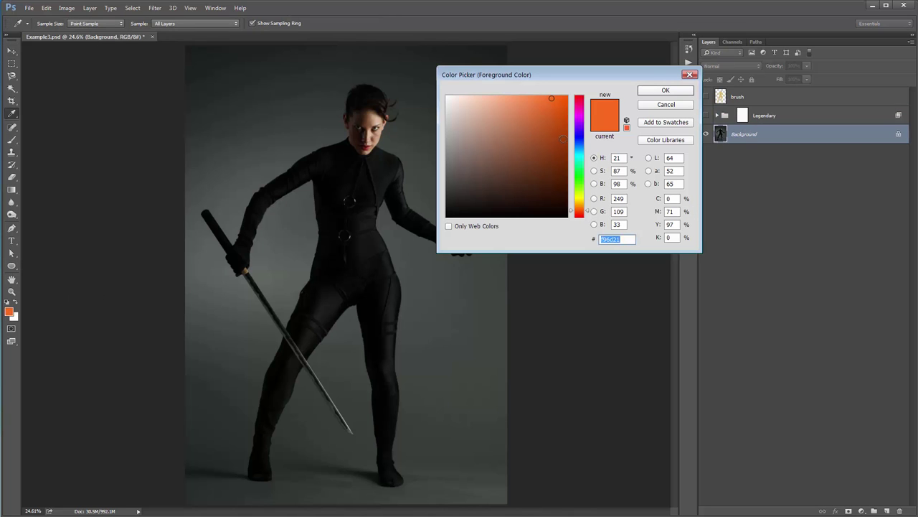
text(f1251a)
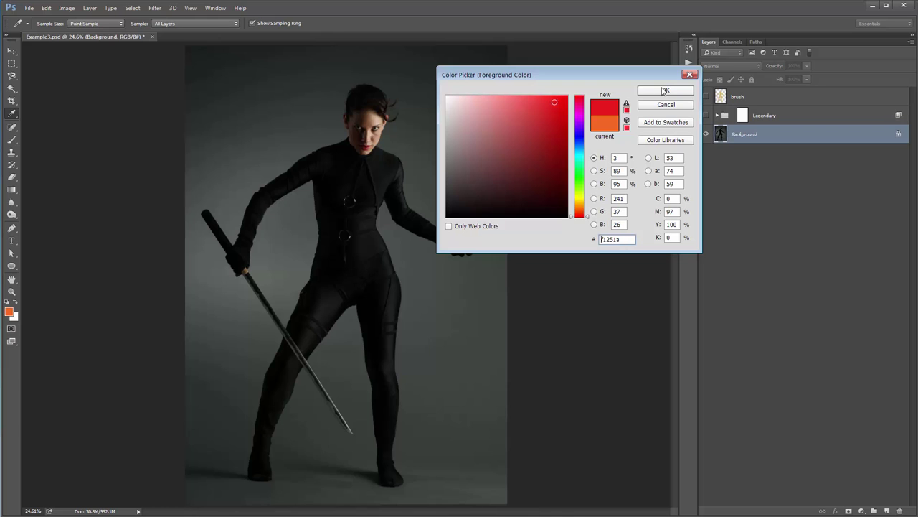
click(665, 91)
- Draw a red circle with the Ellipse tool and place it over the torso and the outstretched arm
right_click(10, 268)
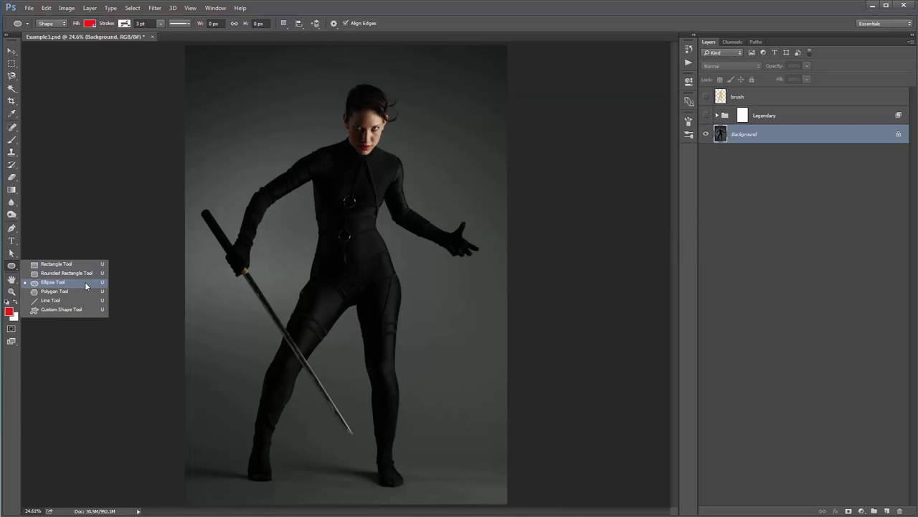
click(53, 283)
drag(392, 203, 456, 273)
key(v)
drag(430, 223, 434, 234)
click(661, 75)
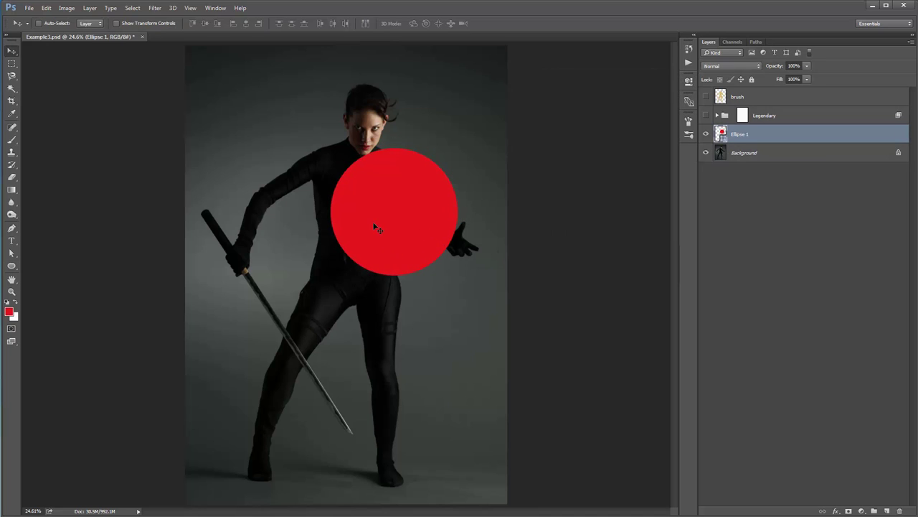
- Toggle the red circle and the Legendary group to compare the circle's area with the light's location
click(706, 133)
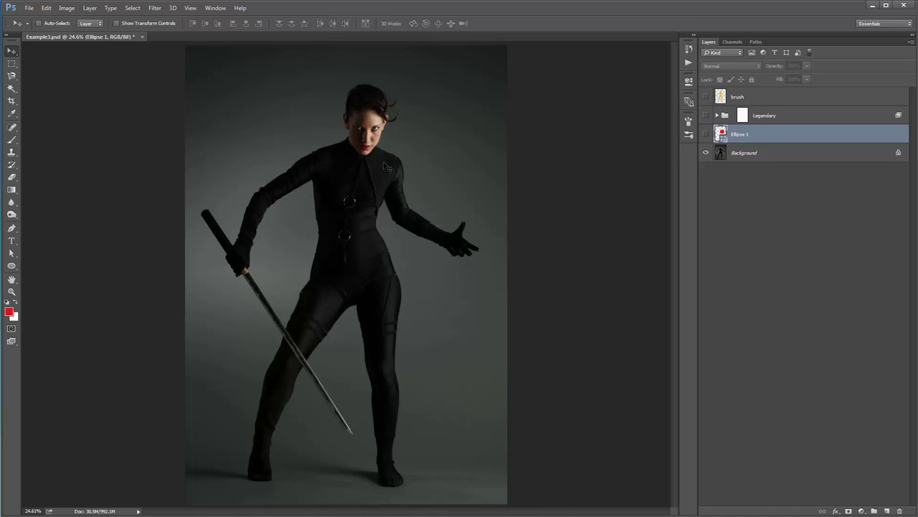
click(706, 134)
click(706, 116)
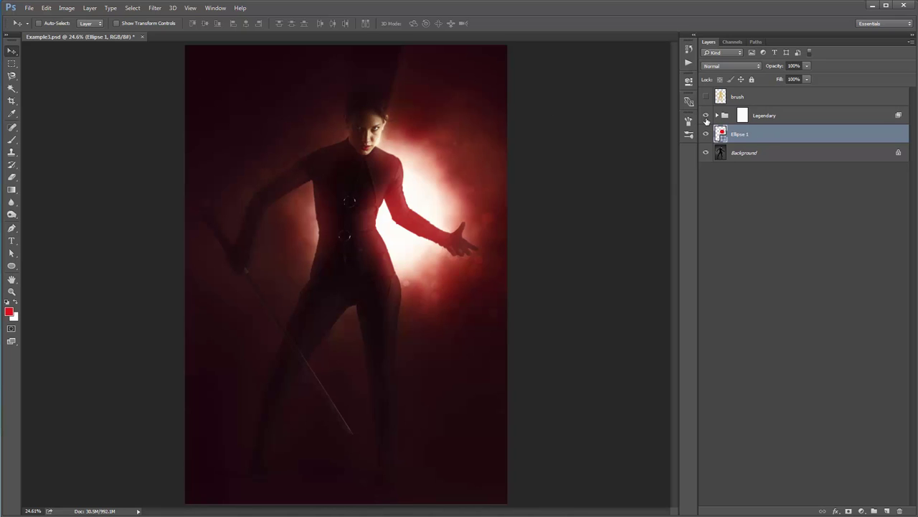
click(706, 119)
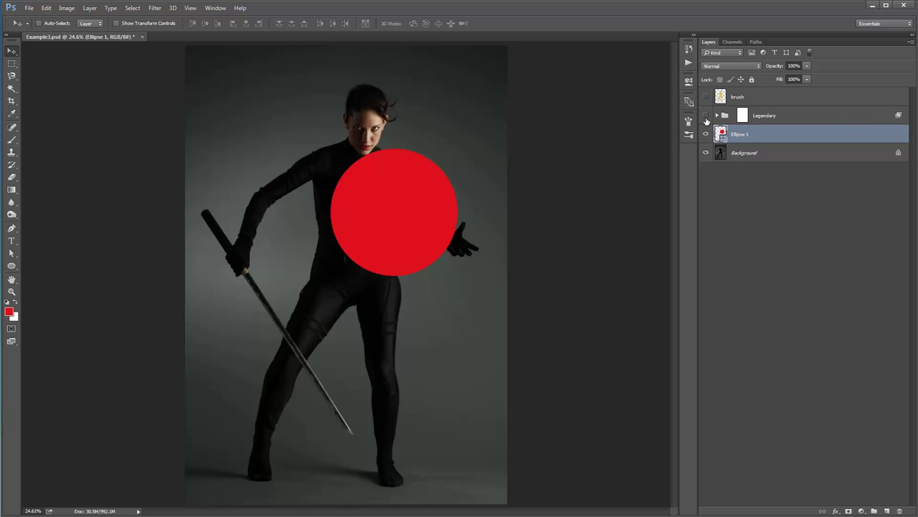
- Delete the red circle layer and show the Legendary group
click(706, 118)
click(705, 116)
key(Delete)
click(706, 116)
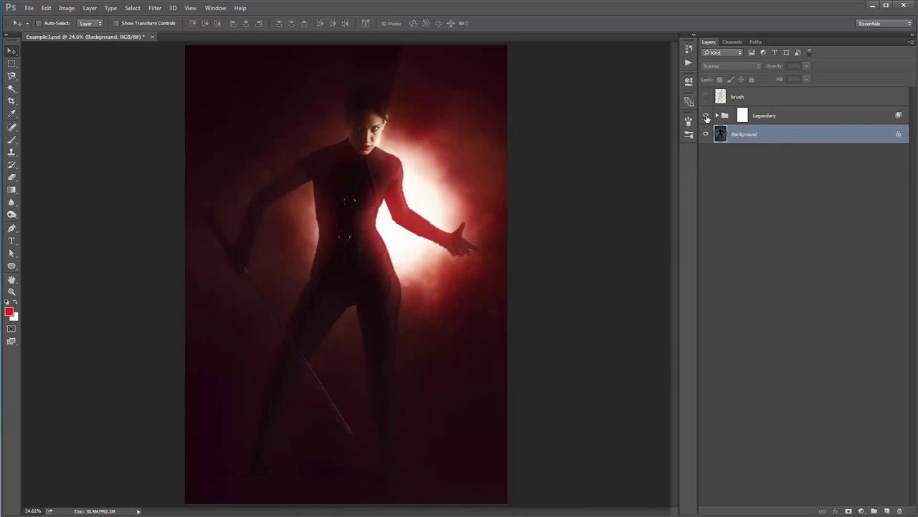
- Expand the Legendary group and its Color Options group, hide Color Option 1 and show Color Option 2
click(718, 117)
click(717, 117)
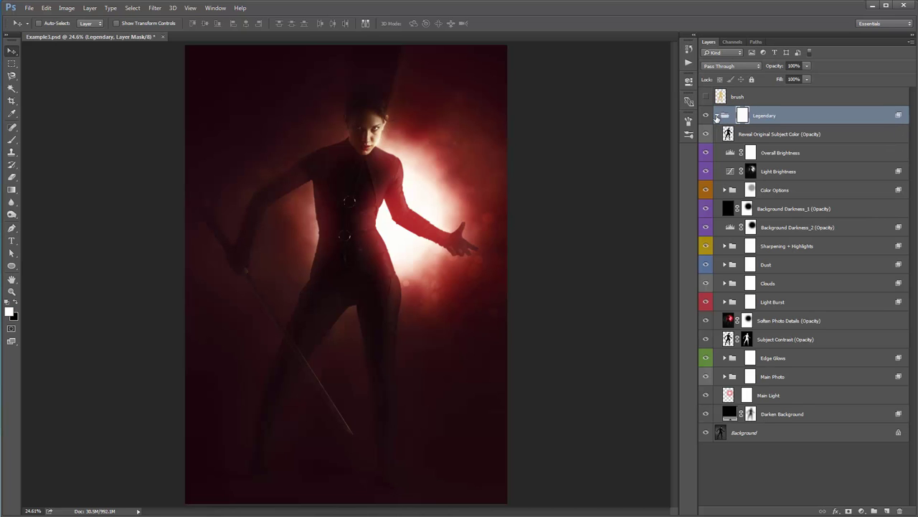
click(784, 188)
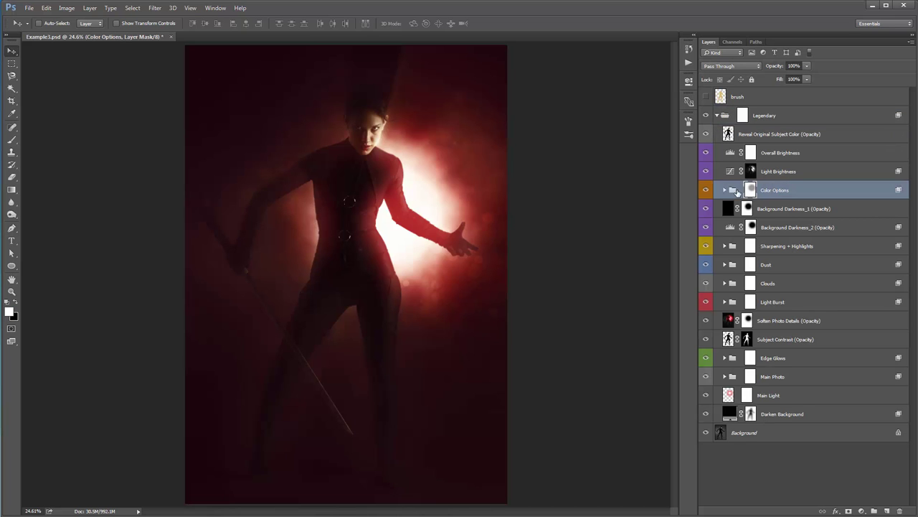
click(724, 191)
click(706, 204)
click(706, 216)
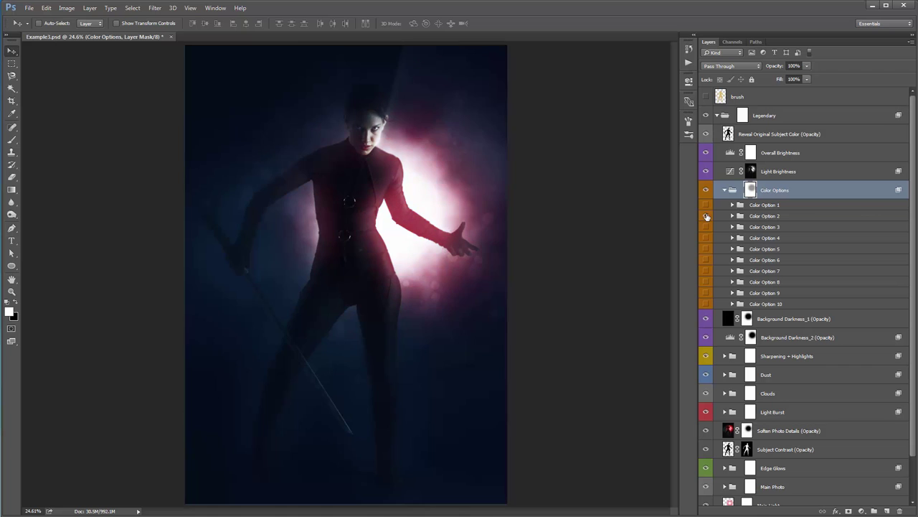
- Preview Color Options 3 through 6 one after another in place of Color Option 2
click(707, 216)
click(707, 227)
click(707, 226)
click(706, 238)
click(706, 238)
click(706, 249)
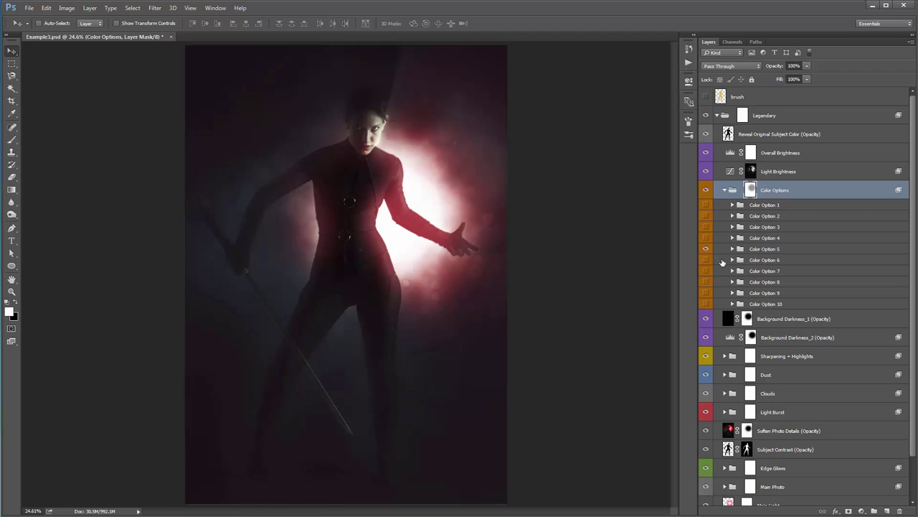
click(708, 260)
click(706, 259)
- Show Color Option 7 and collapse the Color Options group
click(707, 270)
click(778, 271)
click(724, 190)
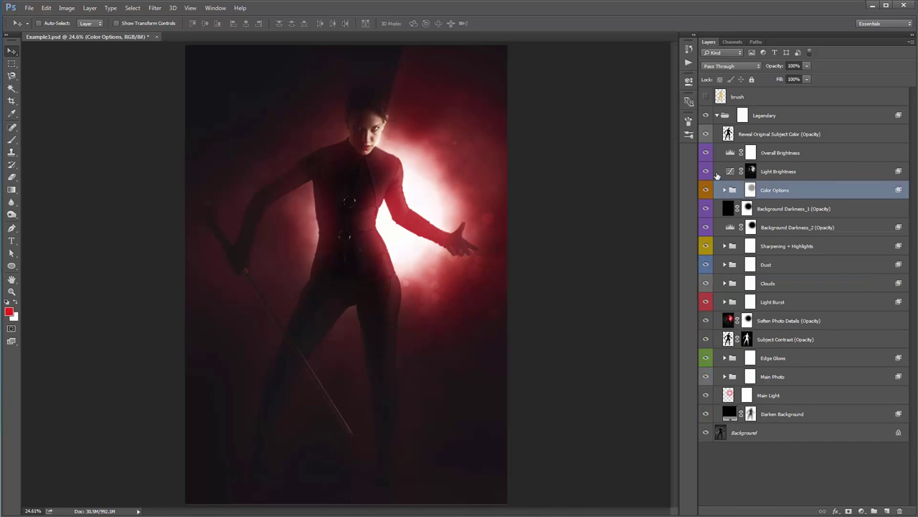
- Lower the middle point of the Light Brightness curve slightly to reduce the light's brightness, then close its properties
click(746, 172)
click(730, 173)
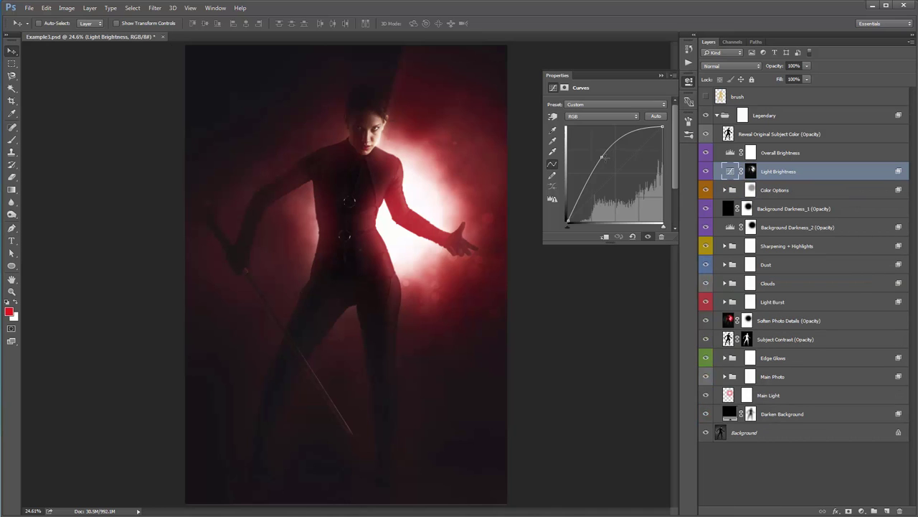
mouse_move(601, 157)
mouse_down()
mouse_move(612, 186)
mouse_move(606, 162)
mouse_up()
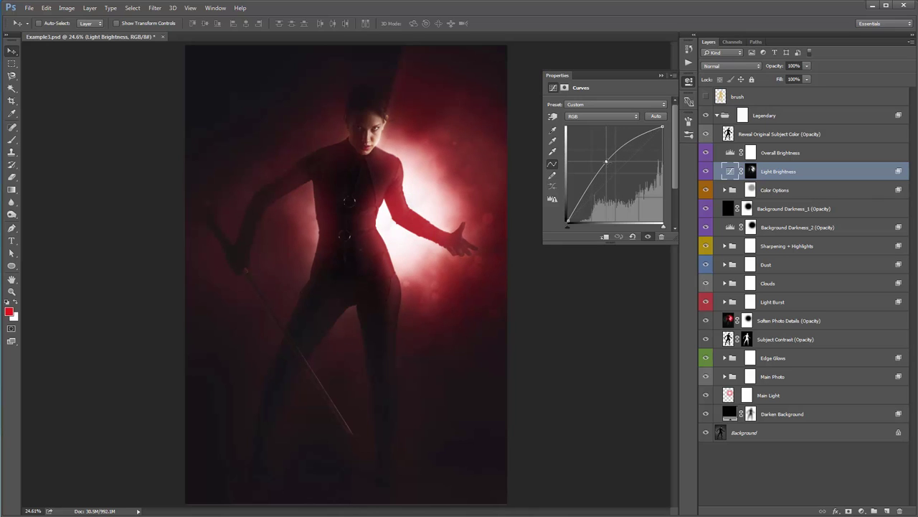
click(660, 76)
- Reduce the opacity of the Background Darkness_1 layer and set Background Darkness_2 to 19% opacity
click(800, 209)
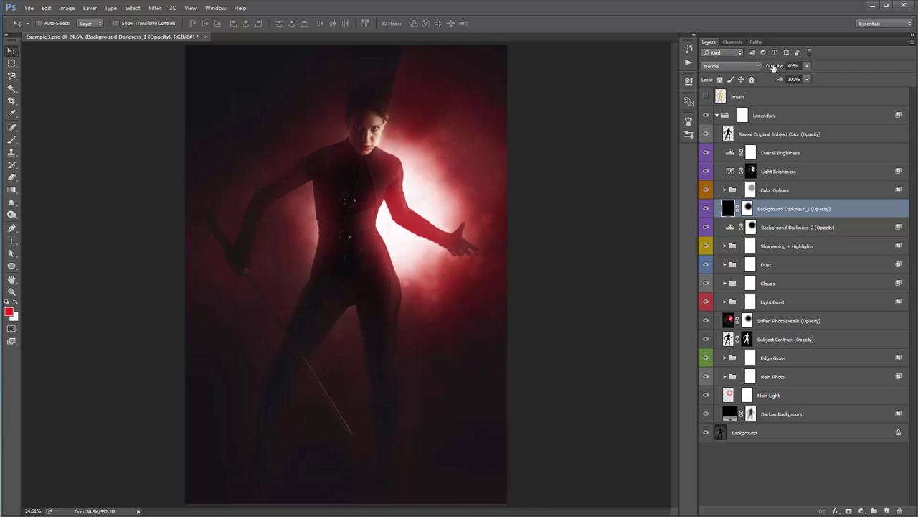
drag(774, 67, 749, 65)
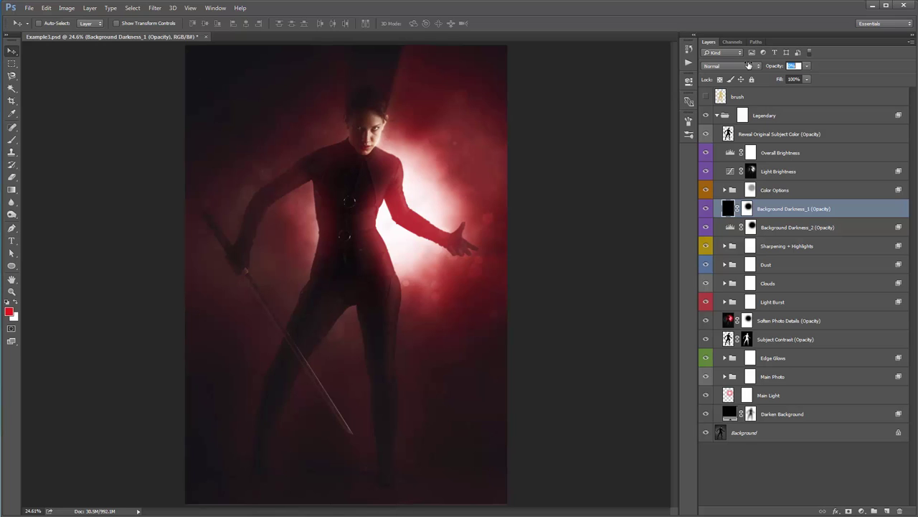
drag(749, 65, 748, 65)
click(827, 226)
drag(774, 66, 509, 75)
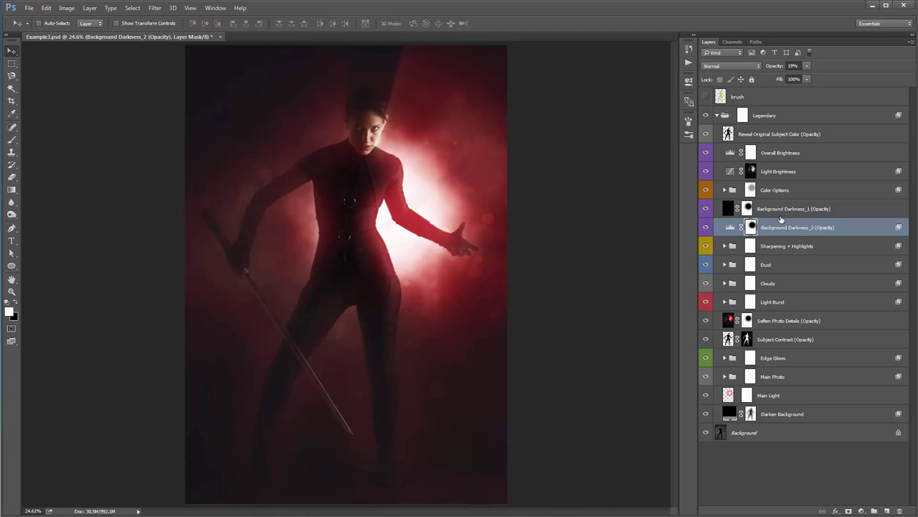
- Duplicate the Dust group, merge the copy into a single layer and set its blend mode to Overlay
click(782, 267)
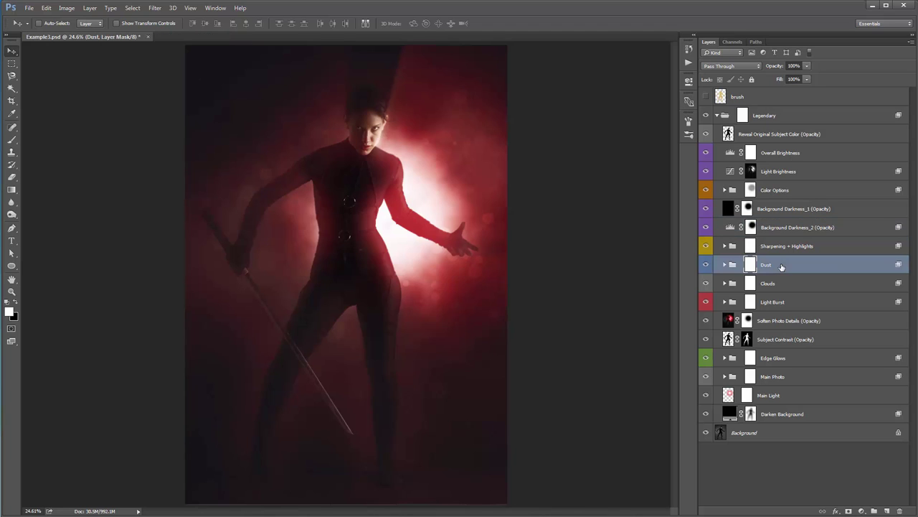
click(707, 265)
key(ctrl+j)
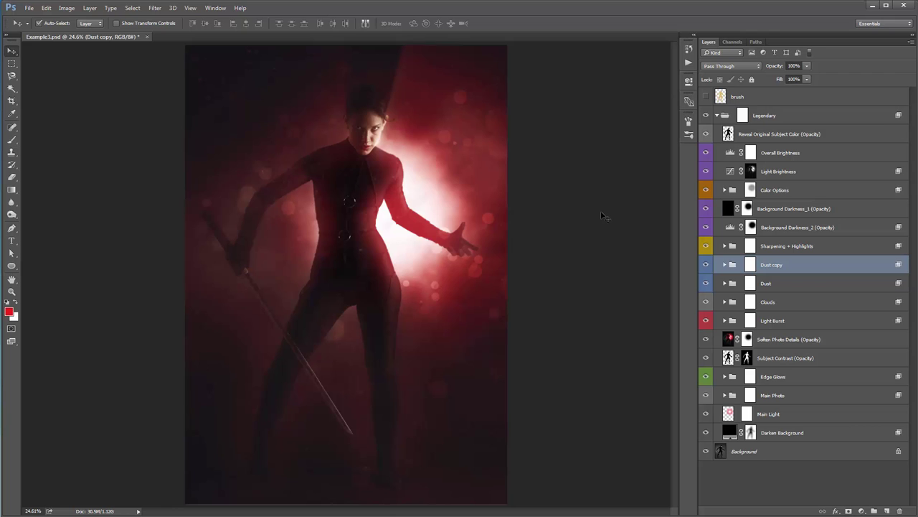
key(ctrl+e)
drag(435, 216, 414, 212)
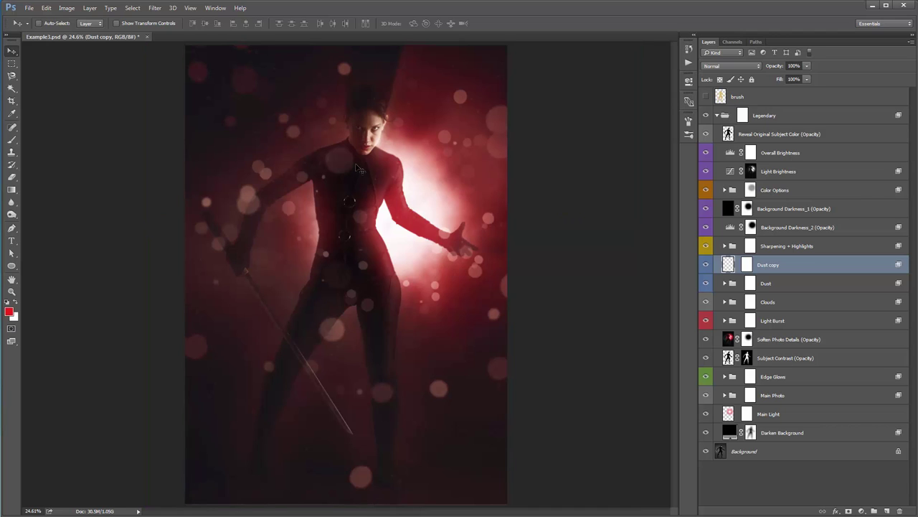
click(707, 67)
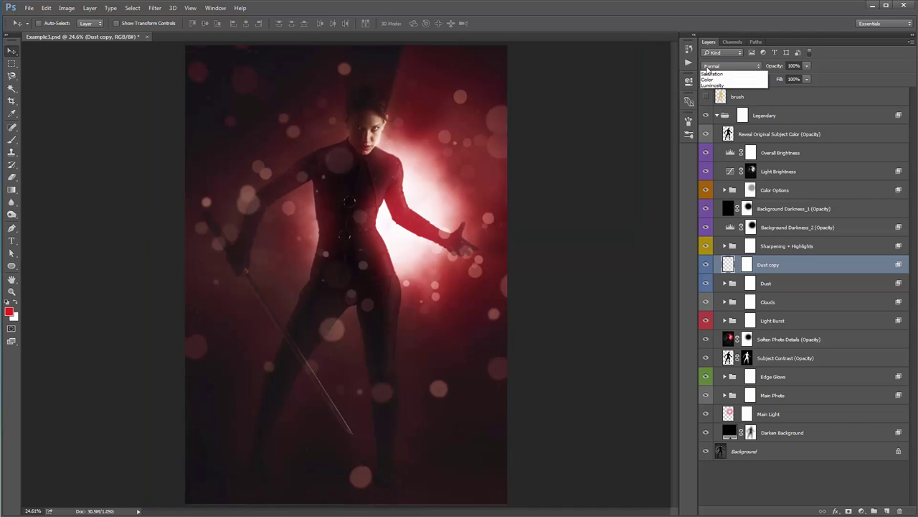
click(717, 165)
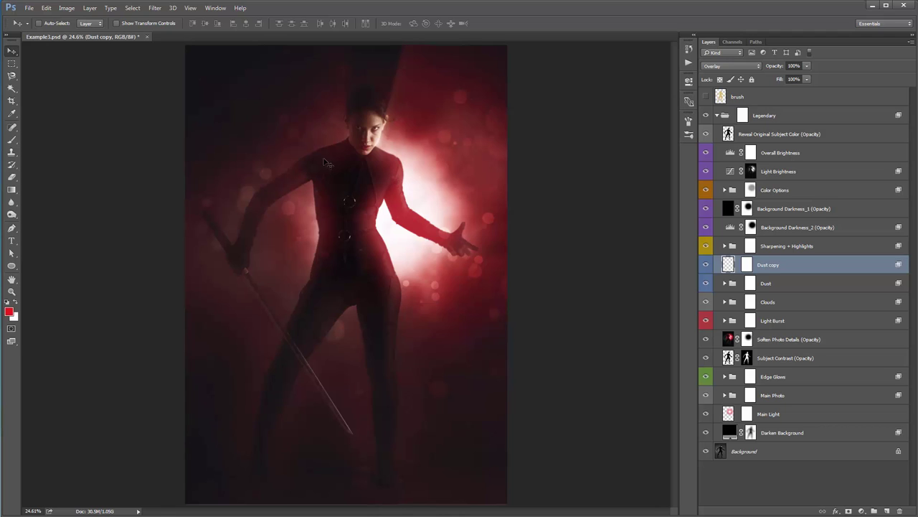
- Apply a Radial Blur to Dust copy with amount 100, Zoom method and Good quality, centering the blur on the light behind the subject
click(155, 8)
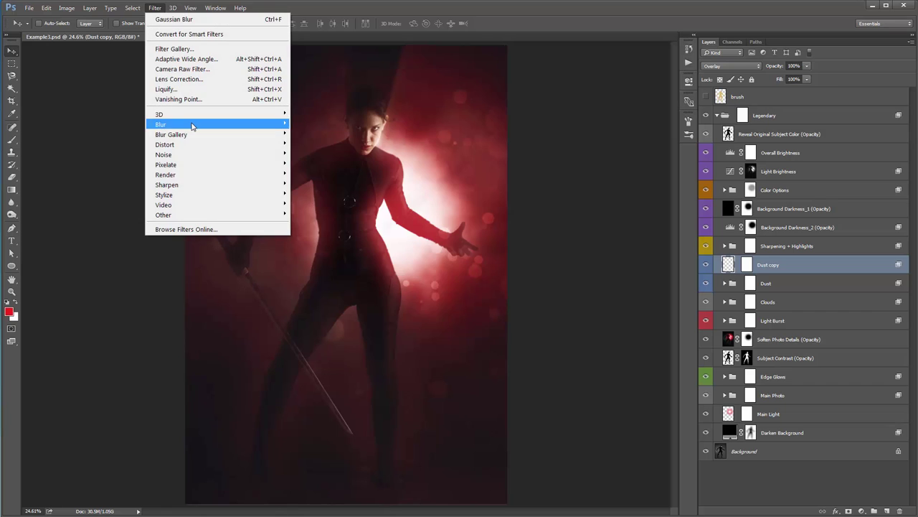
mouse_move(194, 125)
click(324, 198)
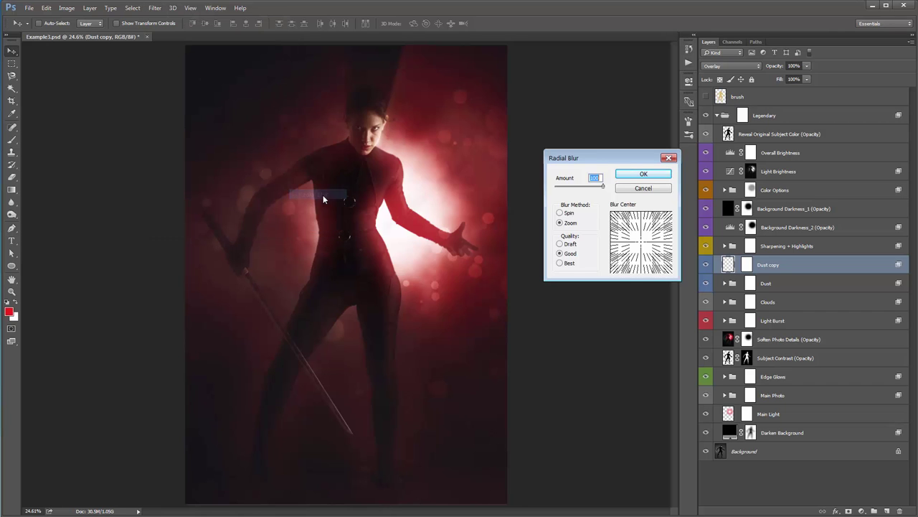
drag(605, 166, 597, 92)
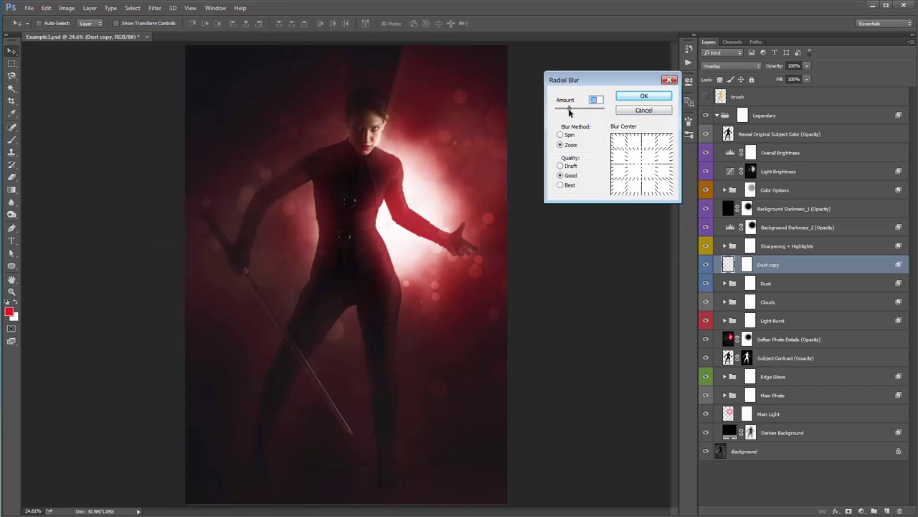
click(572, 148)
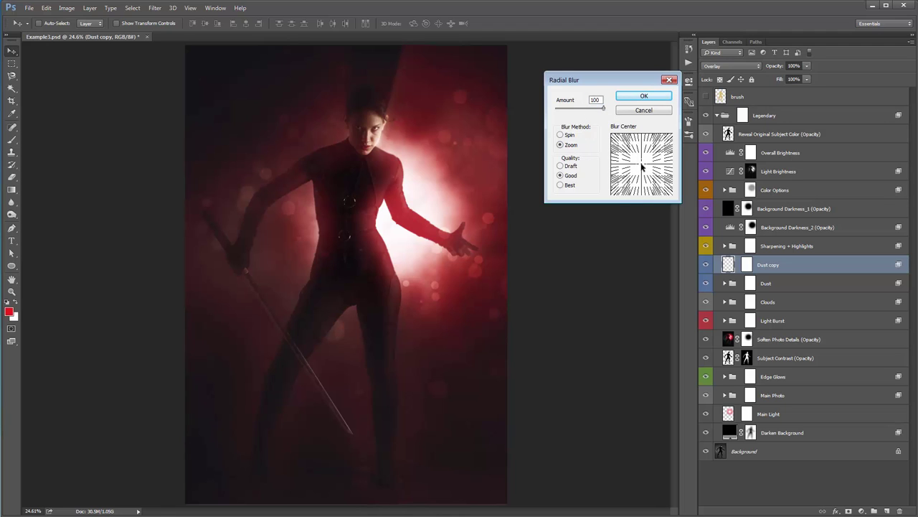
mouse_move(643, 166)
mouse_down()
mouse_move(636, 169)
mouse_move(647, 154)
mouse_up()
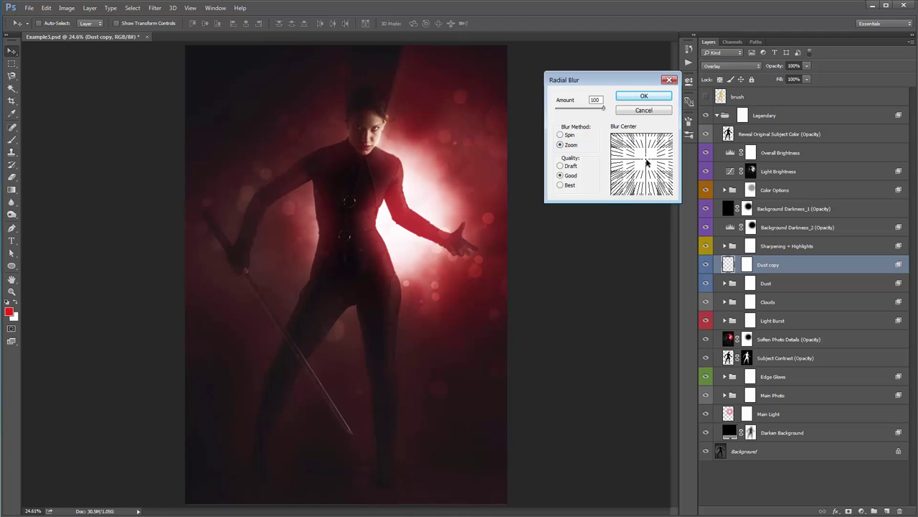
click(651, 100)
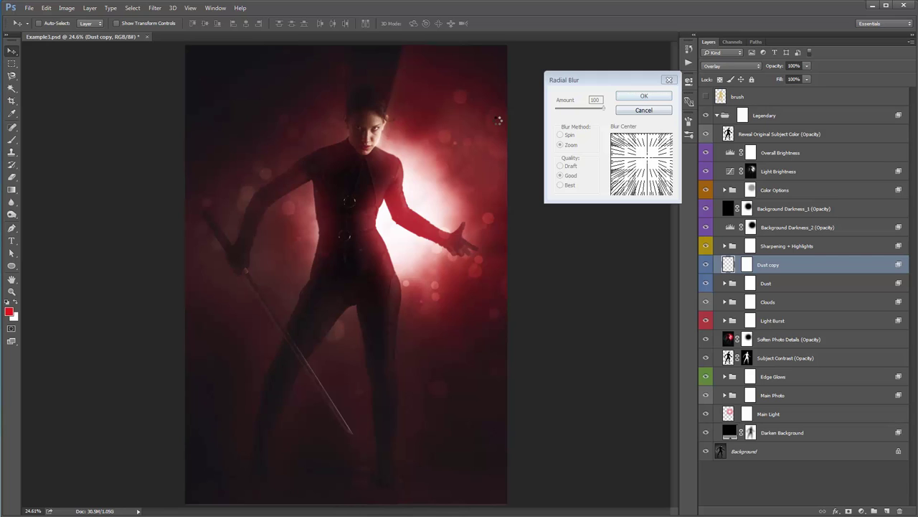
- Hide the Dust group and duplicate the blurred Dust copy layer four times
click(705, 284)
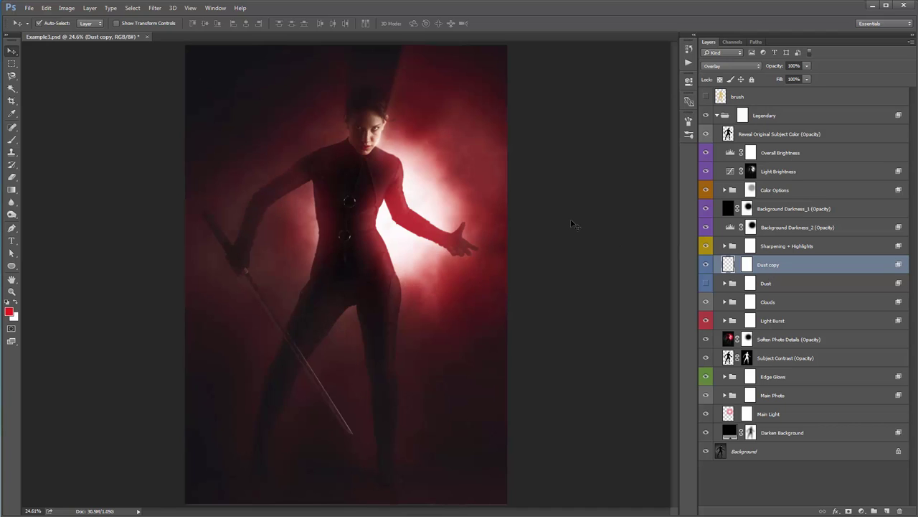
key(ctrl+j)
key(ctrl+j)
key(ctrl+j)
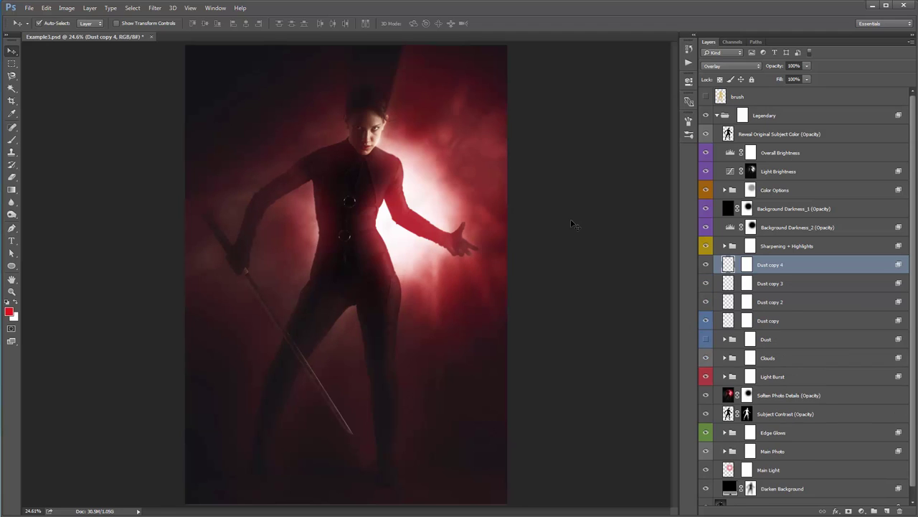
key(ctrl+j)
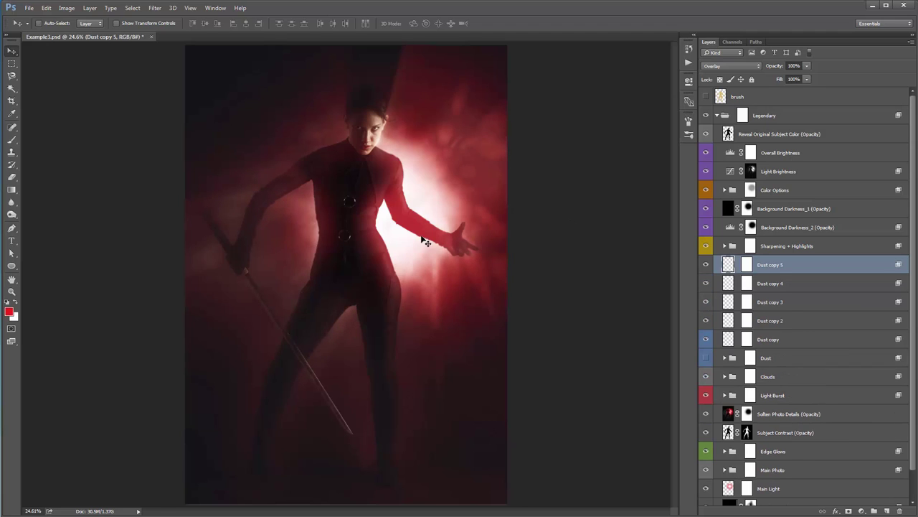
- Merge the layers Dust copy 2 through Dust copy 5 into one and set its blend mode to Overlay
shift+click(782, 322)
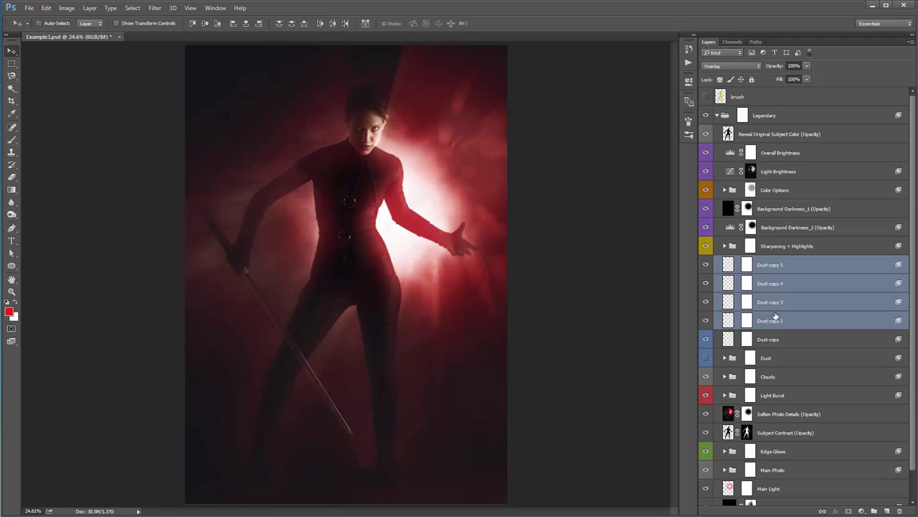
key(ctrl+e)
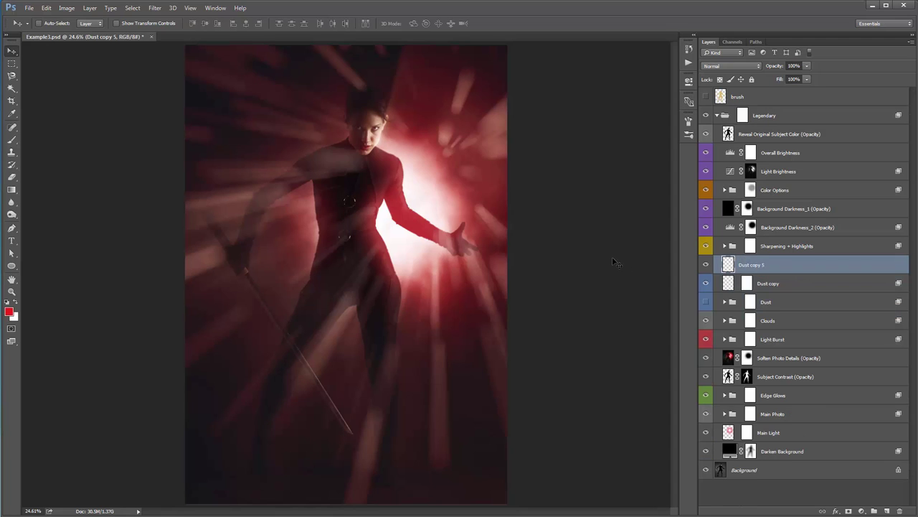
click(721, 68)
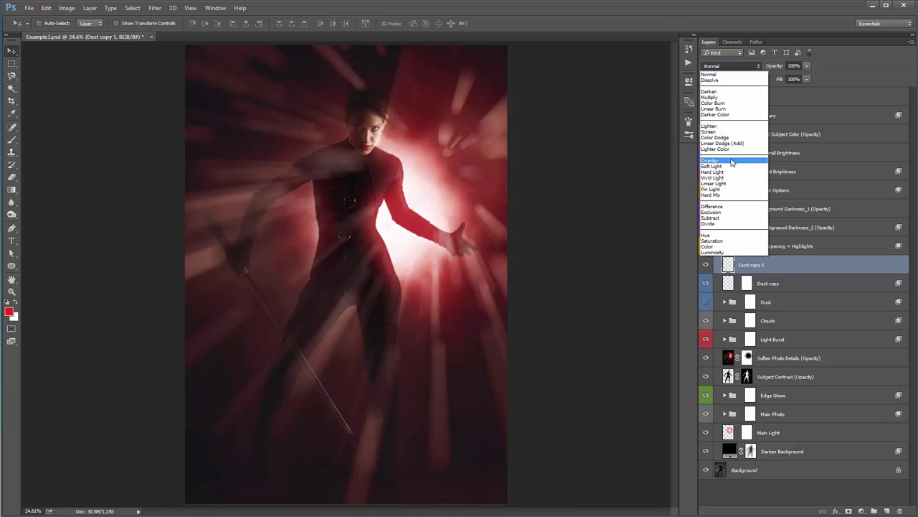
click(732, 152)
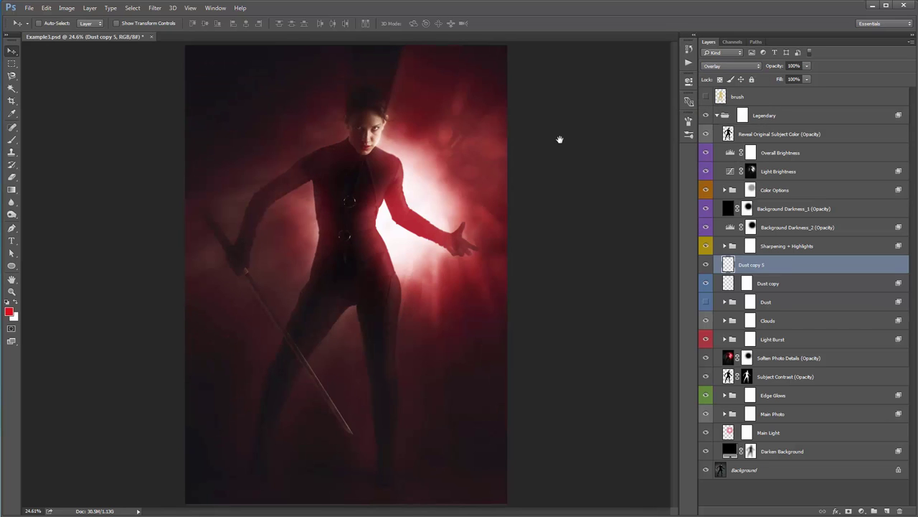
- Reapply the last Radial Blur to the merged Dust copy 5 layer and shift its streaks slightly over the light
click(155, 8)
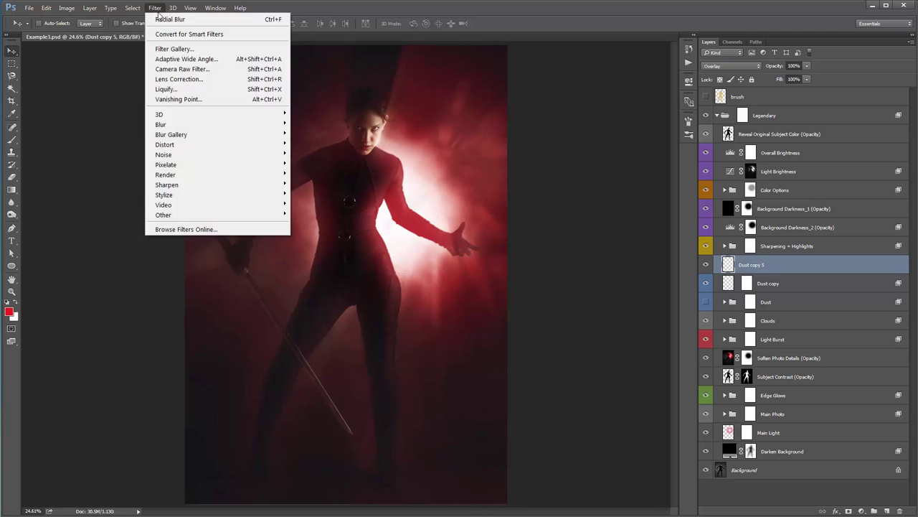
click(192, 43)
click(155, 8)
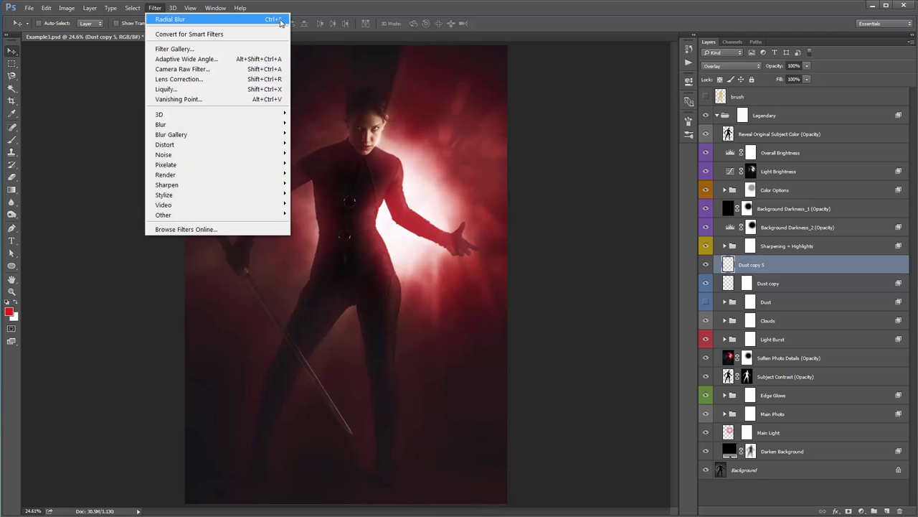
click(556, 163)
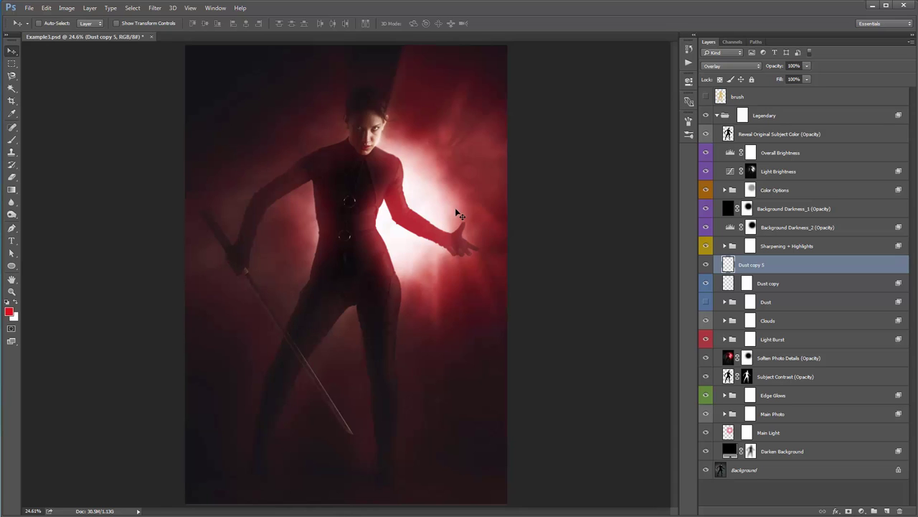
mouse_move(456, 210)
mouse_down()
mouse_move(433, 211)
mouse_move(447, 214)
mouse_up()
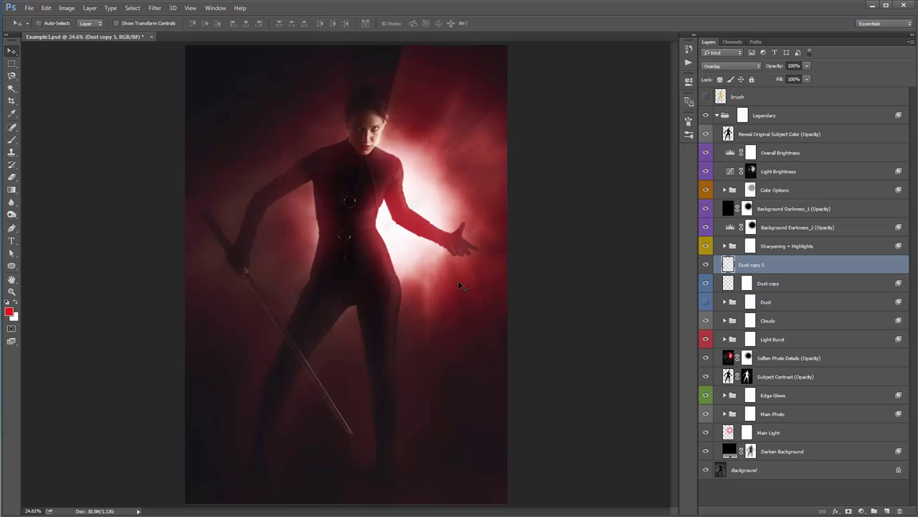
- Hide the Dust copy layer, show the Dust group and reposition the merged dust streaks slightly
click(706, 283)
click(705, 303)
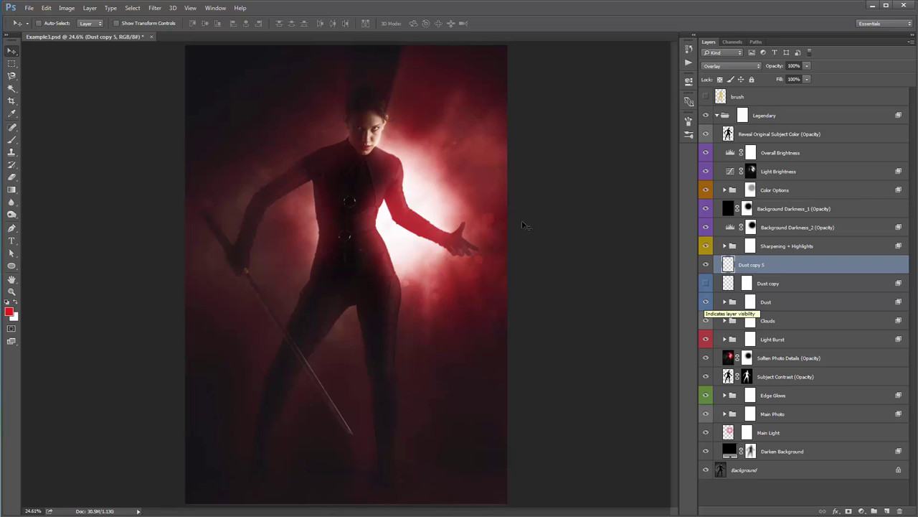
drag(464, 182, 454, 184)
- Try the Screen blend mode on the merged dust streaks layer and undo it
click(730, 66)
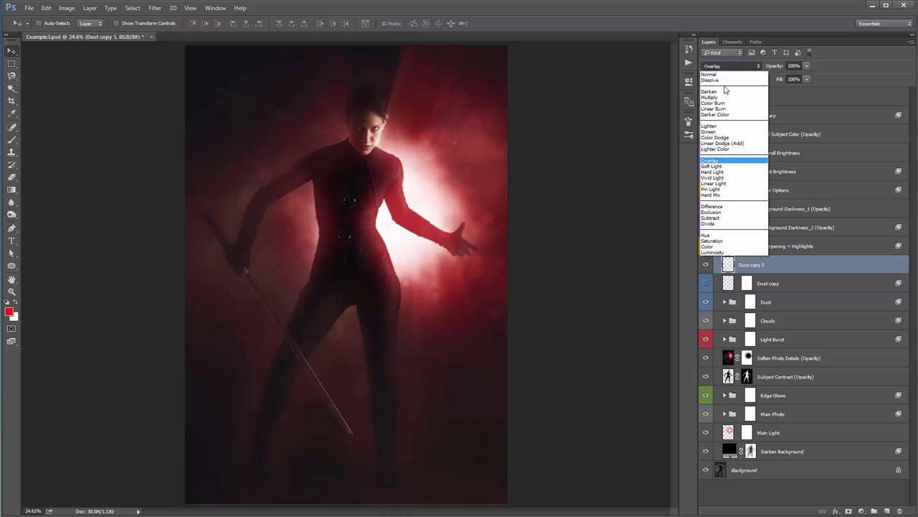
click(725, 133)
key(ctrl+z)
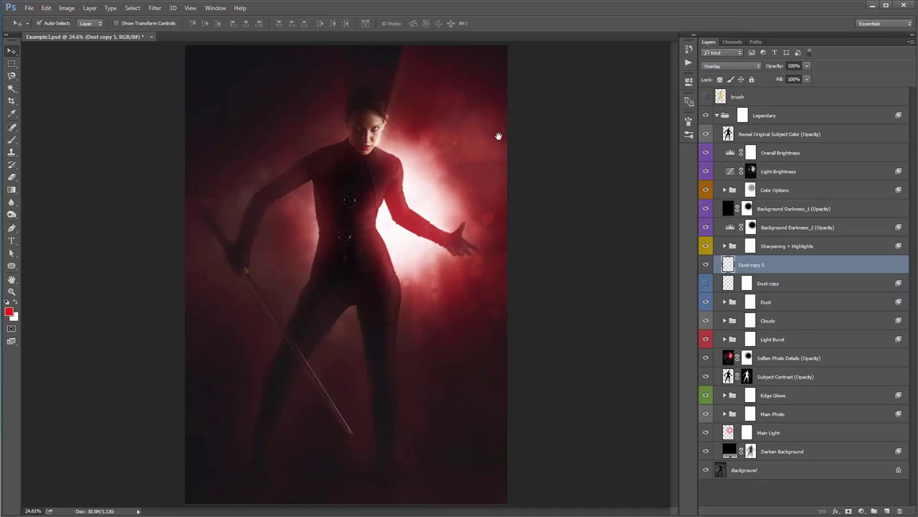
- Compare the image with and without the Clouds group and adjust the group's opacity slightly
key(ctrl+j)
key(ctrl+z)
click(800, 281)
click(789, 300)
click(788, 320)
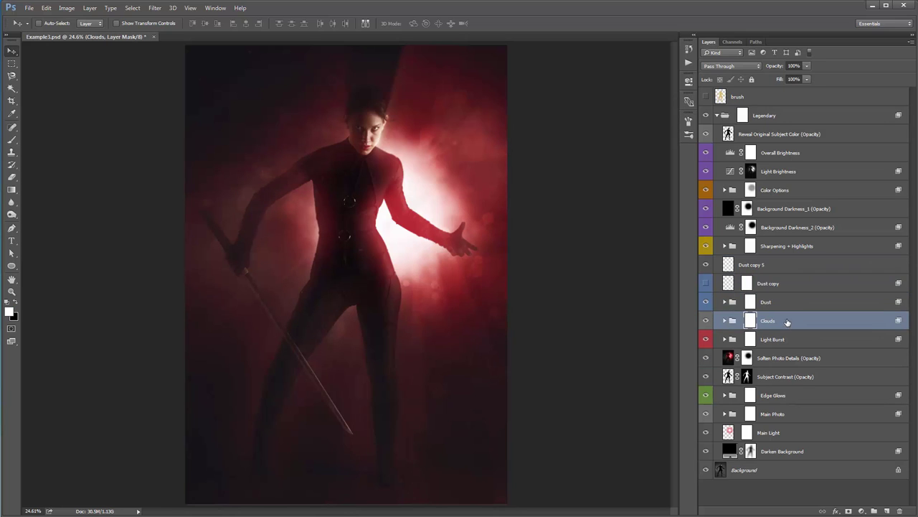
click(705, 321)
click(705, 321)
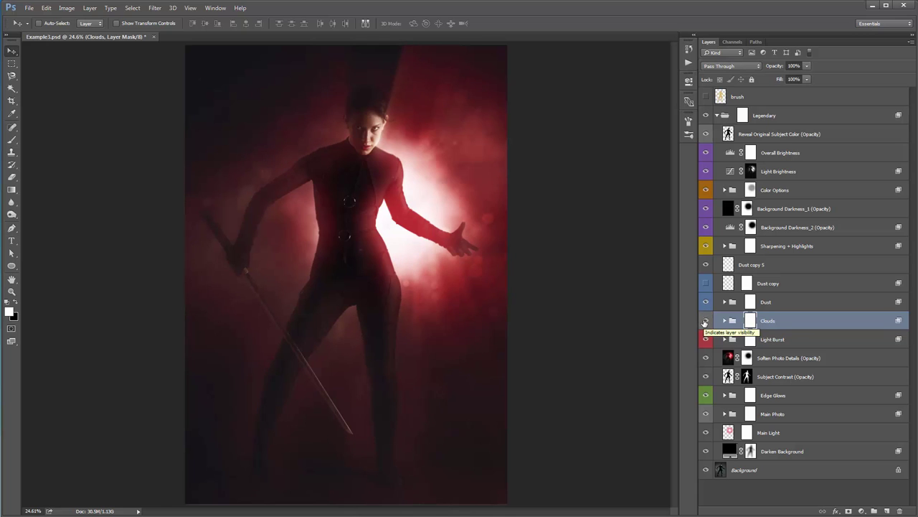
click(705, 321)
click(705, 320)
click(706, 321)
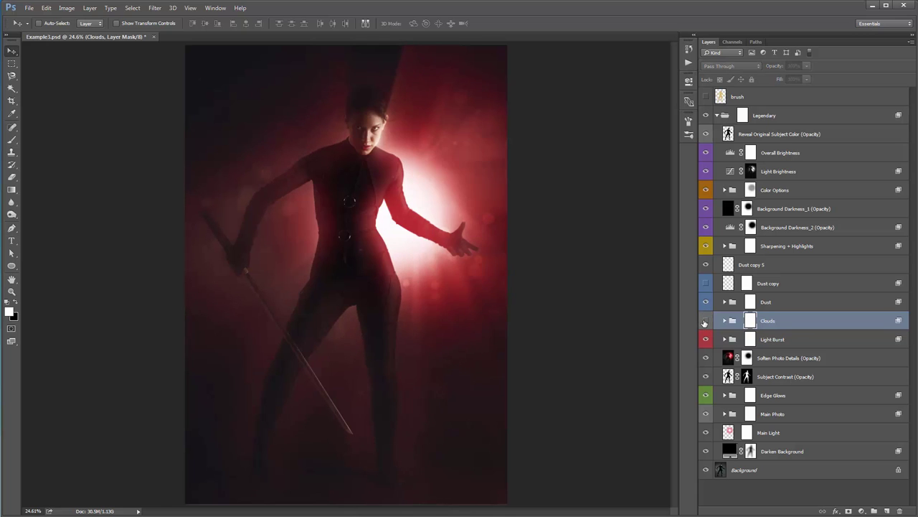
click(705, 321)
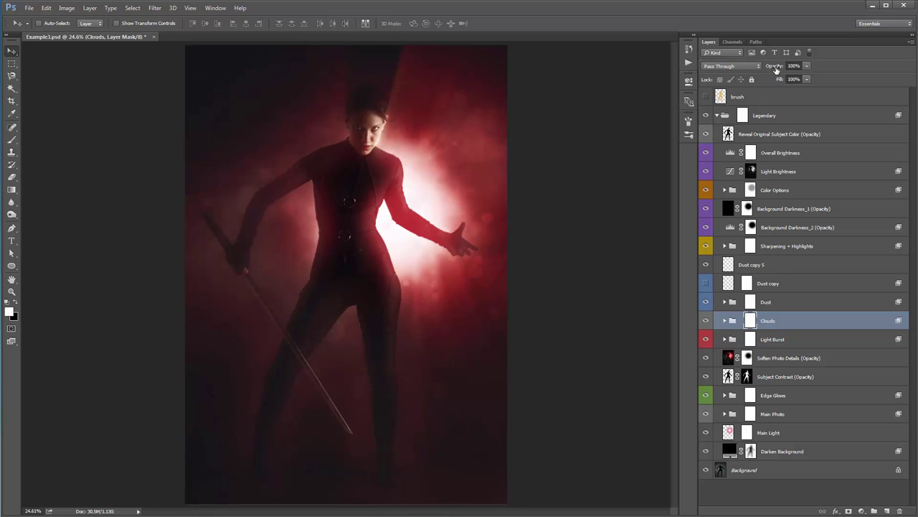
mouse_move(775, 66)
mouse_down()
mouse_move(755, 68)
mouse_move(765, 74)
mouse_up()
- Compare the image with and without the Light Burst group
click(796, 336)
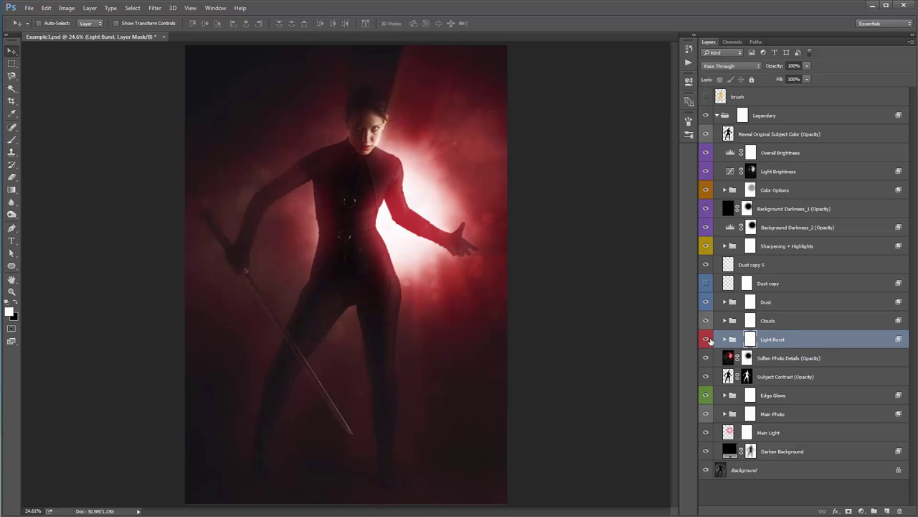
click(708, 340)
click(707, 340)
click(707, 340)
click(708, 340)
click(709, 340)
click(709, 340)
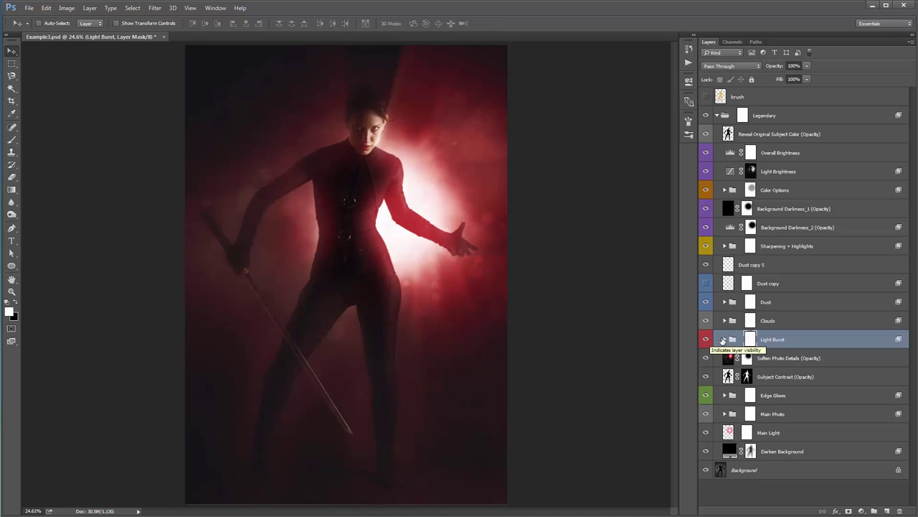
- Shift the hue of the Light Burst Color adjustment inside the Light Burst group slightly toward magenta
click(725, 340)
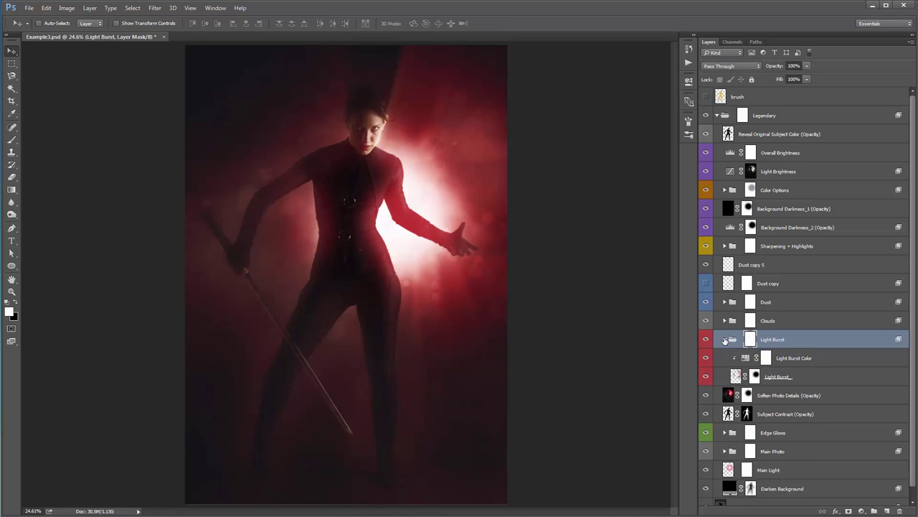
click(792, 357)
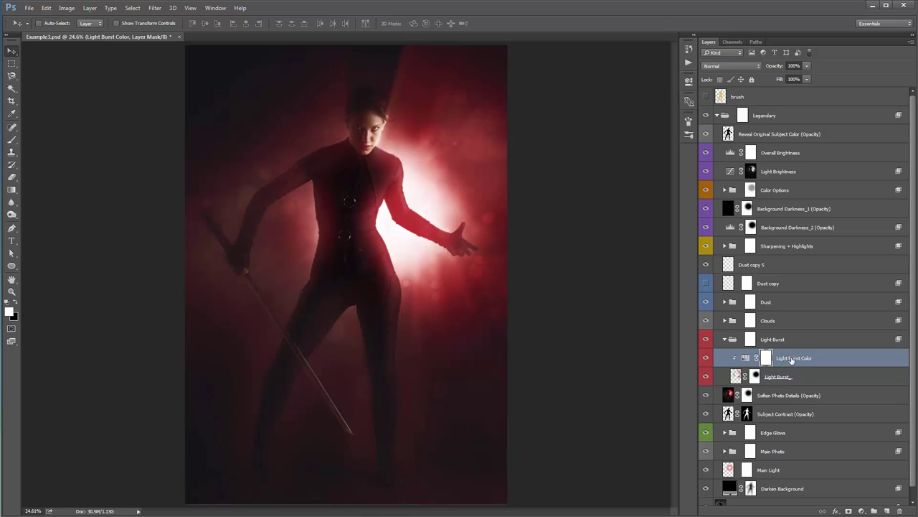
double_click(746, 360)
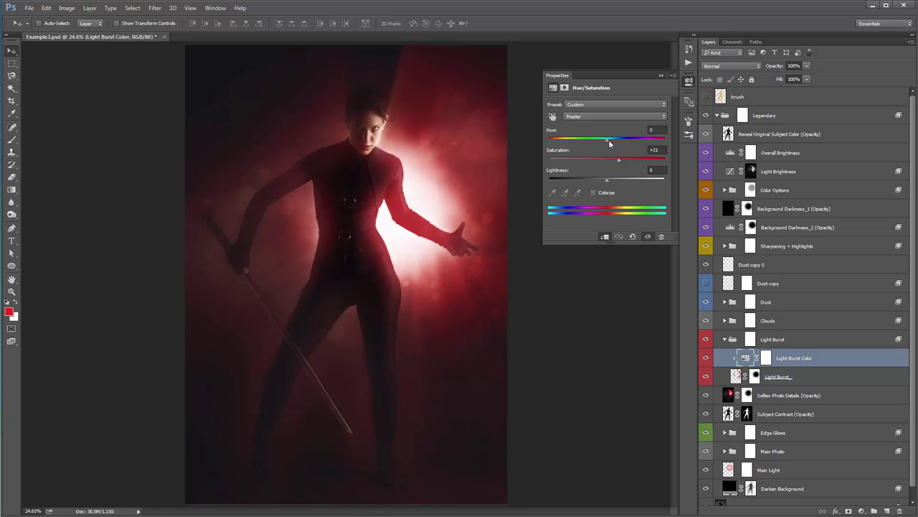
mouse_move(607, 139)
mouse_down()
mouse_move(648, 147)
mouse_move(590, 140)
mouse_move(599, 140)
mouse_up()
click(662, 75)
click(726, 338)
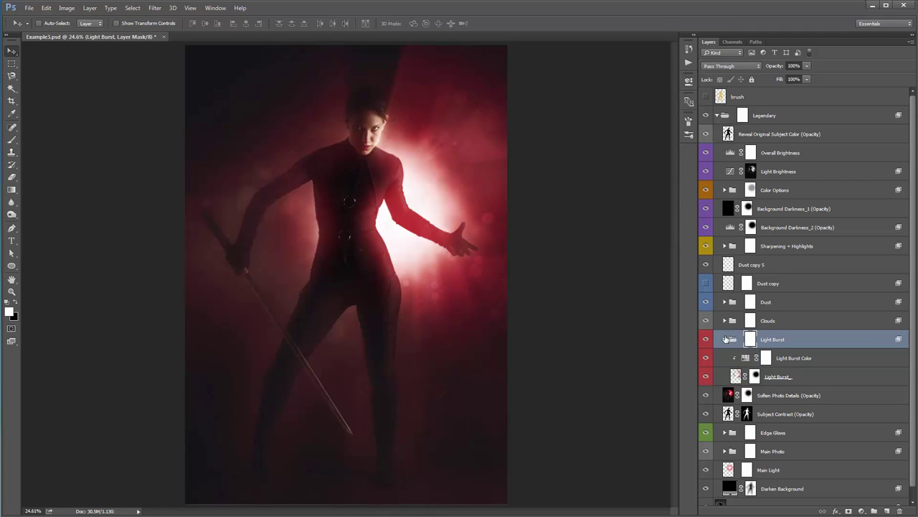
click(725, 338)
- Adjust the opacity of the Soften Photo Details layer
click(778, 353)
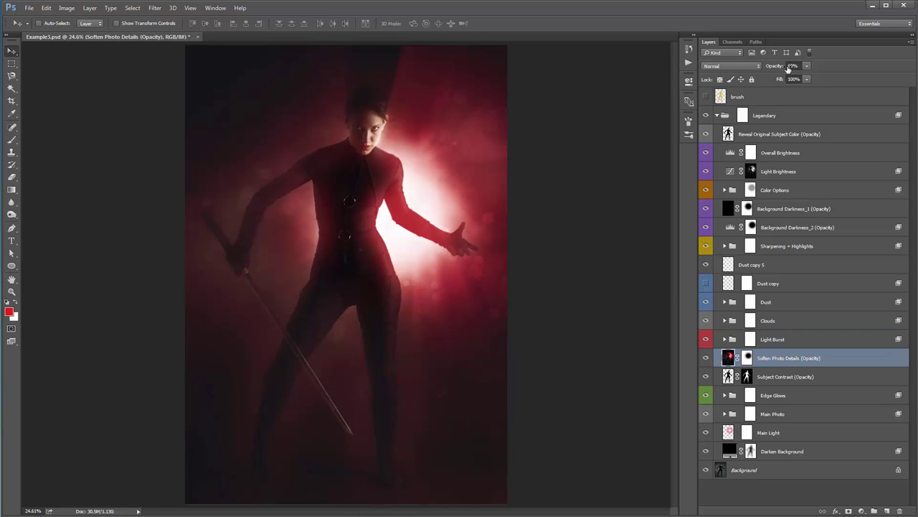
drag(790, 67, 568, 88)
drag(577, 89, 579, 87)
drag(771, 67, 770, 67)
key(Return)
- Compare the image with and without the Main Photo group over the light
click(783, 398)
click(781, 419)
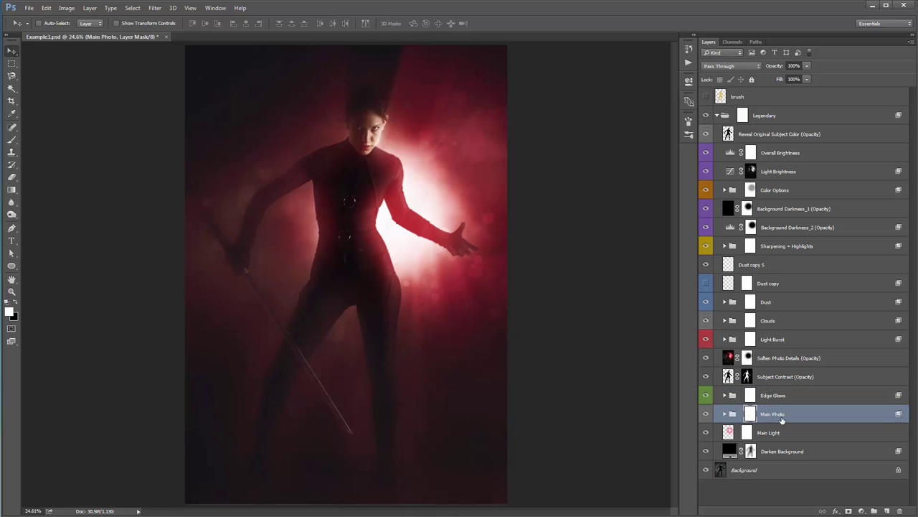
click(706, 414)
click(706, 415)
click(706, 414)
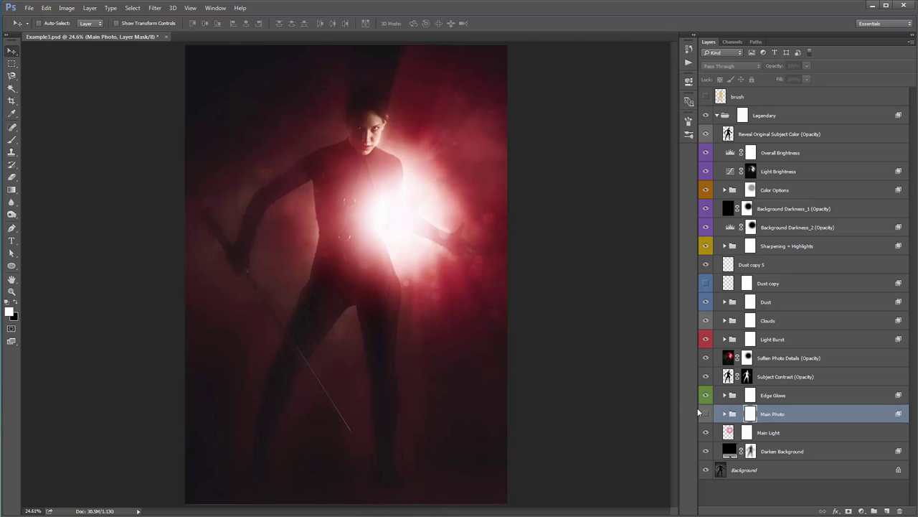
click(706, 413)
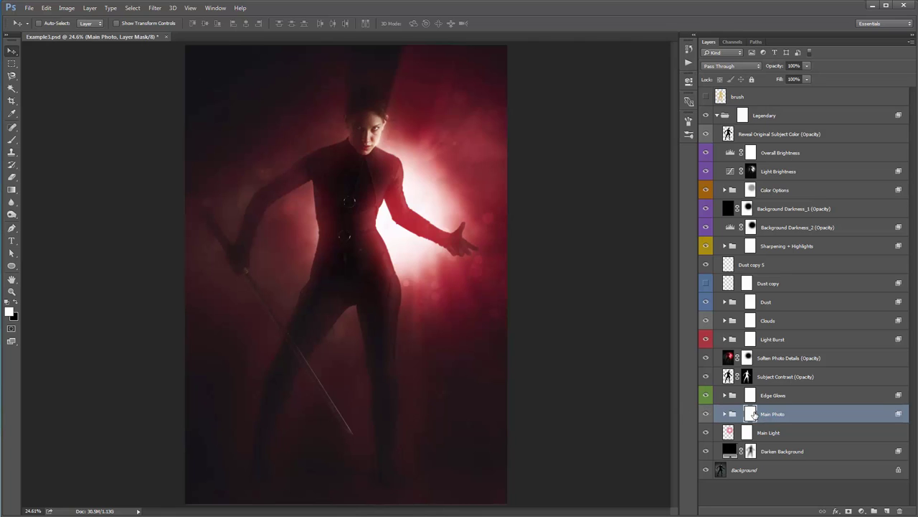
- Mask the Main Photo group over the subject's waist using a black brush of size 600 at 40% opacity
key(b)
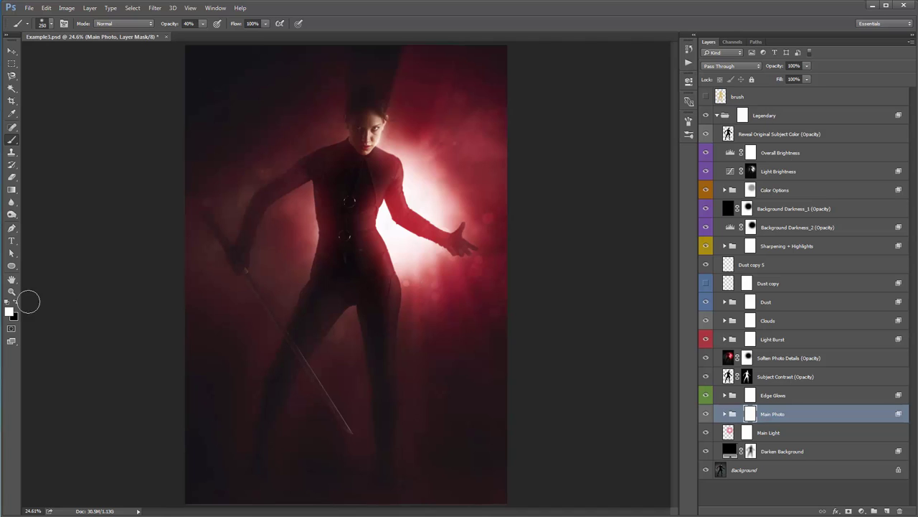
click(16, 303)
key(bracketright)
key(bracketright)
key(bracketright)
key(bracketright)
click(369, 222)
key(ctrl+z)
click(378, 221)
click(379, 221)
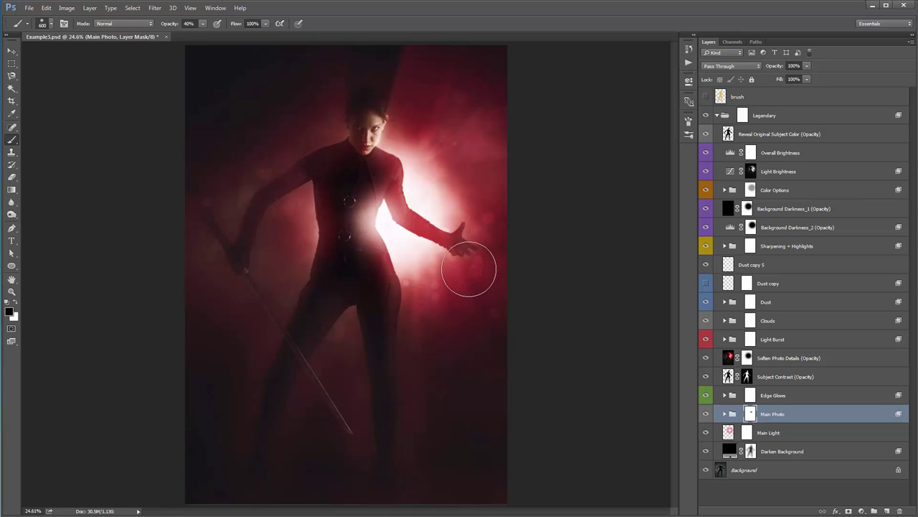
- Fade the edge of the outstretched arm on the Main Photo mask with a black brush of size 250
key(bracketleft)
key(bracketleft)
key(bracketleft)
key(bracketleft)
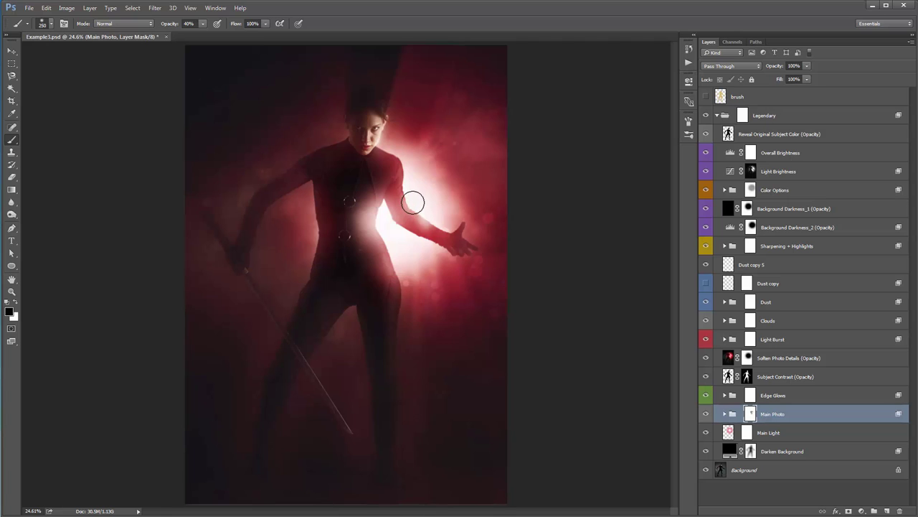
- Restore part of the outstretched arm on the Main Photo mask with white at size 500 and retouch its edge with a smaller black brush
key(bracketright)
key(bracketright)
key(bracketright)
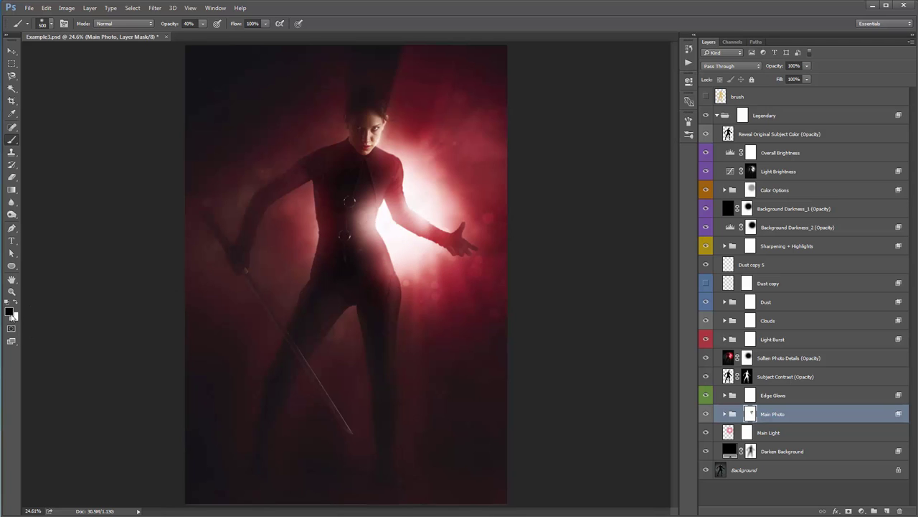
key(x)
drag(410, 225, 417, 239)
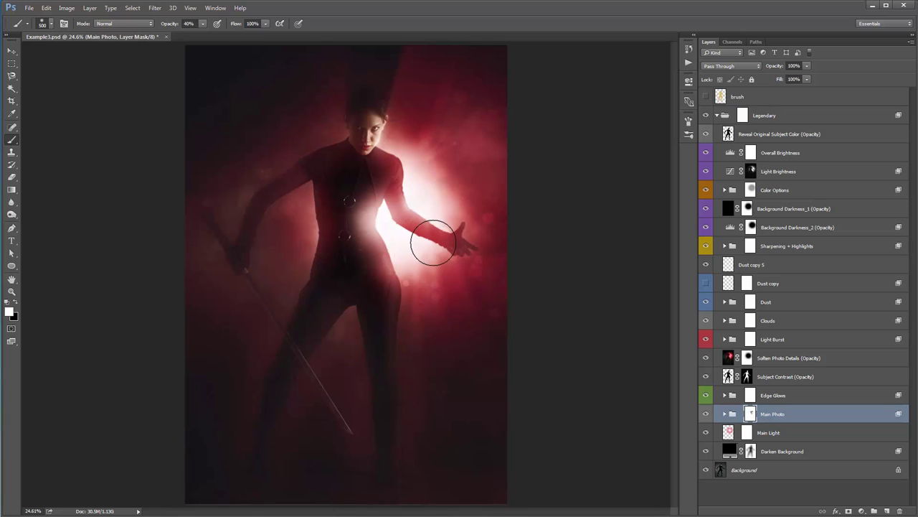
key(x)
key(bracketleft)
key(bracketleft)
key(bracketleft)
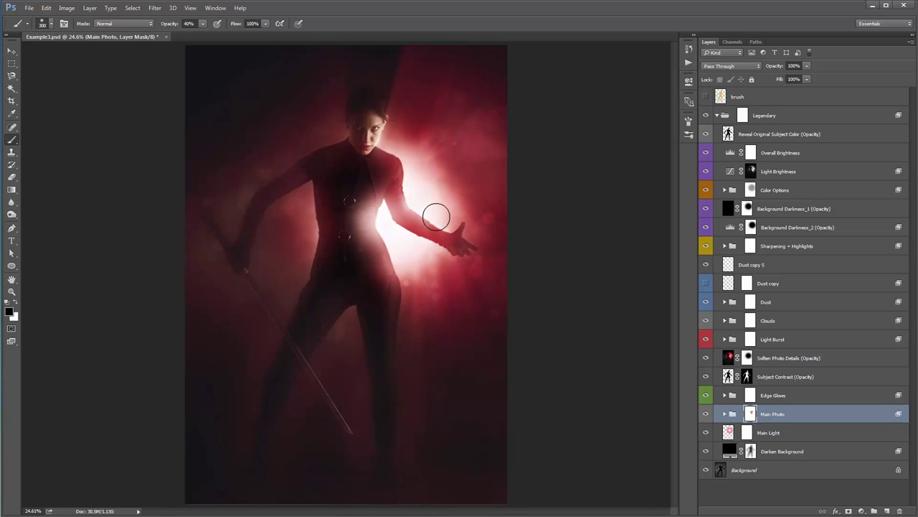
- Hide and show the Main Photo group repeatedly to check its painted mask against the full light
click(706, 414)
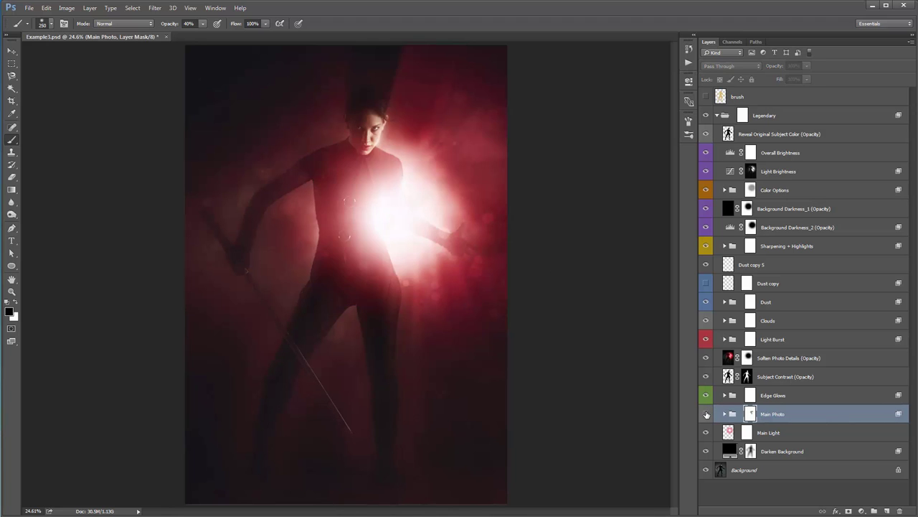
click(706, 414)
click(705, 415)
click(706, 414)
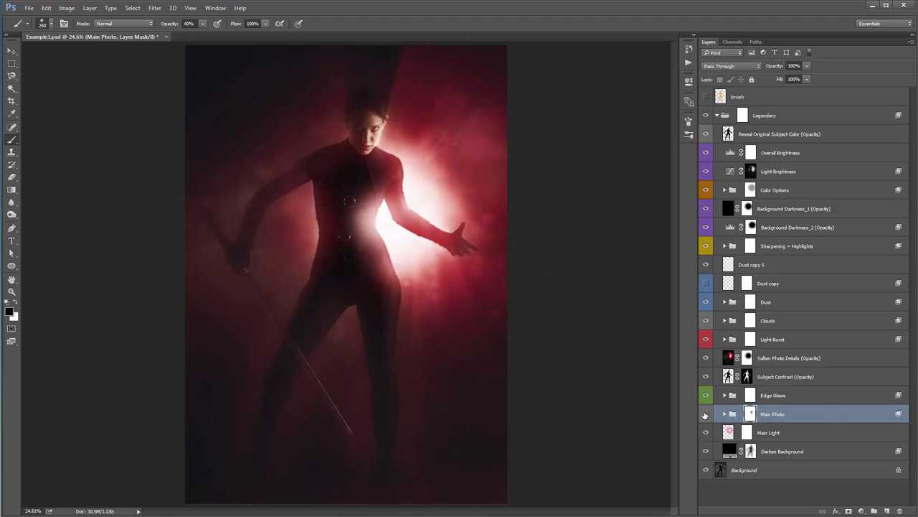
click(705, 415)
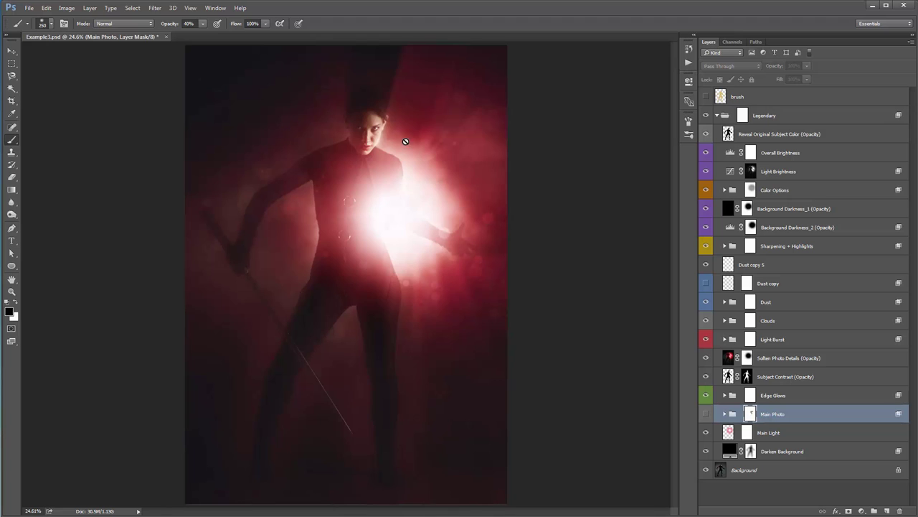
click(706, 414)
click(706, 414)
click(706, 414)
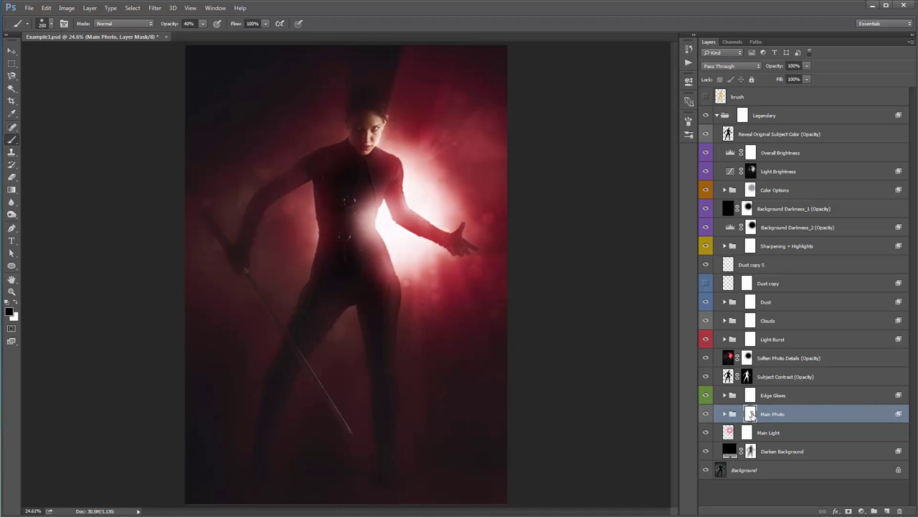
- Fade the subject's upper chest on the Main Photo mask using a soft brush of up to size 600 at 33% opacity
key(bracketright)
mouse_move(357, 139)
mouse_down()
mouse_move(365, 117)
mouse_move(357, 155)
mouse_up()
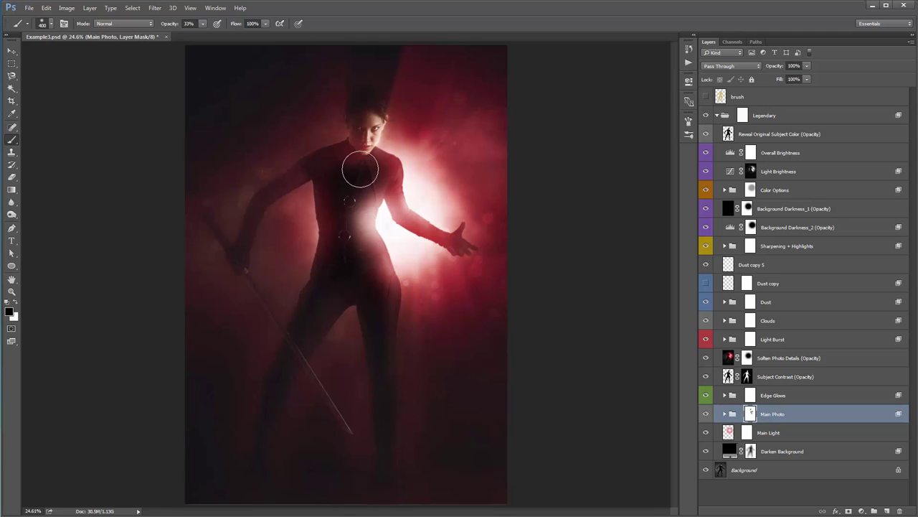
key(bracketright)
key(bracketright)
key(bracketright)
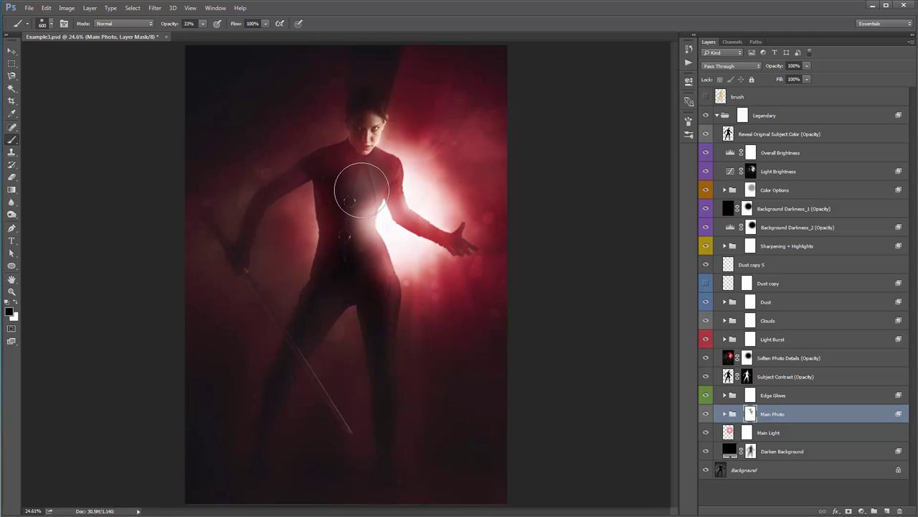
key(x)
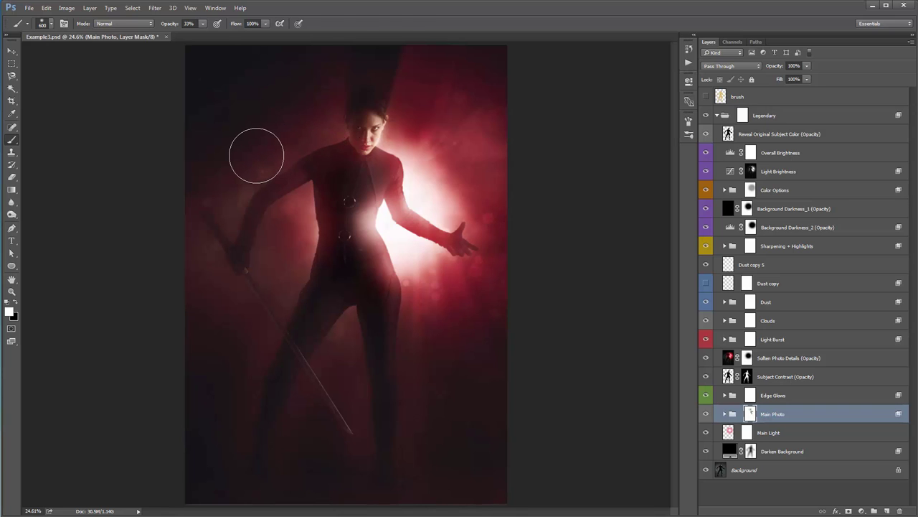
key(v)
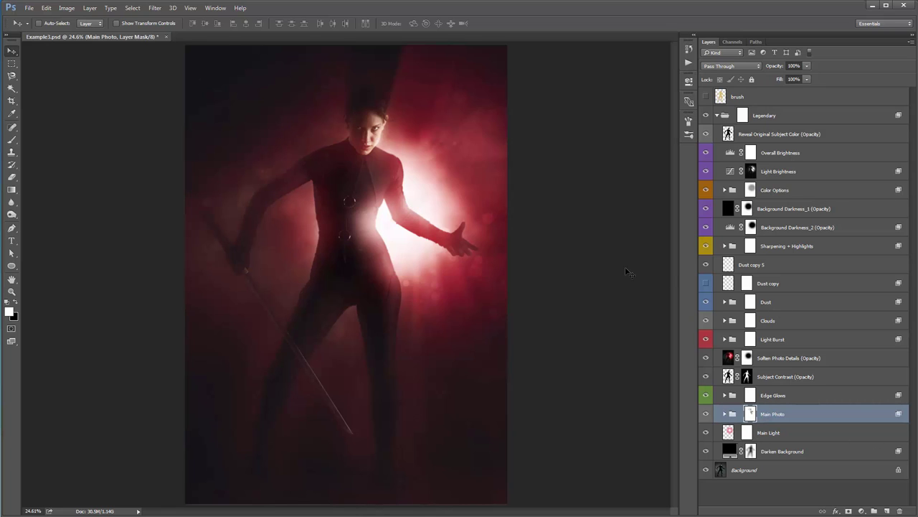
- Reveal strong highlights along the lit waist by painting white on the Add Strong Highlights (Brush Mask) mask at 70% brush opacity
click(740, 247)
click(724, 246)
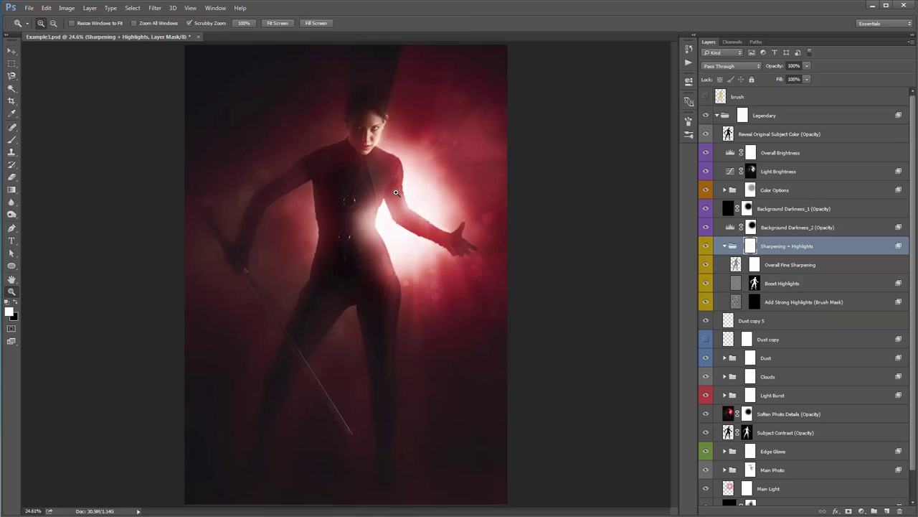
scroll(418, 205, up, 2)
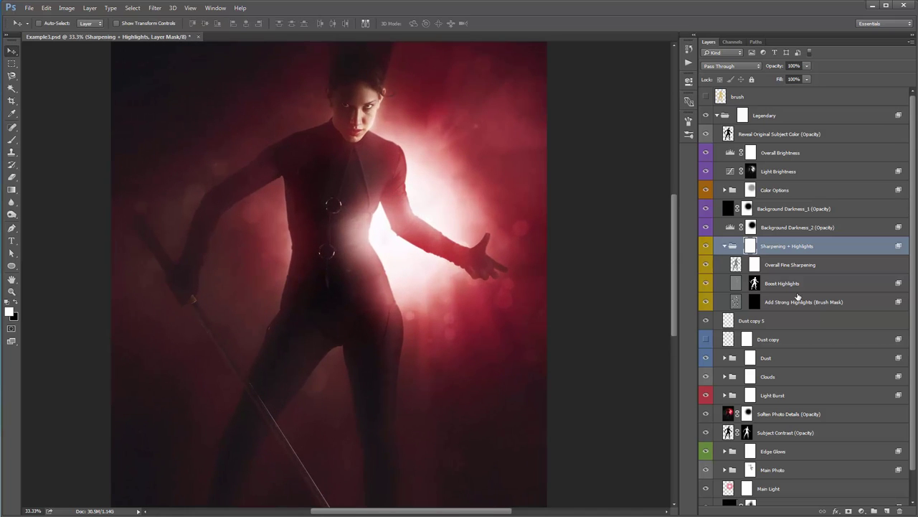
click(793, 302)
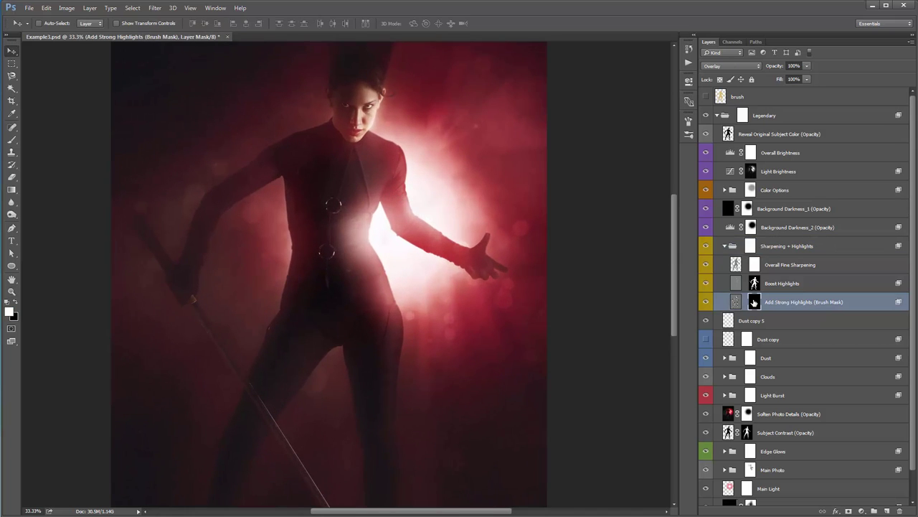
key(b)
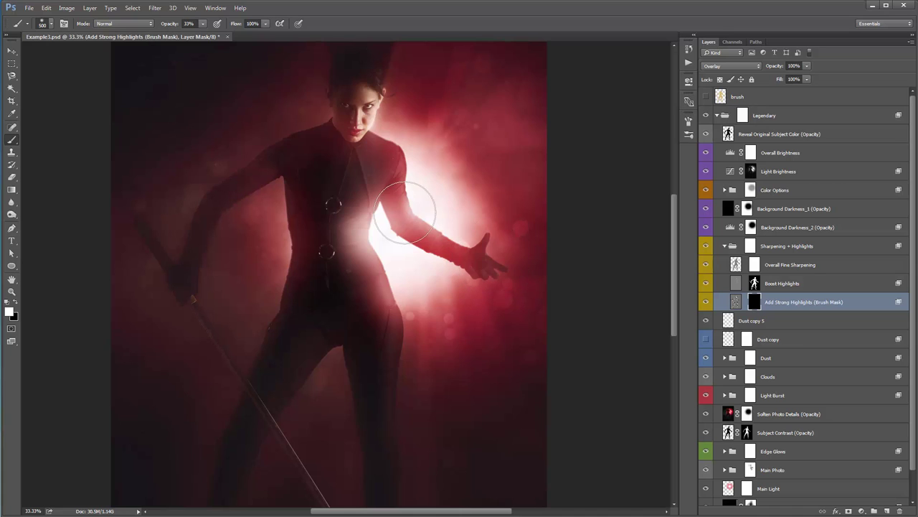
key(bracketleft)
key(bracketleft)
key(bracketleft)
drag(203, 27, 222, 36)
key(bracketleft)
drag(389, 246, 378, 208)
- Paint strong highlights onto the outstretched arm and chest with smaller brushes of up to size 175
key(bracketleft)
key(bracketleft)
key(bracketleft)
key(bracketleft)
key(bracketright)
key(bracketright)
key(bracketright)
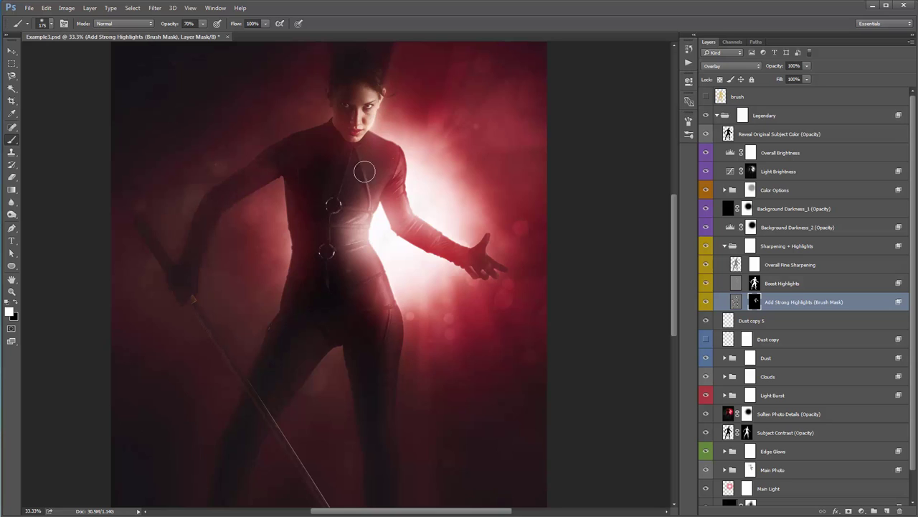
- Touch up the strong highlights around the head, sword arm and hips with brush sizes between 90 and 125
scroll(363, 175, up, 1)
key(bracketleft)
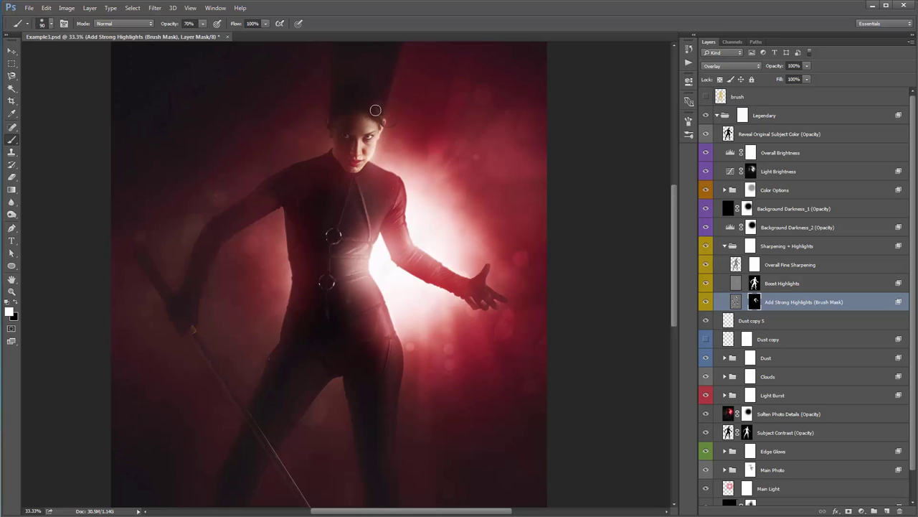
key(bracketleft)
key(bracketleft)
key(bracketleft)
key(bracketright)
key(bracketright)
scroll(341, 230, down, 3)
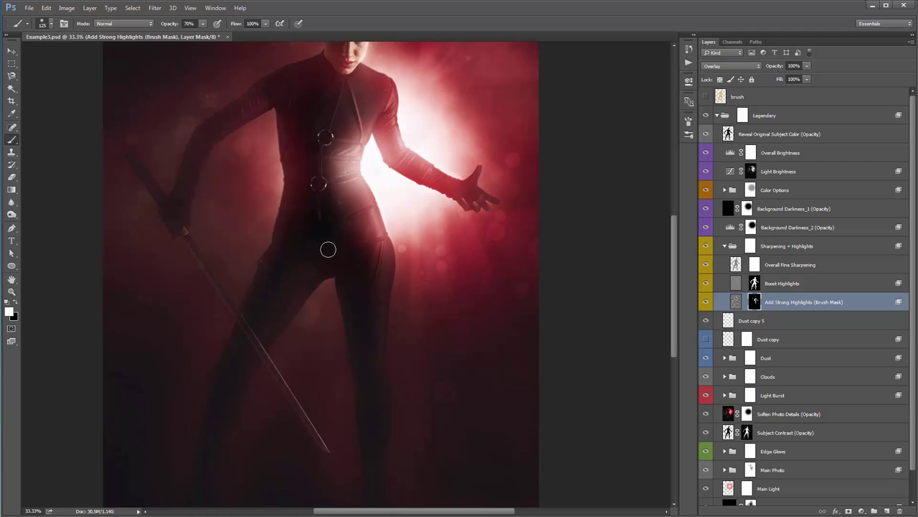
scroll(326, 237, up, 1)
scroll(335, 126, up, 3)
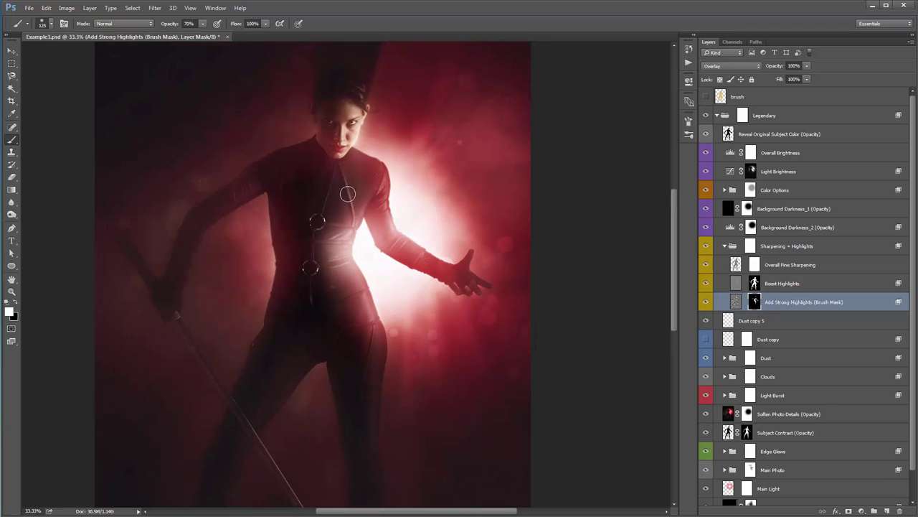
- Lower the Dust copy 5 layer's opacity to 44%
key(v)
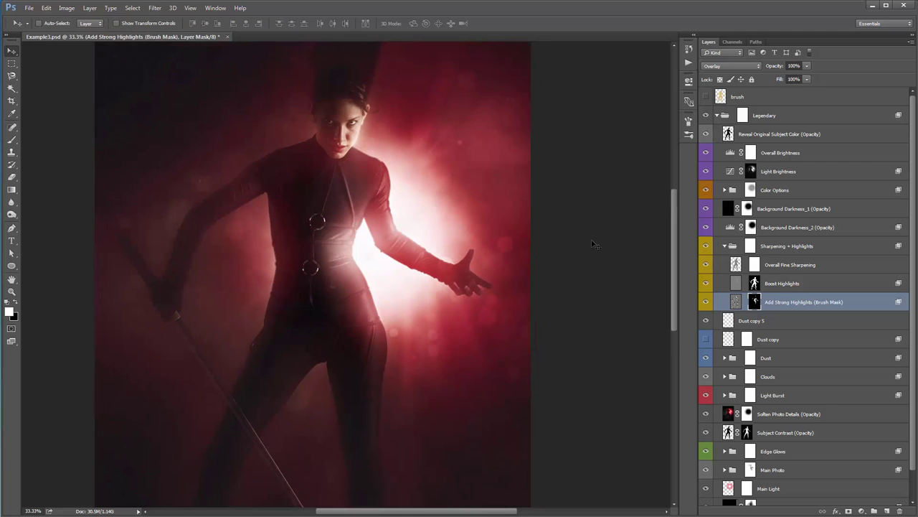
click(773, 322)
drag(776, 68, 672, 69)
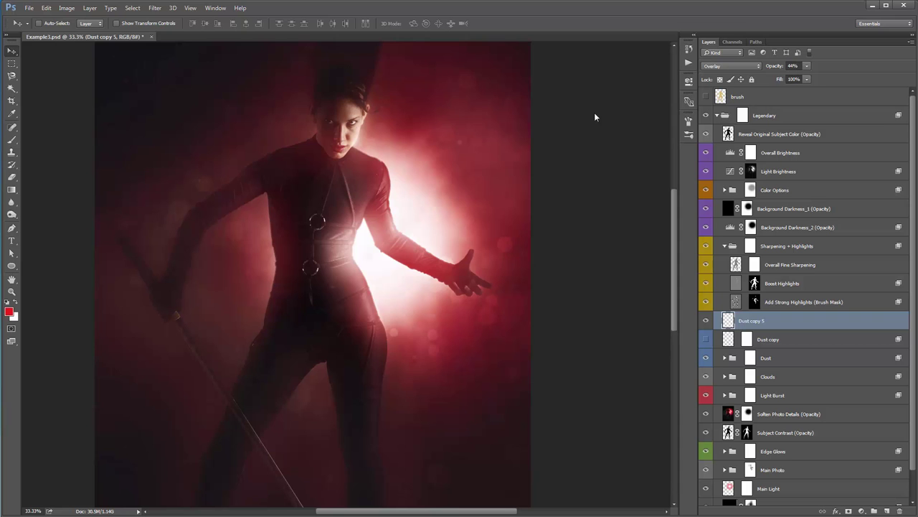
- Paint white along the whole sword blade on the Add Strong Highlights (Brush Mask) mask with a size 45 brush at 70% opacity
drag(502, 207, 556, 122)
key(z)
drag(275, 218, 331, 225)
scroll(556, 272, down, 2)
click(785, 306)
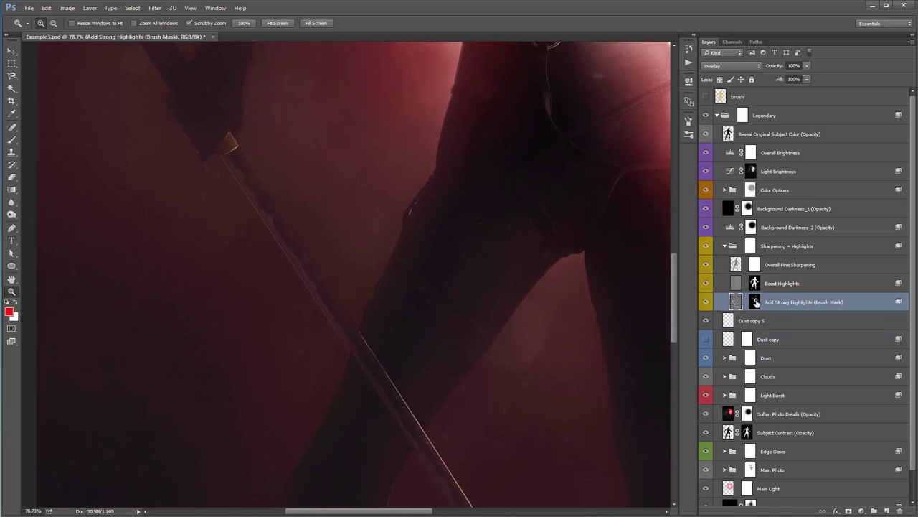
key(d)
key(x)
key(b)
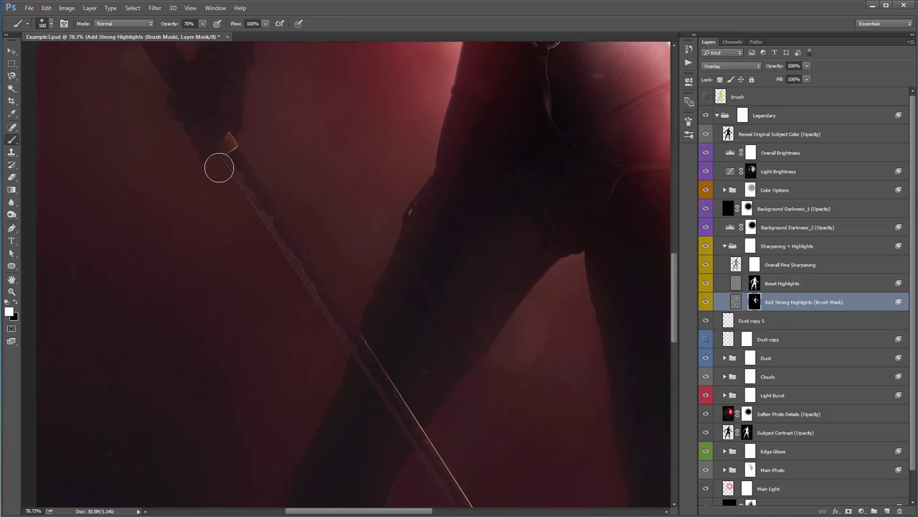
key(bracketleft)
key(bracketleft)
key(bracketleft)
key(bracketleft)
key(bracketleft)
key(bracketleft)
key(bracketleft)
drag(280, 220, 257, 163)
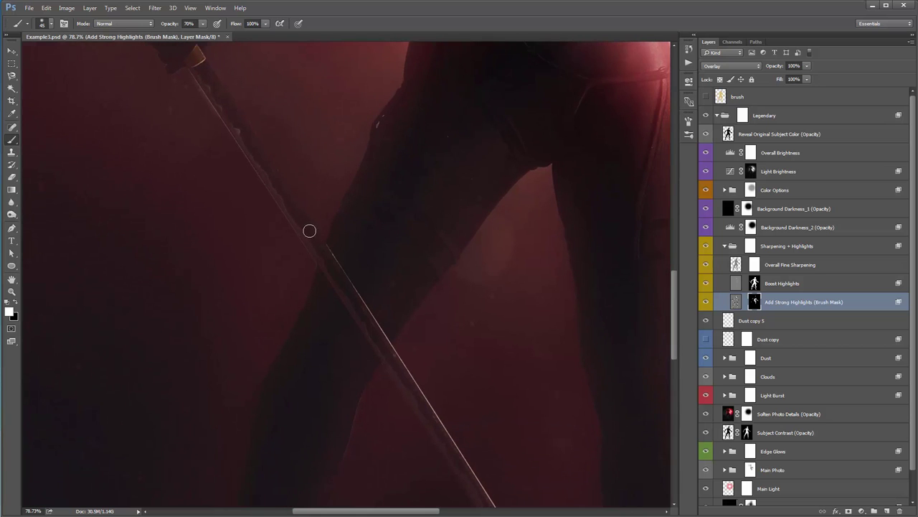
drag(396, 310, 334, 129)
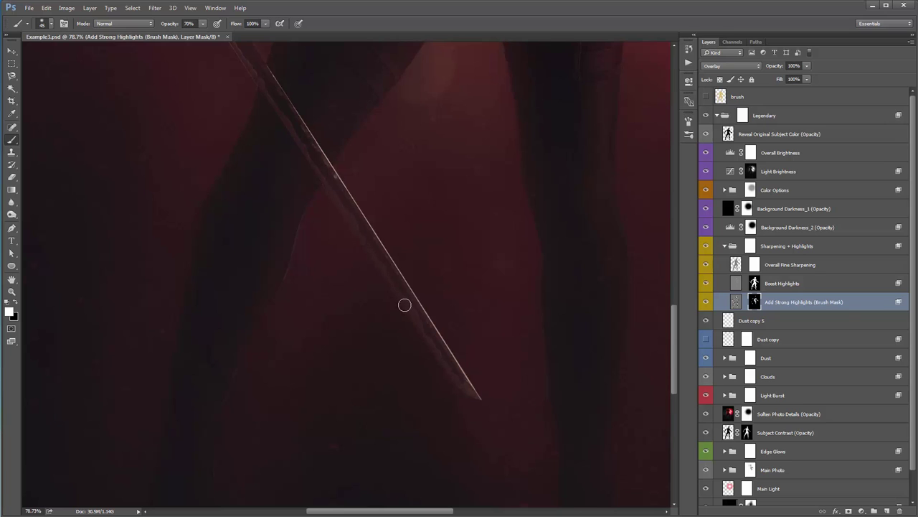
drag(475, 394, 440, 348)
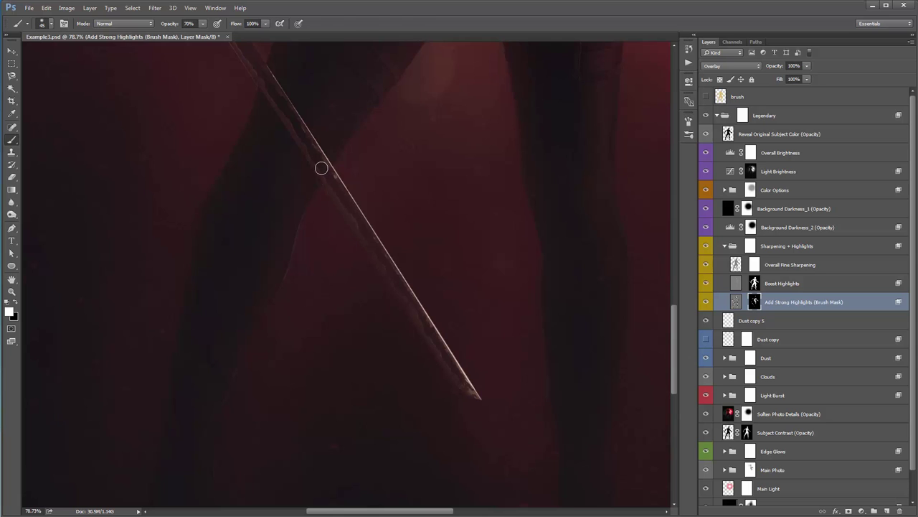
- Compare the full image with the Add Strong Highlights (Brush Mask) layer repeatedly hidden and shown, checking the sword and lit areas
key(v)
key(ctrl+0)
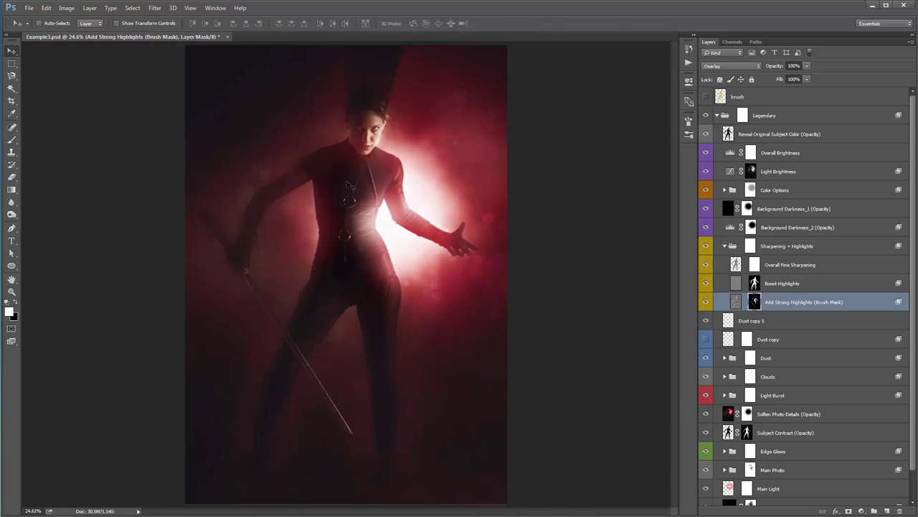
click(707, 303)
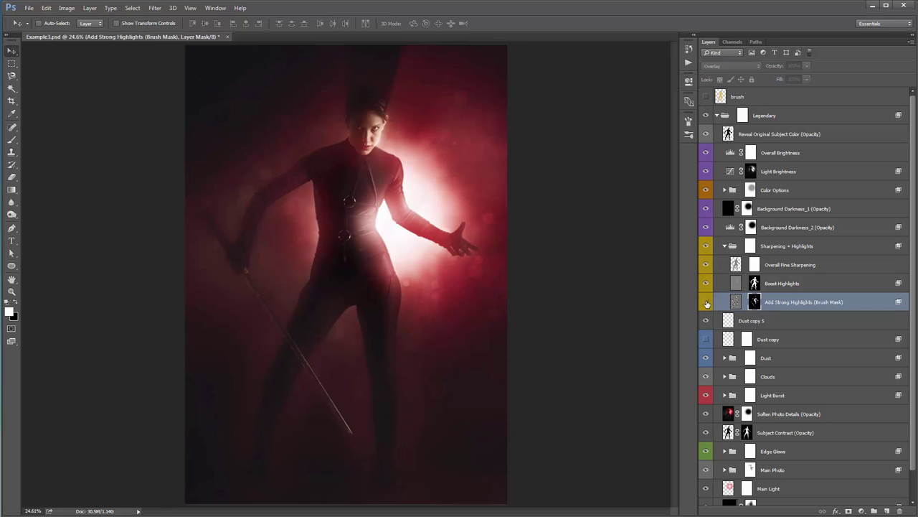
click(707, 303)
click(707, 303)
click(707, 302)
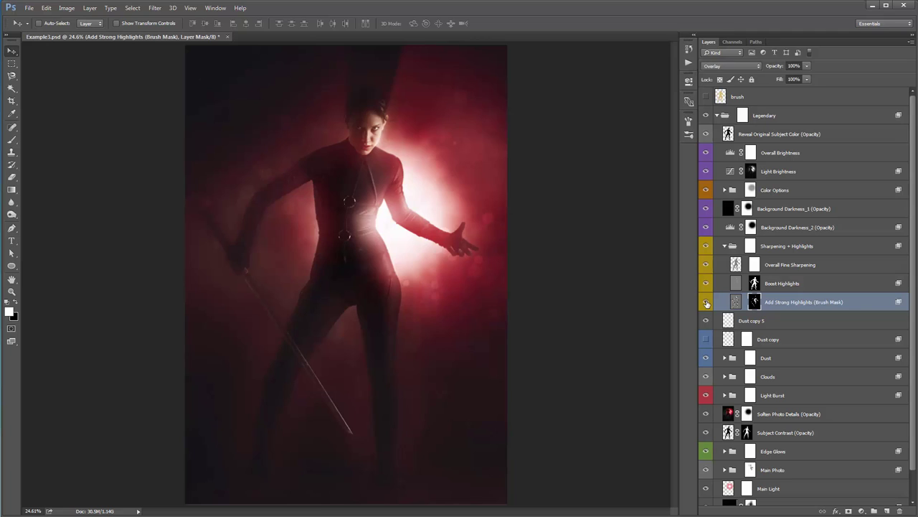
click(707, 303)
click(707, 303)
click(705, 303)
click(706, 302)
click(706, 303)
click(705, 303)
click(706, 303)
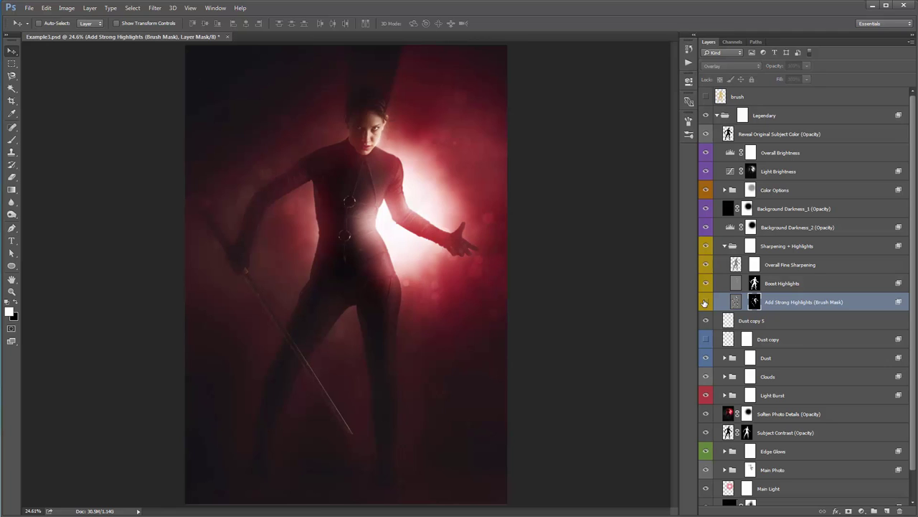
click(706, 303)
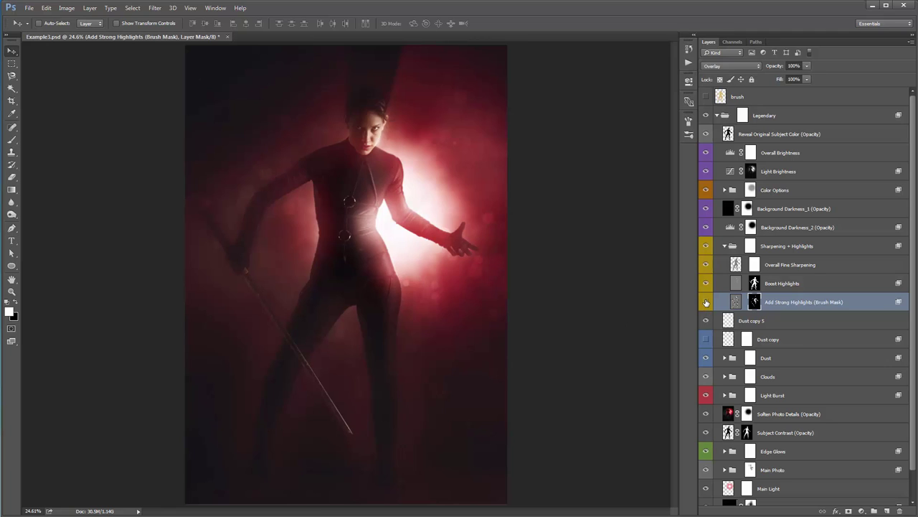
click(705, 303)
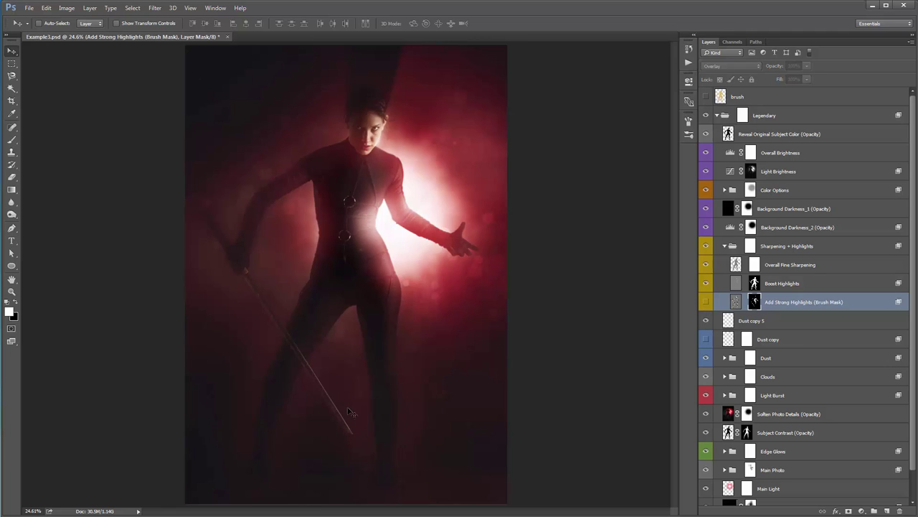
click(707, 302)
click(707, 303)
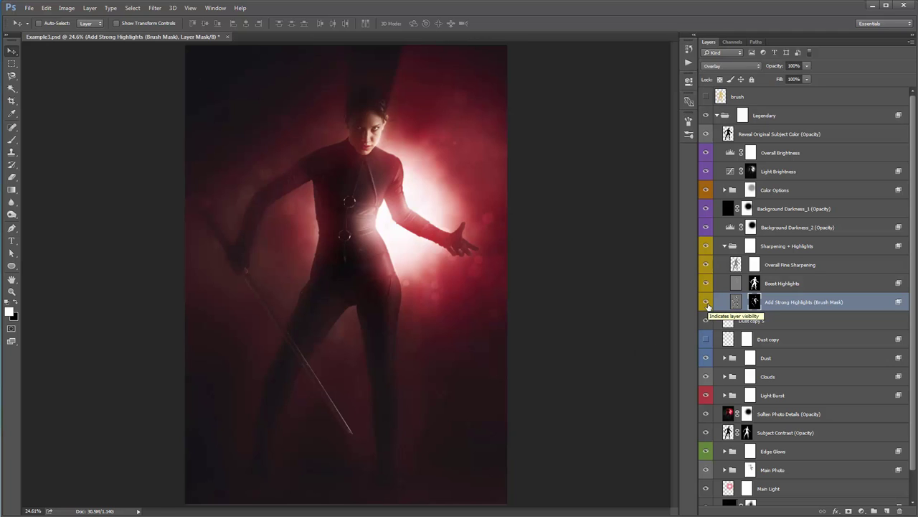
click(707, 303)
click(707, 303)
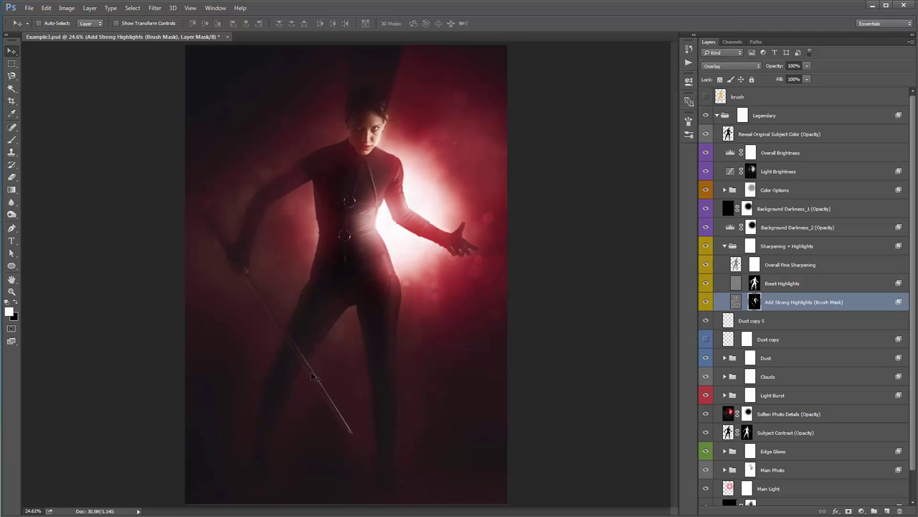
click(706, 303)
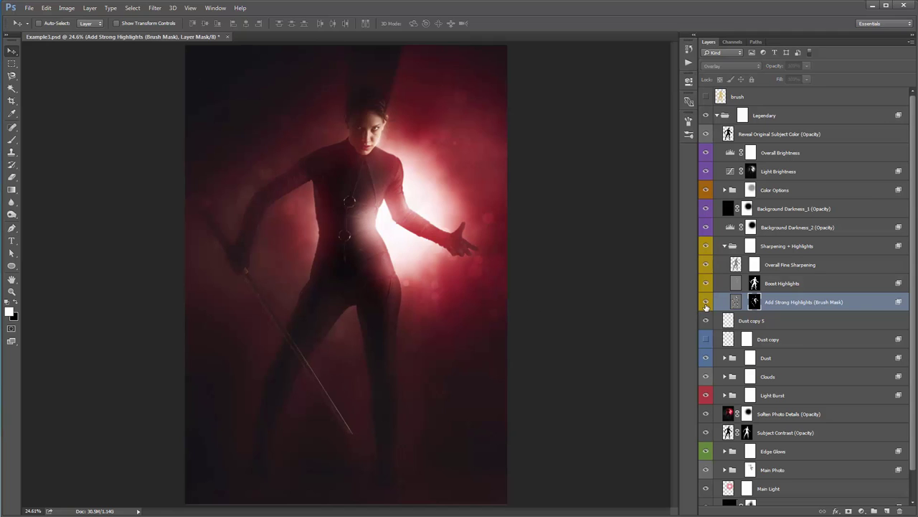
click(706, 303)
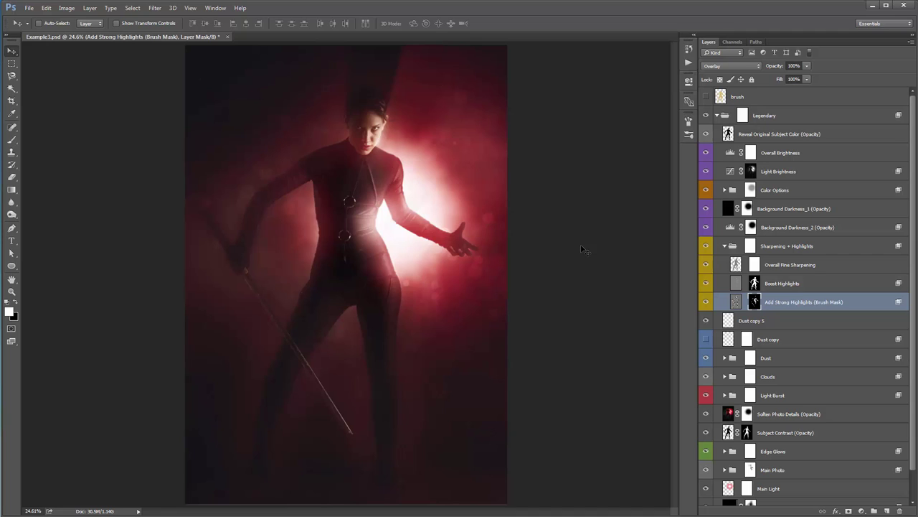
- Collapse the Sharpening + Highlights group and add a new black-filled layer at the top of the Legendary group
click(726, 247)
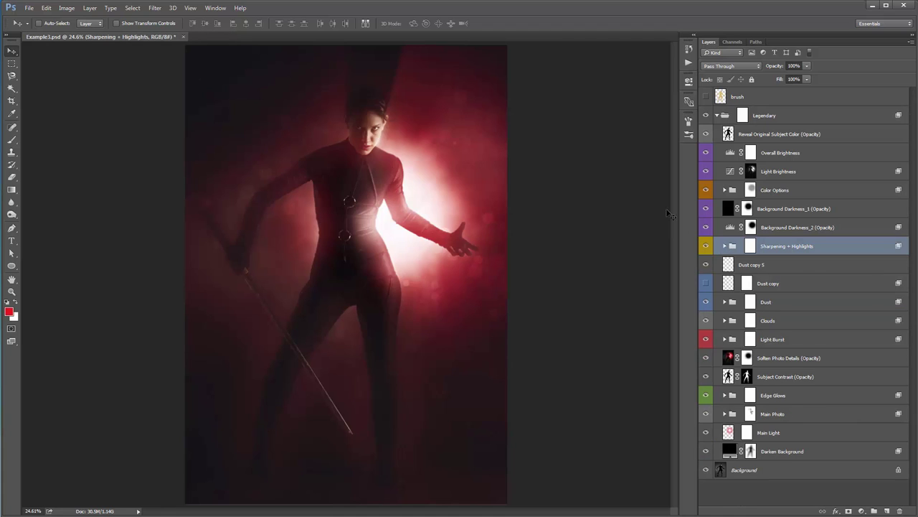
click(783, 117)
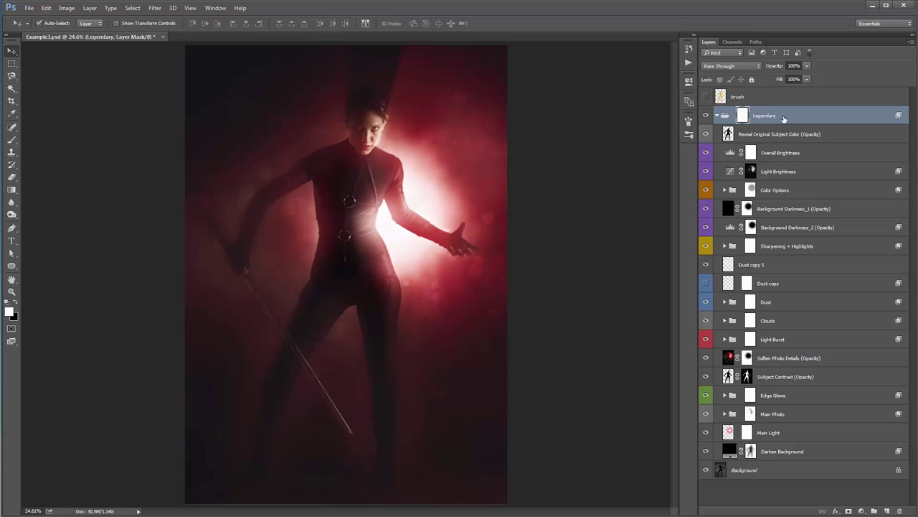
key(ctrl+shift+n)
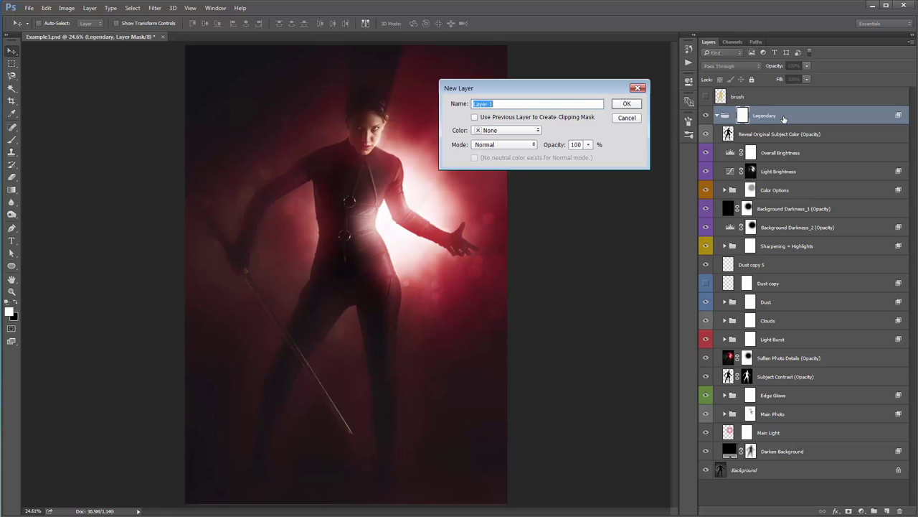
key(Return)
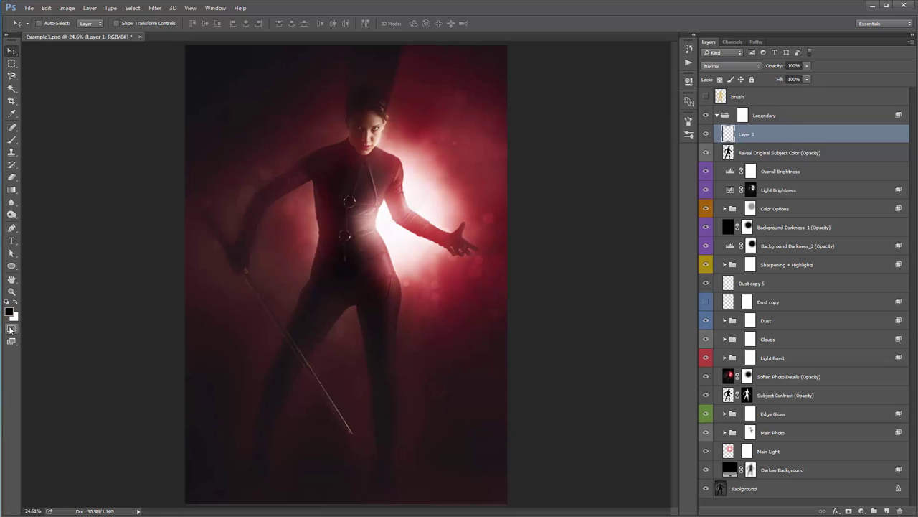
key(d)
key(alt+BackSpace)
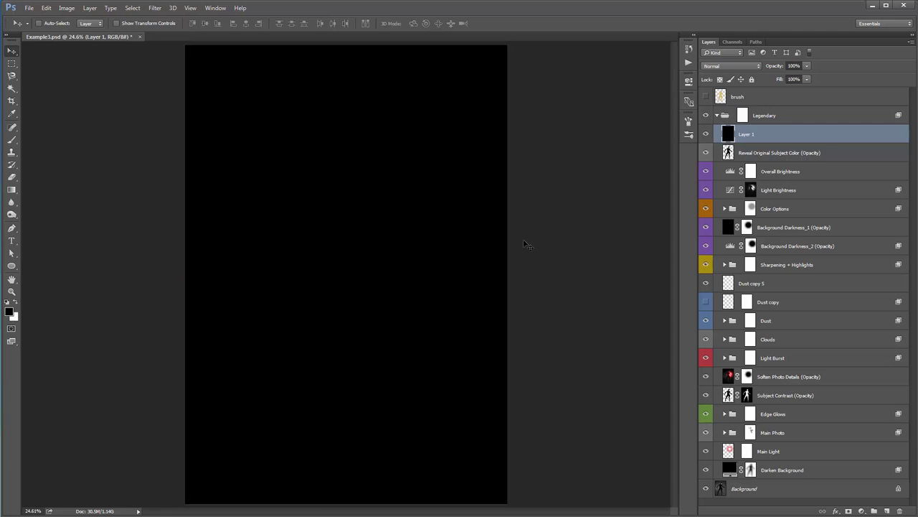
- Start a Lens Flare render on the black layer and choose the 105mm Prime lens type after trying the others
click(159, 8)
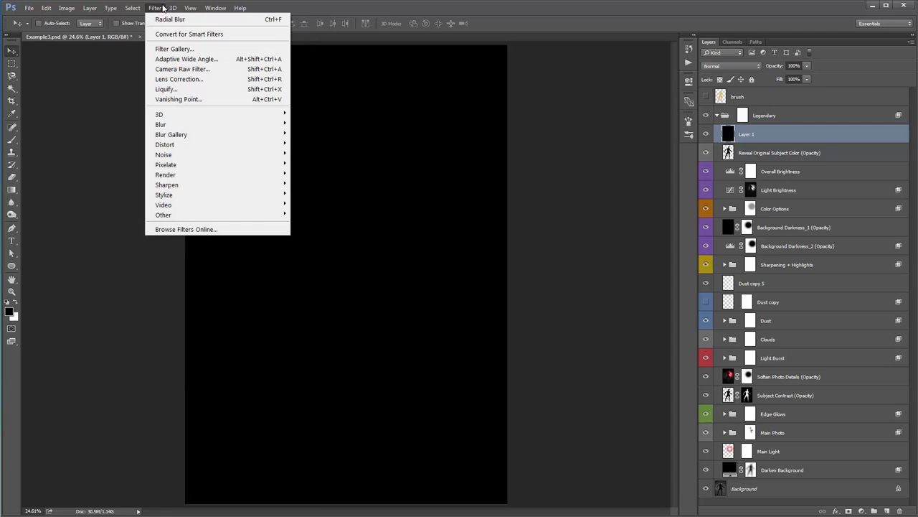
mouse_move(208, 175)
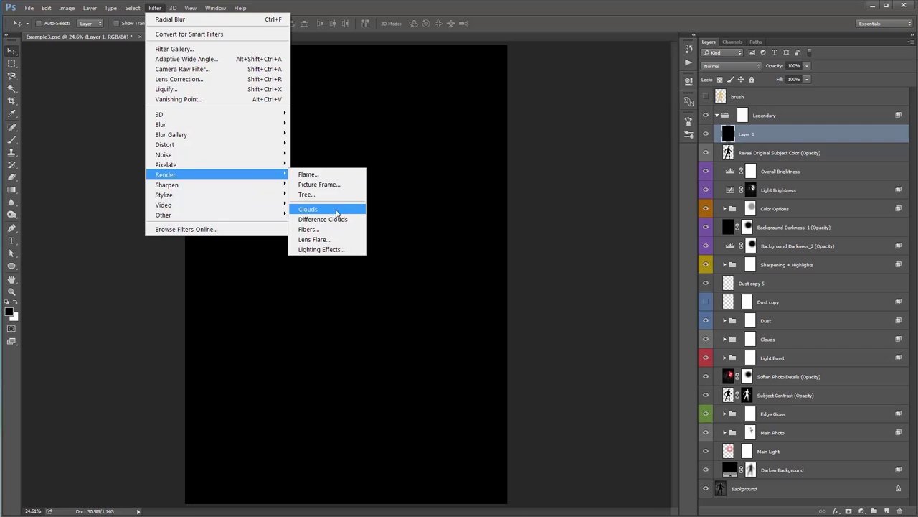
click(326, 239)
drag(462, 139, 505, 113)
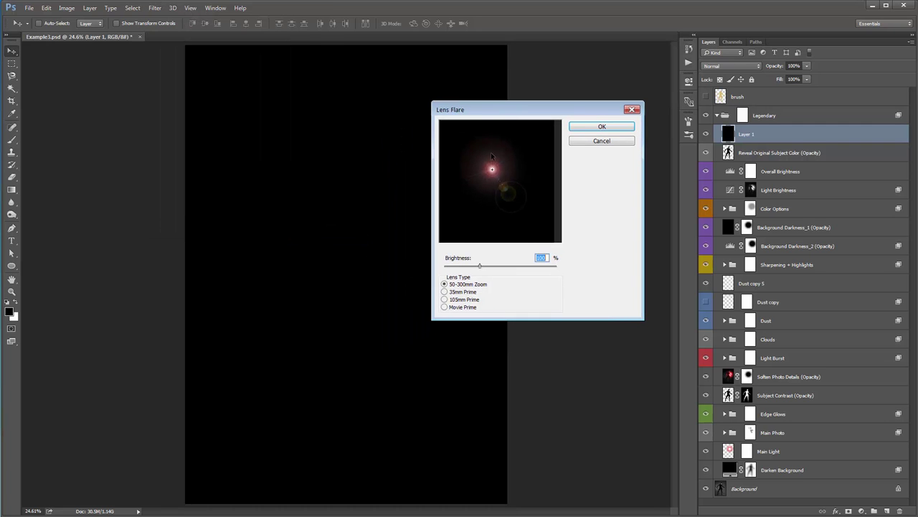
click(464, 300)
click(465, 307)
click(465, 292)
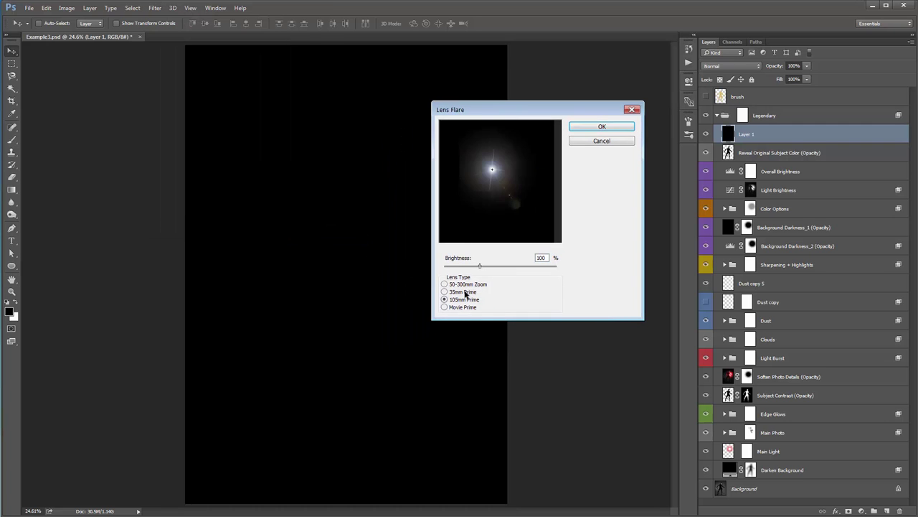
click(465, 299)
- Place the flare's centre slightly above the middle of the image, set its brightness to 95% and apply the filter
mouse_move(494, 180)
mouse_down()
mouse_move(505, 169)
mouse_move(479, 174)
mouse_up()
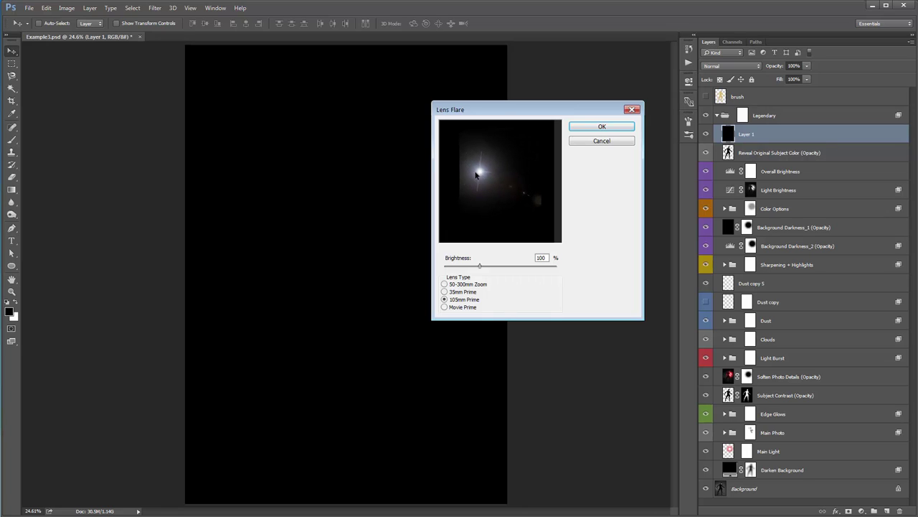
drag(479, 173, 504, 174)
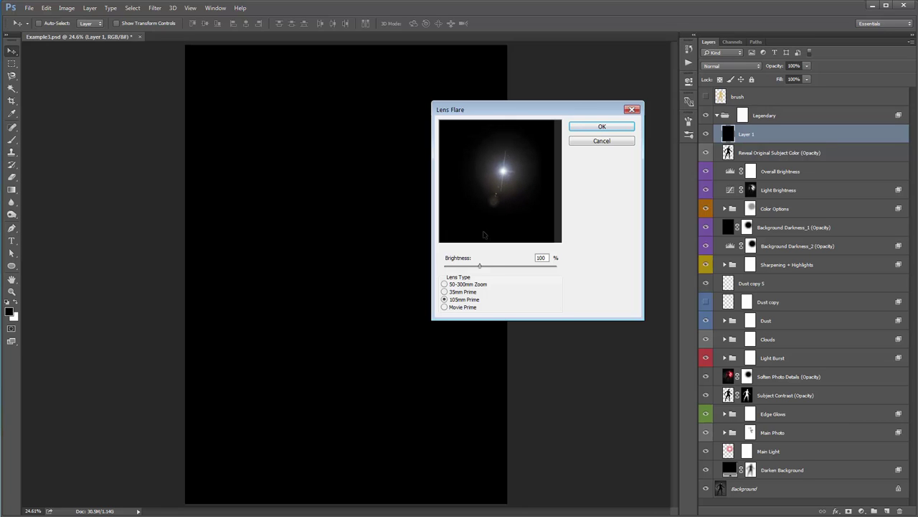
mouse_move(480, 266)
mouse_down()
mouse_move(470, 266)
mouse_move(478, 267)
mouse_up()
click(509, 171)
drag(509, 170, 503, 166)
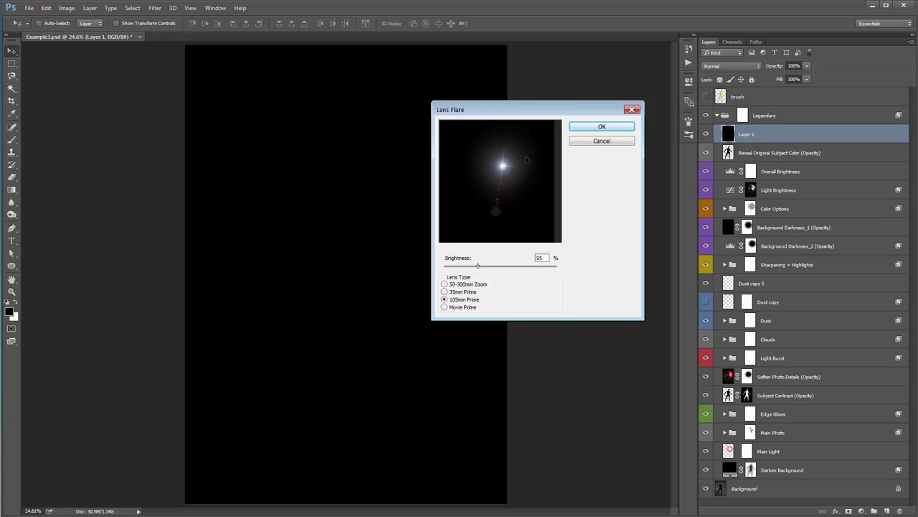
click(602, 127)
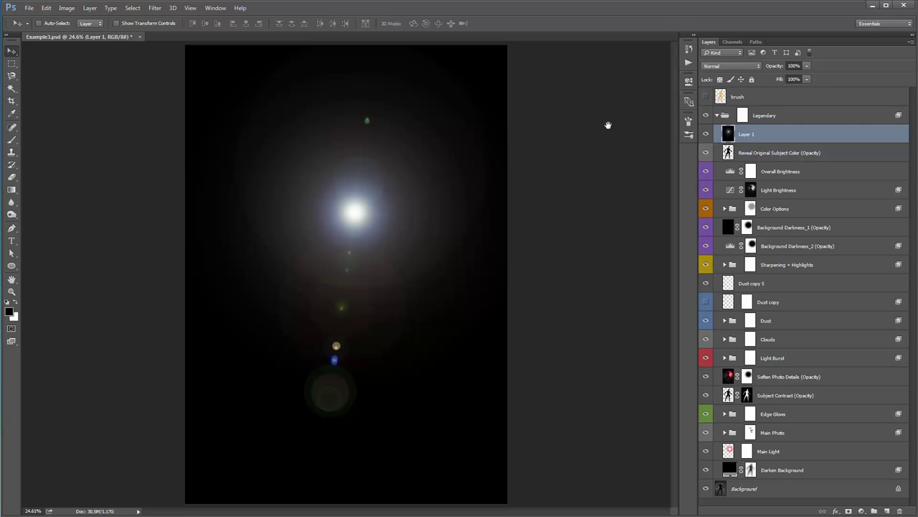
- Set the lens flare layer's blend mode to Screen and move the flare over the light beside the subject's waist
click(719, 66)
click(725, 133)
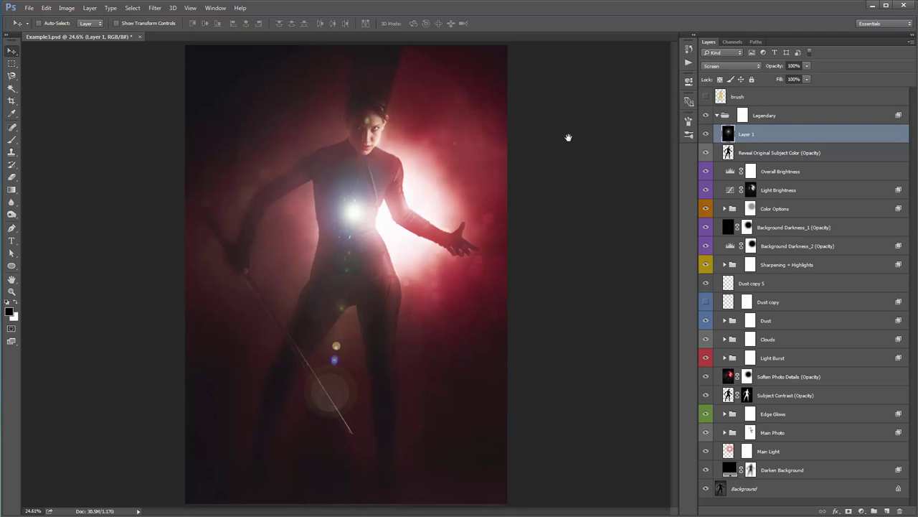
drag(424, 207, 457, 202)
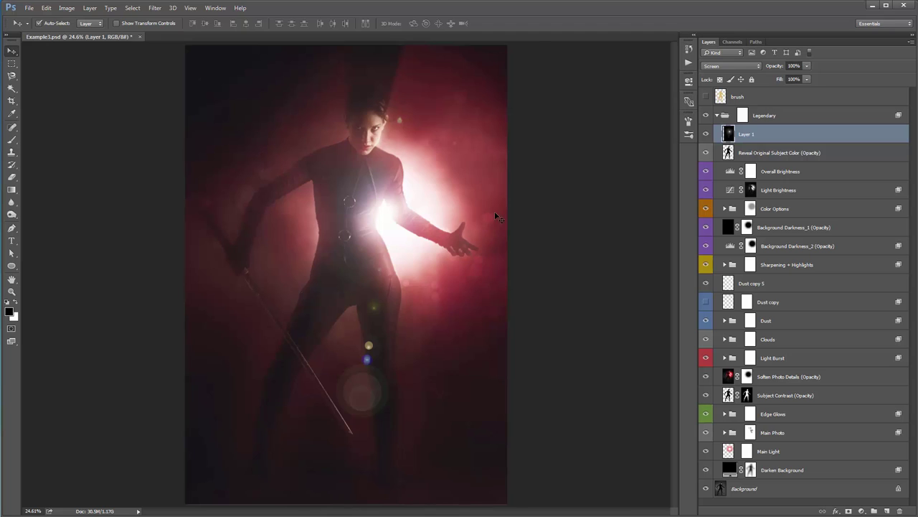
- Try to rotate and reposition the lens flare layer with Free Transform over the light beside the subject's waist
key(ctrl+t)
key(Return)
key(ctrl+t)
drag(559, 140, 597, 215)
key(Return)
drag(491, 207, 471, 193)
key(ctrl+f)
key(ctrl+t)
key(Escape)
- Desaturate the lens flare layer and colorize it green with hue 96 and saturation 49
key(ctrl+shift+u)
key(ctrl+u)
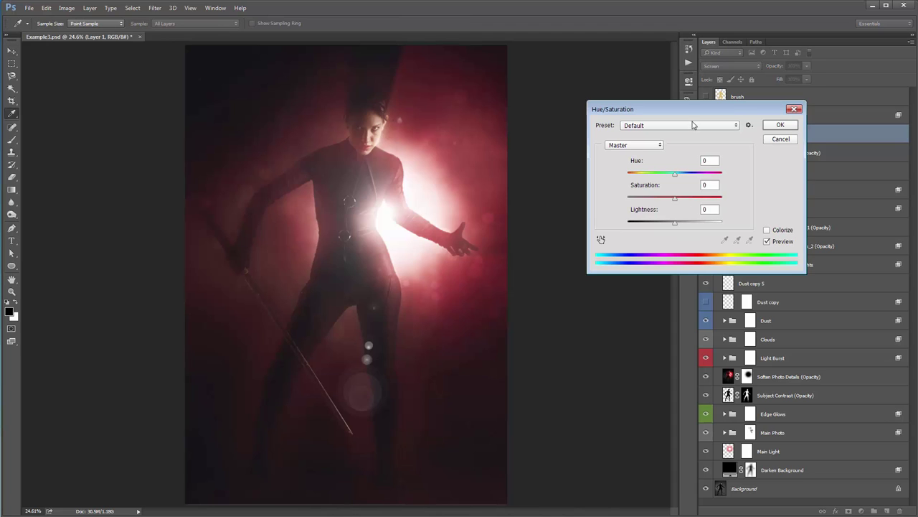
drag(674, 109, 555, 82)
click(659, 204)
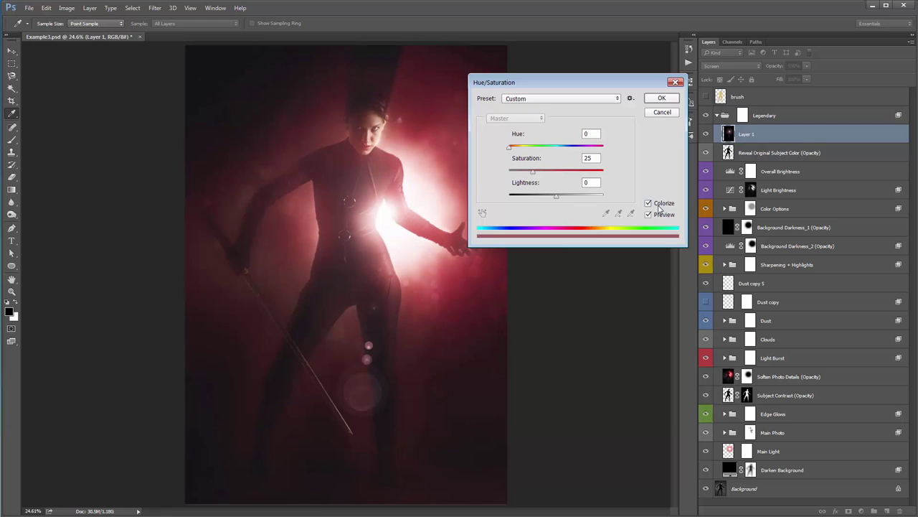
drag(532, 175, 554, 173)
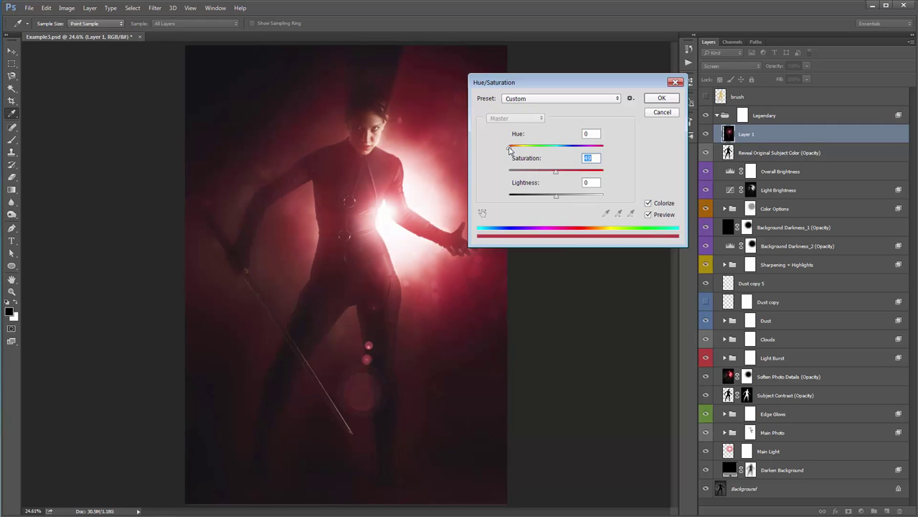
drag(510, 147, 535, 157)
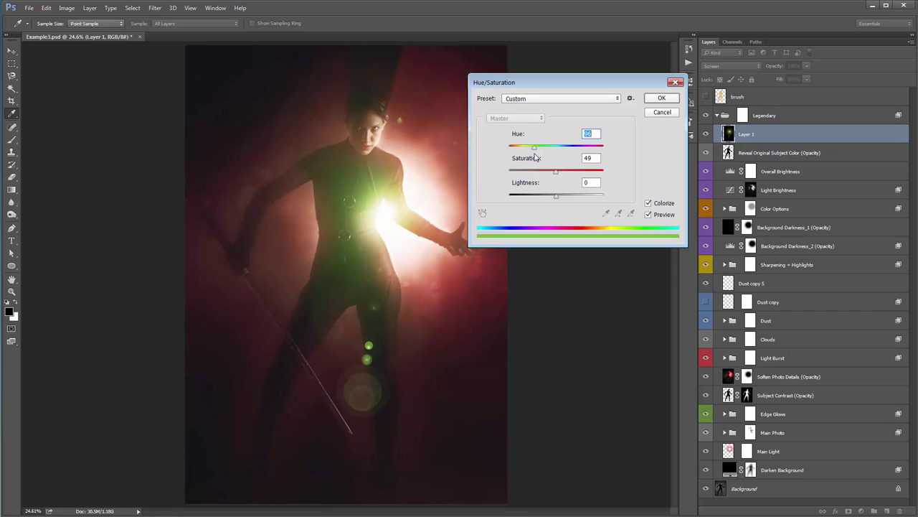
click(658, 100)
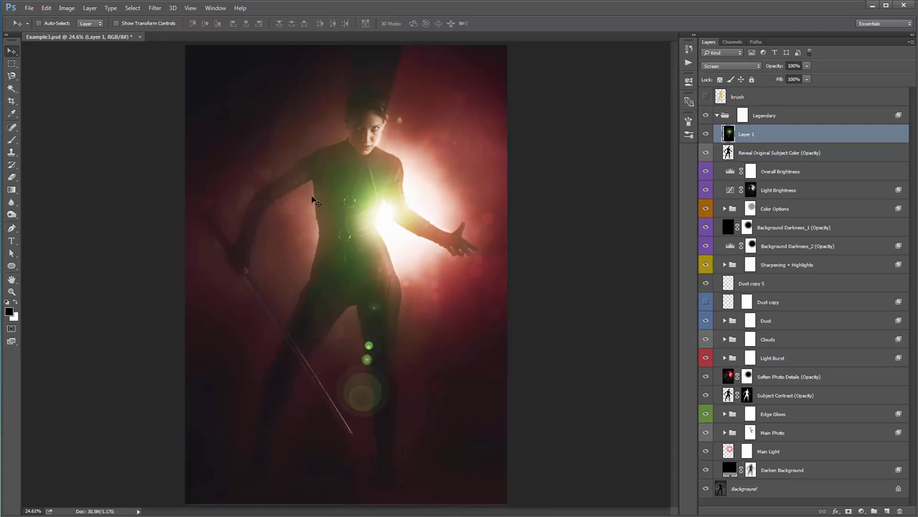
- Compare the image with and without the green lens flare layer
click(706, 134)
click(706, 135)
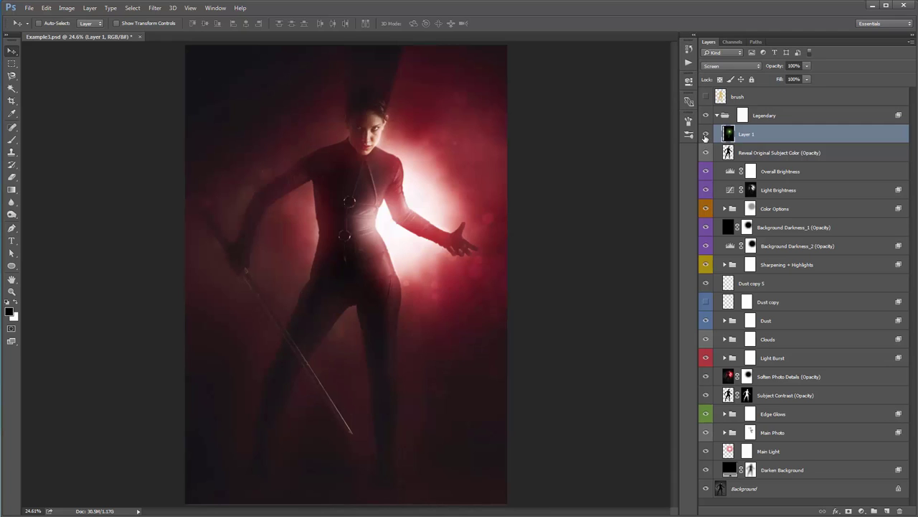
click(706, 135)
click(706, 135)
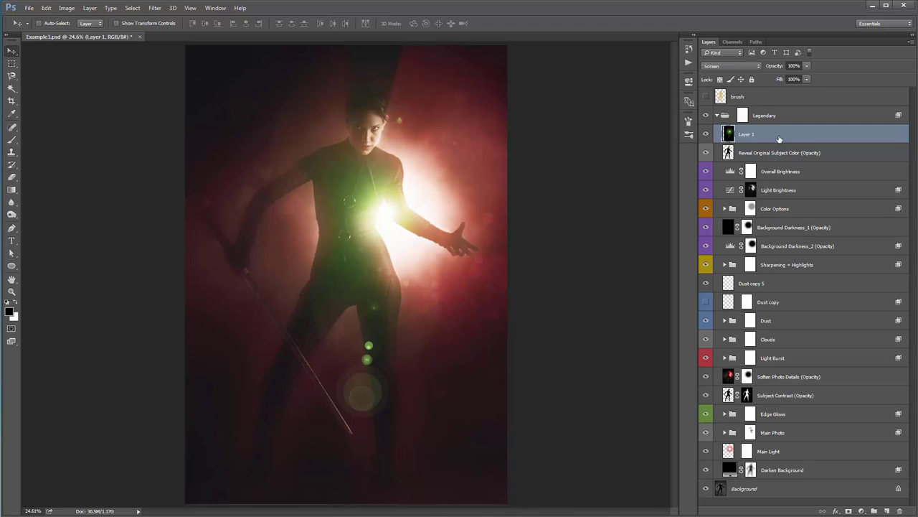
- Load the brush layer's subject shape as a selection, add it as Layer 1's mask and invert the mask
ctrl+click(720, 98)
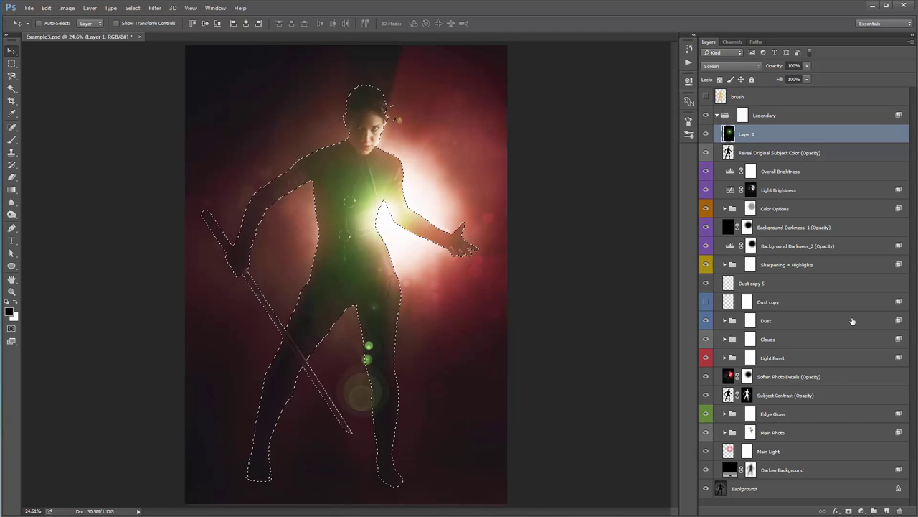
click(850, 511)
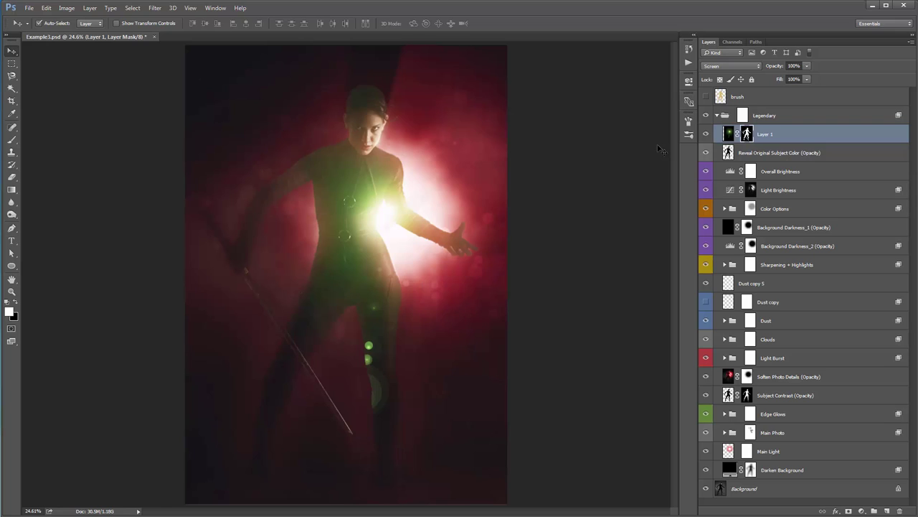
key(ctrl+i)
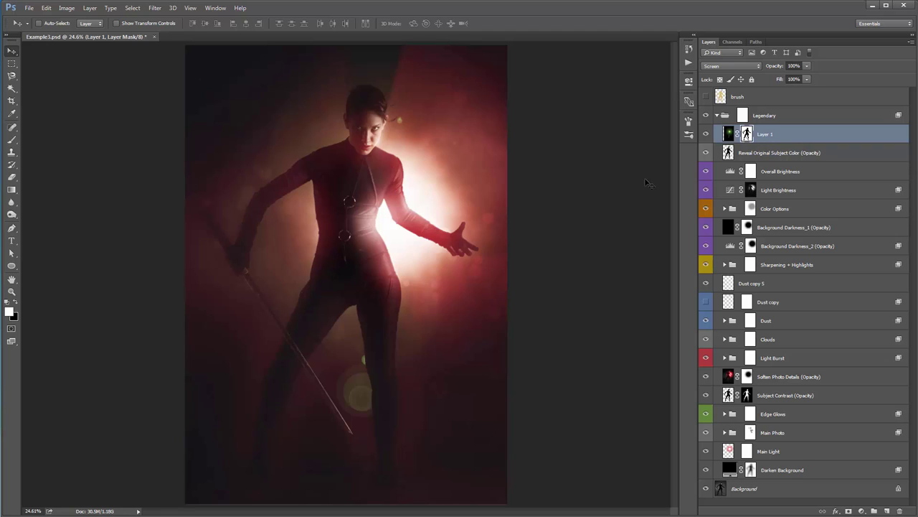
- Choose the Brush tool for the lens flare mask, with a size of 300 and 92% opacity
key(b)
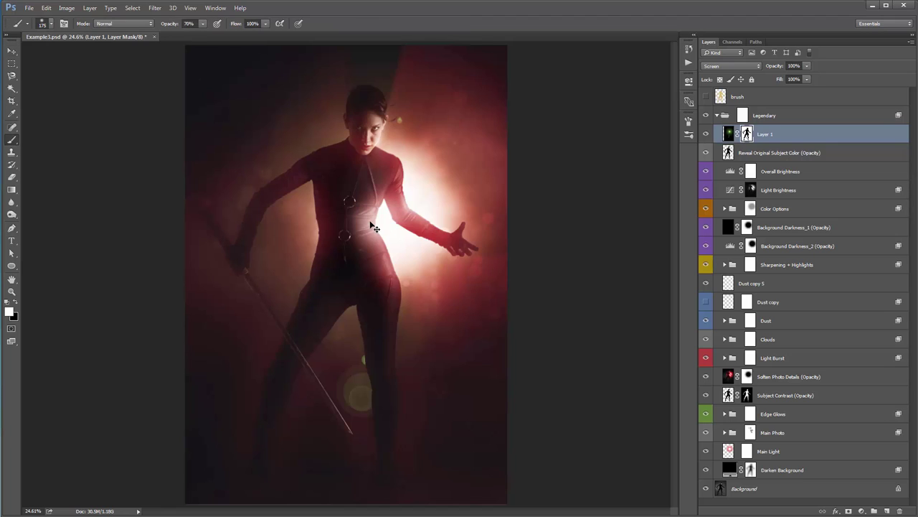
key(bracketright)
key(bracketright)
key(bracketright)
drag(203, 24, 228, 41)
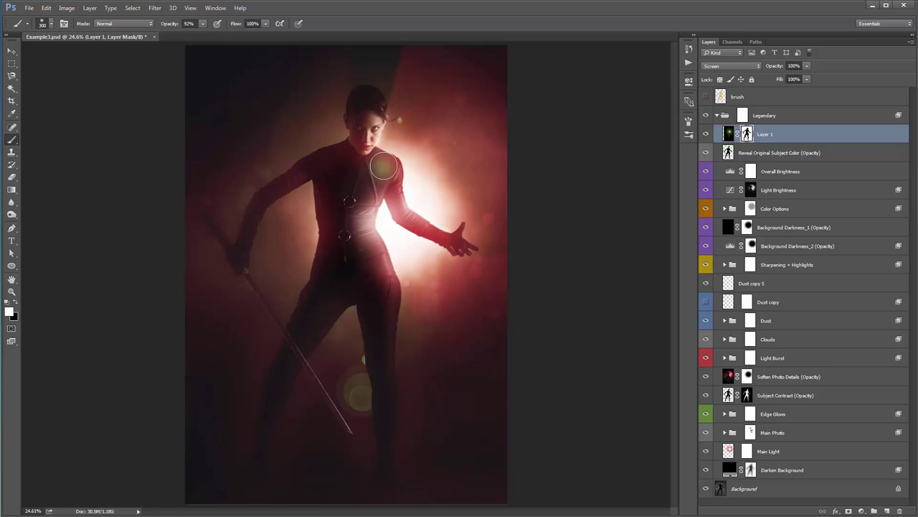
- Try to paint the flare back over the subject's body on the mask in white, undoing each stroke
mouse_move(332, 211)
mouse_down()
mouse_move(348, 244)
mouse_move(345, 338)
mouse_up()
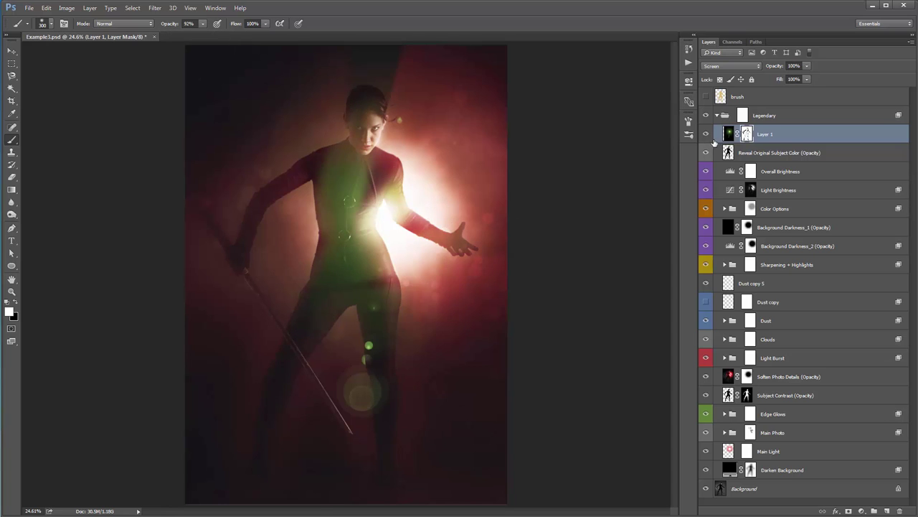
key(ctrl+z)
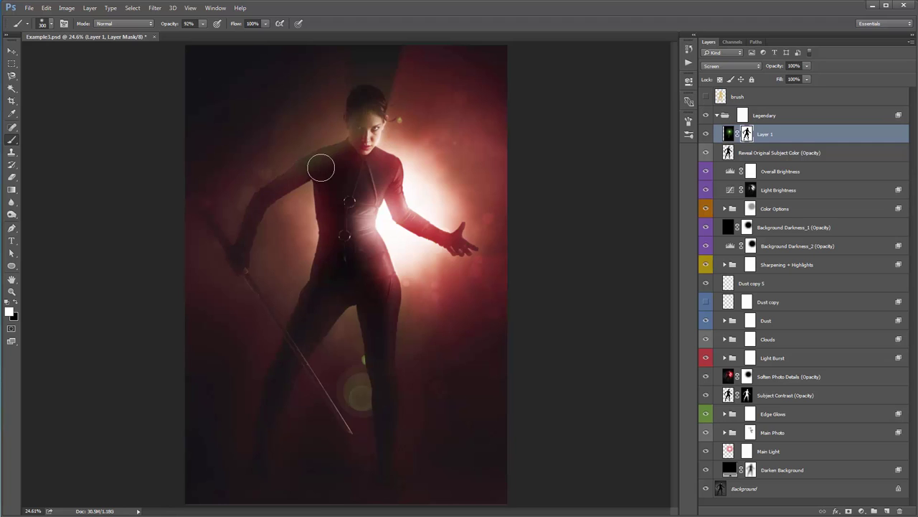
mouse_move(322, 164)
mouse_down()
mouse_move(322, 229)
mouse_move(466, 274)
mouse_up()
key(ctrl+z)
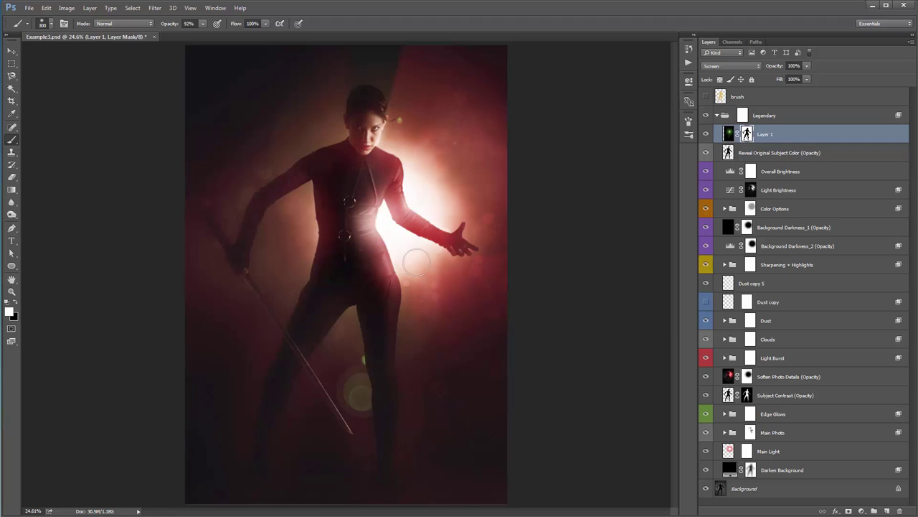
- Enlarge the brush to 900 and paint white on the flare mask over the subject's waist and down the leg
key(bracketright)
key(bracketright)
key(bracketright)
key(bracketright)
click(378, 210)
key(bracketright)
key(bracketright)
mouse_move(405, 262)
mouse_down()
mouse_move(375, 303)
mouse_move(368, 361)
mouse_up()
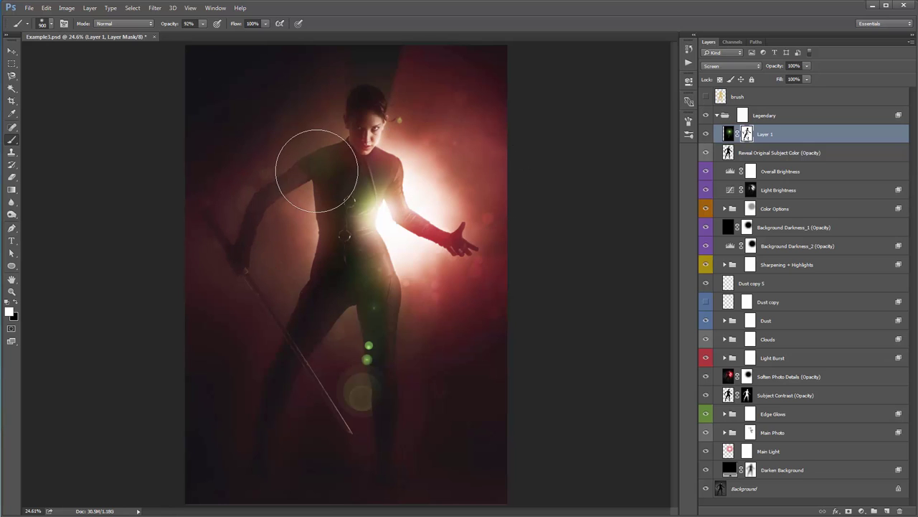
- Paint black at 22% opacity on the flare mask to fade the flare over the subject's shoulder and outer body
key(x)
key(2)
key(2)
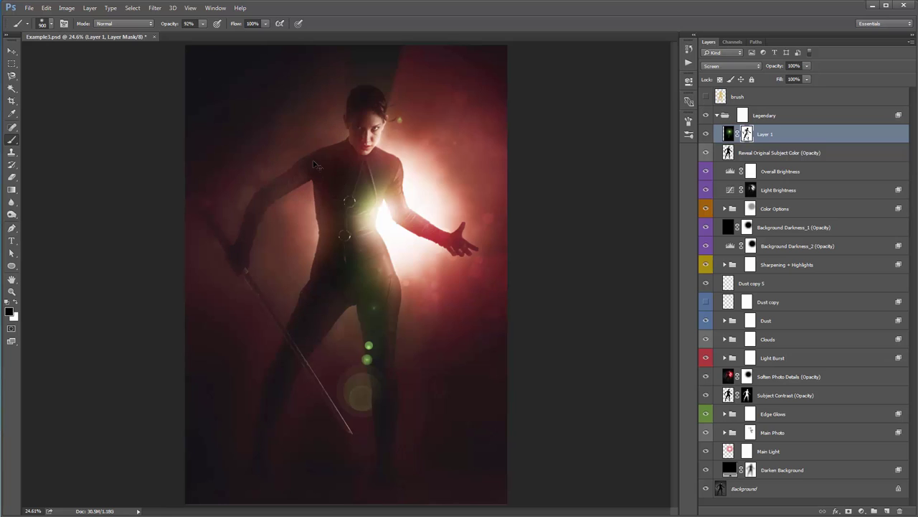
mouse_move(311, 158)
mouse_down()
mouse_move(268, 129)
mouse_move(189, 146)
mouse_move(361, 196)
mouse_move(338, 185)
mouse_move(224, 177)
mouse_move(263, 227)
mouse_move(410, 262)
mouse_move(452, 292)
mouse_move(452, 317)
mouse_move(431, 282)
mouse_move(384, 309)
mouse_move(460, 361)
mouse_move(418, 378)
mouse_move(457, 356)
mouse_up()
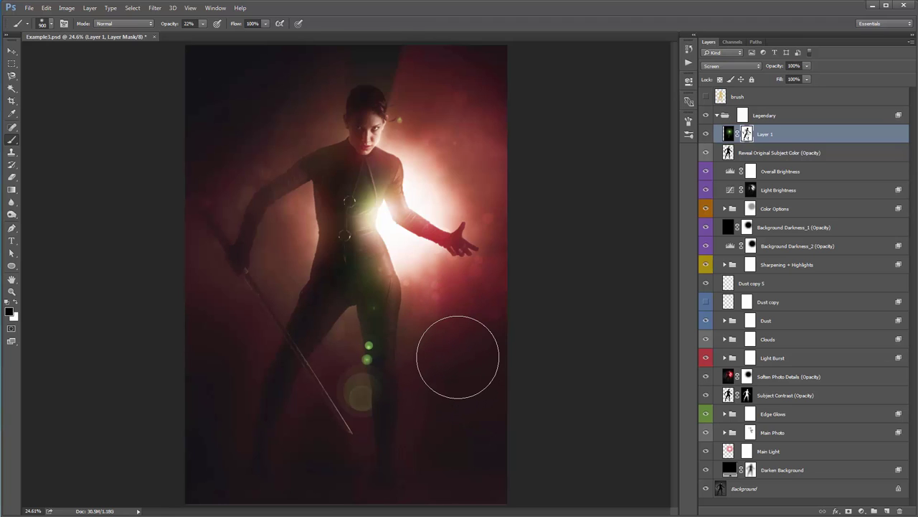
- Toggle the masked lens flare layer's visibility to compare the image with and without it
key(v)
click(707, 135)
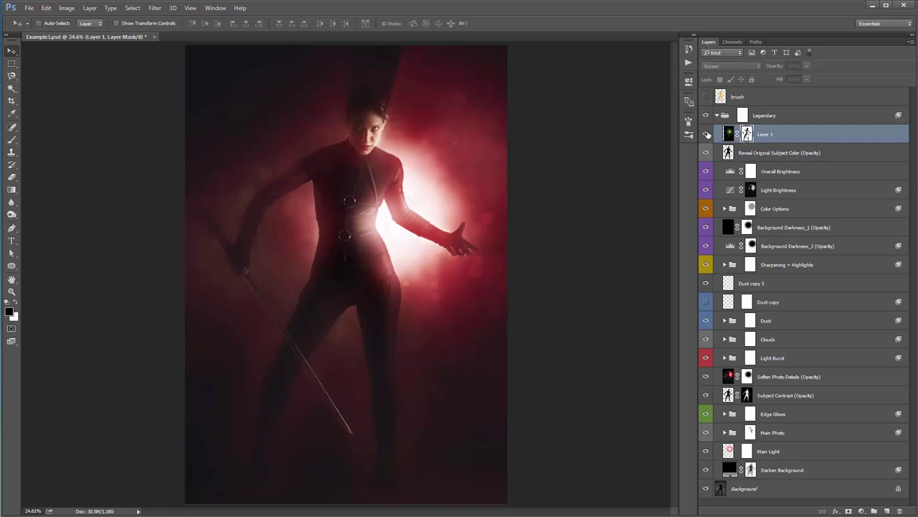
click(707, 135)
click(706, 134)
click(707, 134)
click(706, 134)
click(707, 134)
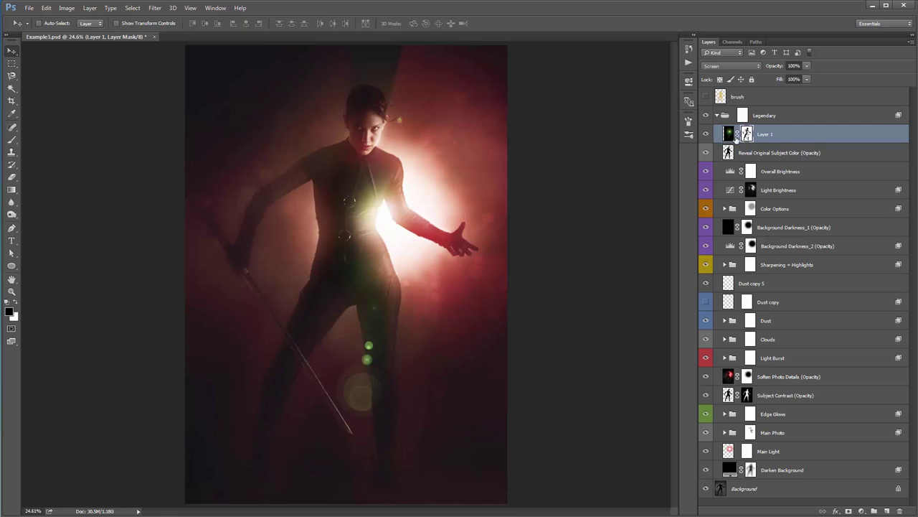
- Compare the lens flare with its layer mask disabled and enabled, leaving the mask enabled
shift+click(748, 135)
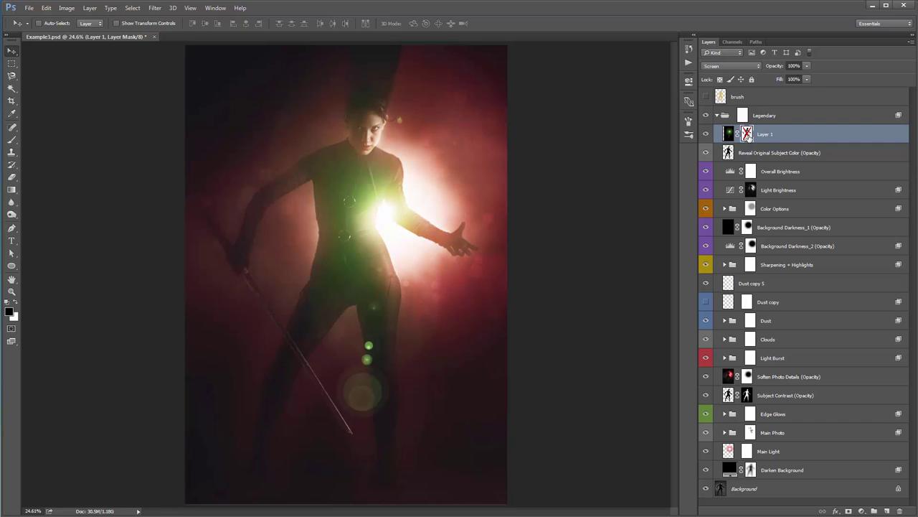
shift+click(747, 135)
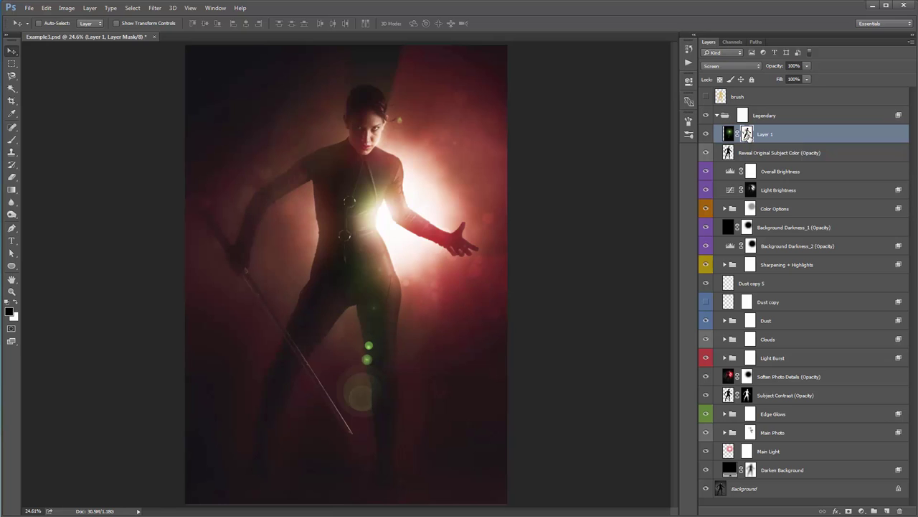
shift+click(748, 135)
shift+click(748, 135)
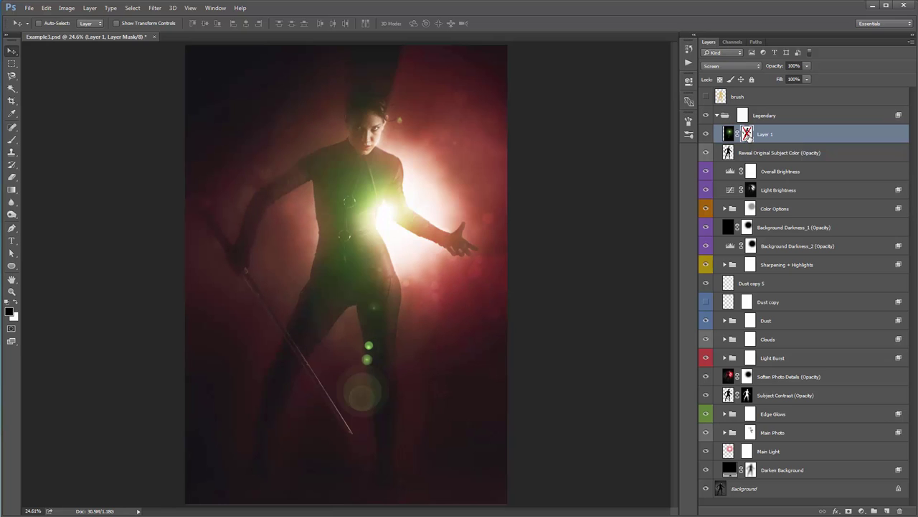
shift+click(747, 135)
- Try a lower density on the lens flare layer's mask
double_click(747, 135)
click(632, 141)
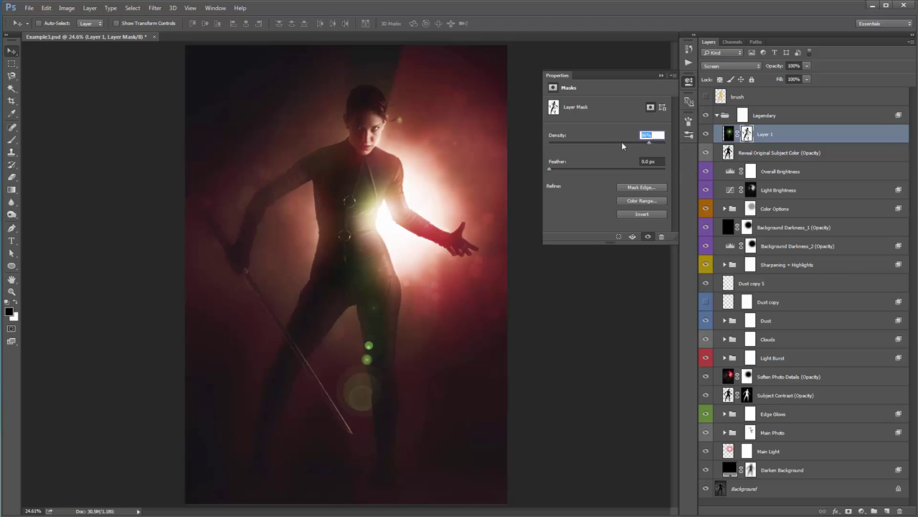
click(661, 76)
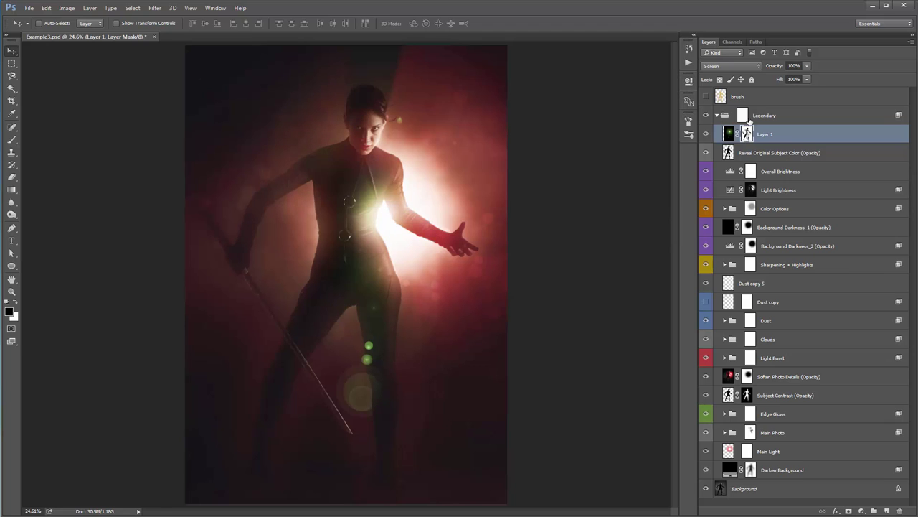
- Try several feather amounts on the lens flare mask, up to 438.7 px, and reset the feather to 0
double_click(747, 135)
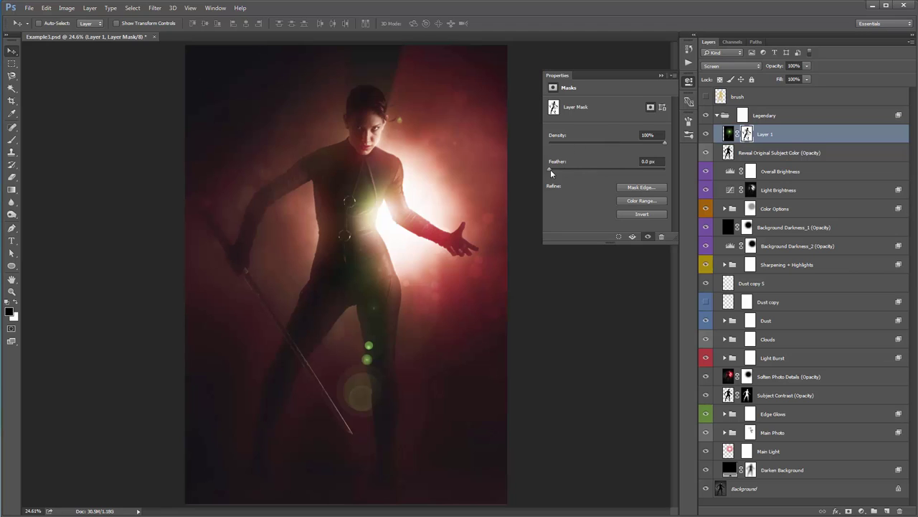
drag(551, 169, 628, 168)
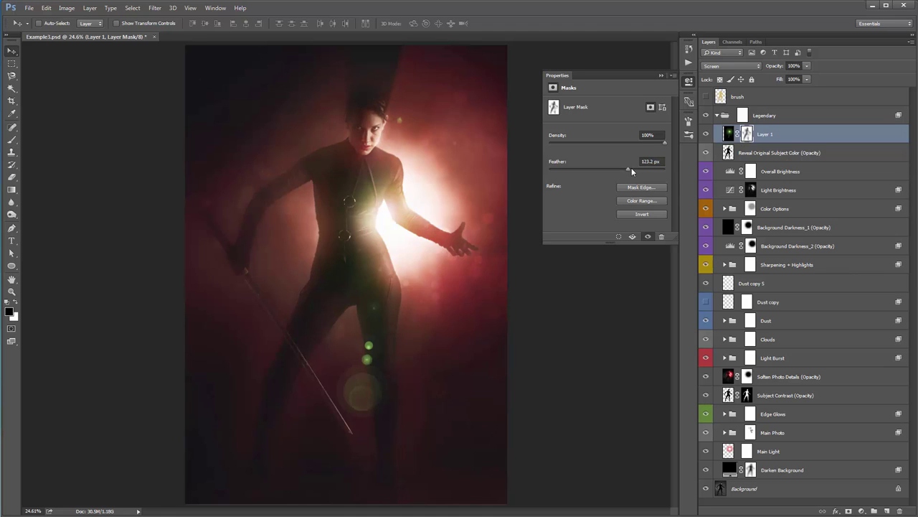
drag(630, 168, 533, 171)
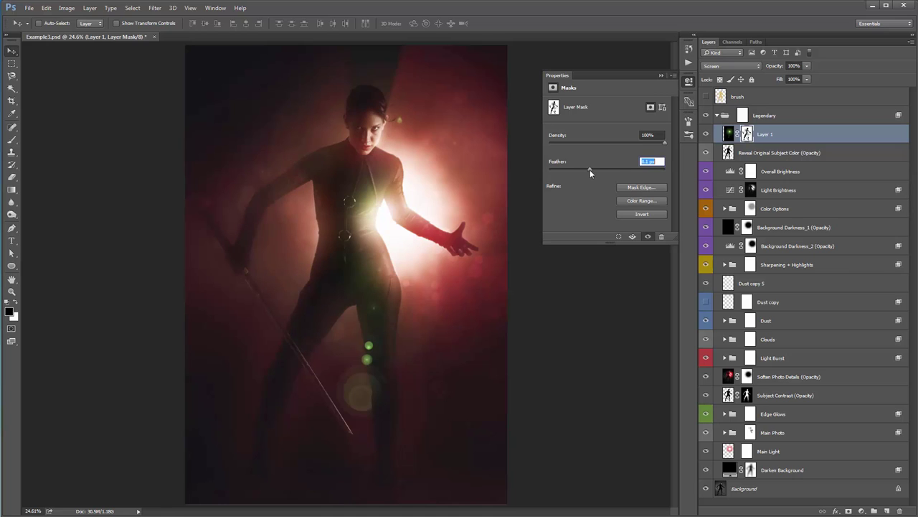
drag(590, 170, 650, 175)
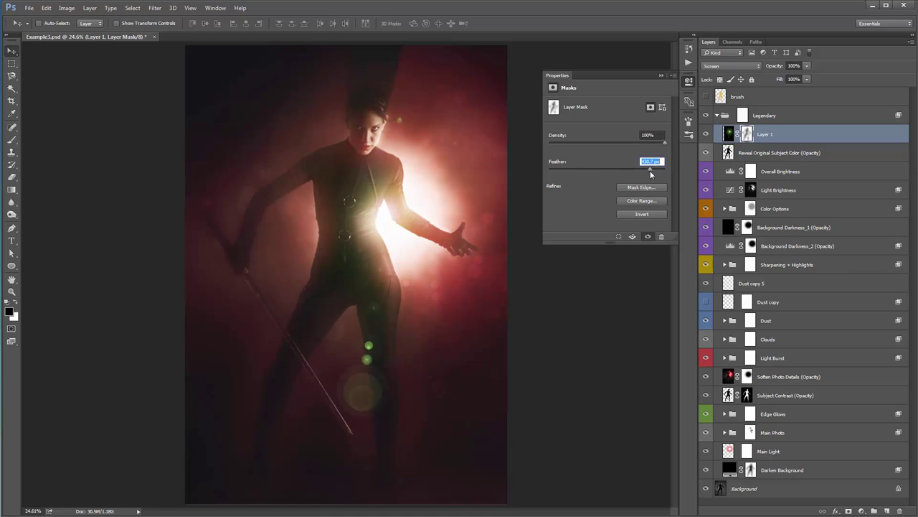
click(653, 168)
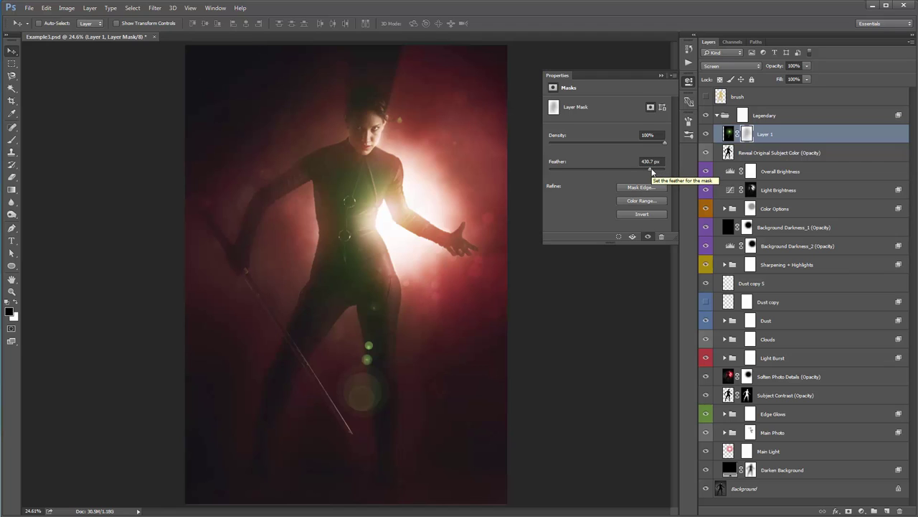
drag(653, 168, 624, 171)
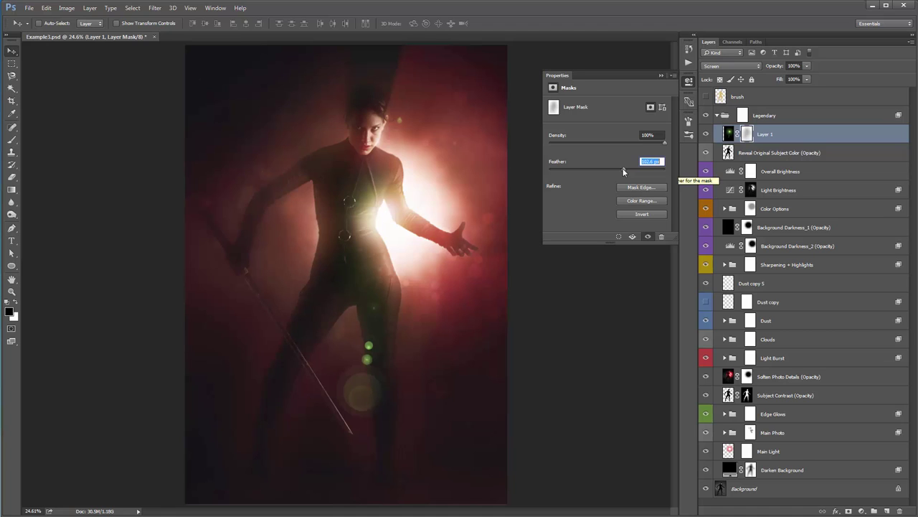
text(0)
key(Return)
- Set the lens flare mask's density to 76% and slightly feather its edges
drag(661, 144, 637, 150)
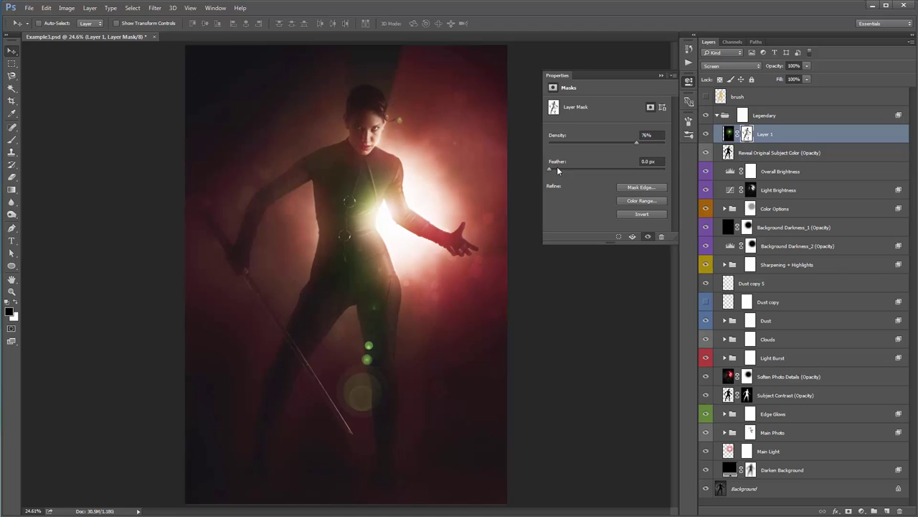
drag(551, 169, 602, 172)
click(660, 75)
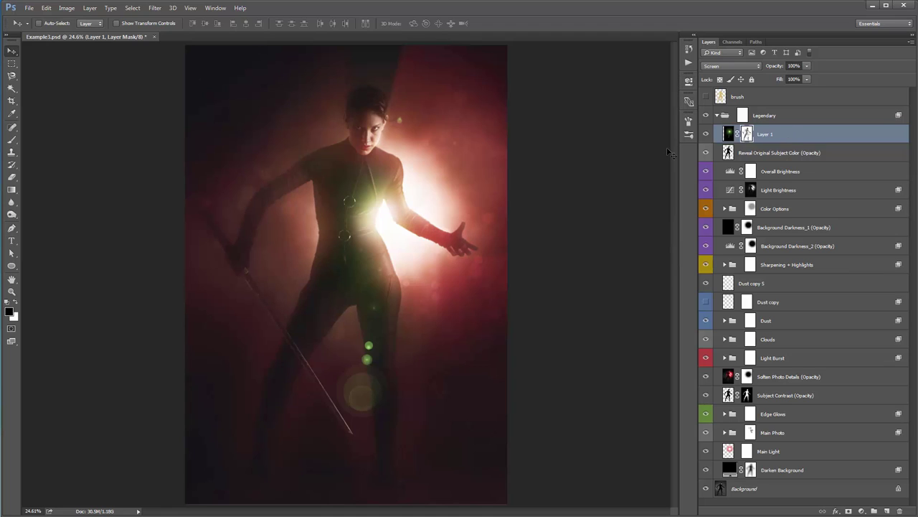
- Shift the hue of the lens flare on Layer 1 to a warm yellow with Hue/Saturation
click(729, 134)
key(ctrl+u)
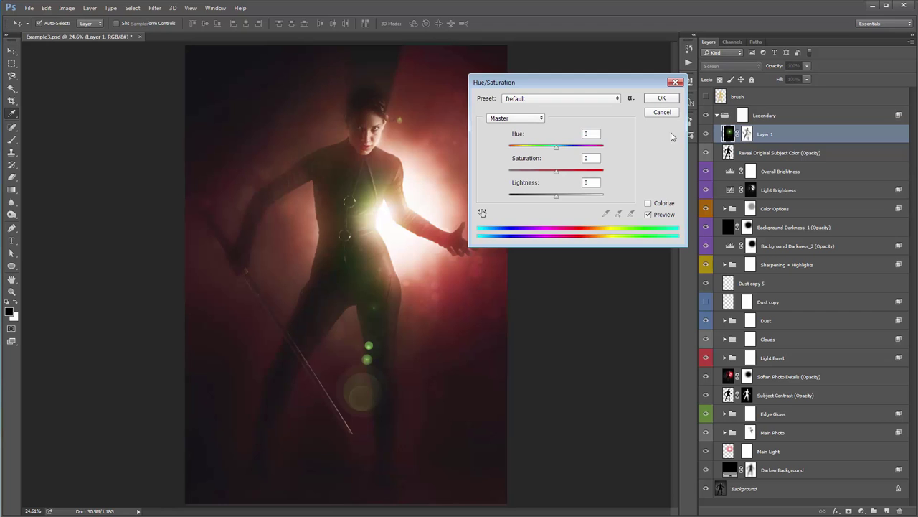
drag(557, 149, 534, 149)
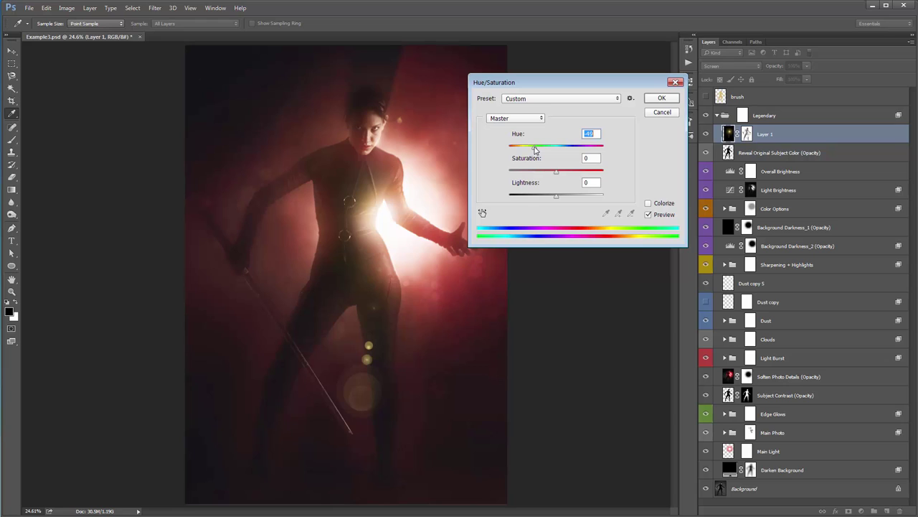
click(661, 98)
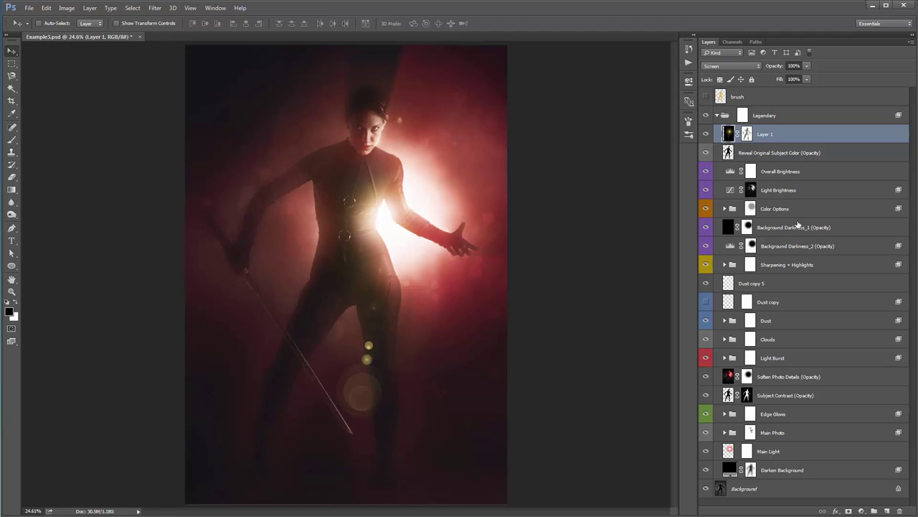
- Copy the subject from the Background using the brush layer's outline as selection, and place the copy directly below Layer 1 in the Legendary group
click(798, 241)
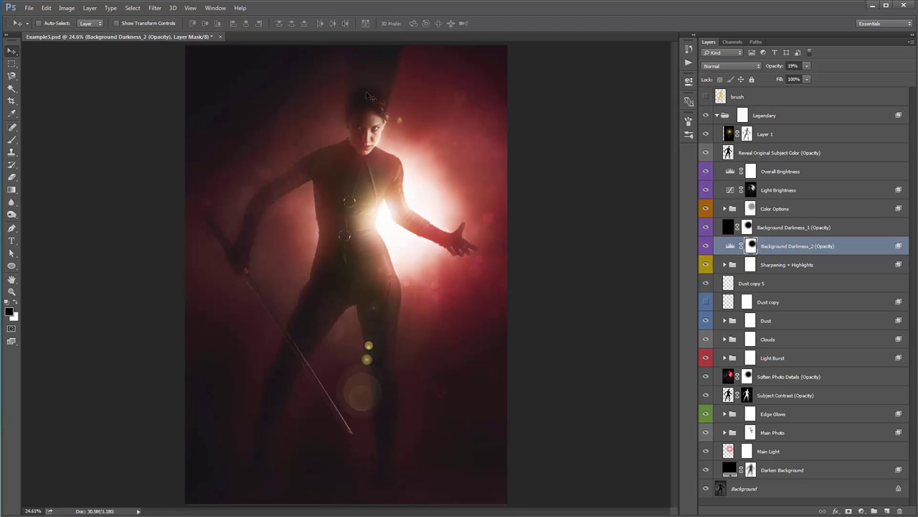
click(715, 118)
click(717, 116)
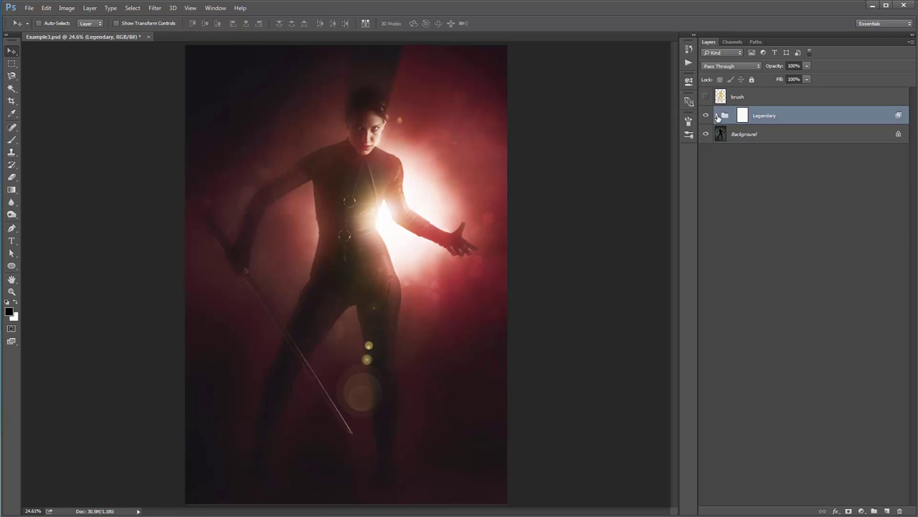
ctrl+click(721, 96)
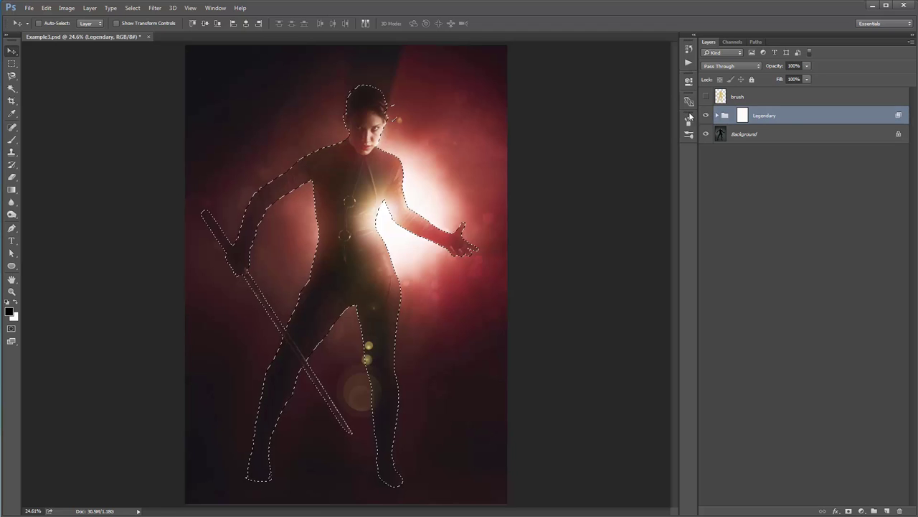
click(716, 115)
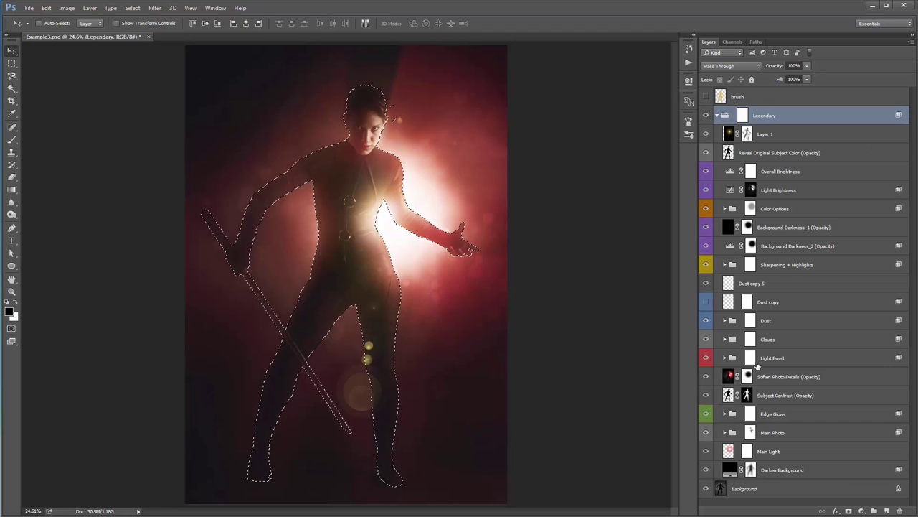
click(755, 490)
key(ctrl+j)
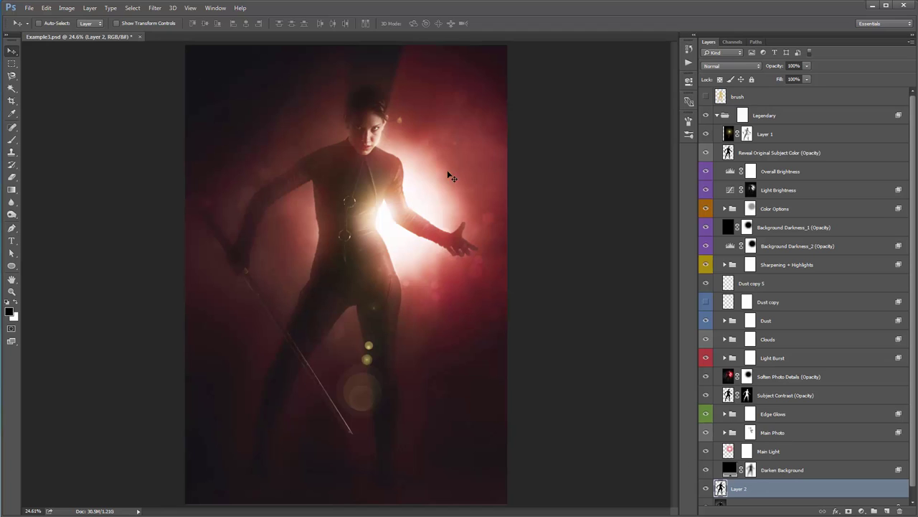
drag(768, 488, 770, 148)
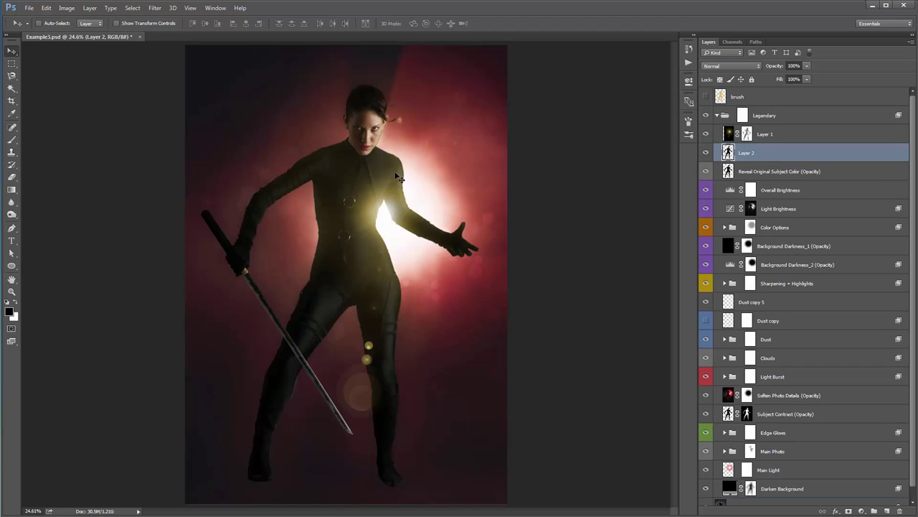
- Apply a Zoom Radial Blur of amount 100 at Good quality to Layer 2 with a slightly adjusted blur centre, and repeat the filter
scroll(798, 258, down, 1)
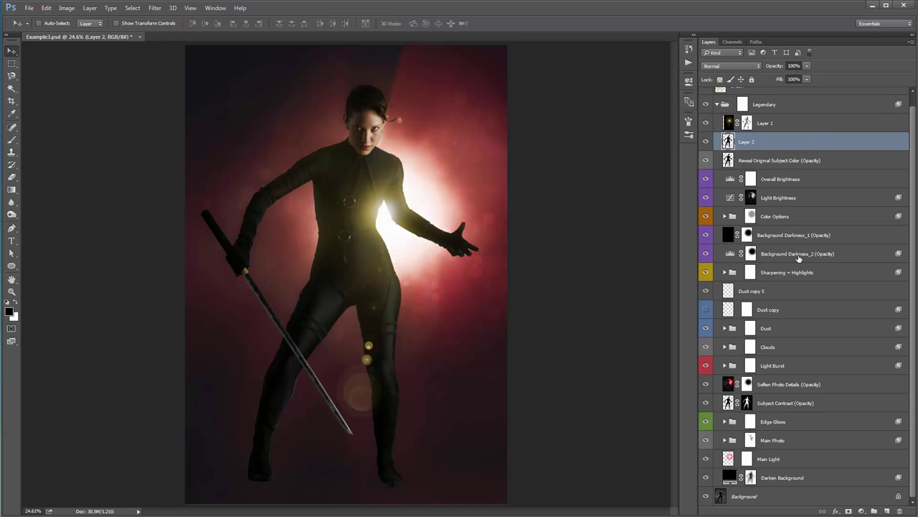
key(alt+t)
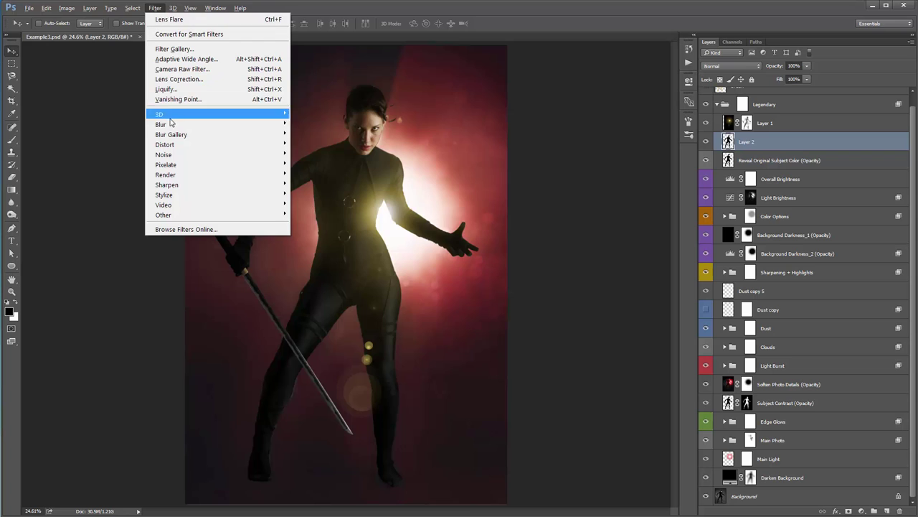
mouse_move(171, 124)
click(325, 193)
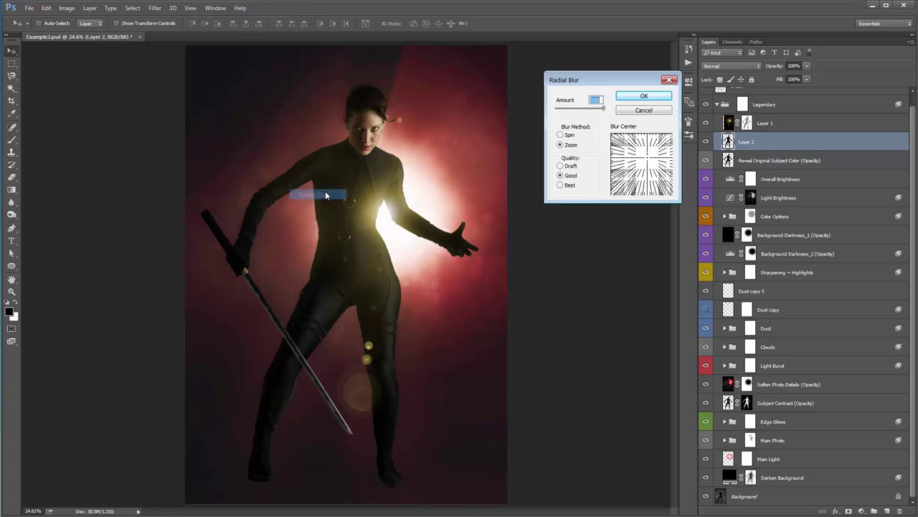
drag(647, 160, 646, 165)
click(662, 99)
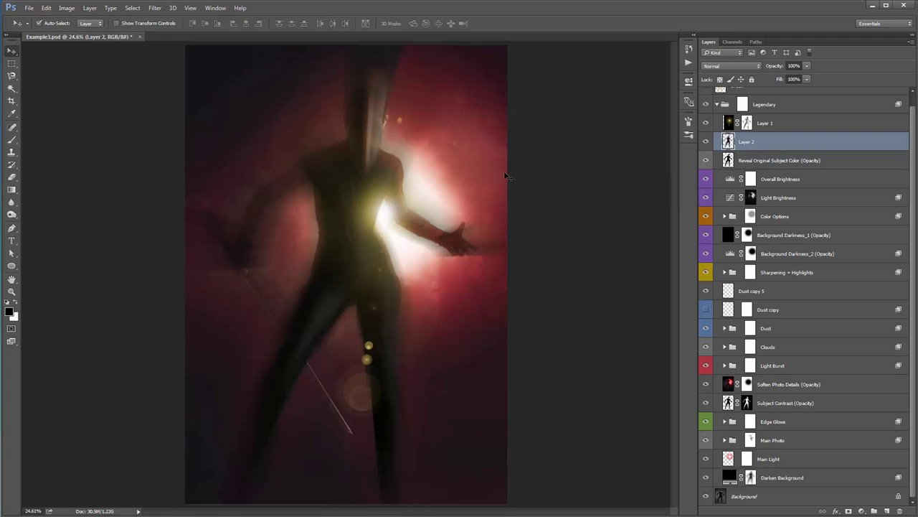
key(ctrl)
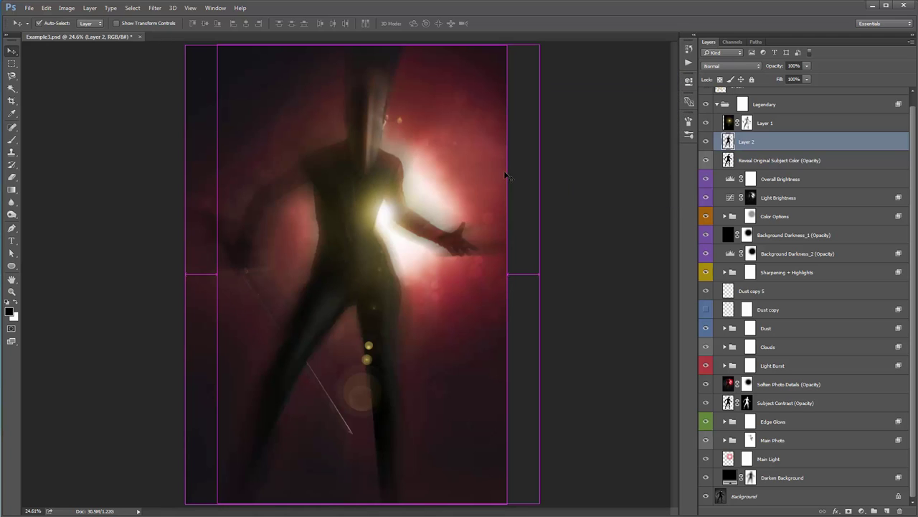
key(ctrl)
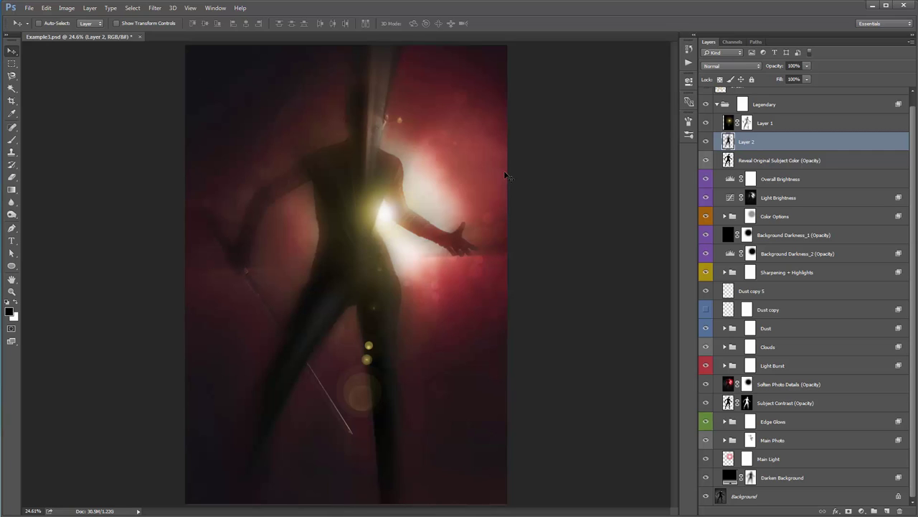
- Set Layer 2's blend mode to Screen and move it directly below the Light Burst group
click(722, 63)
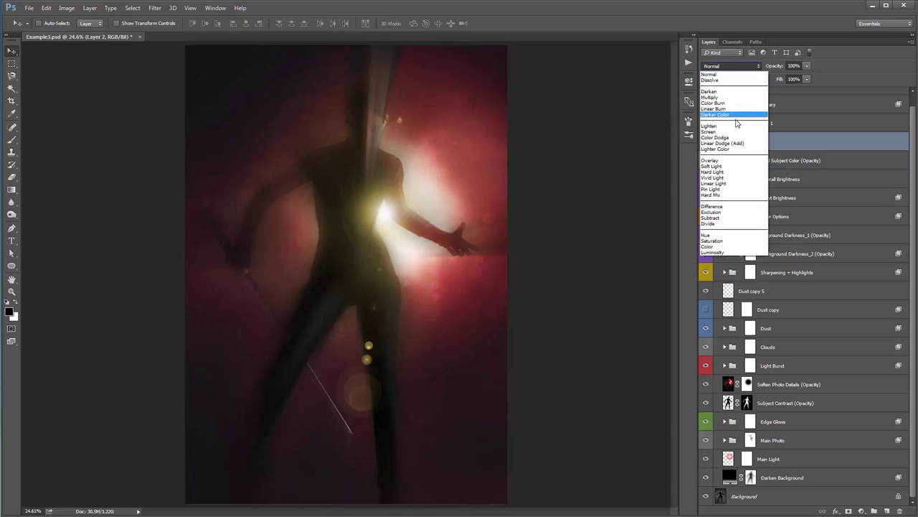
click(724, 121)
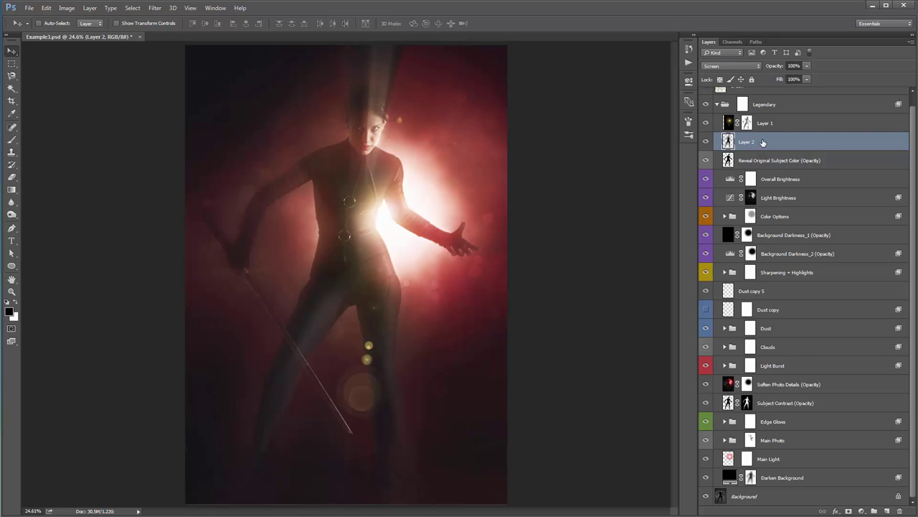
drag(763, 143, 789, 367)
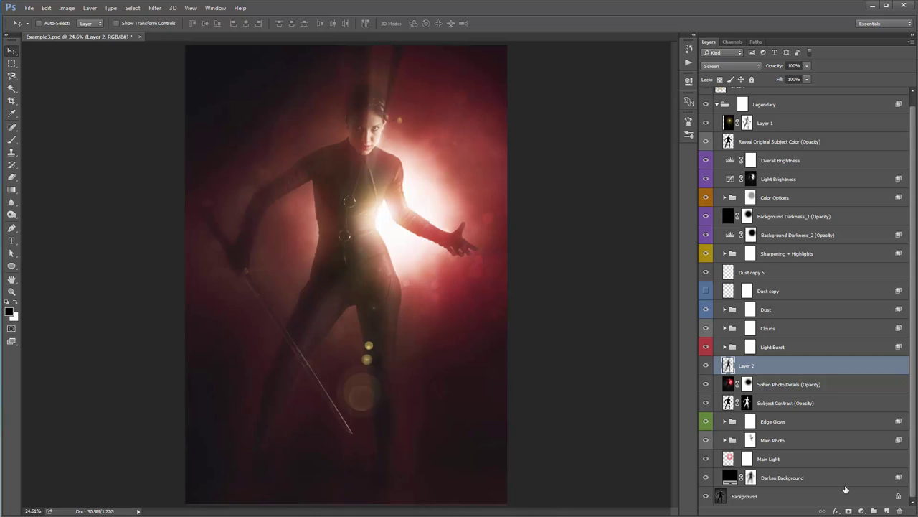
- Add a layer mask to Layer 2 and paint black over the face with a 600 px brush at 99% opacity
click(850, 511)
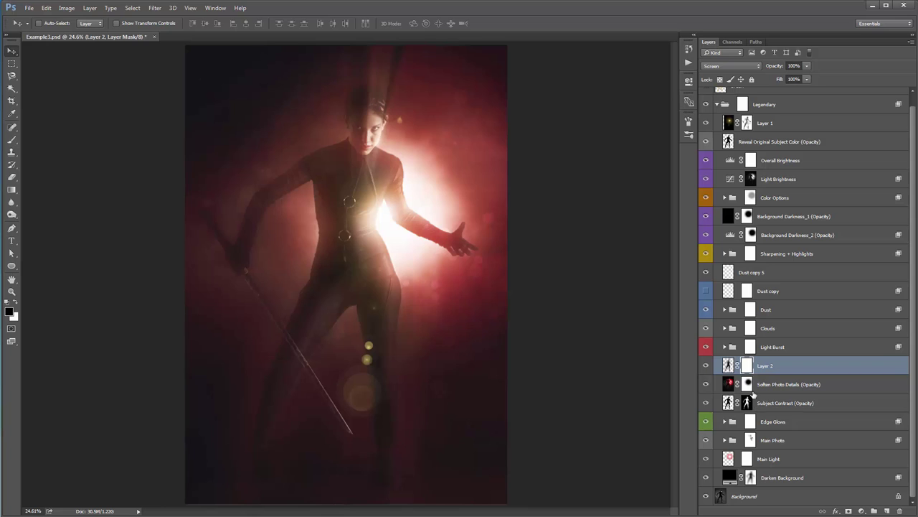
key(b)
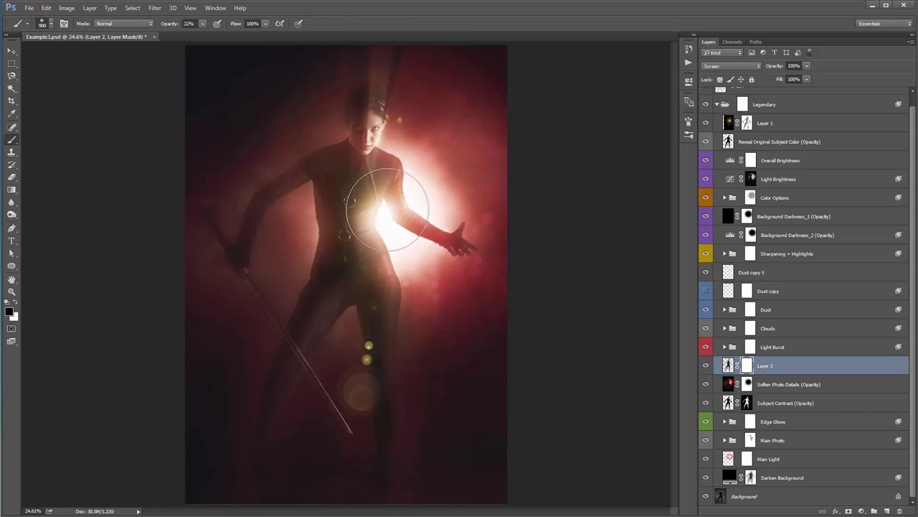
key(bracketleft)
key(bracketleft)
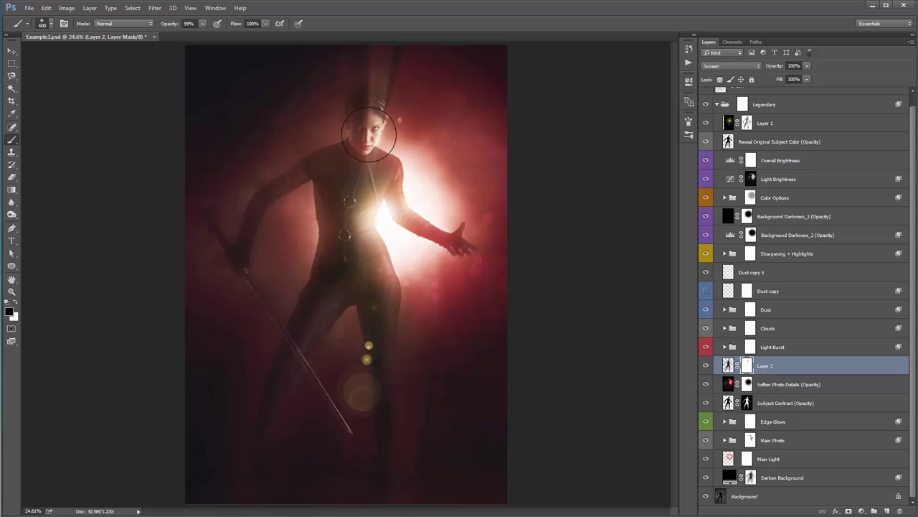
key(bracketleft)
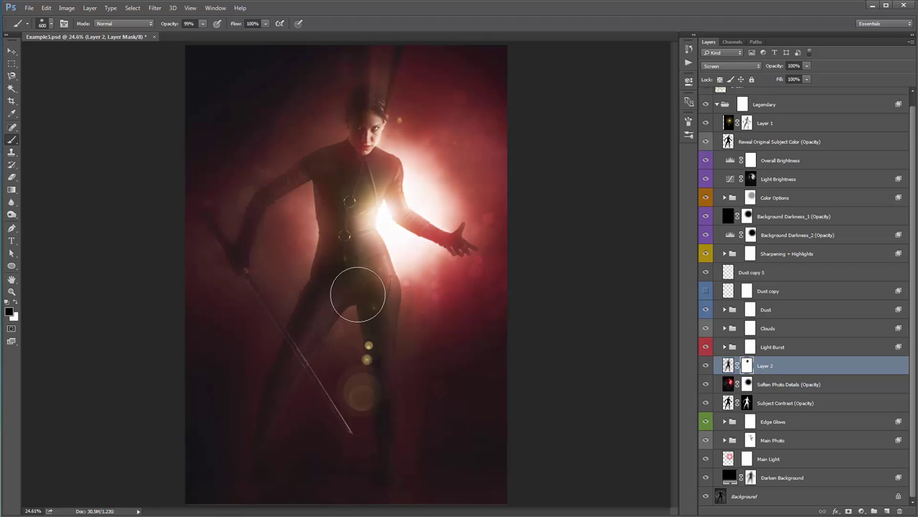
- Mask the blurred streaks over the subject's torso and legs with a smaller brush, about 400 px at 77% opacity
key(bracketleft)
key(bracketleft)
key(bracketleft)
key(bracketright)
key(bracketright)
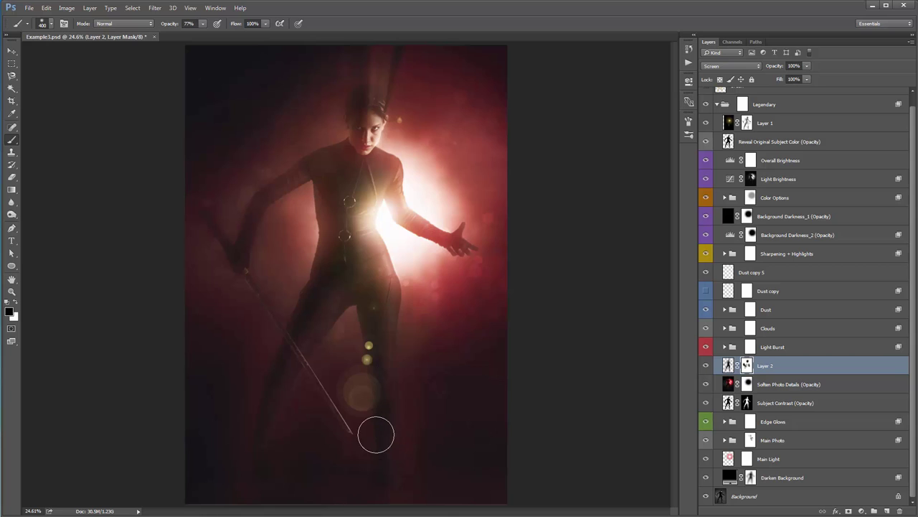
- Soften the remaining streaks over the subject by painting on Layer 2's mask with a 600 px brush at 30% opacity
key(bracketright)
key(6)
key(6)
key(7)
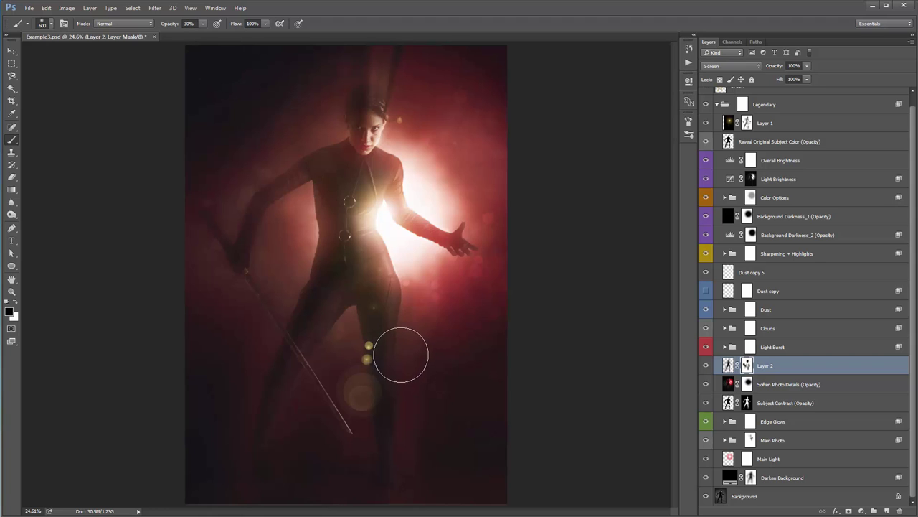
key(3)
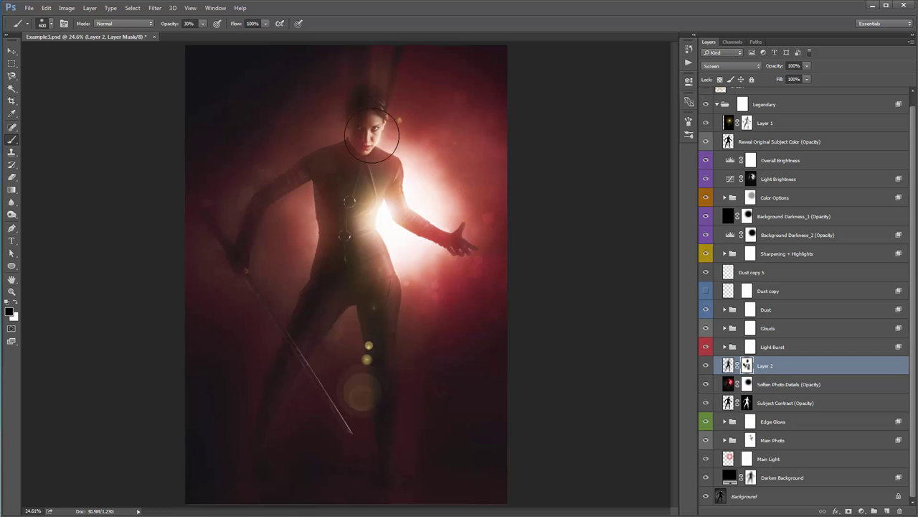
- Compare the image with Layer 2 hidden and shown, leaving the layer visible
click(706, 366)
click(705, 366)
click(705, 366)
click(705, 366)
click(705, 366)
click(705, 366)
click(705, 366)
click(706, 366)
click(705, 366)
click(705, 366)
- Set Layer 2's opacity to 76%
key(v)
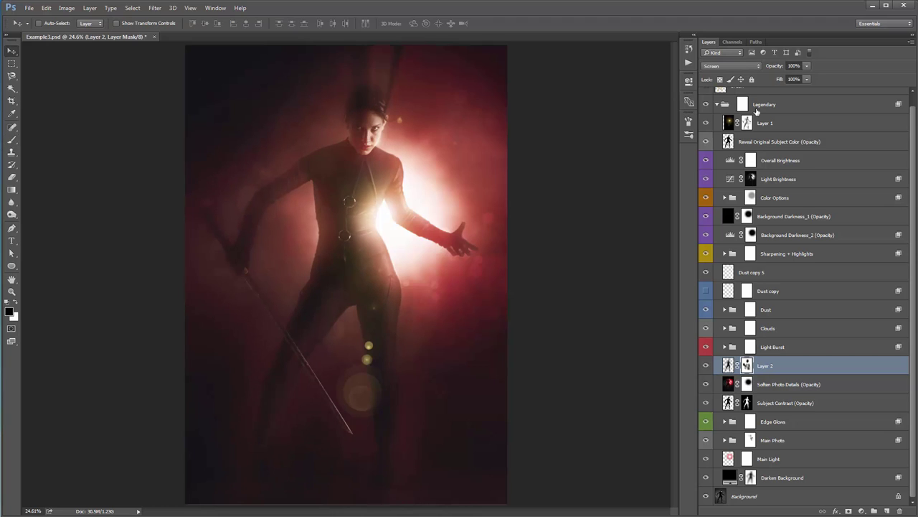
click(770, 67)
key(Return)
drag(775, 66, 771, 67)
key(Return)
- Adjust the opacity of the Overall Fine Sharpening layer in the Sharpening + Highlights group
click(725, 198)
click(724, 198)
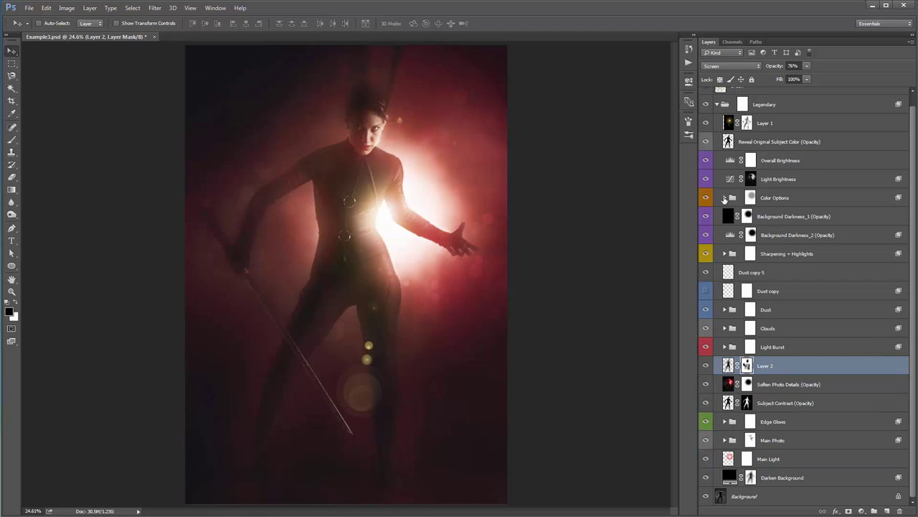
click(724, 254)
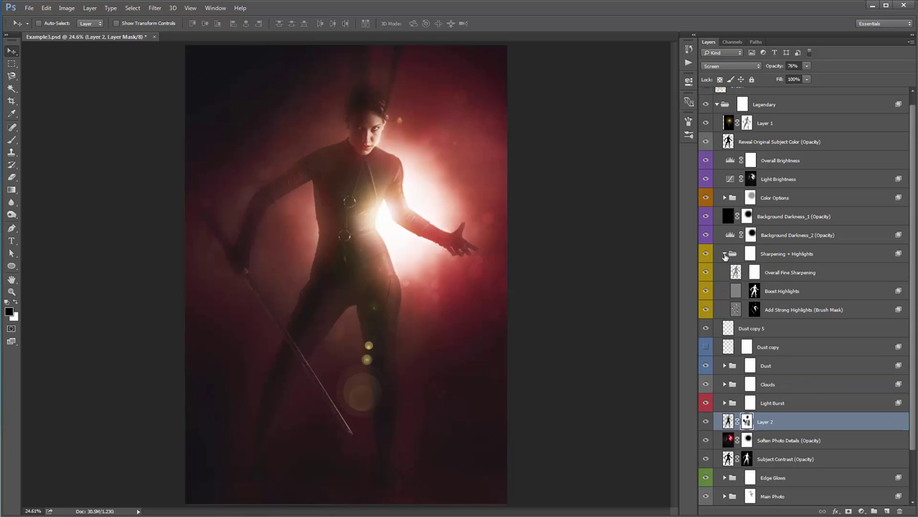
click(779, 272)
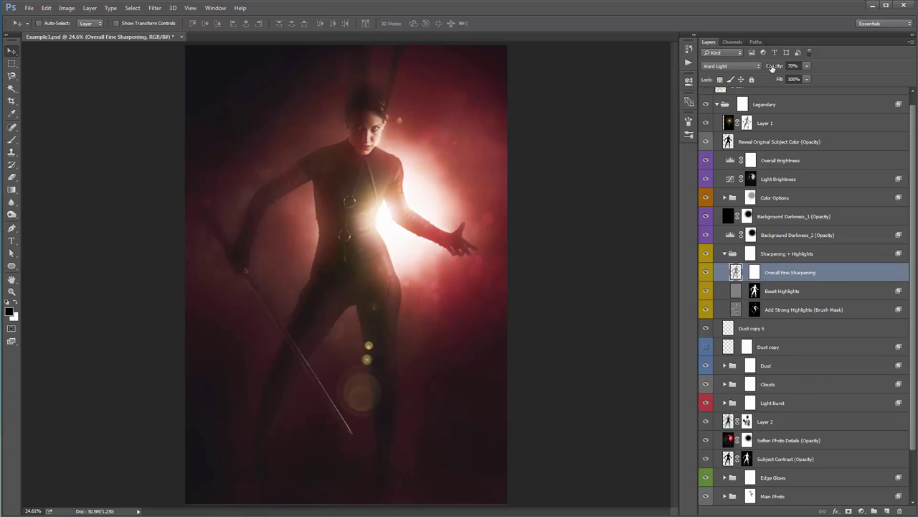
click(785, 66)
- Collapse the Legendary group and compare the photo with the group hidden and shown, leaving it visible
scroll(739, 111, up, 1)
click(770, 122)
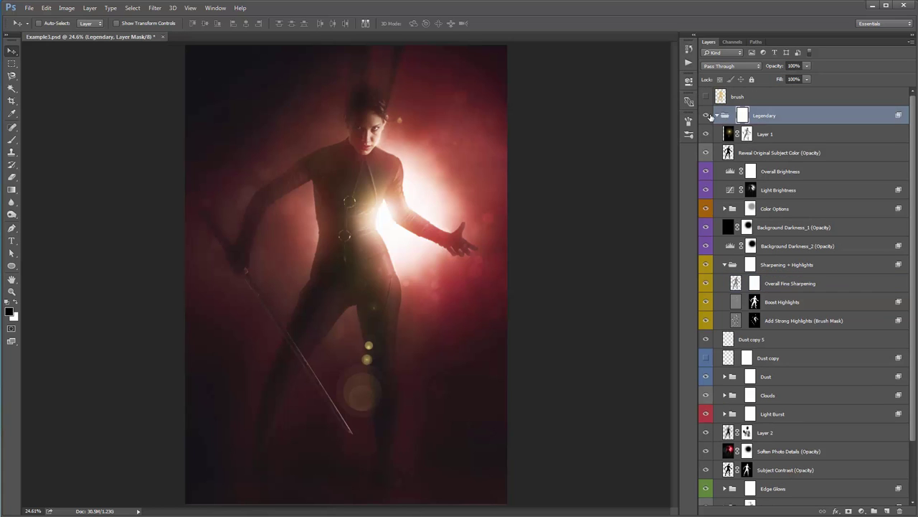
click(718, 115)
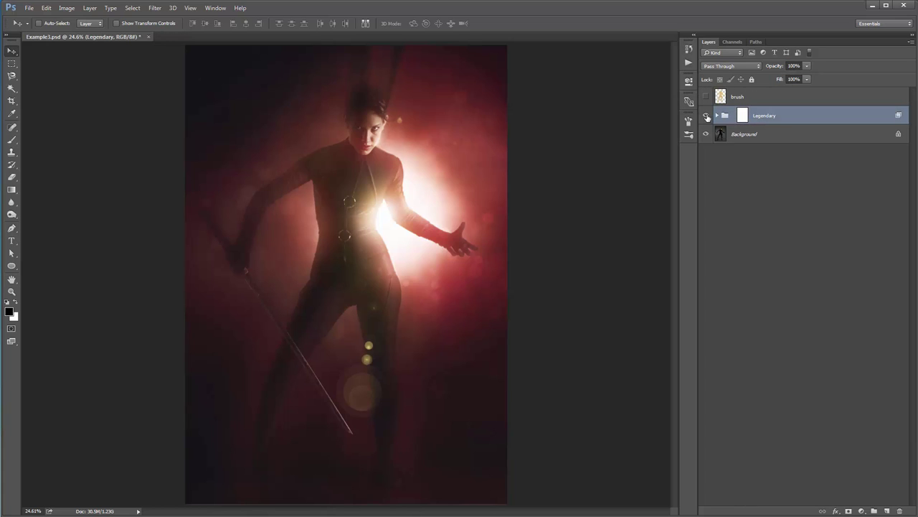
click(707, 116)
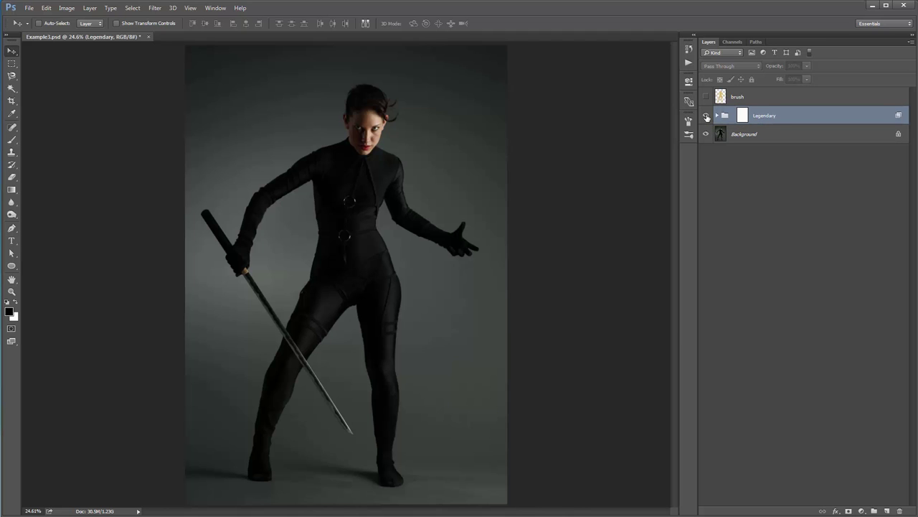
click(707, 117)
click(707, 116)
click(707, 116)
click(706, 116)
click(707, 117)
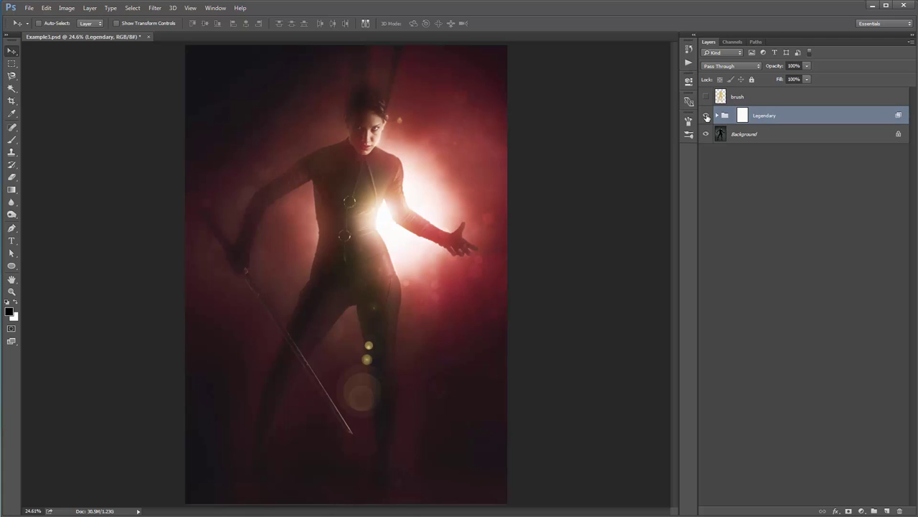
- Expand the Legendary group and collapse its Sharpening + Highlights group
click(717, 115)
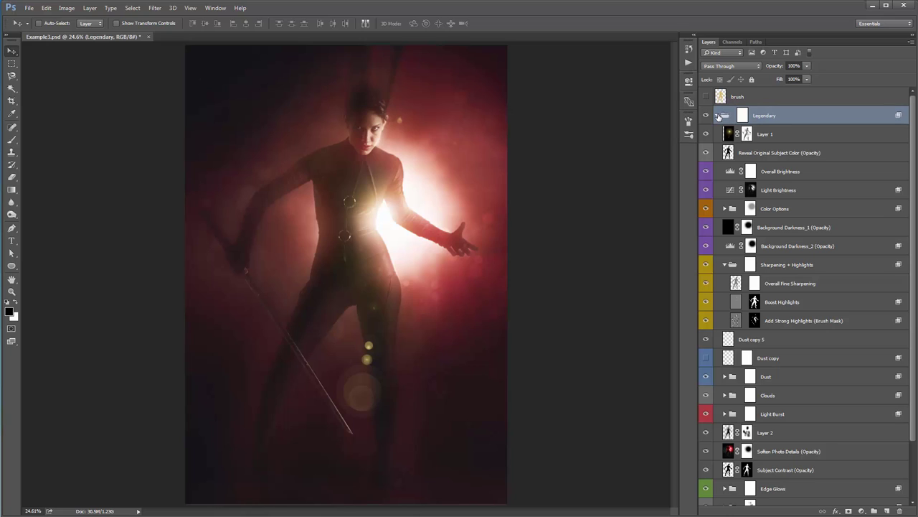
click(725, 265)
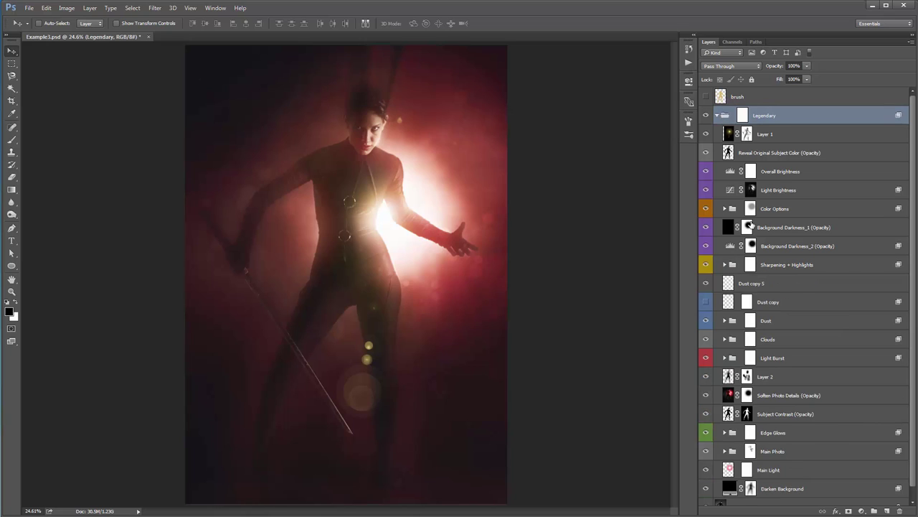